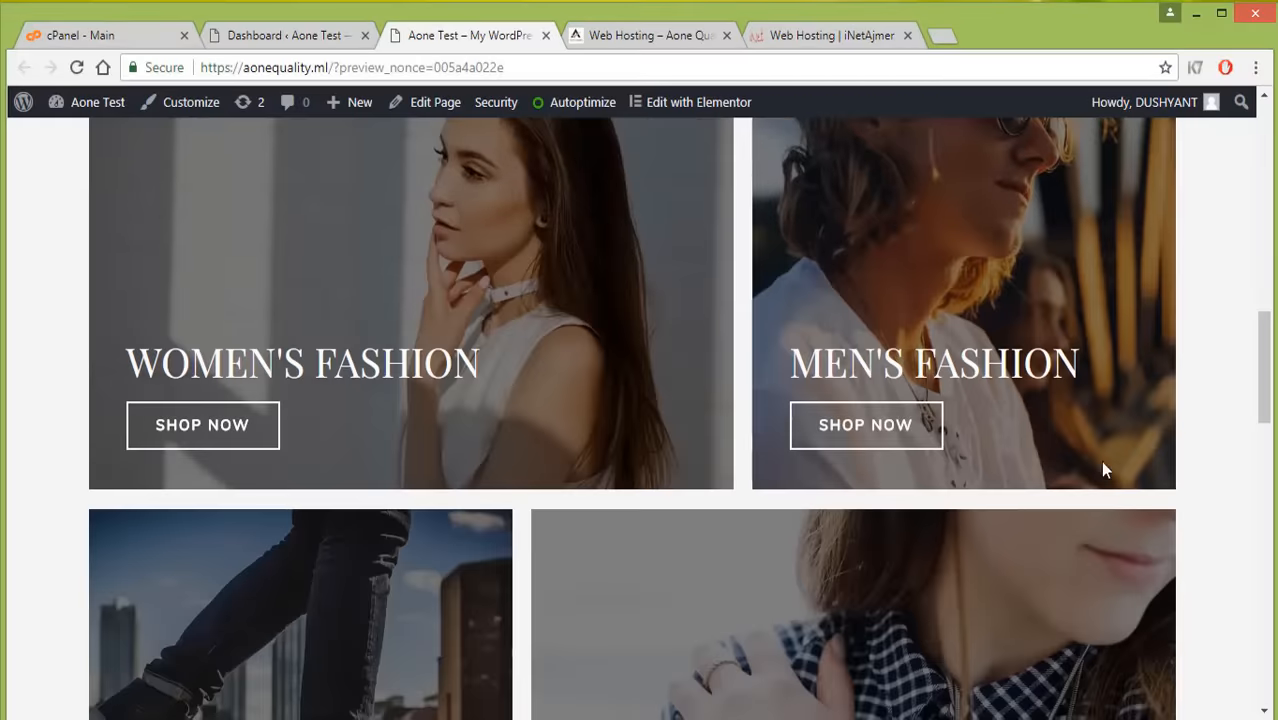
Examine the home page preview from the header and discounts banner to the category tiles and Featured collection.
scroll(847, 560, down, 3)
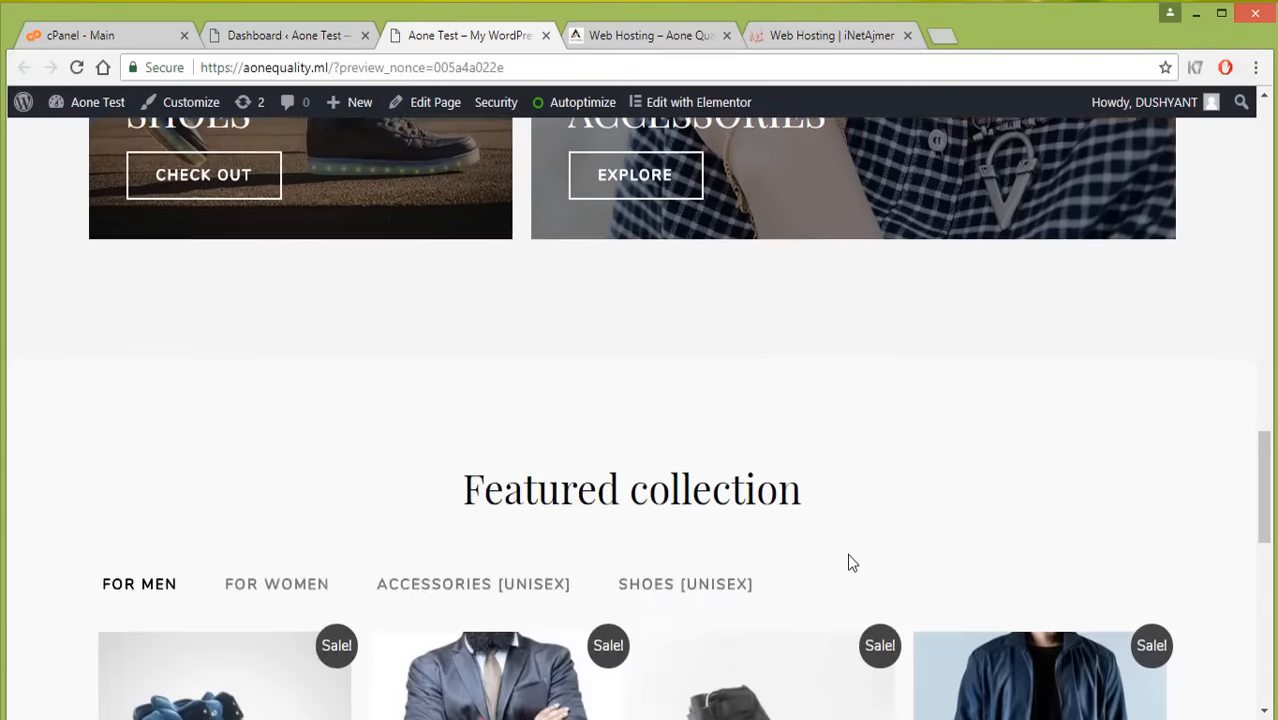
scroll(348, 534, up, 12)
scroll(724, 418, up, 4)
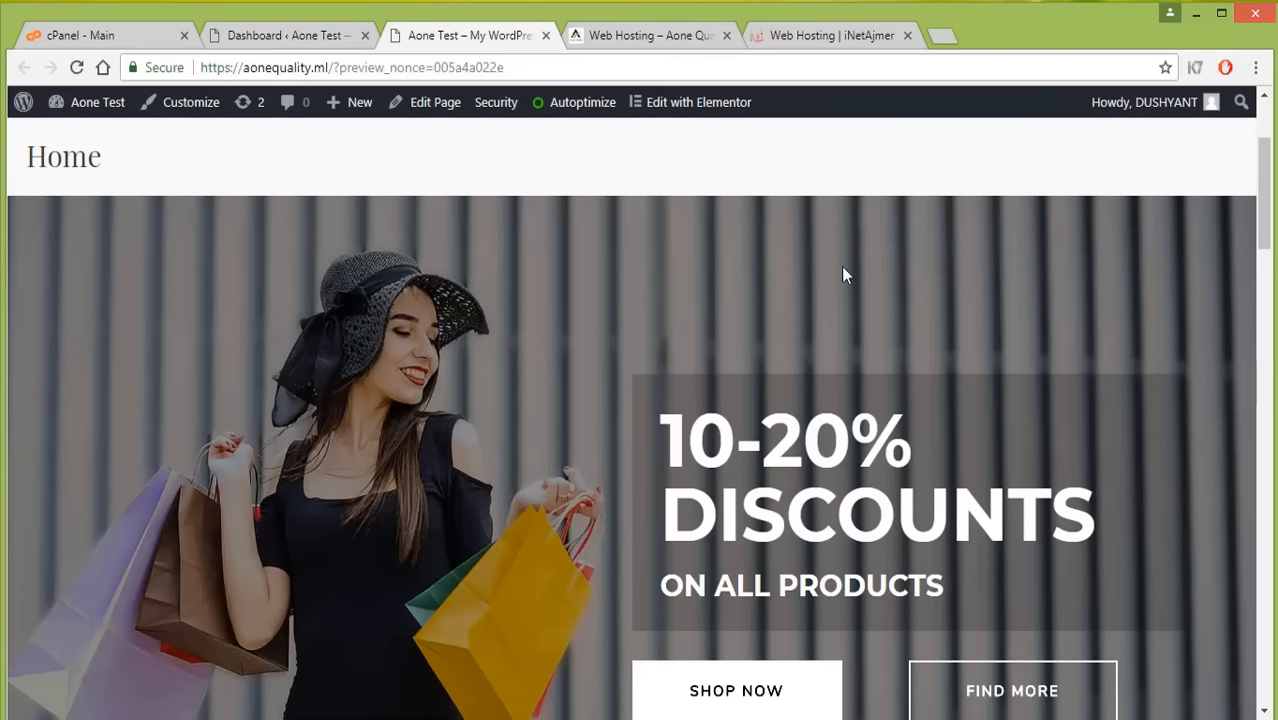
scroll(562, 477, up, 2)
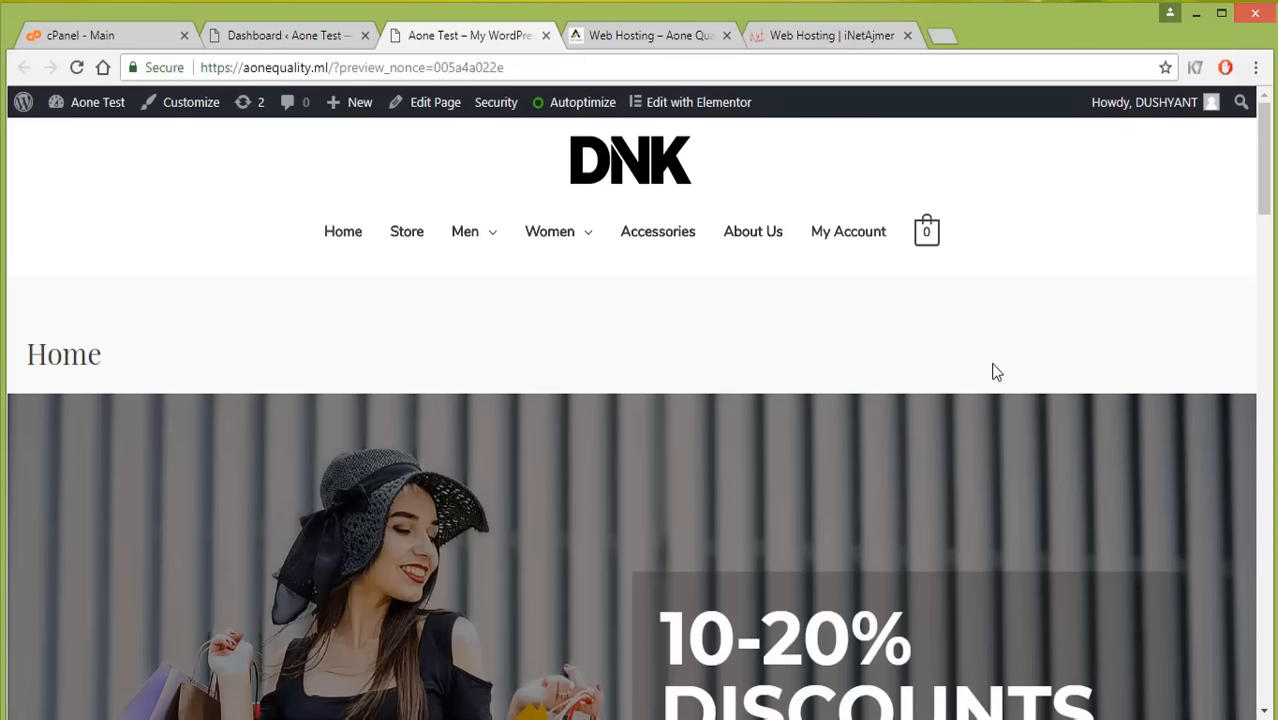
scroll(996, 375, down, 4)
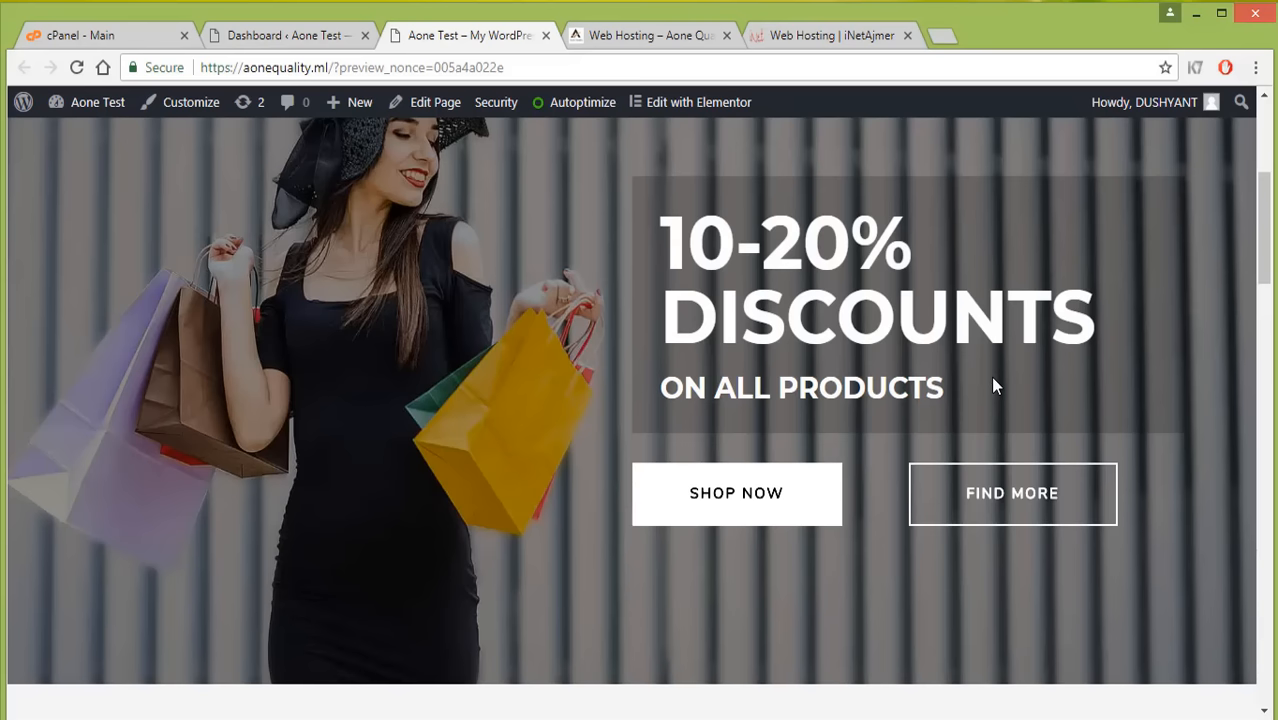
scroll(619, 540, down, 3)
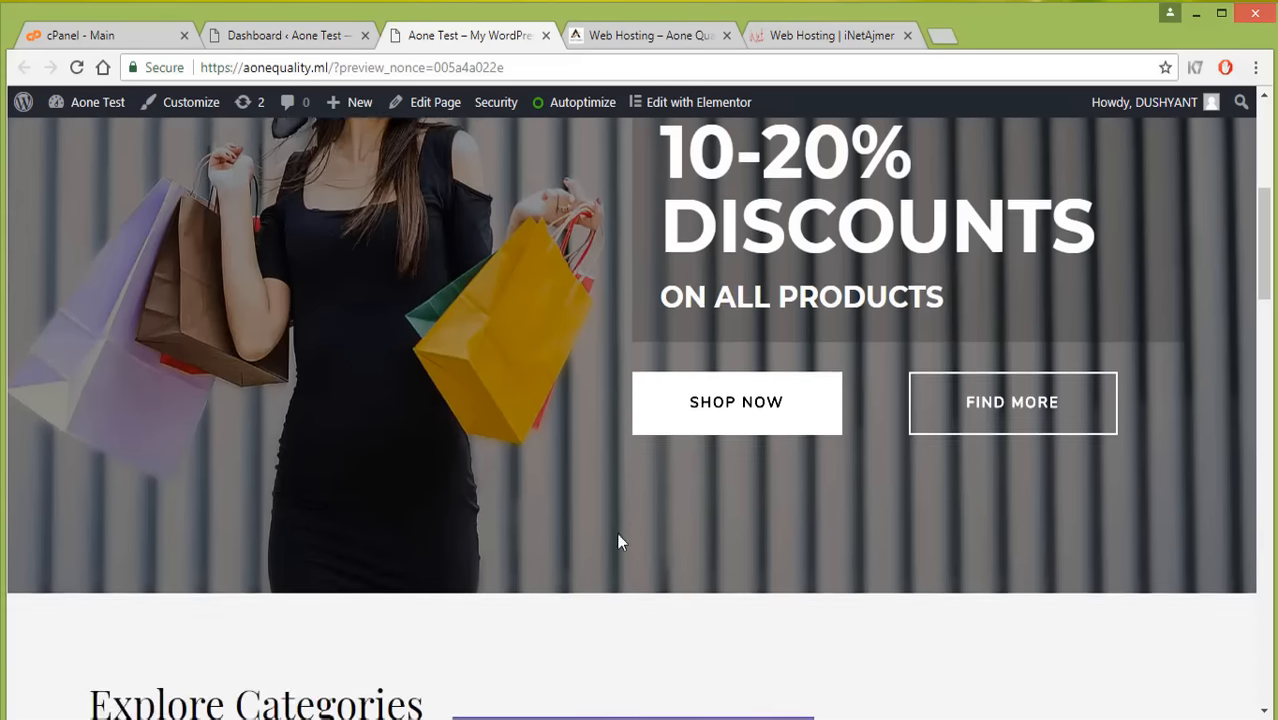
scroll(636, 474, up, 7)
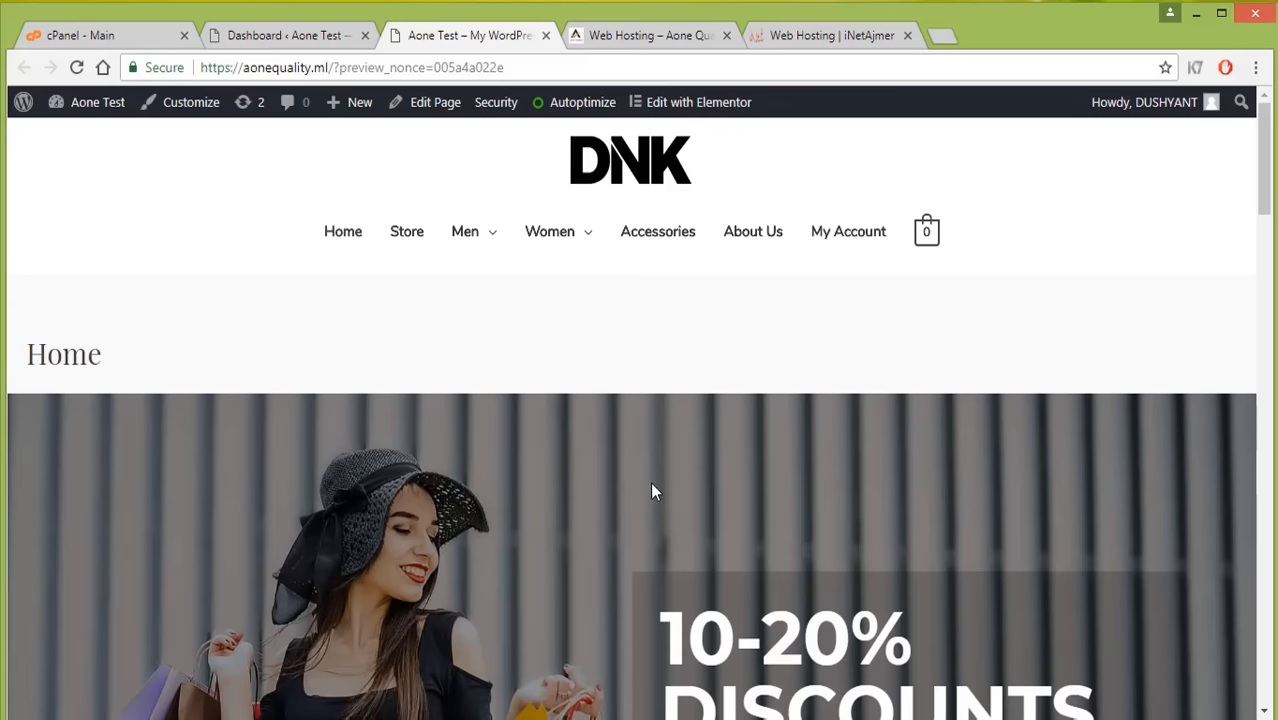
scroll(653, 488, down, 10)
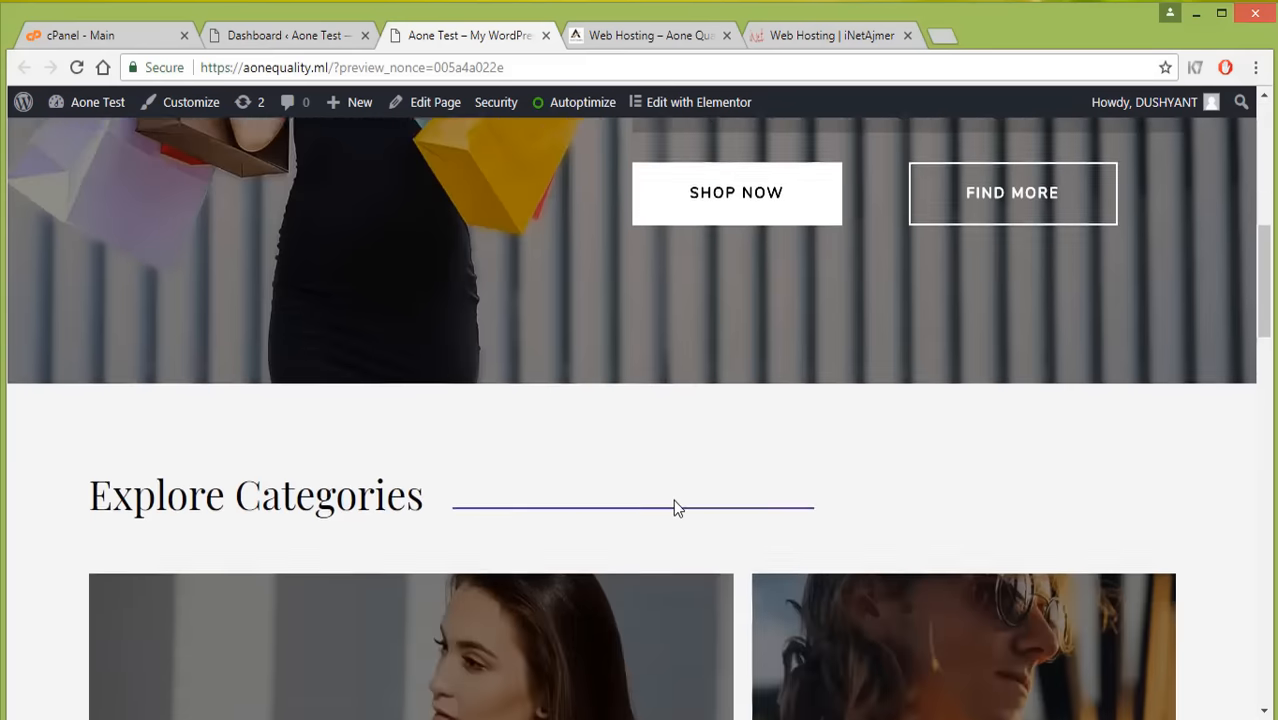
scroll(674, 501, down, 5)
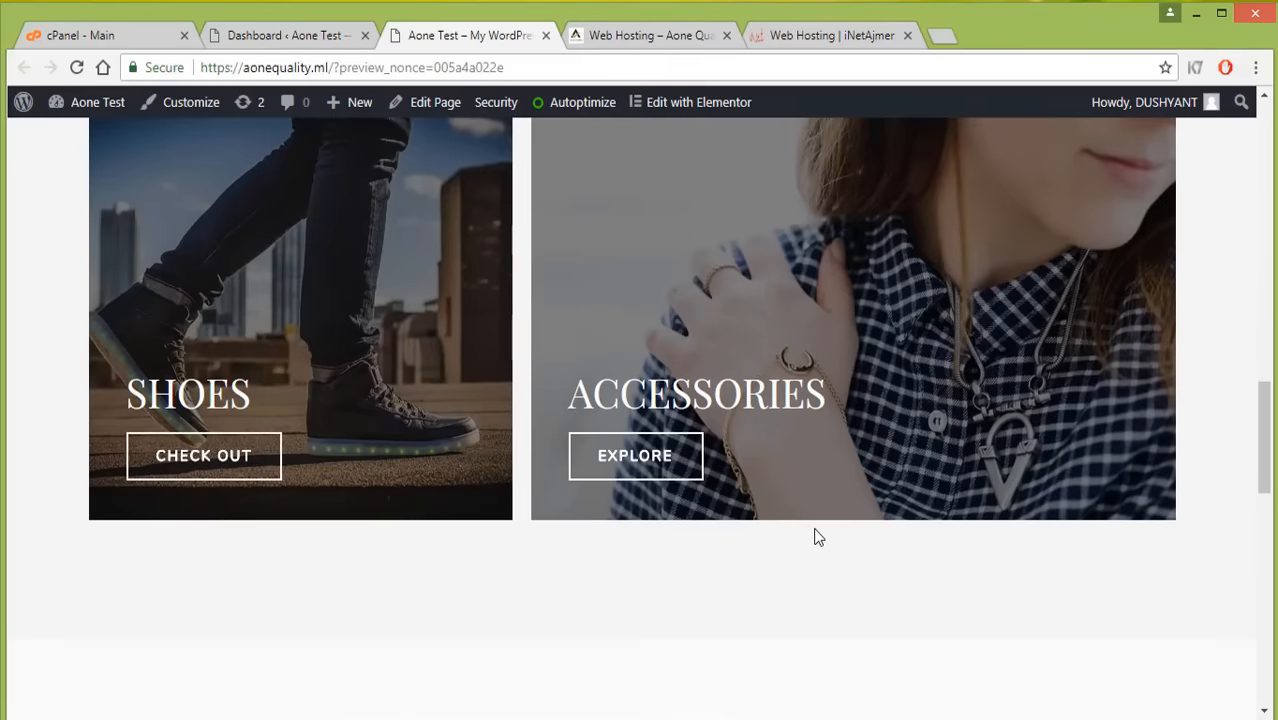
scroll(816, 534, up, 10)
scroll(240, 477, up, 4)
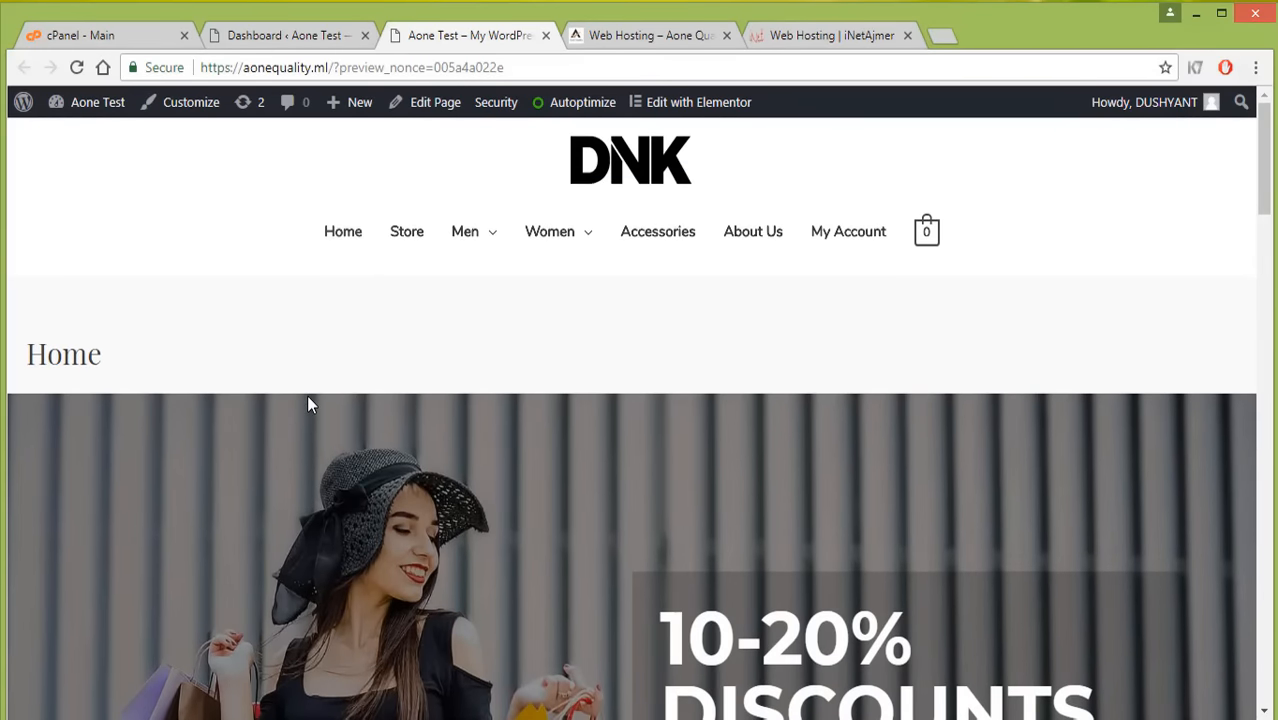
Open the Home page in the Elementor editor and look over its banner and Explore Categories sections.
click(674, 104)
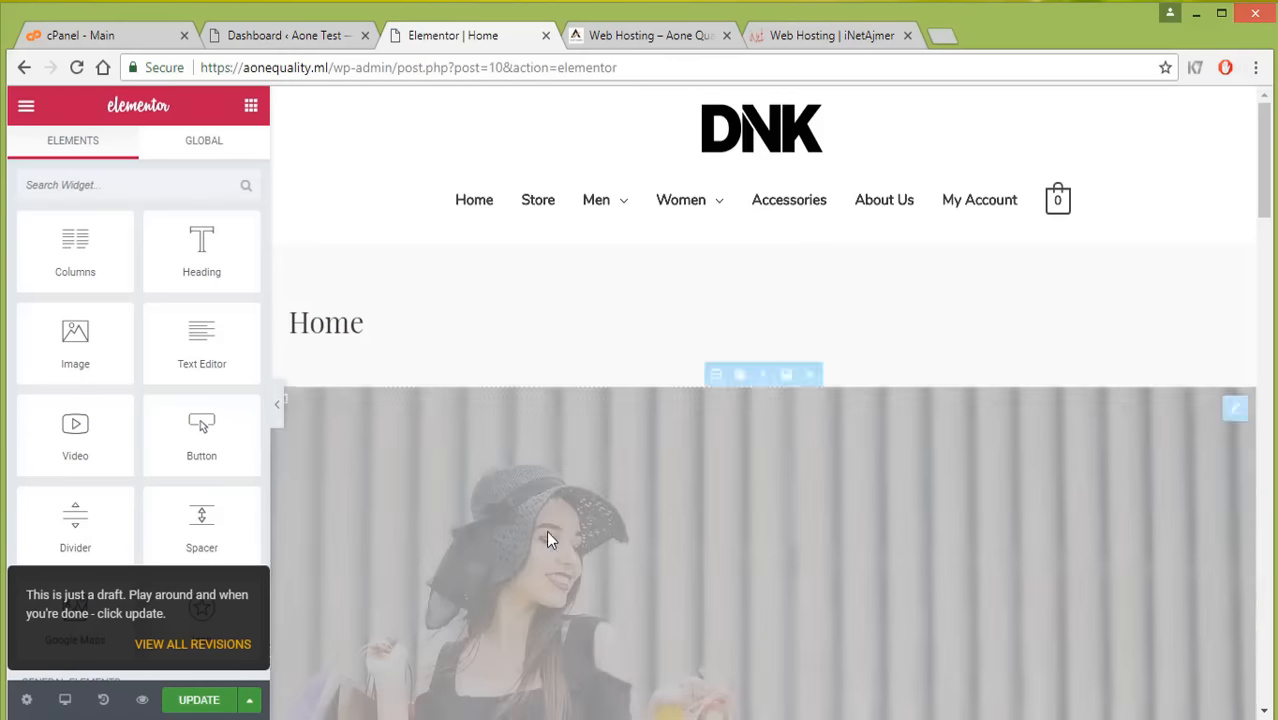
scroll(590, 354, down, 5)
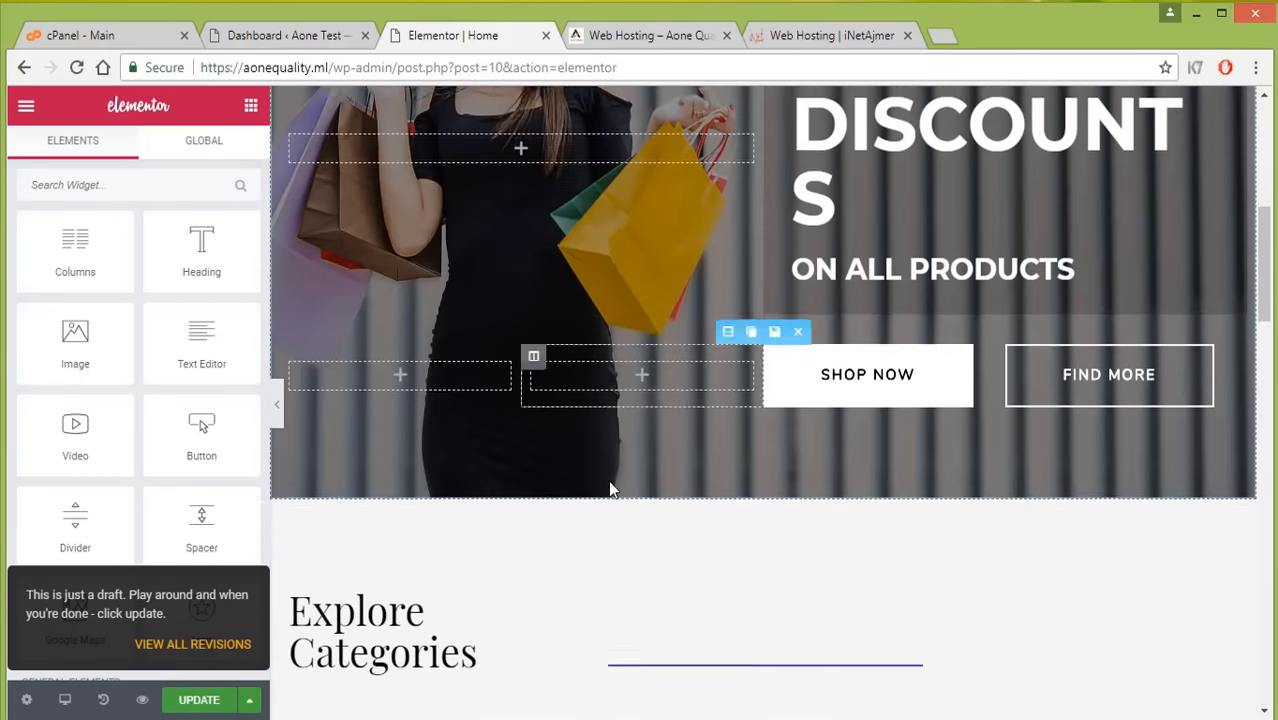
scroll(610, 490, down, 3)
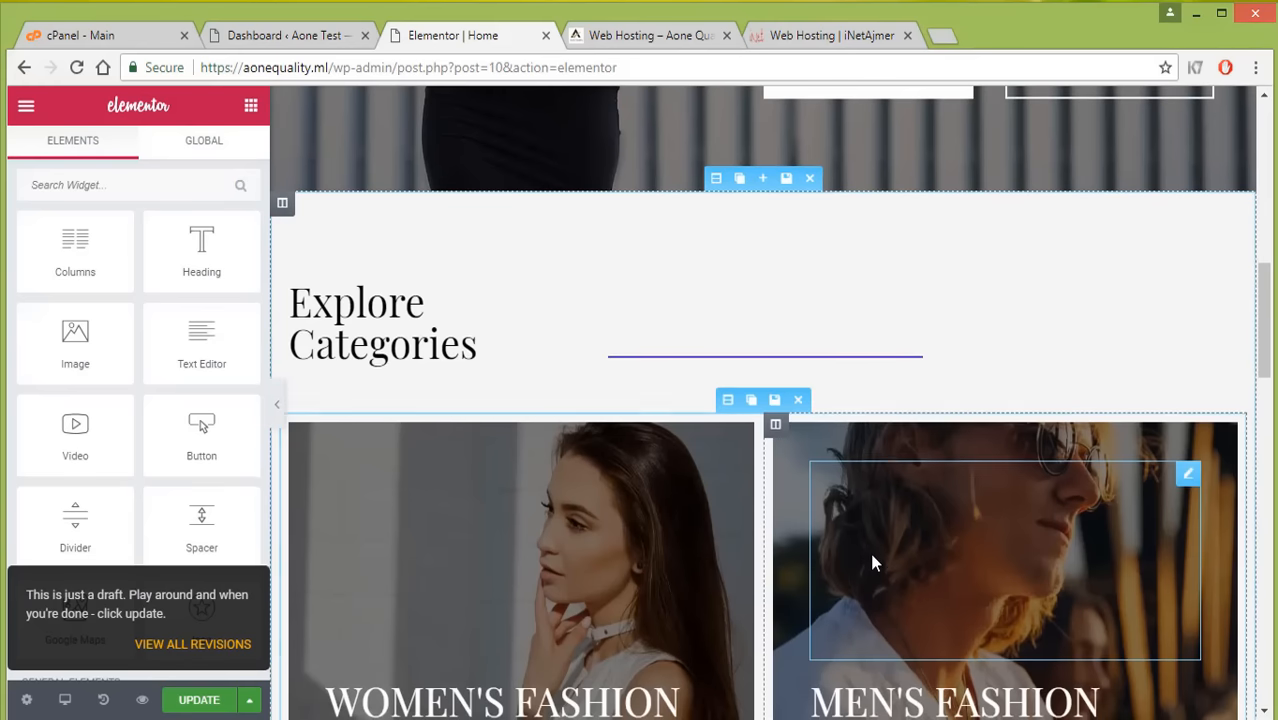
scroll(870, 563, down, 4)
scroll(812, 598, up, 4)
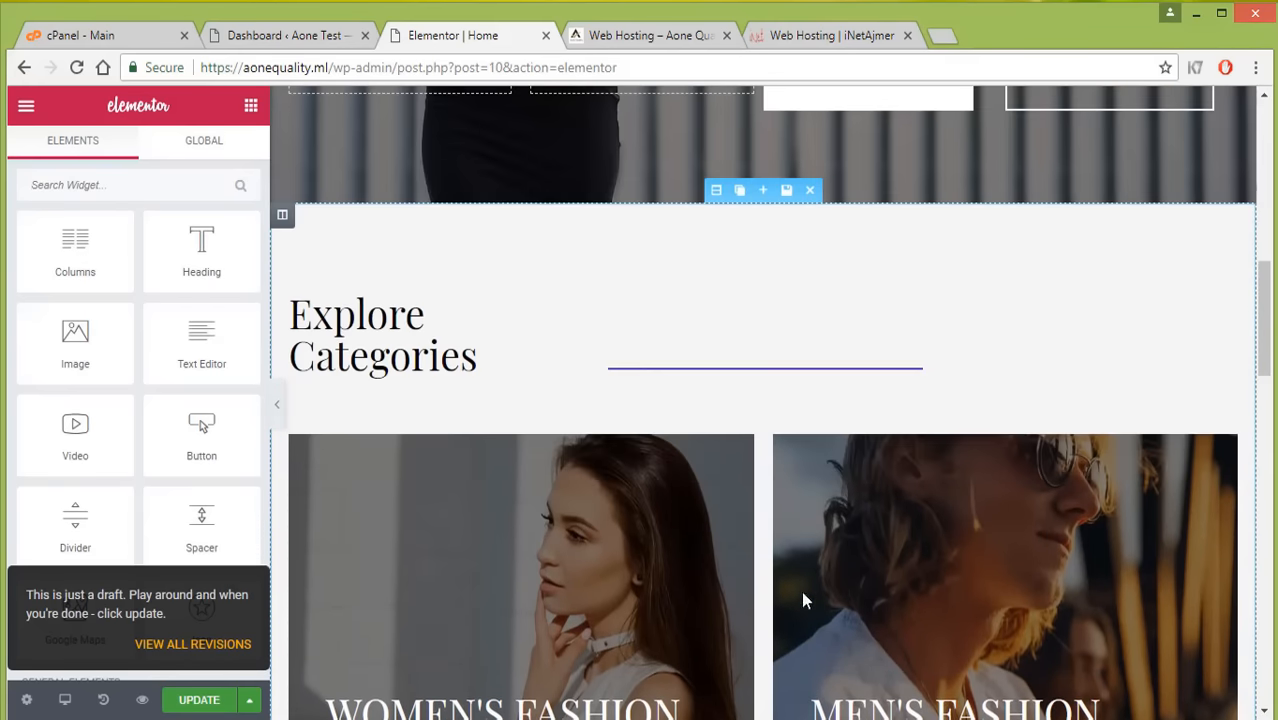
scroll(614, 562, up, 3)
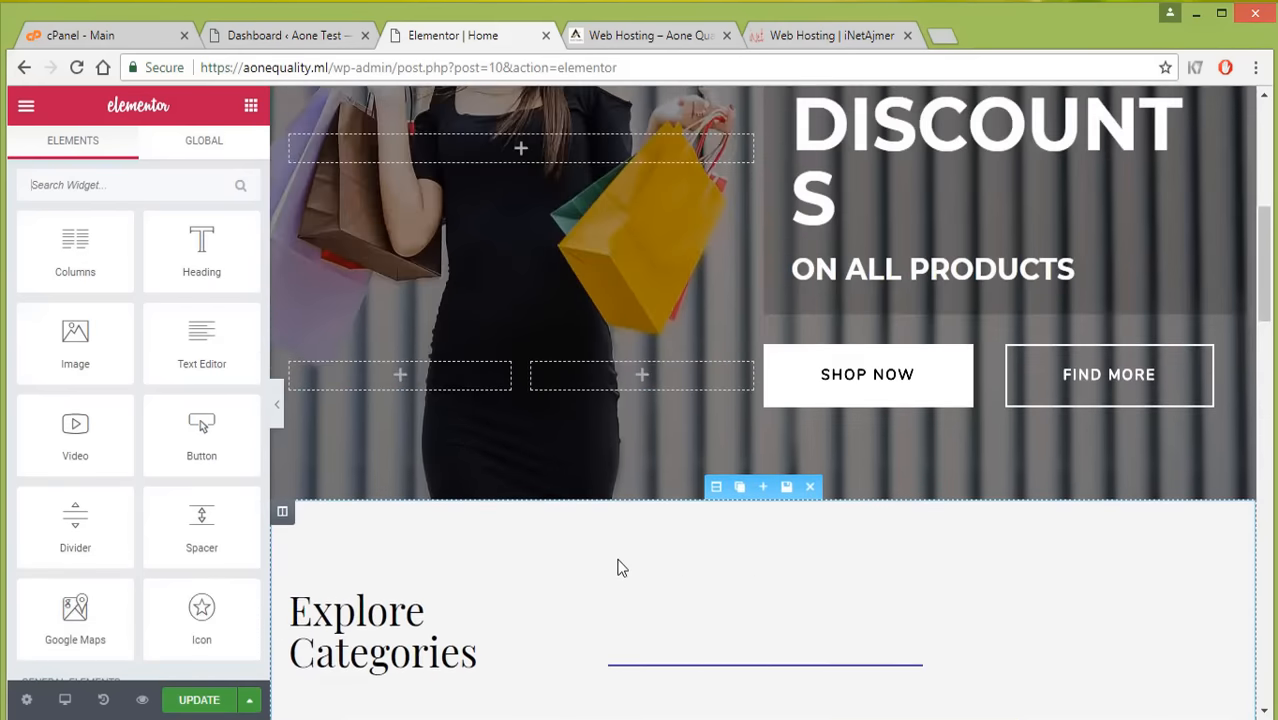
scroll(617, 567, up, 4)
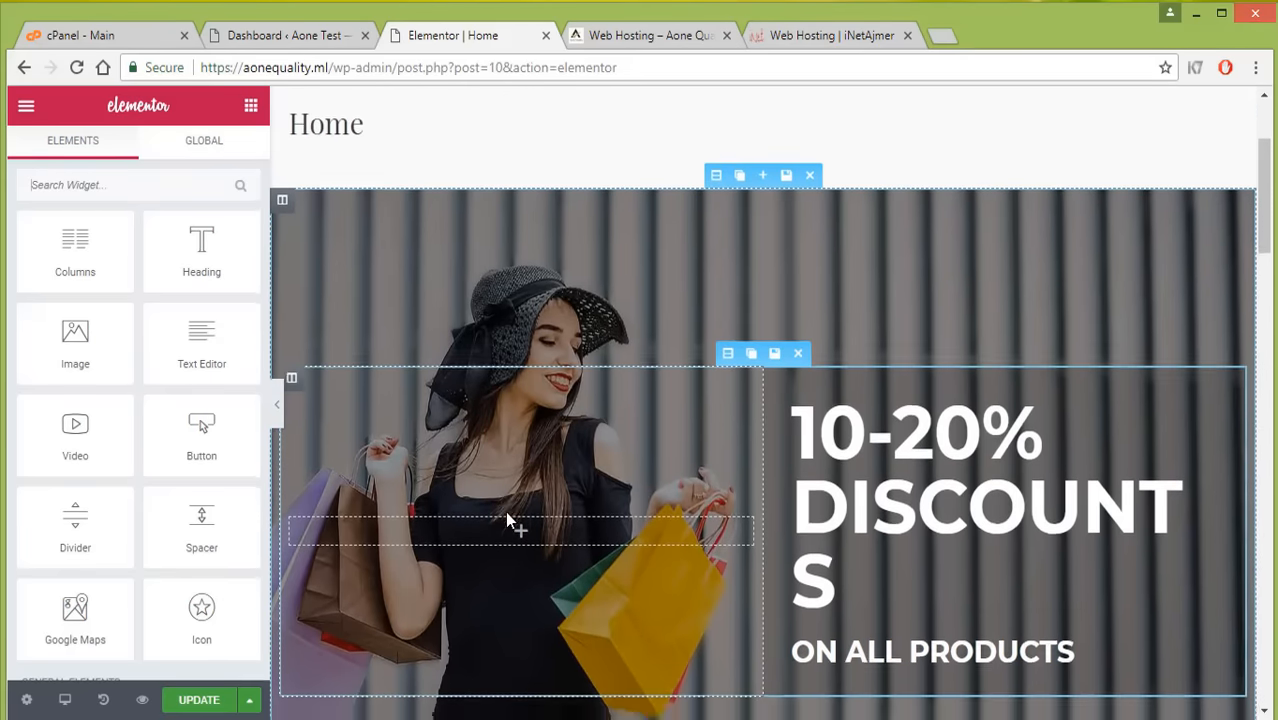
scroll(505, 511, down, 2)
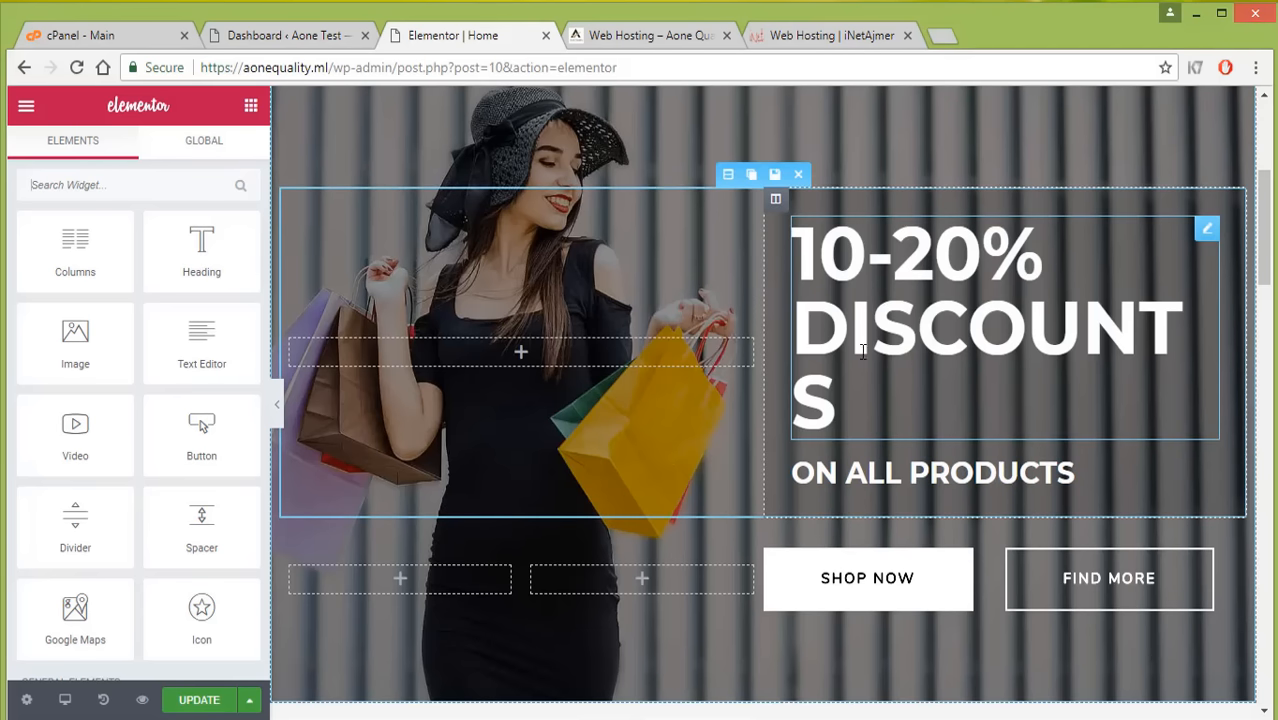
Open the "10-20% Discounts" heading in the banner for editing and select its title text.
click(937, 384)
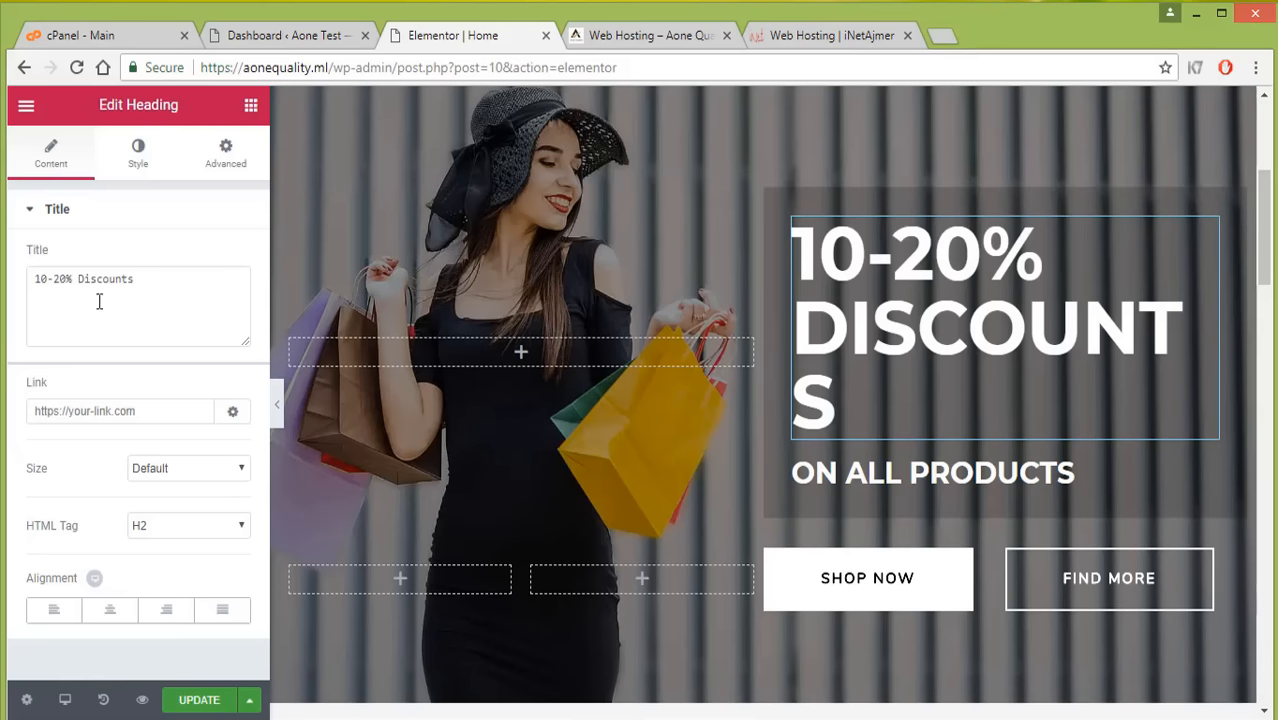
drag(35, 279, 137, 278)
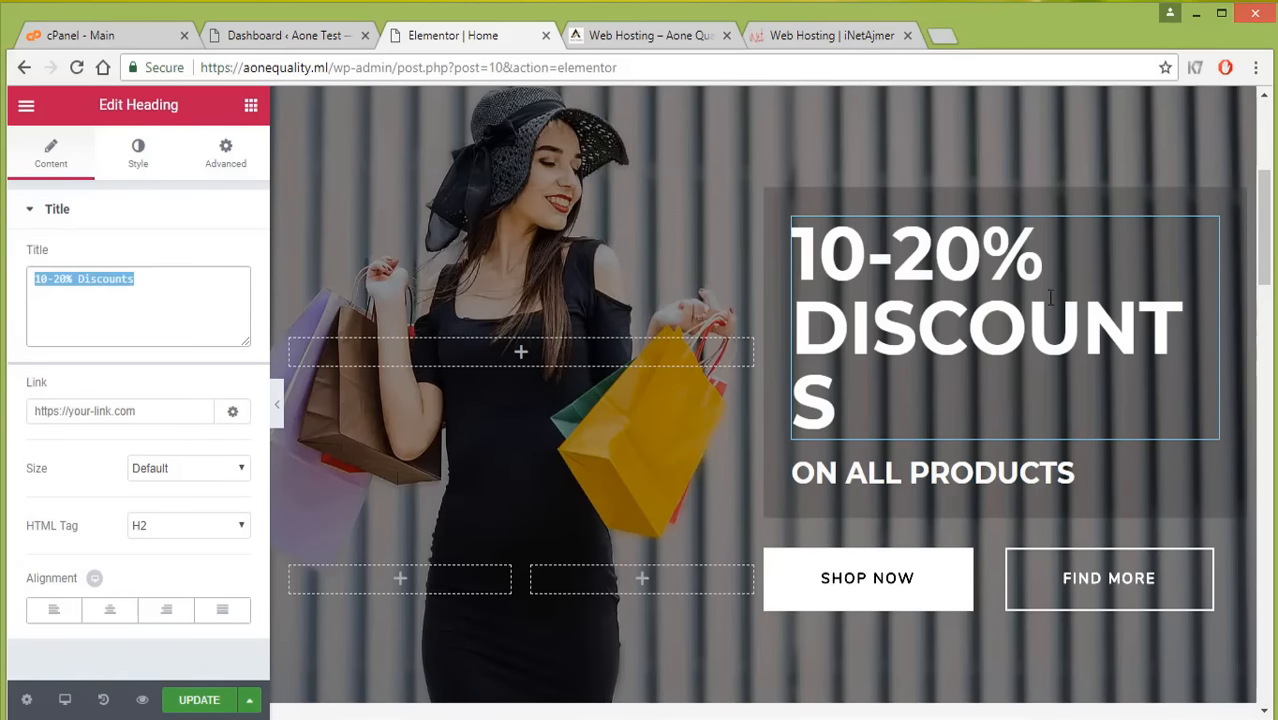
scroll(437, 305, up, 3)
scroll(987, 391, down, 2)
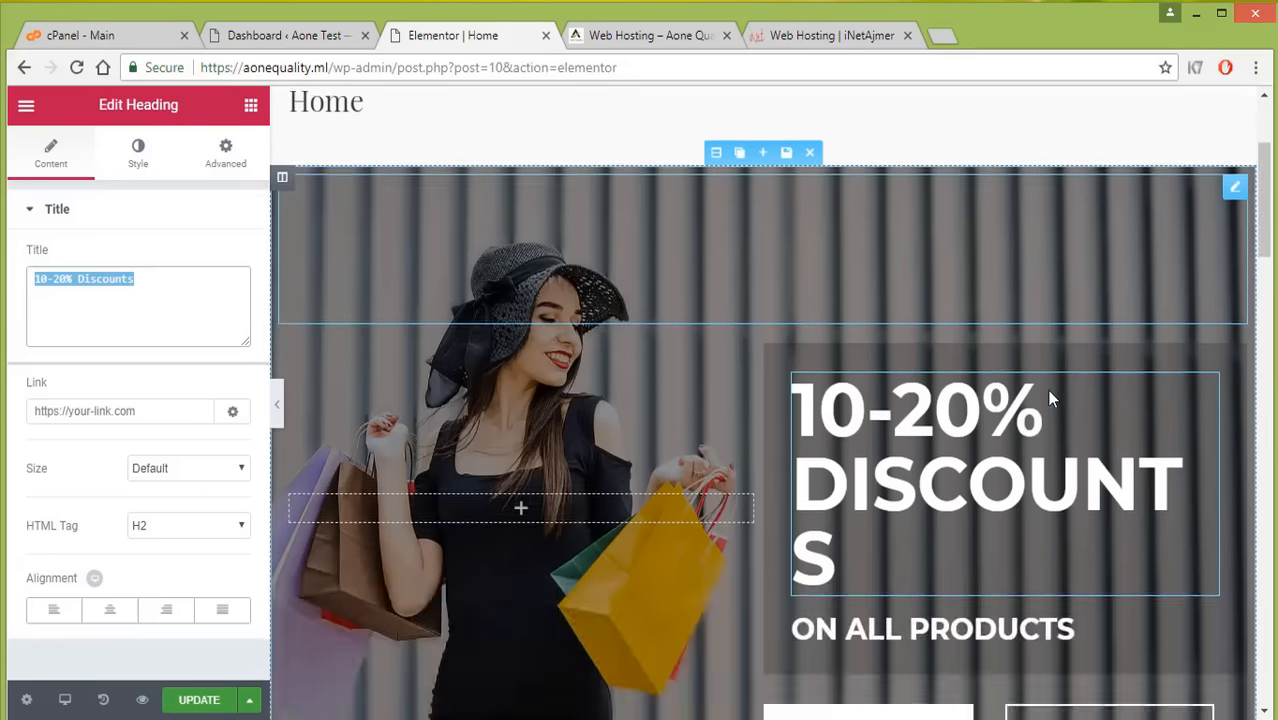
scroll(984, 242, up, 1)
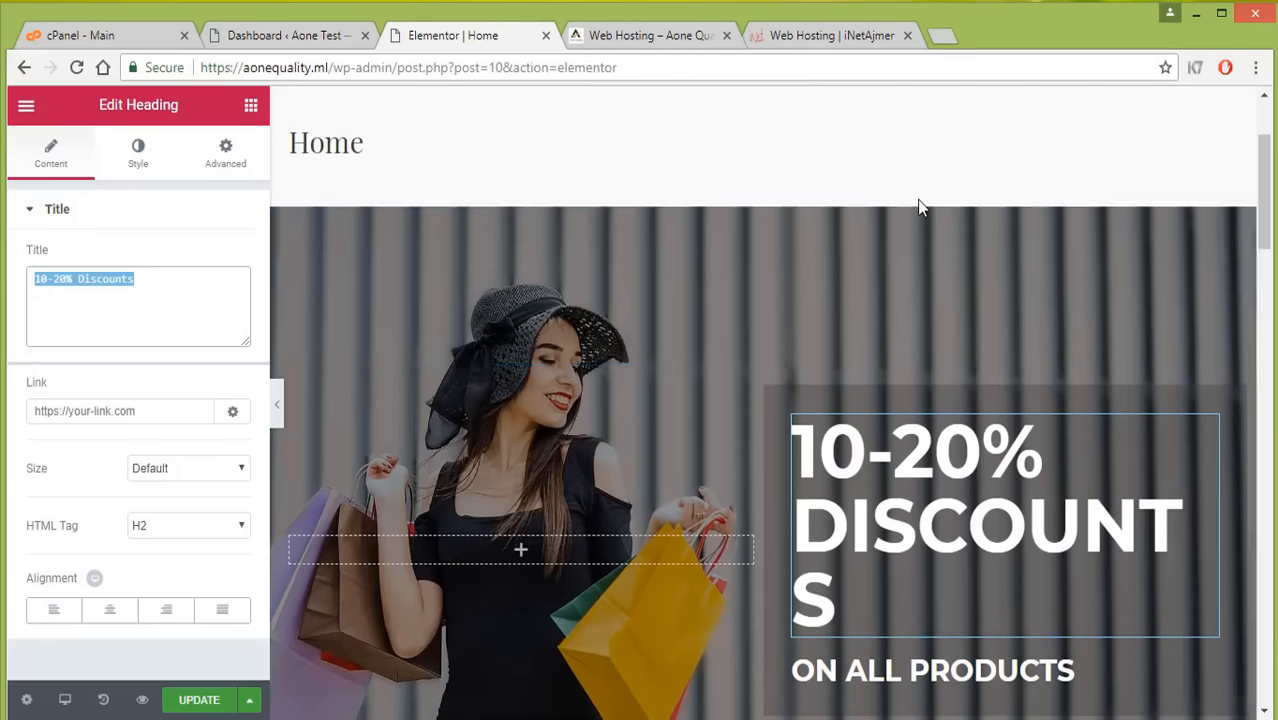
Open the banner section's settings and examine its background style and image options.
click(716, 194)
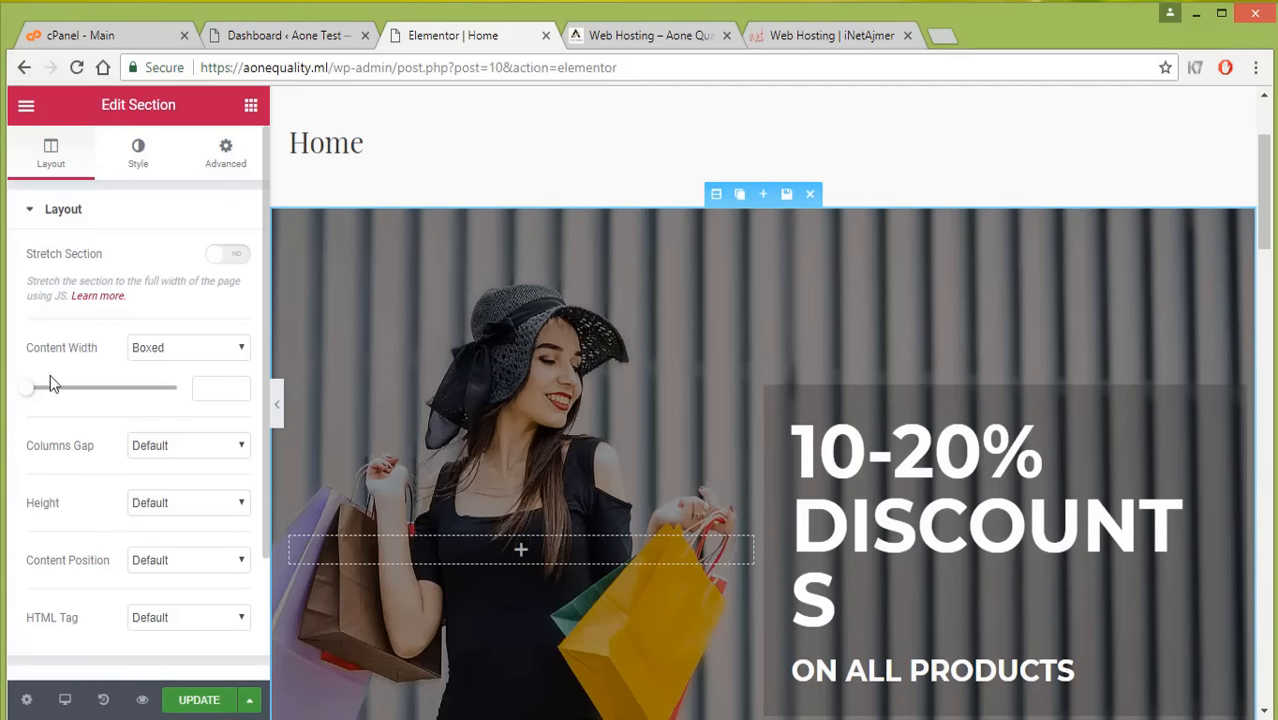
click(138, 152)
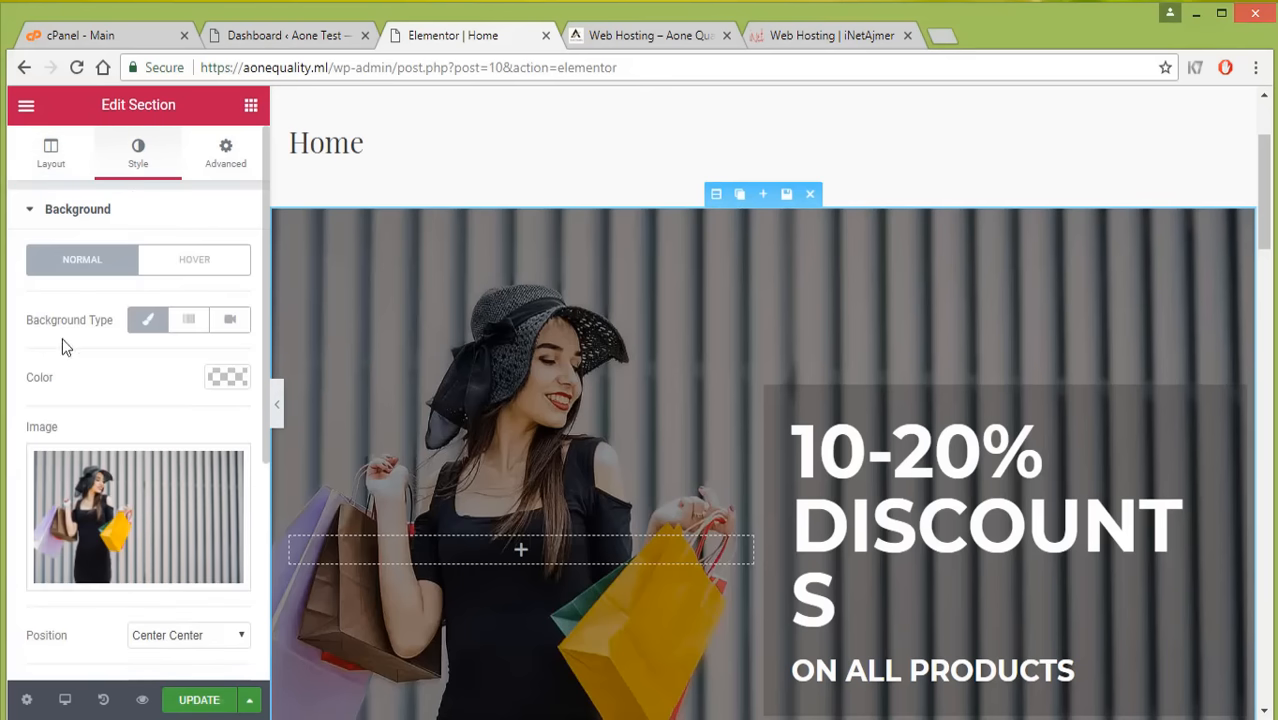
scroll(86, 342, down, 1)
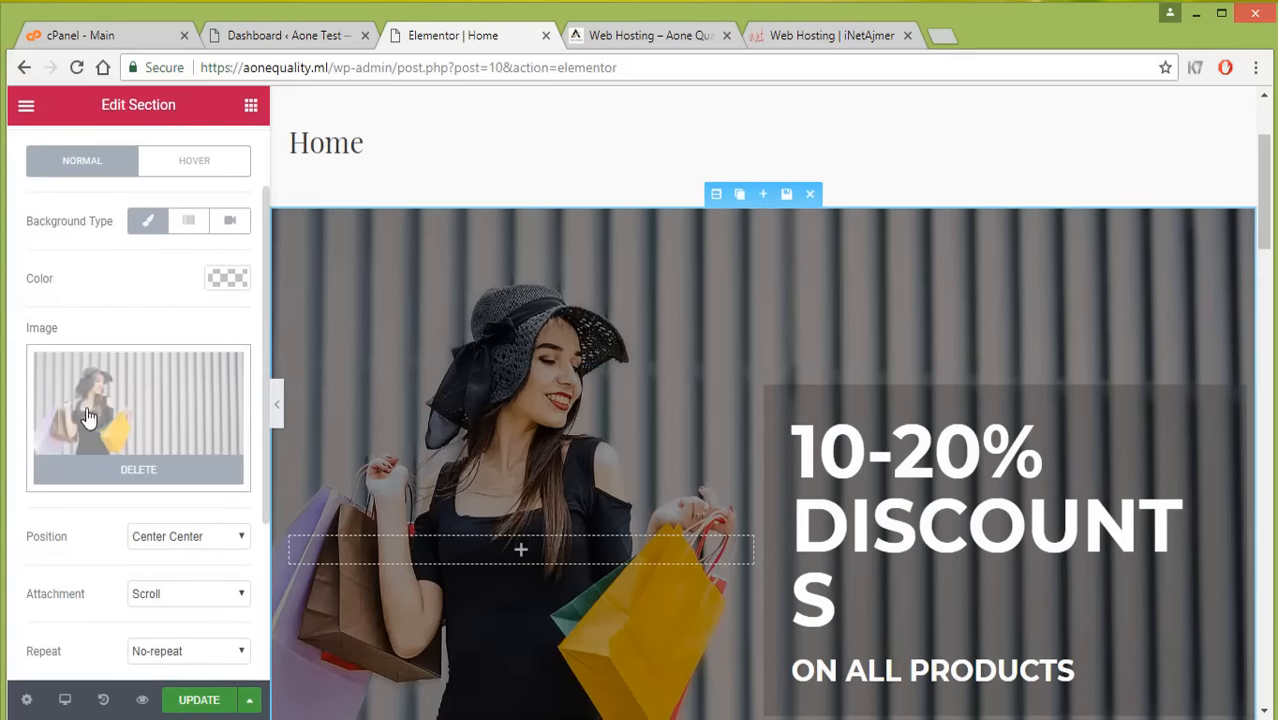
scroll(811, 548, down, 2)
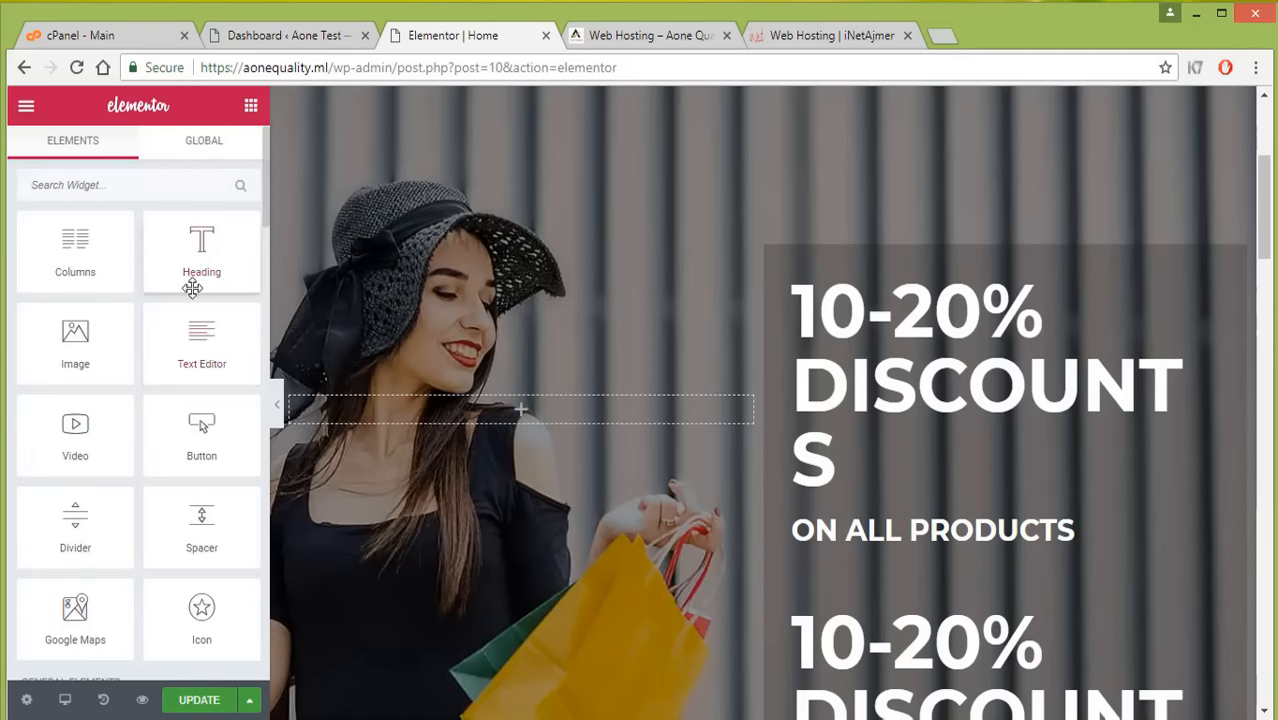
Add a Text Editor widget to the banner section, directly below the first discounts block.
scroll(192, 277, down, 4)
scroll(104, 410, up, 4)
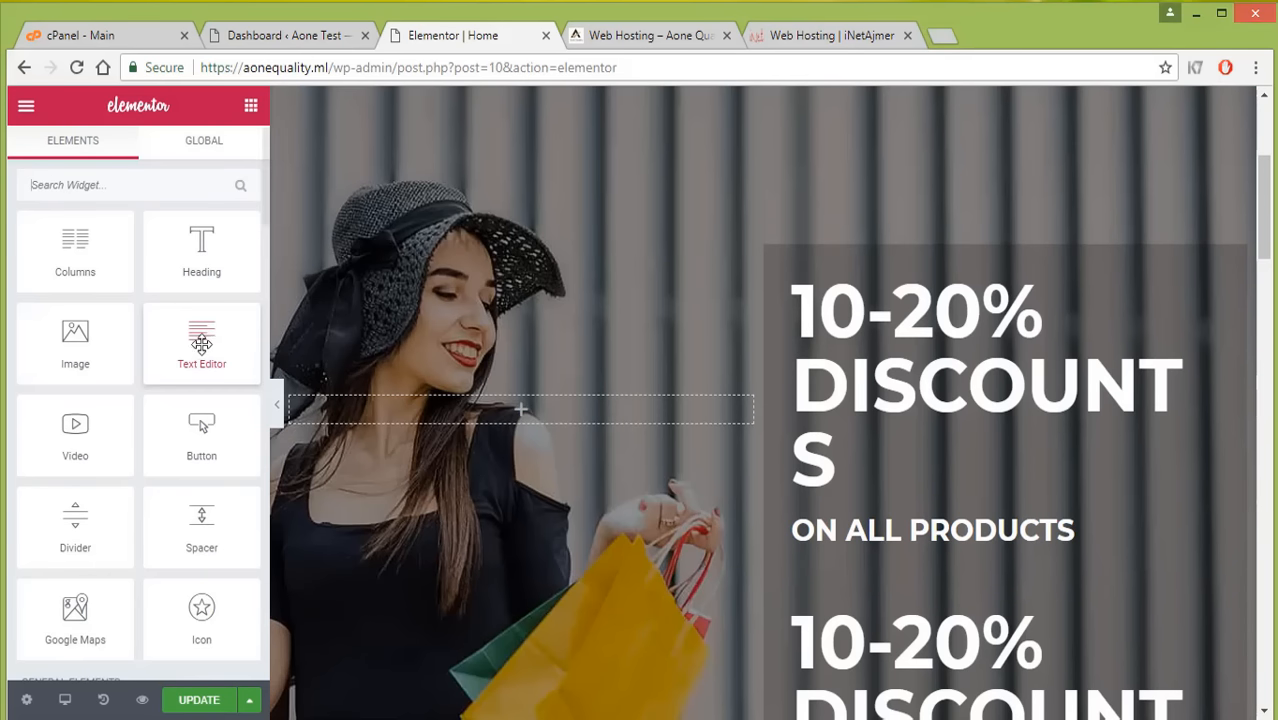
drag(201, 340, 502, 423)
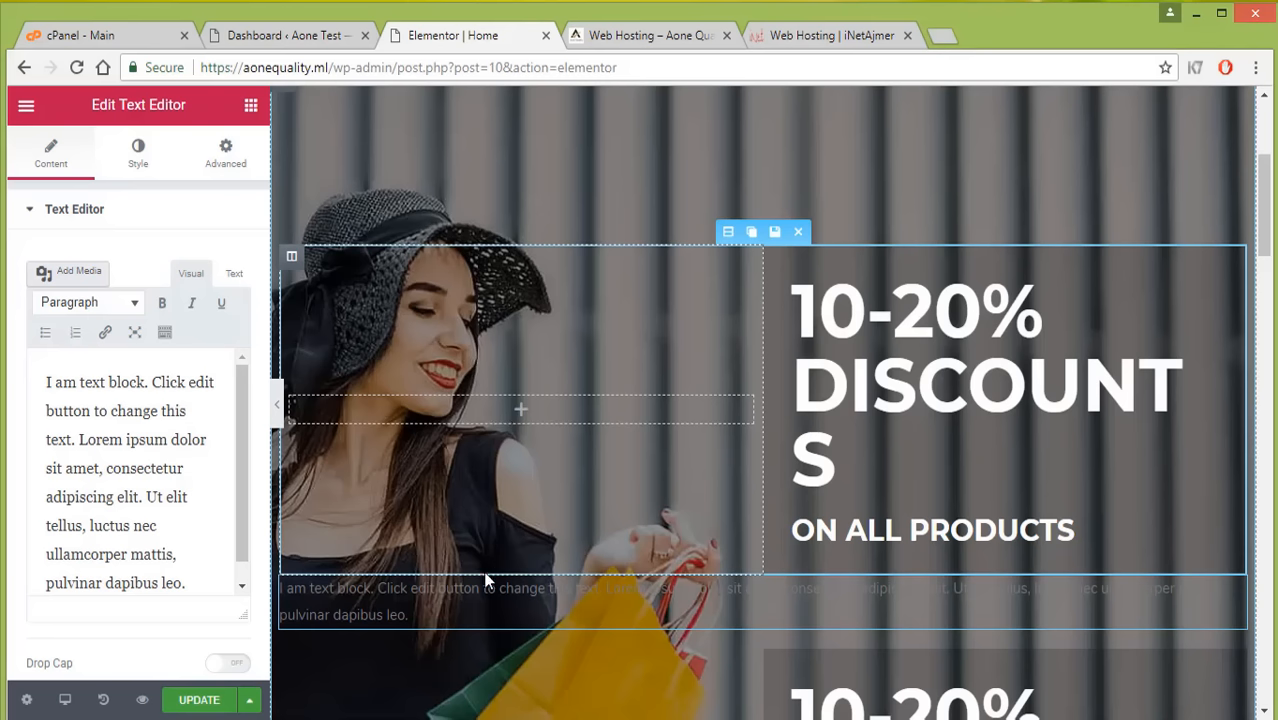
click(458, 612)
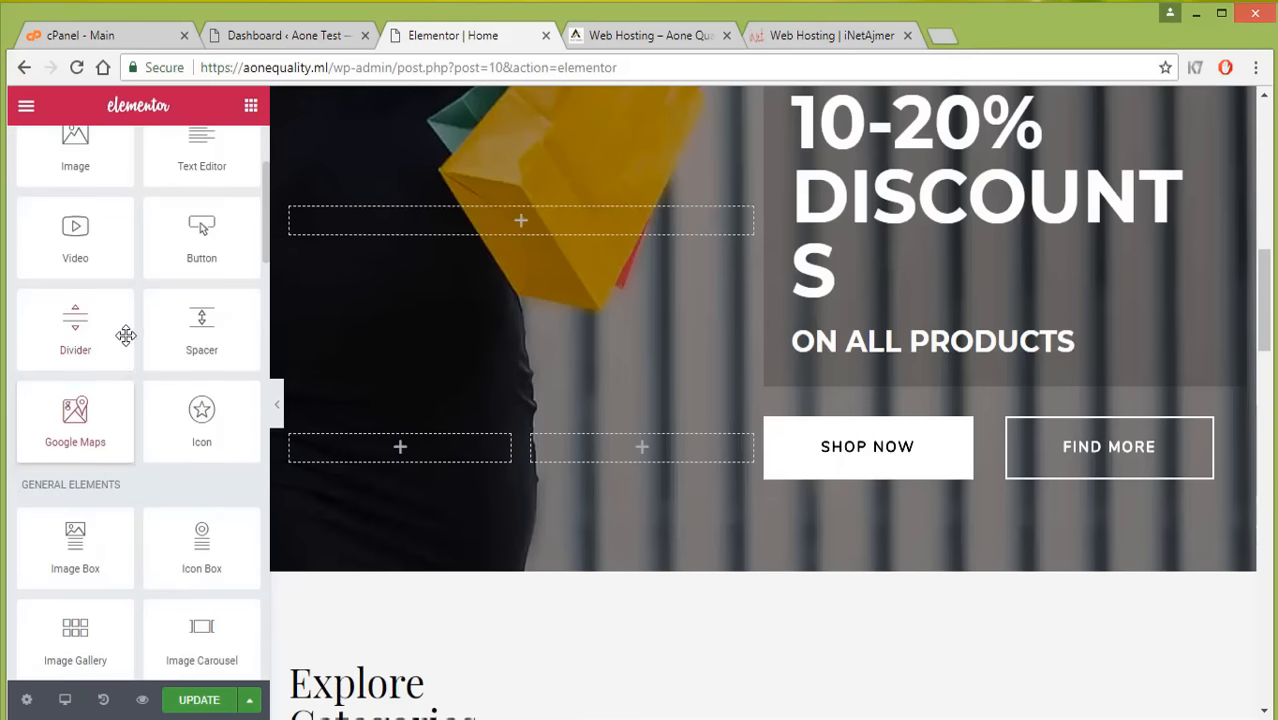
Browse the general and WordPress widgets available for the page.
scroll(130, 314, down, 9)
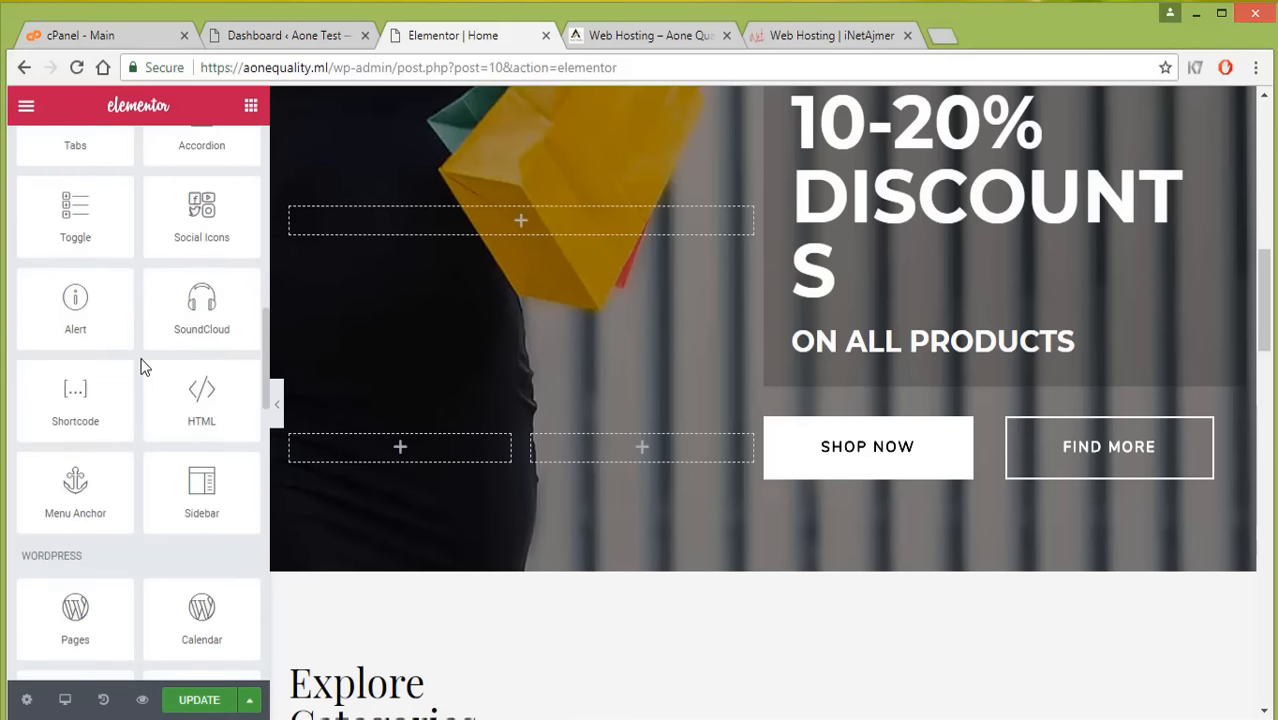
scroll(143, 368, down, 4)
scroll(165, 525, up, 6)
scroll(168, 511, up, 5)
scroll(180, 480, up, 3)
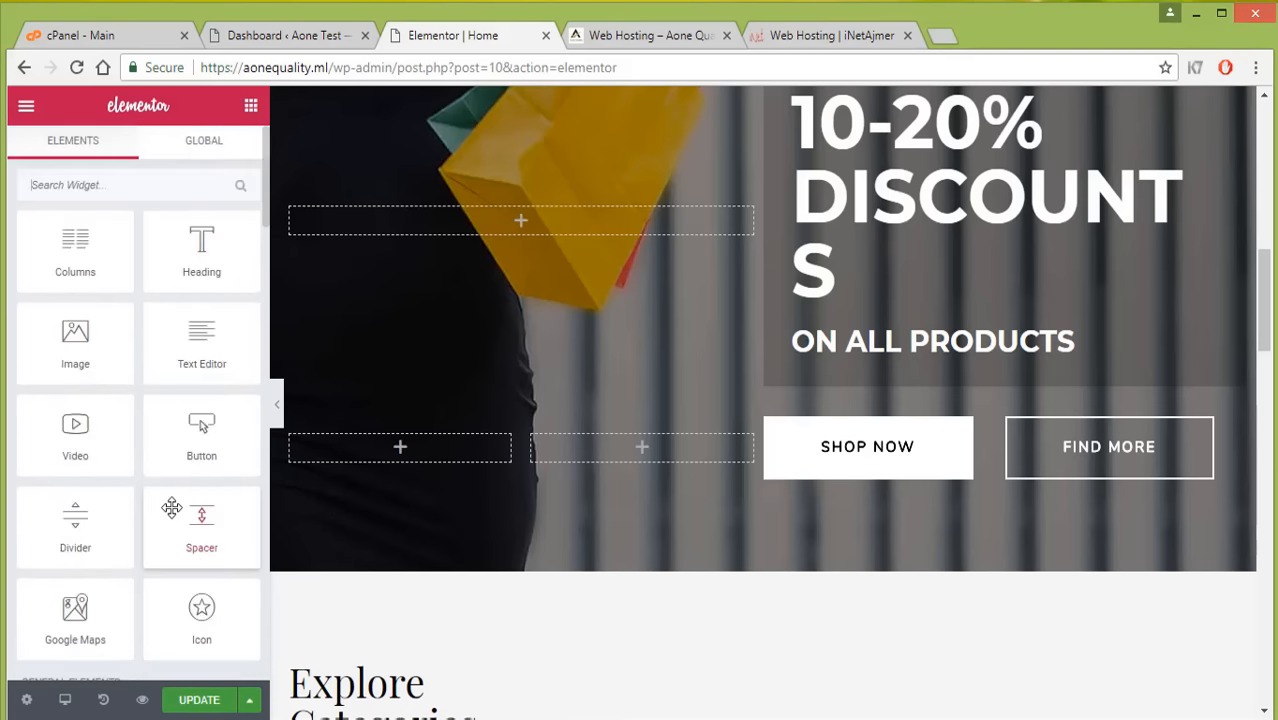
Open the "Explore Categories" heading for editing and select its title text.
scroll(890, 465, down, 1)
scroll(890, 465, down, 5)
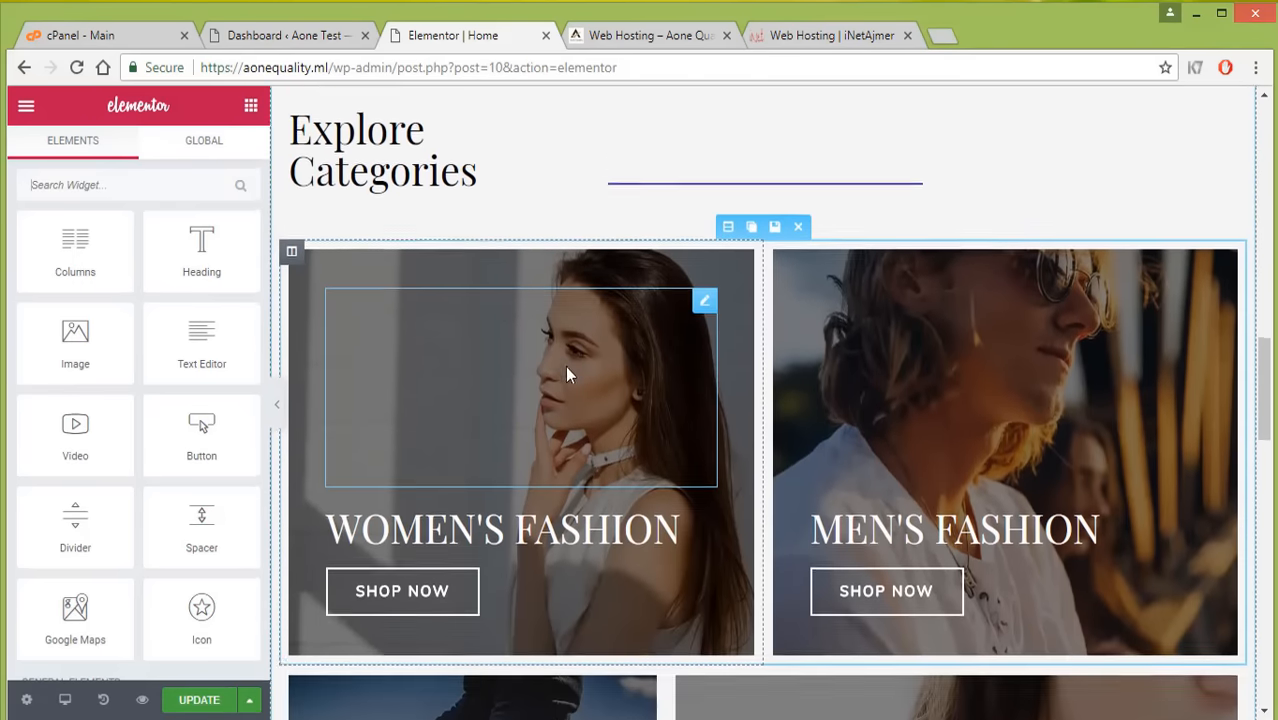
scroll(565, 365, up, 1)
click(437, 228)
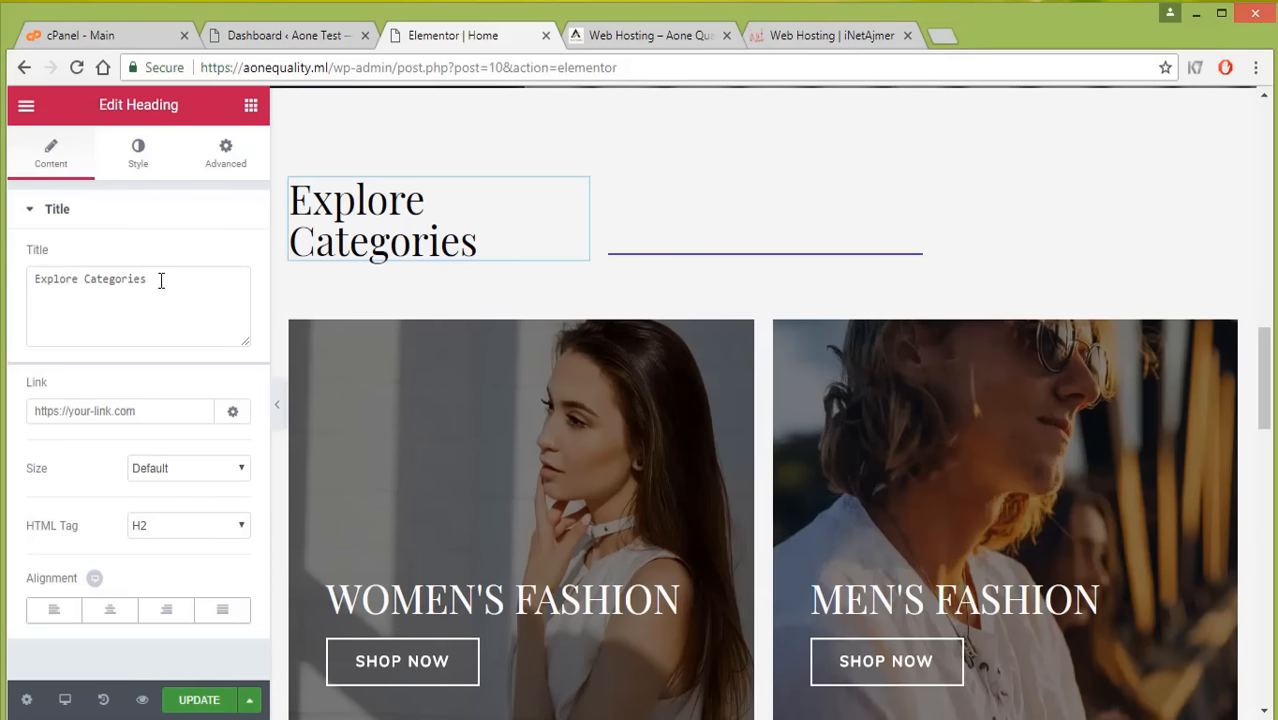
drag(161, 279, 28, 287)
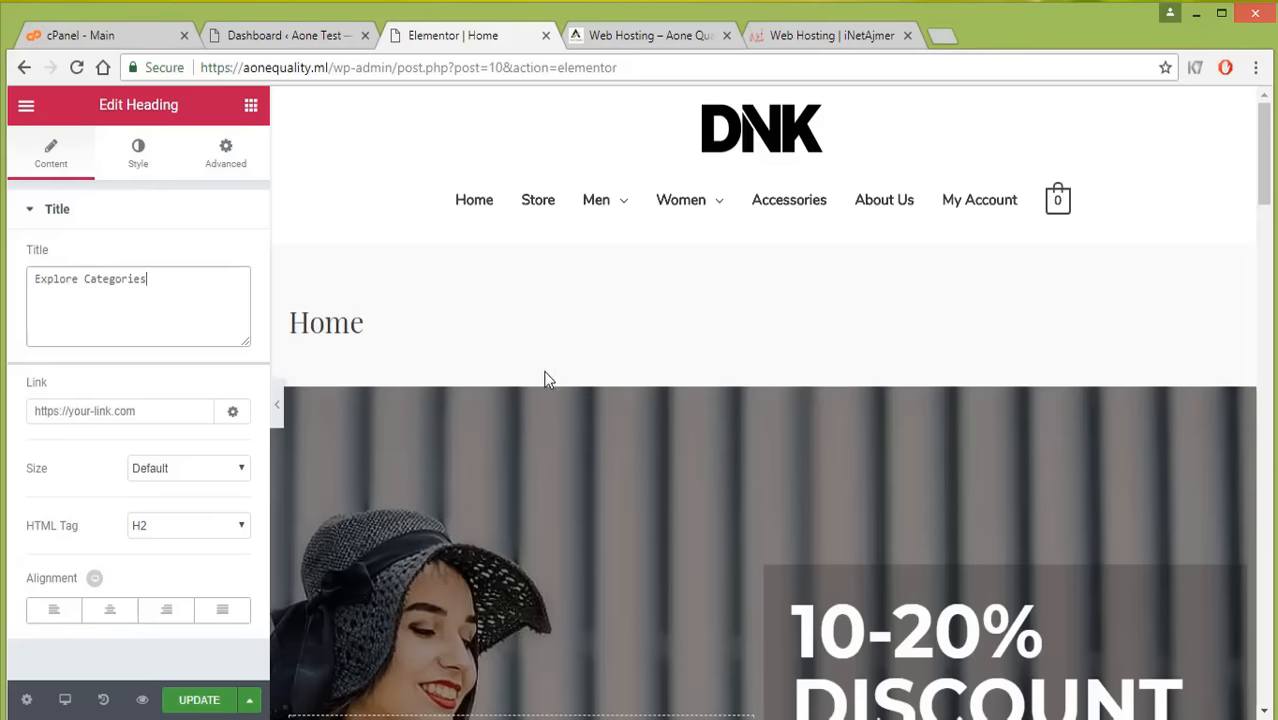
View the live home page in a separate browser tab and examine its discounts banner and call-to-action buttons.
scroll(566, 382, down, 8)
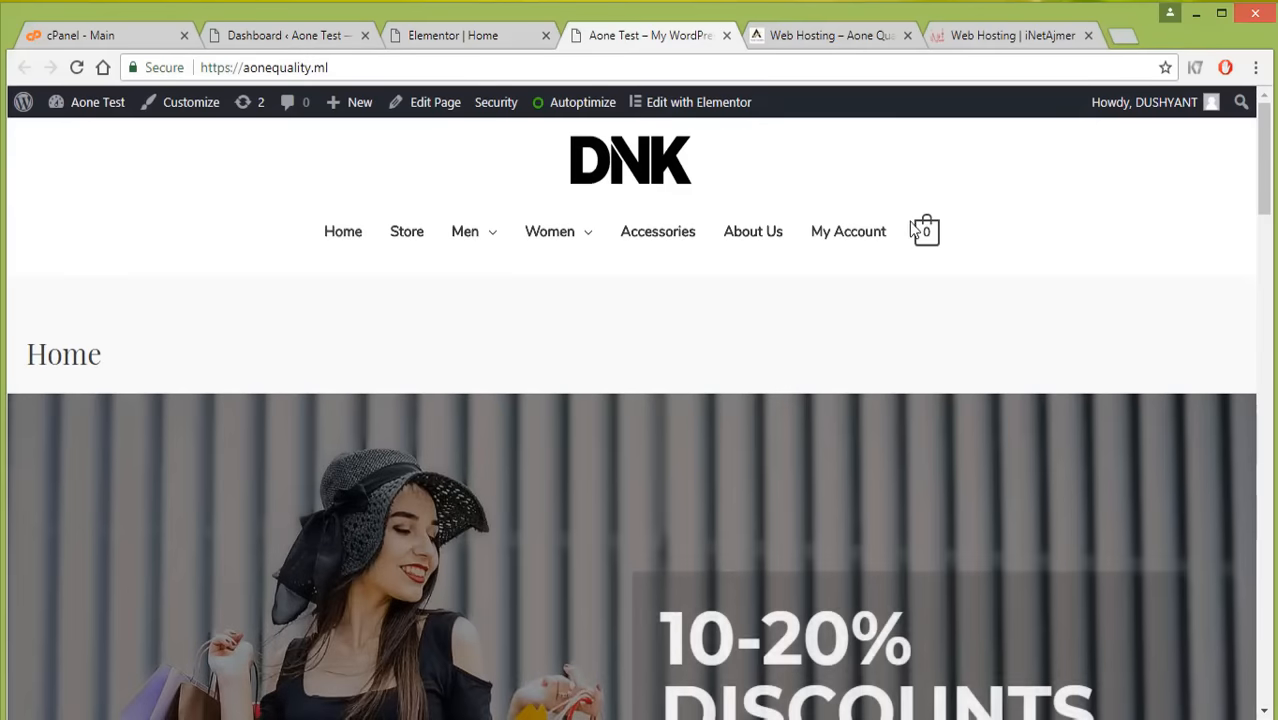
scroll(747, 342, down, 4)
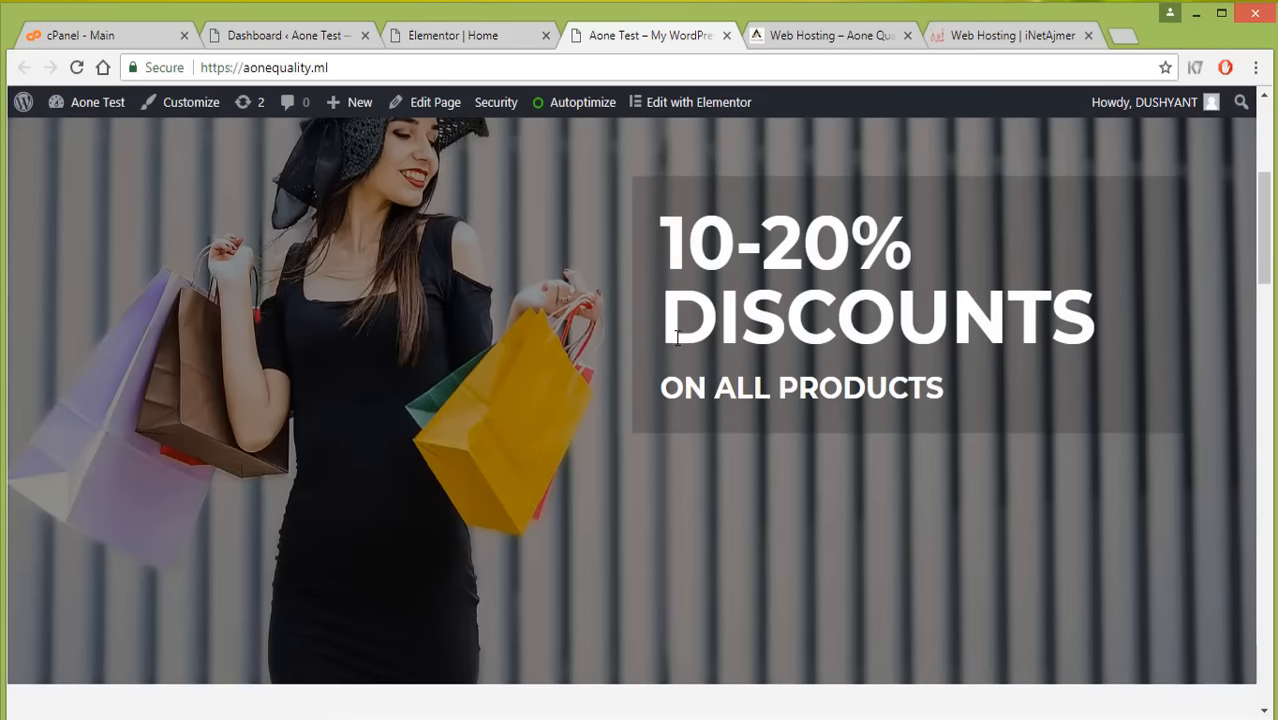
scroll(659, 351, down, 4)
scroll(448, 443, up, 4)
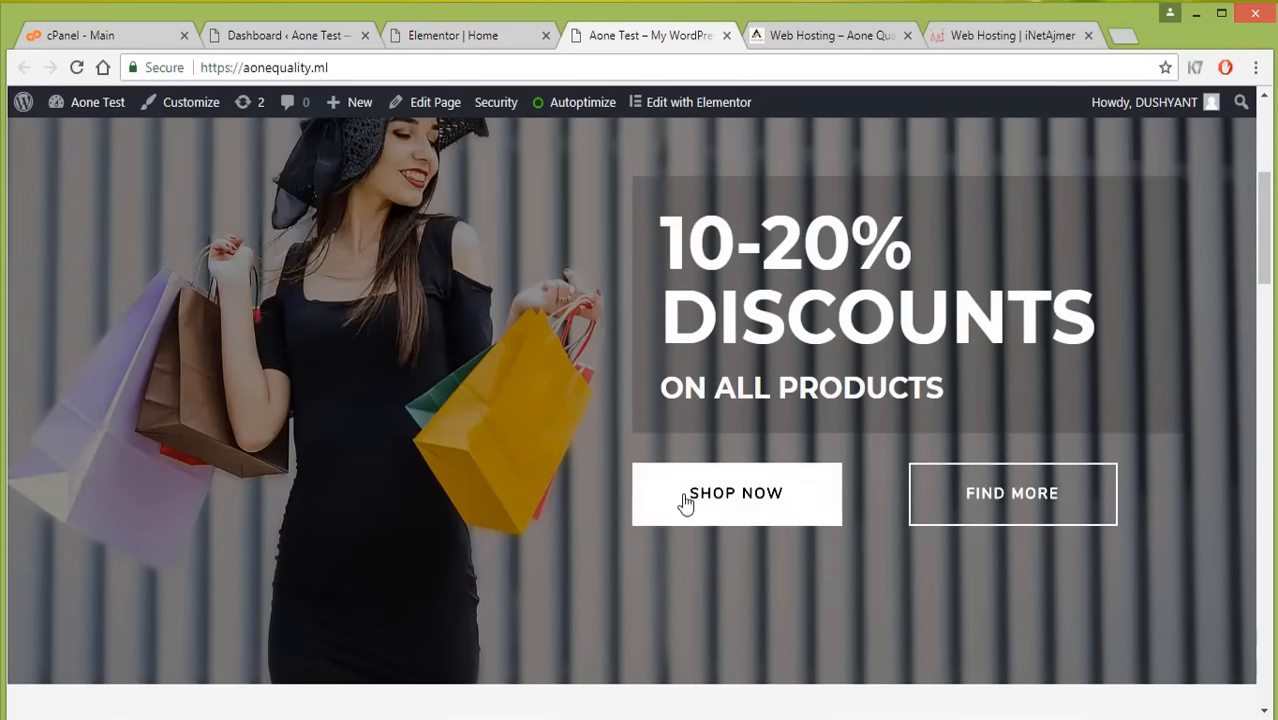
Test the Shop Now and Find More buttons in the live home page's discounts banner.
click(716, 500)
scroll(688, 485, down, 3)
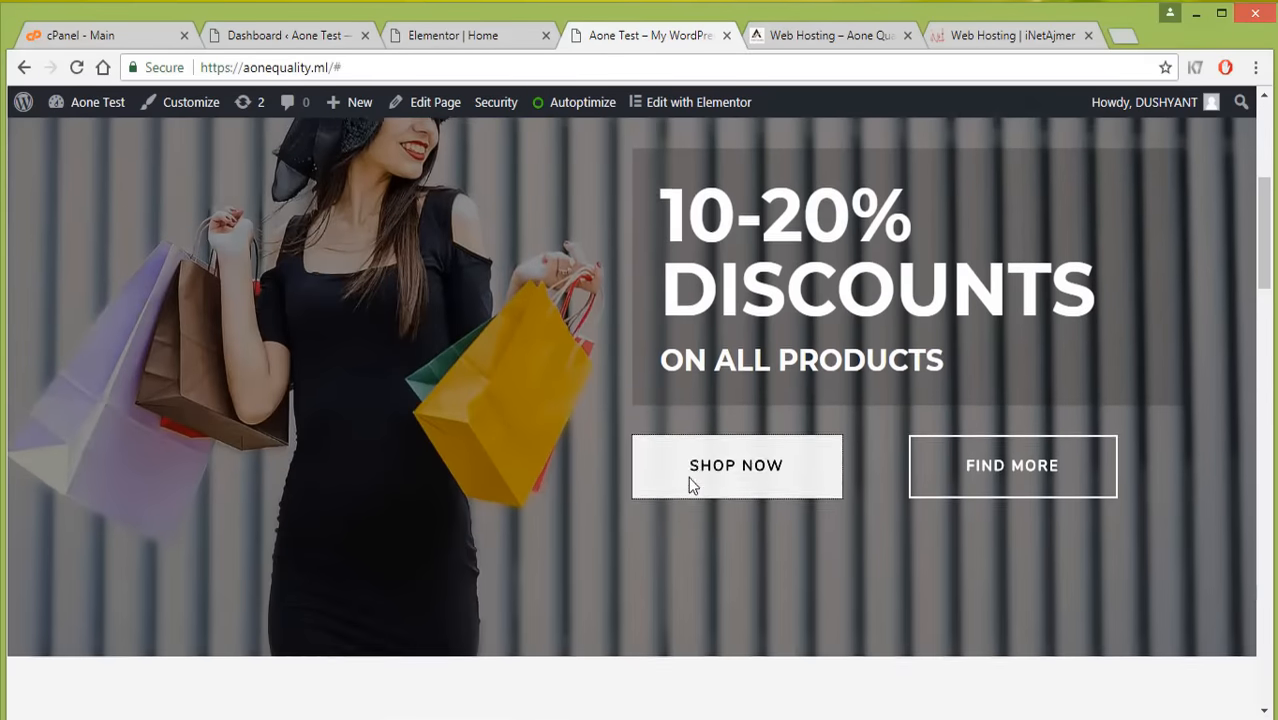
click(716, 479)
scroll(664, 497, down, 3)
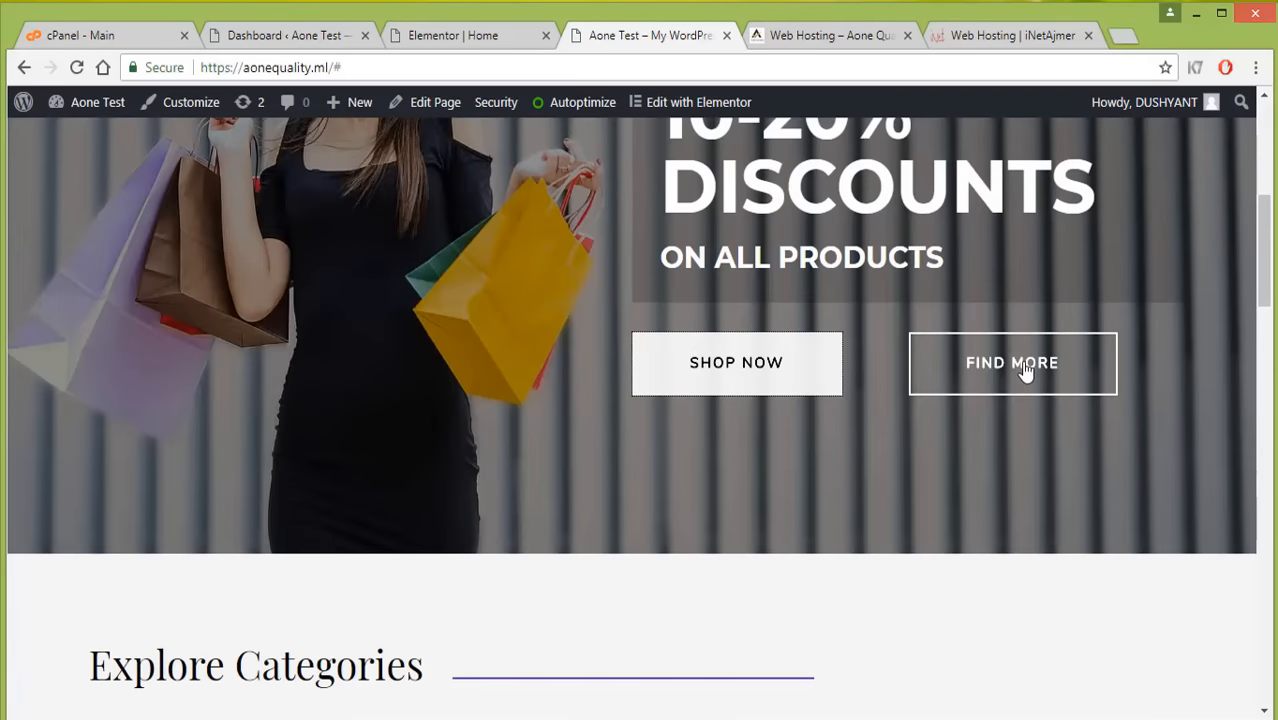
click(1018, 371)
scroll(628, 501, down, 3)
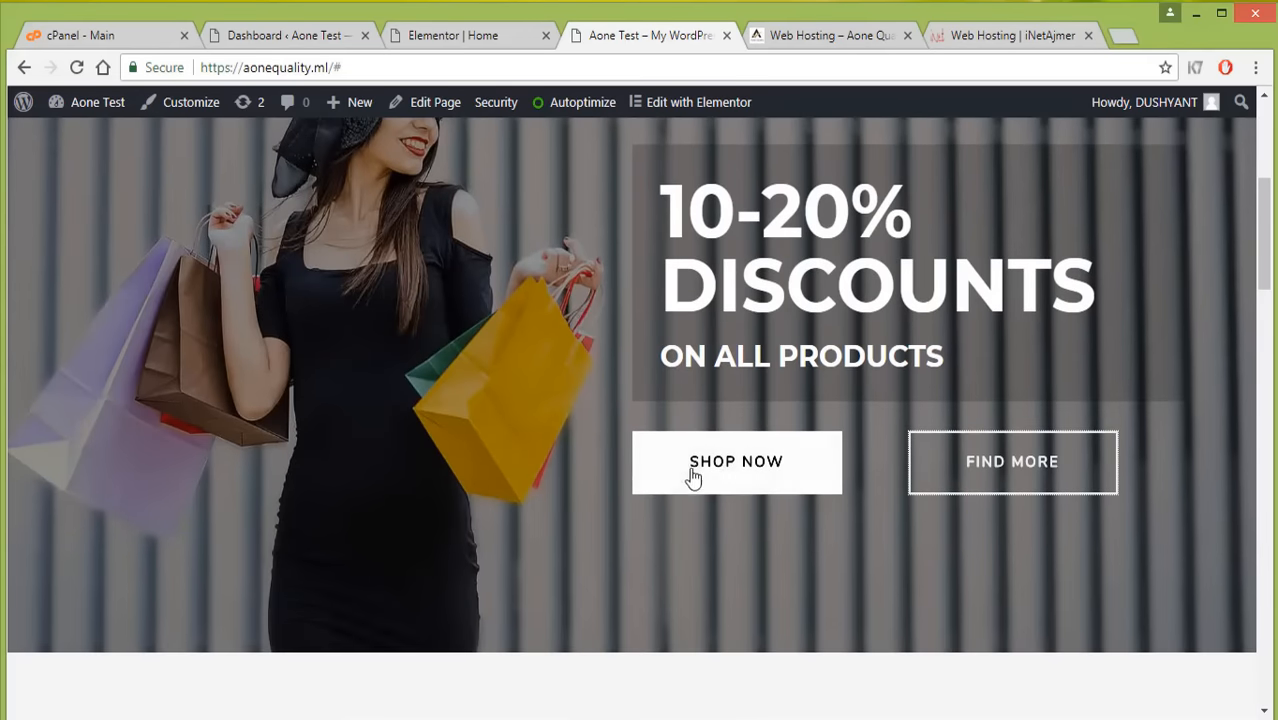
click(991, 443)
Back in the Elementor editor, change the banner's Shop Now button text to "Buy Now".
click(456, 38)
scroll(767, 405, up, 6)
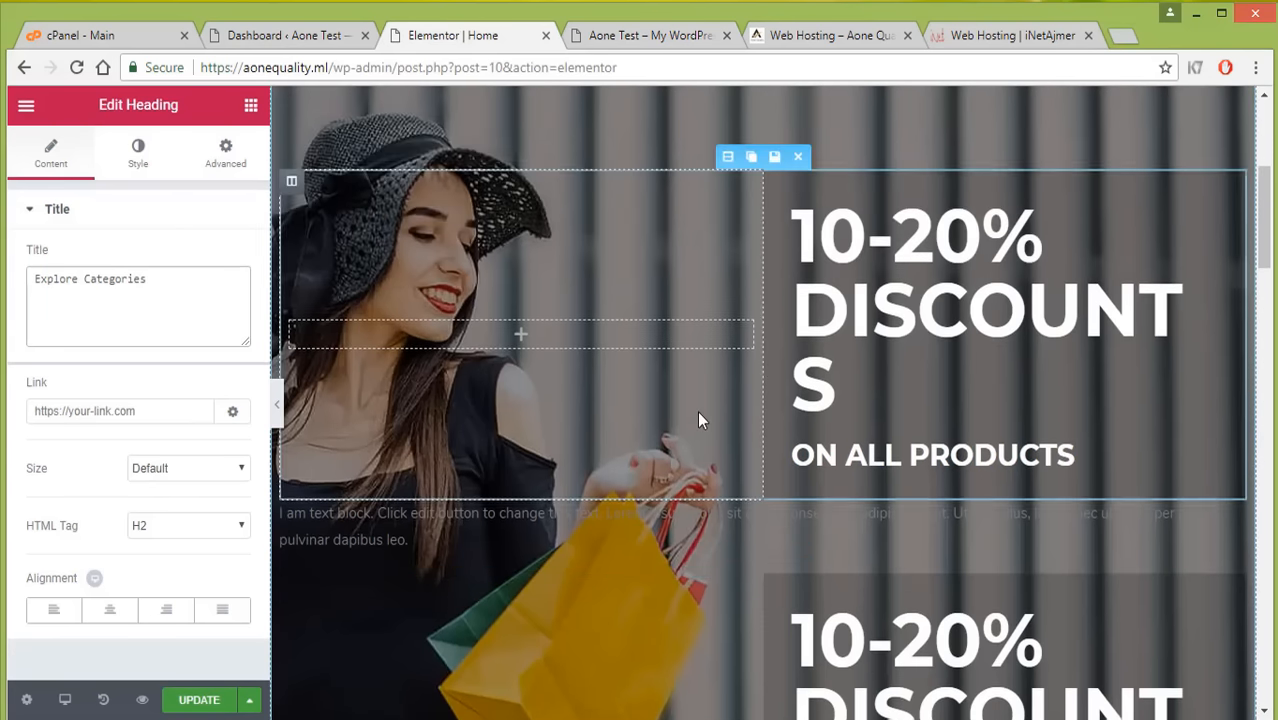
scroll(580, 300, down, 5)
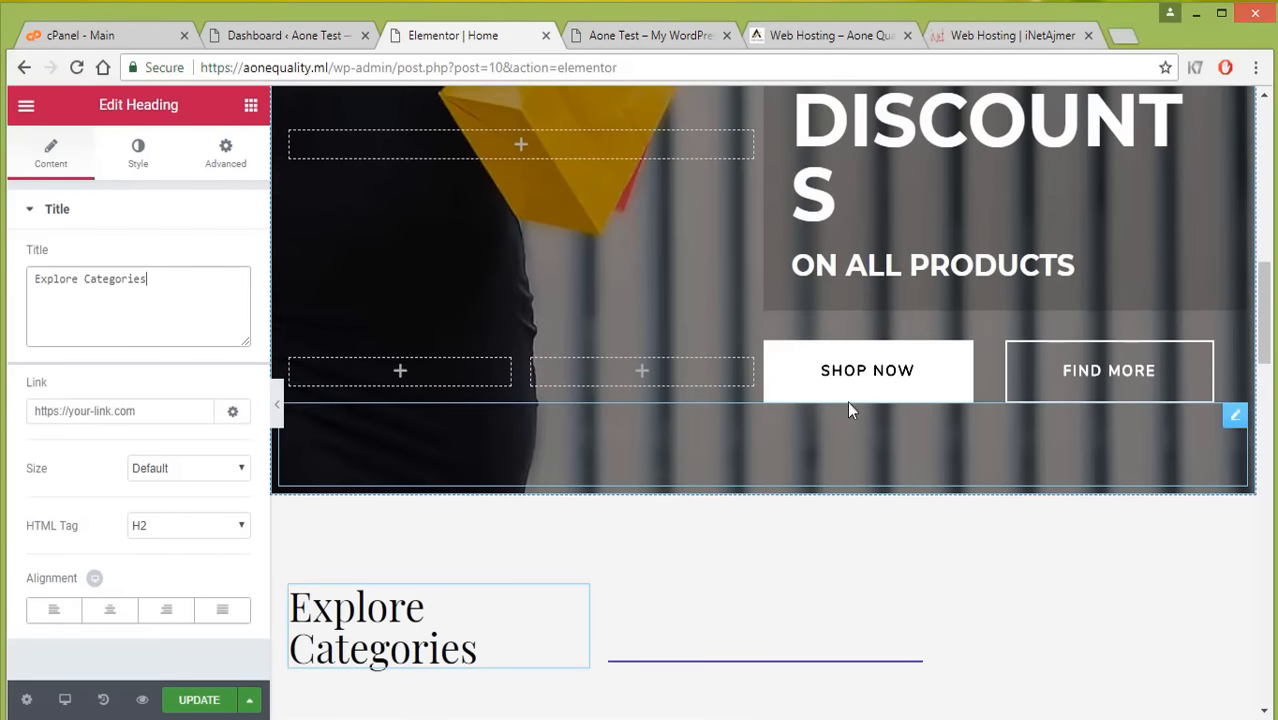
click(855, 370)
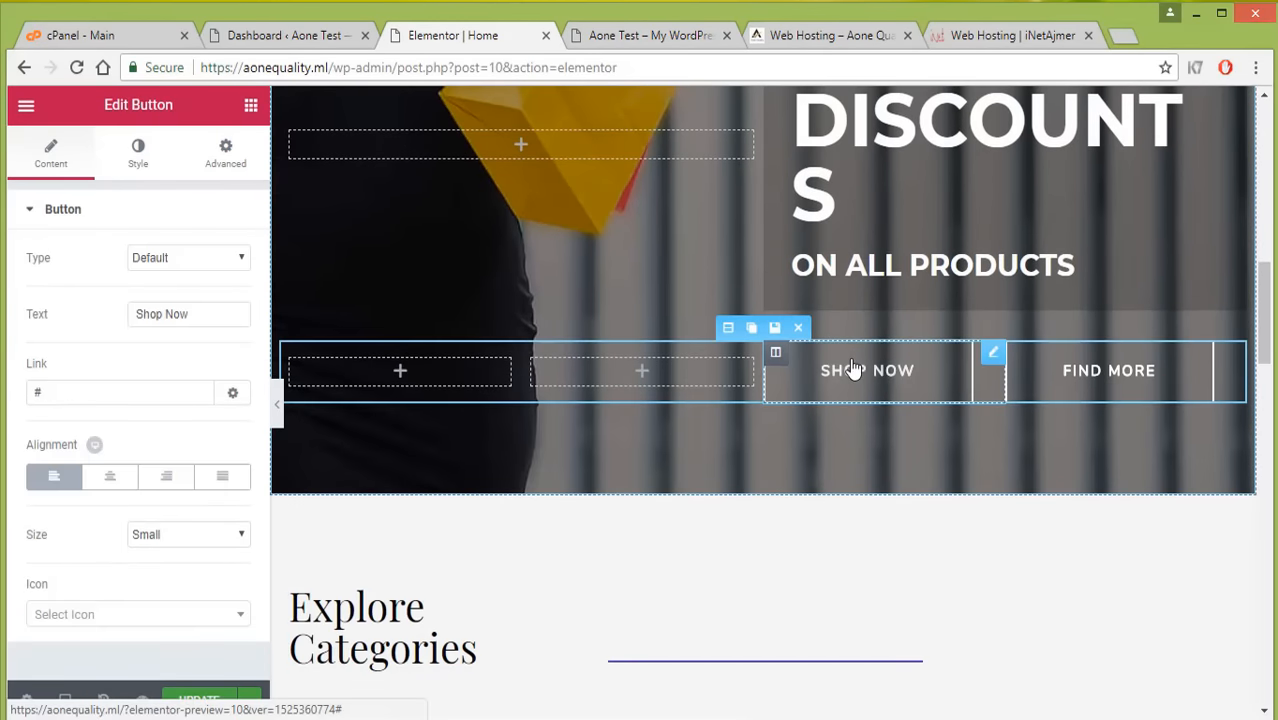
click(70, 396)
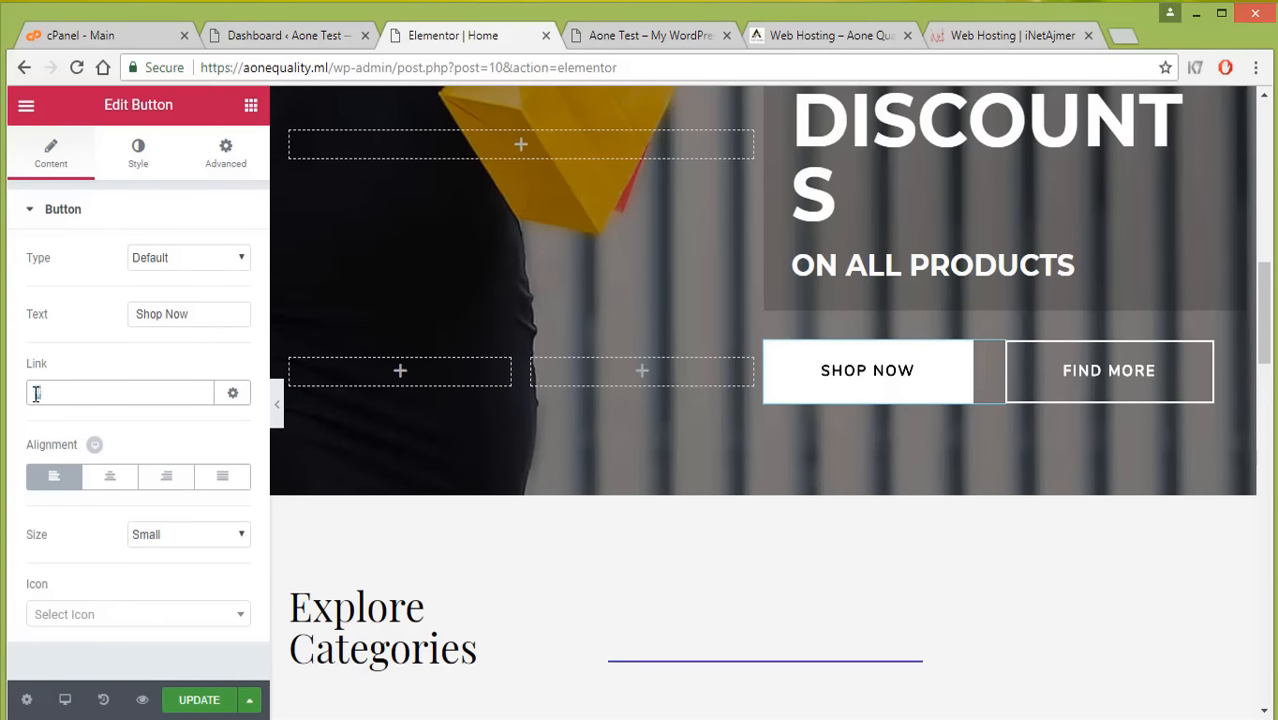
click(163, 314)
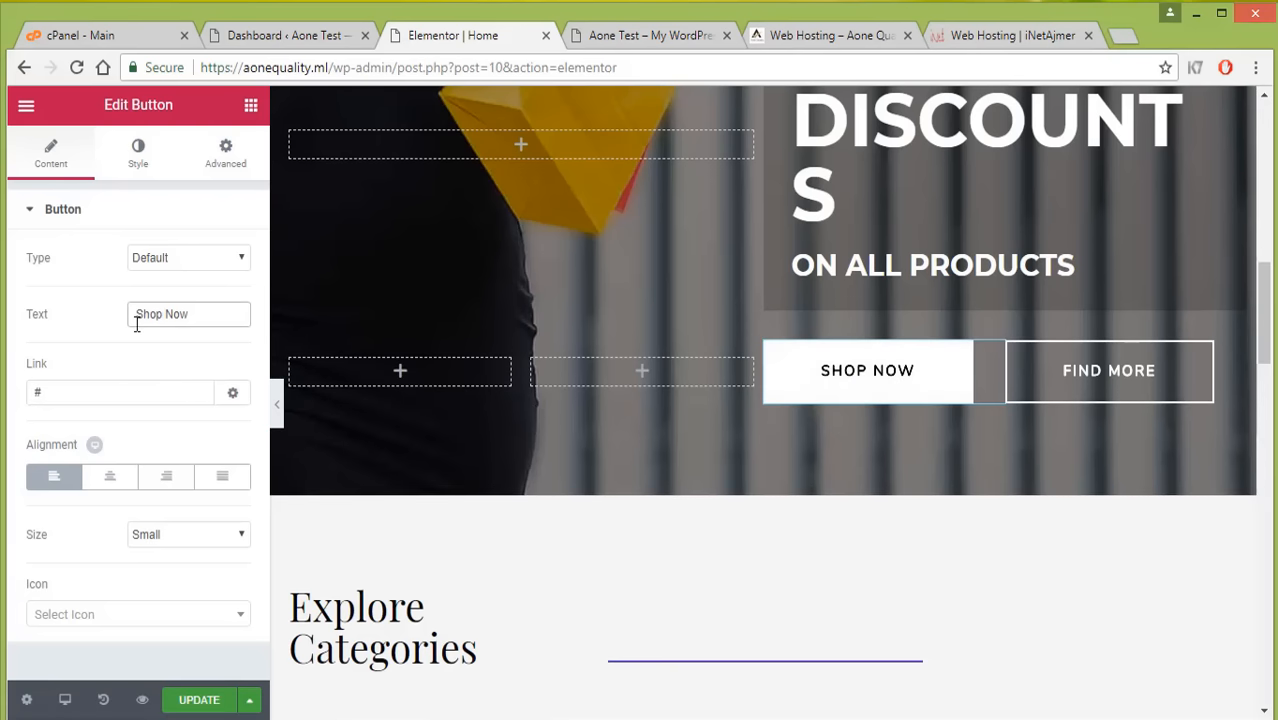
key(BackSpace)
key(BackSpace)
key(BackSpace)
key(BackSpace)
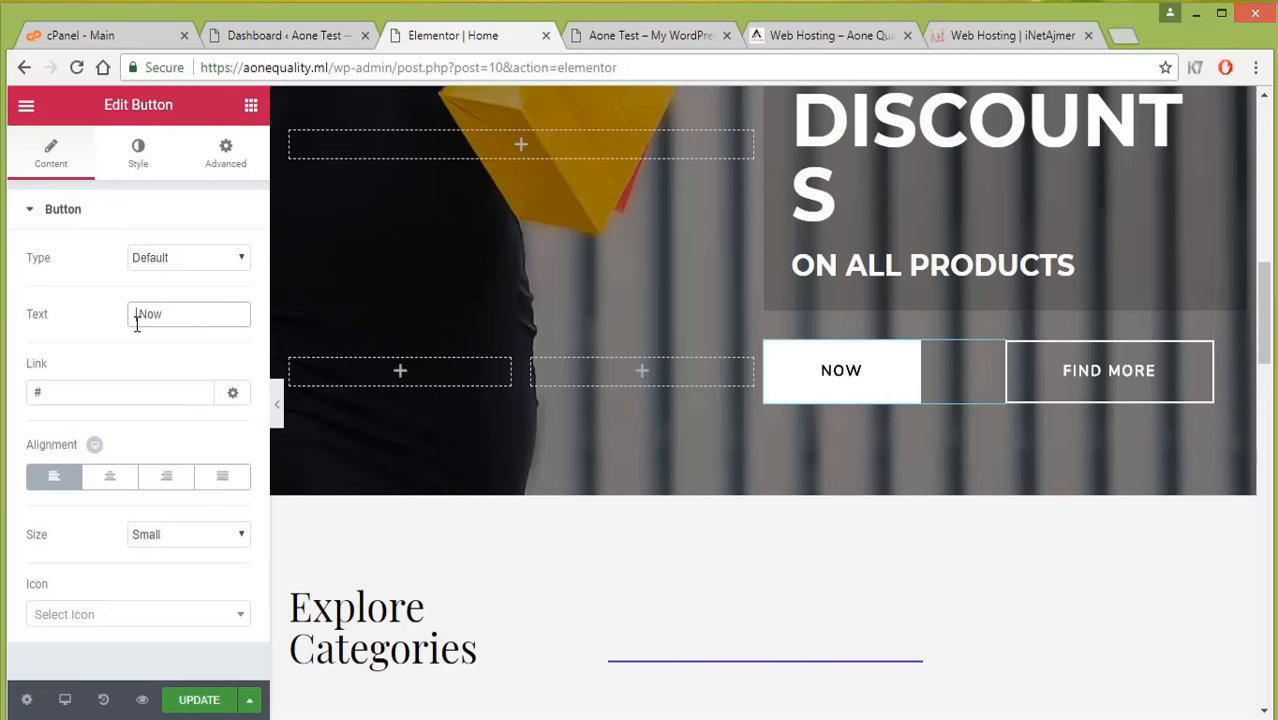
text(Buy)
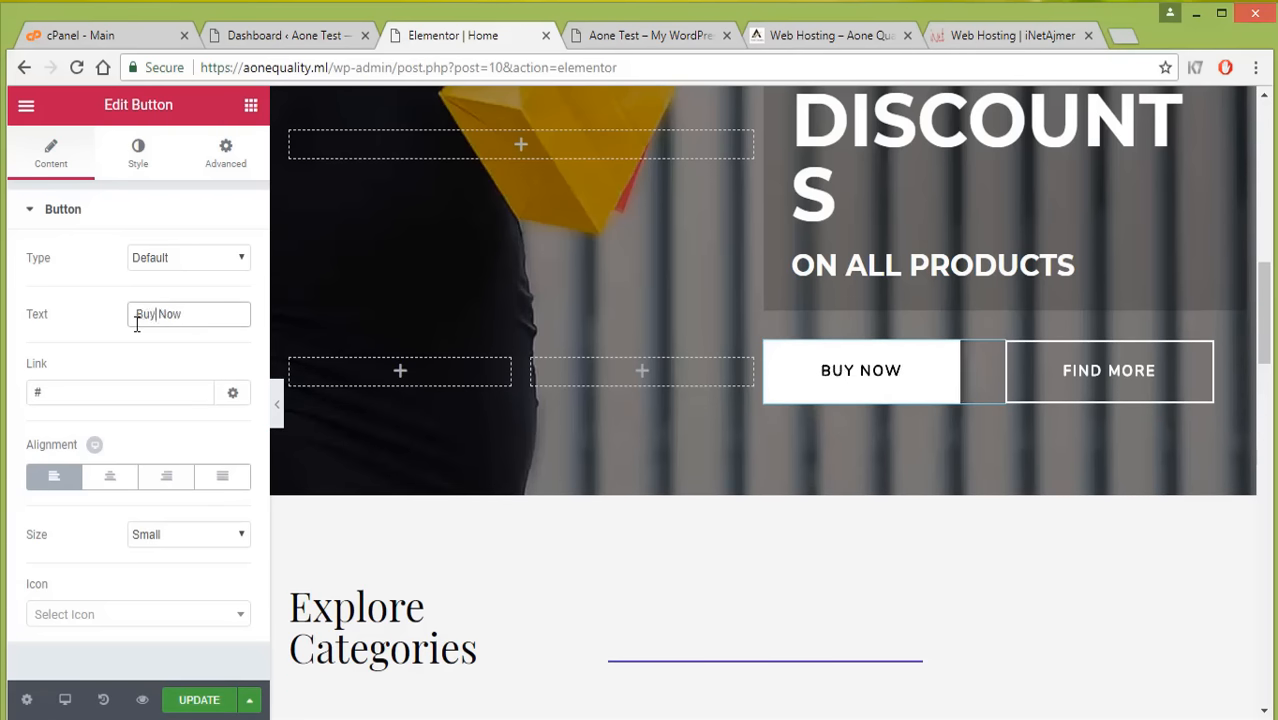
click(84, 390)
key(BackSpace)
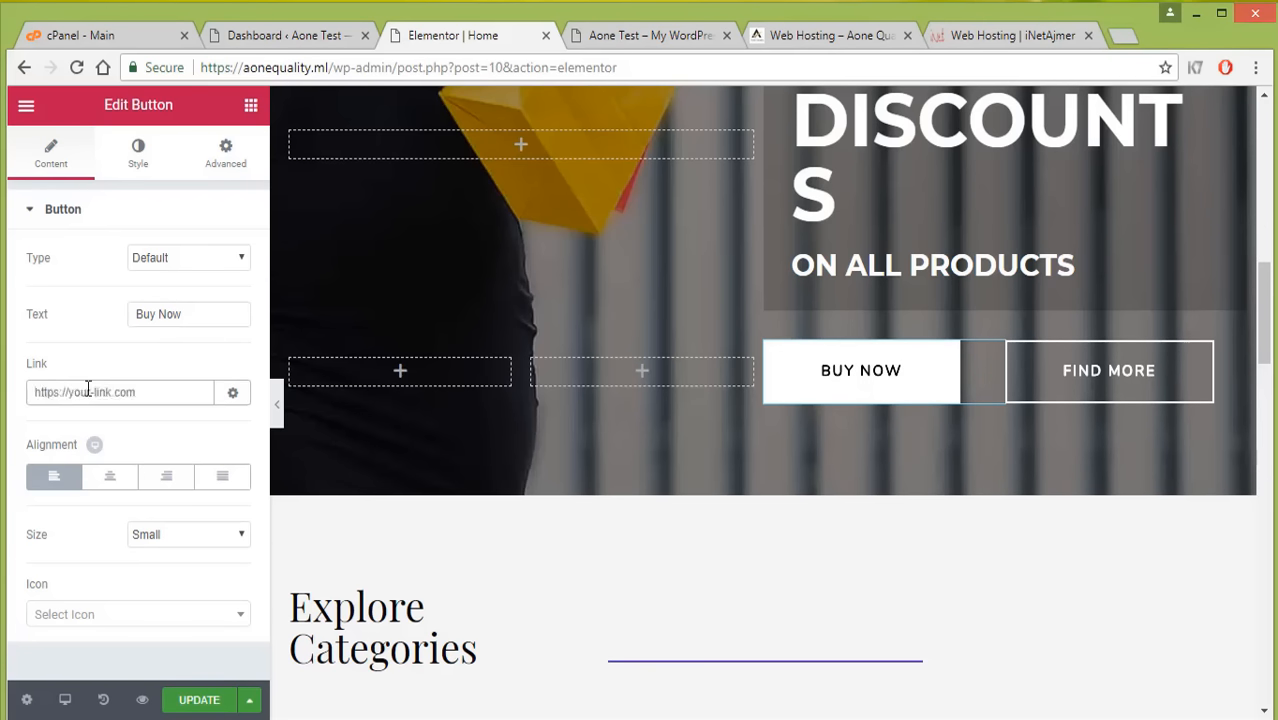
click(650, 35)
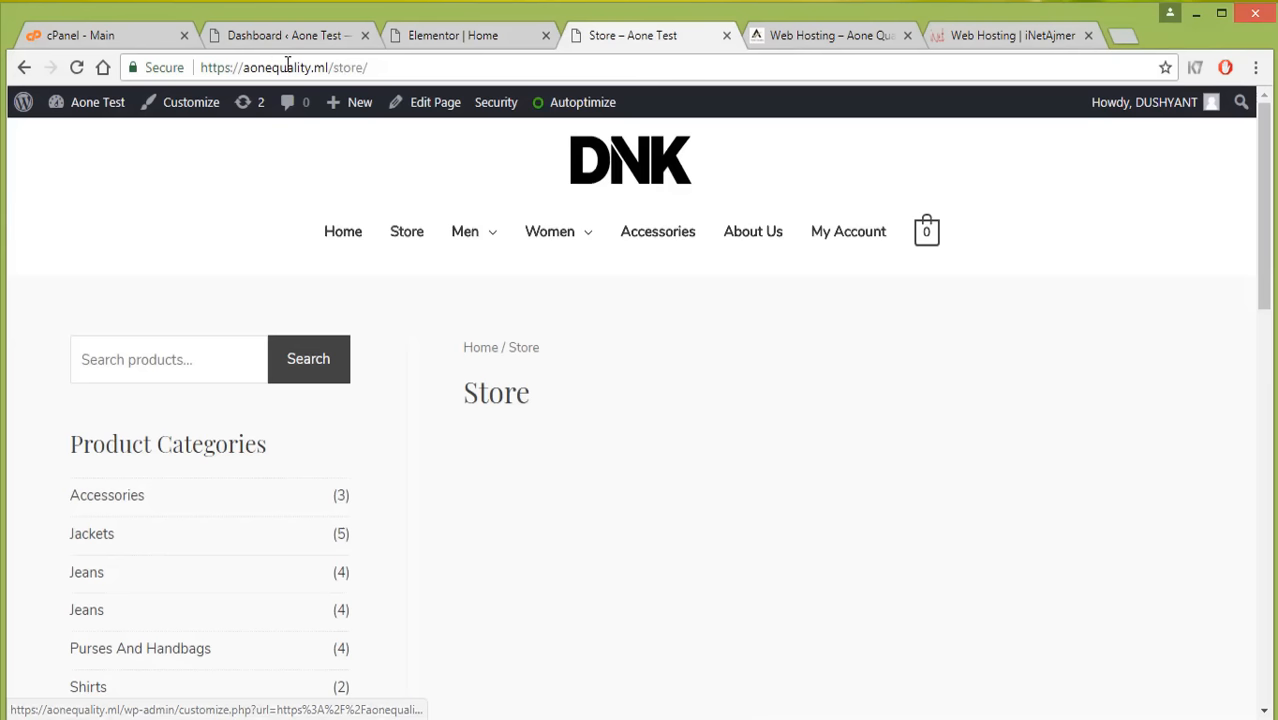
click(290, 68)
right_click(290, 68)
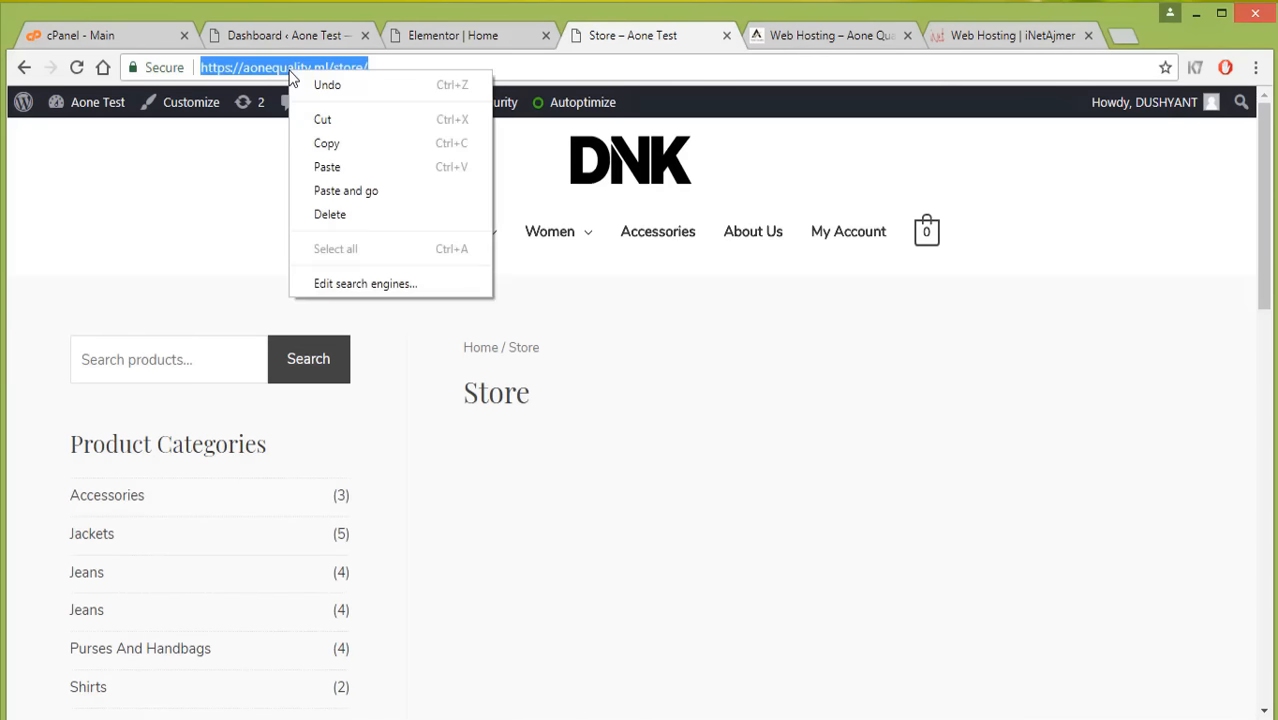
click(318, 145)
click(460, 38)
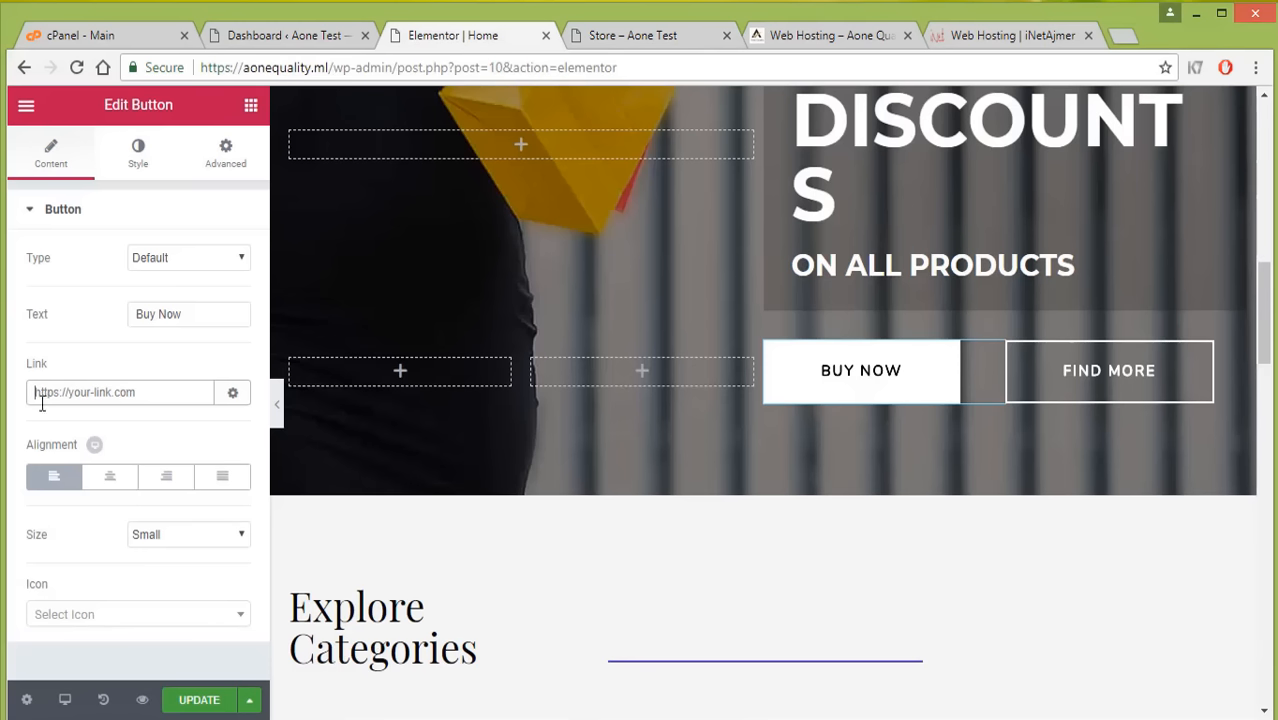
right_click(78, 396)
click(117, 505)
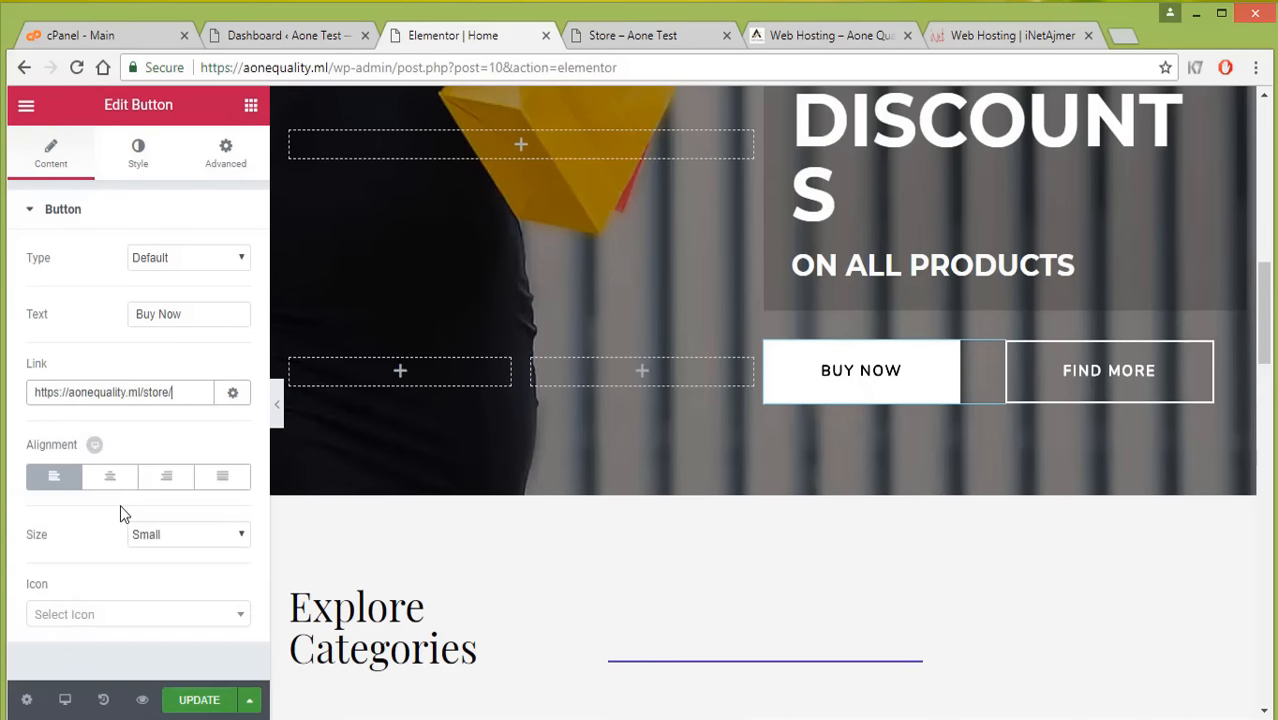
scroll(533, 442, down, 3)
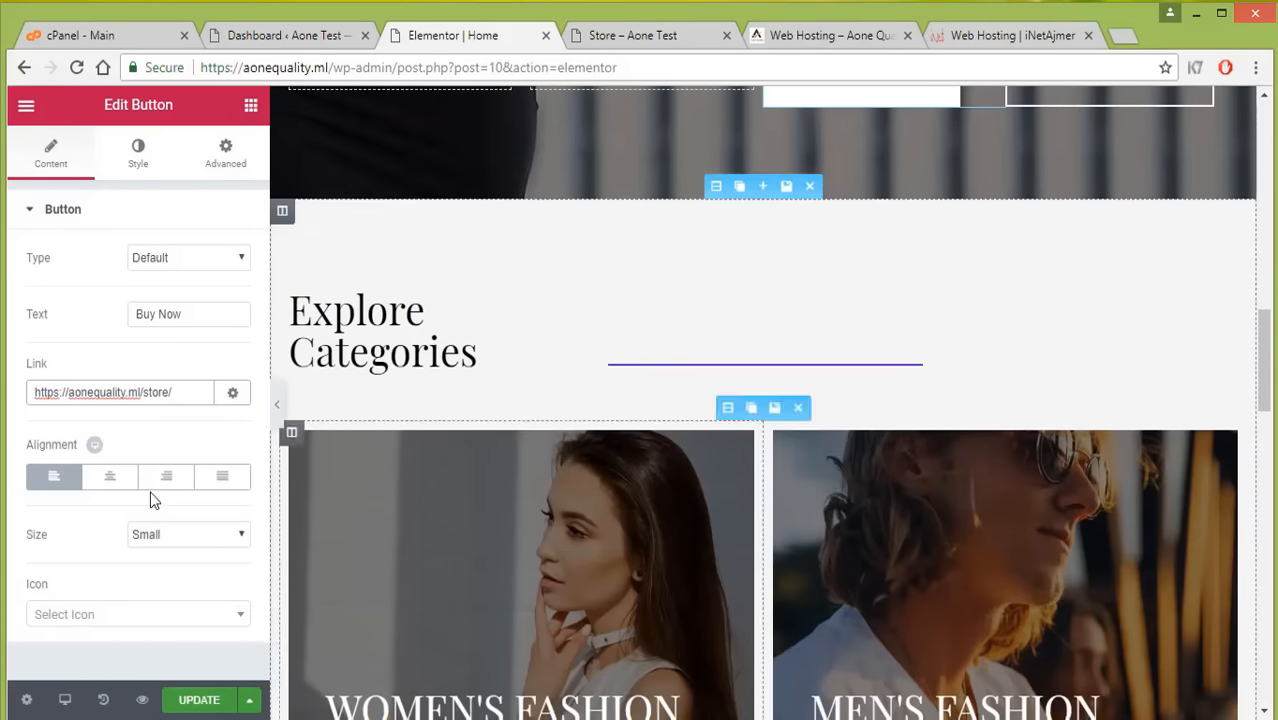
click(190, 703)
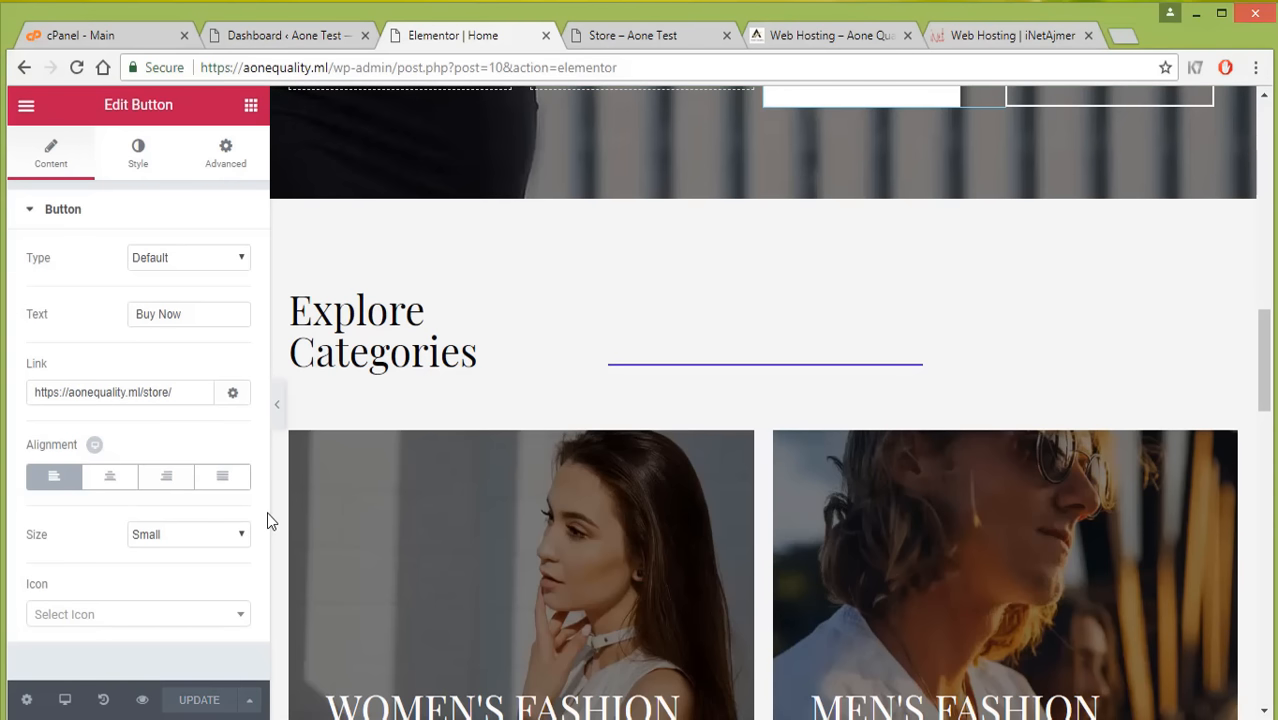
Open the live home page, review the updated banner and follow its Buy Now button.
scroll(568, 411, up, 2)
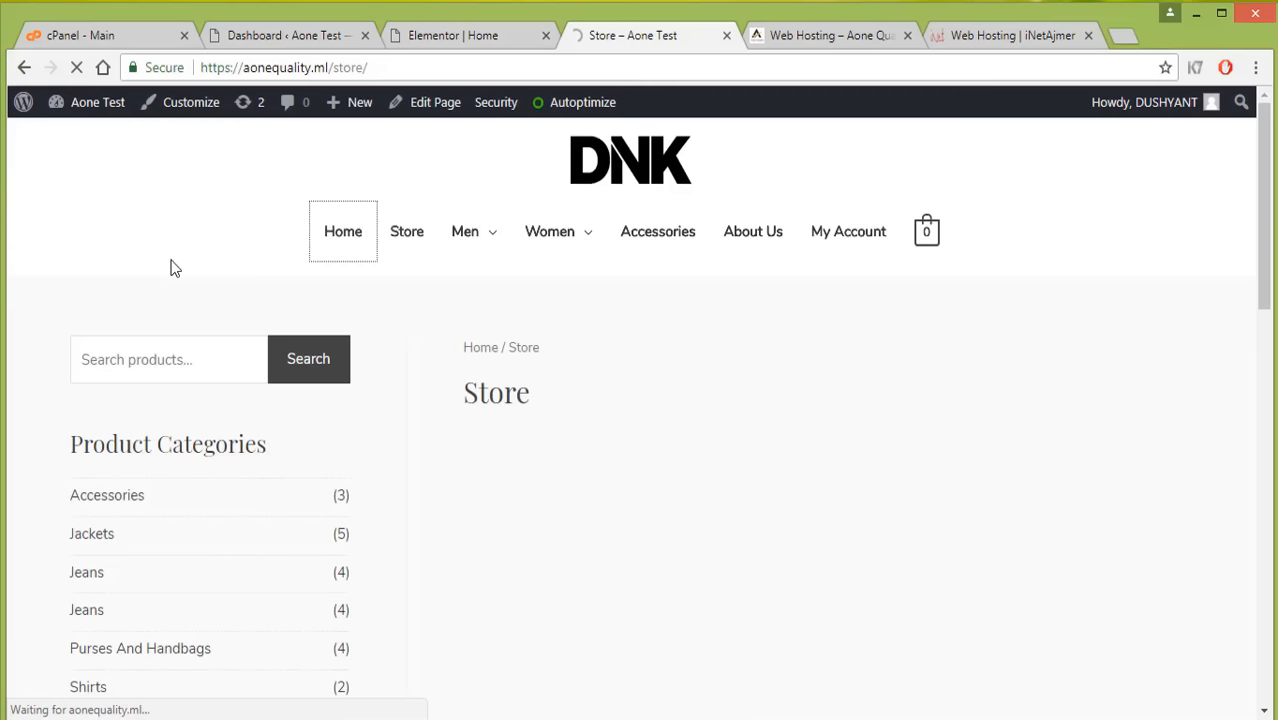
click(583, 155)
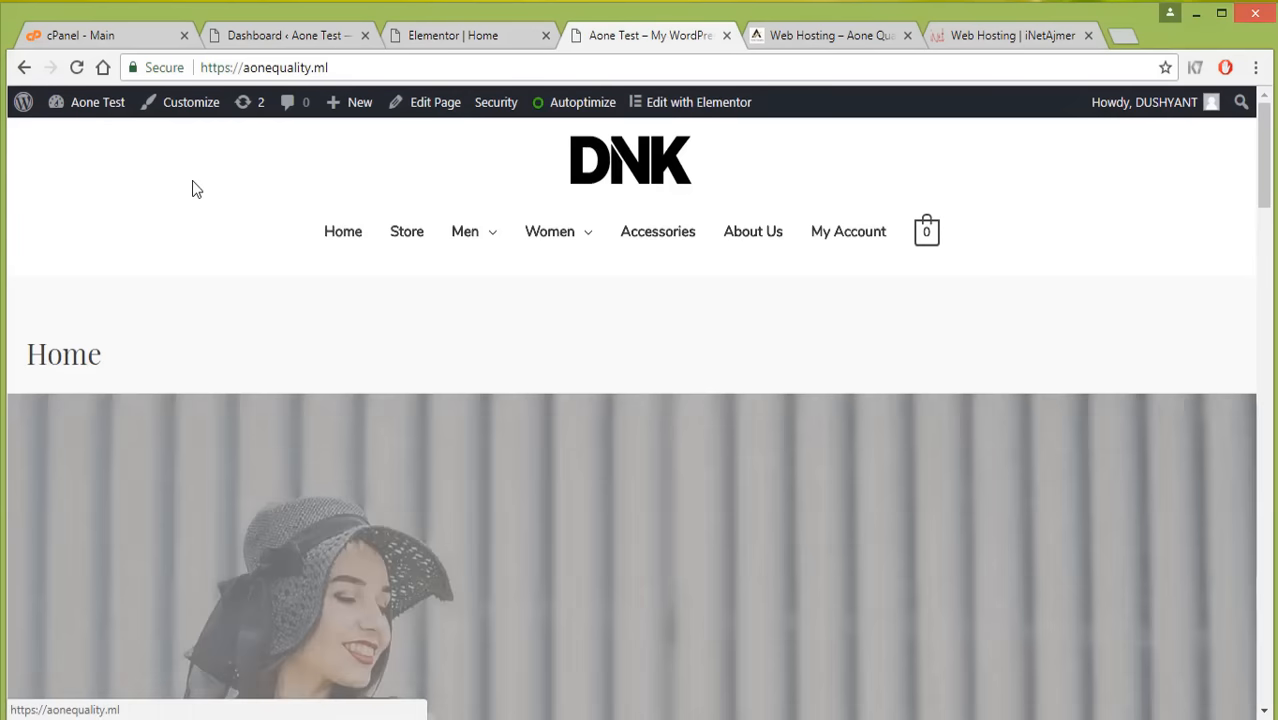
scroll(194, 188, down, 4)
scroll(238, 197, down, 2)
scroll(268, 242, up, 2)
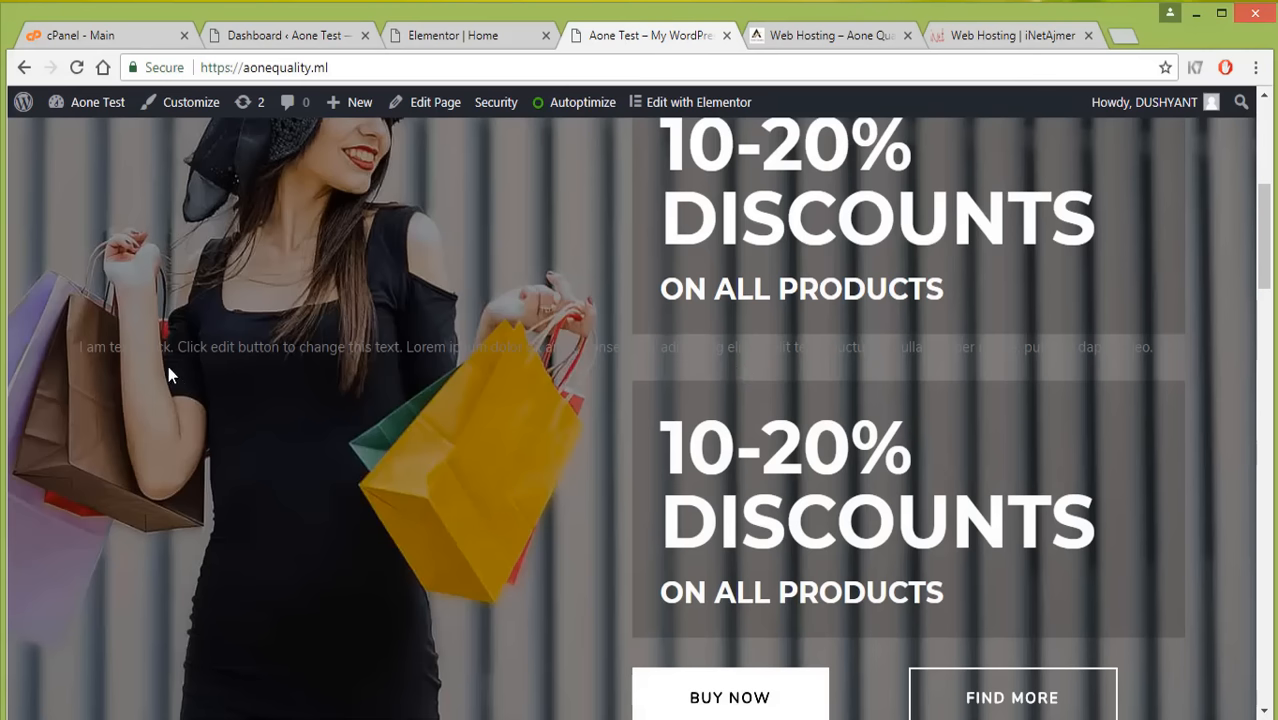
scroll(778, 431, up, 2)
scroll(808, 380, down, 4)
scroll(803, 303, up, 2)
scroll(758, 346, down, 2)
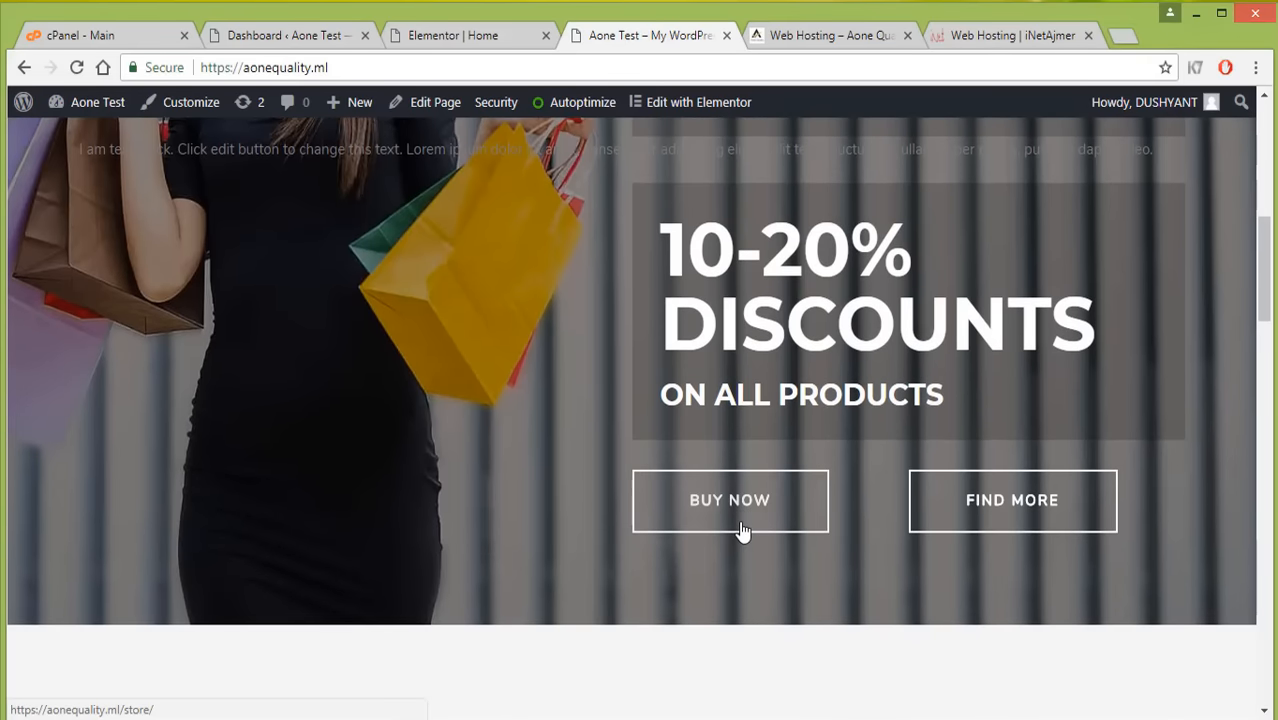
click(743, 530)
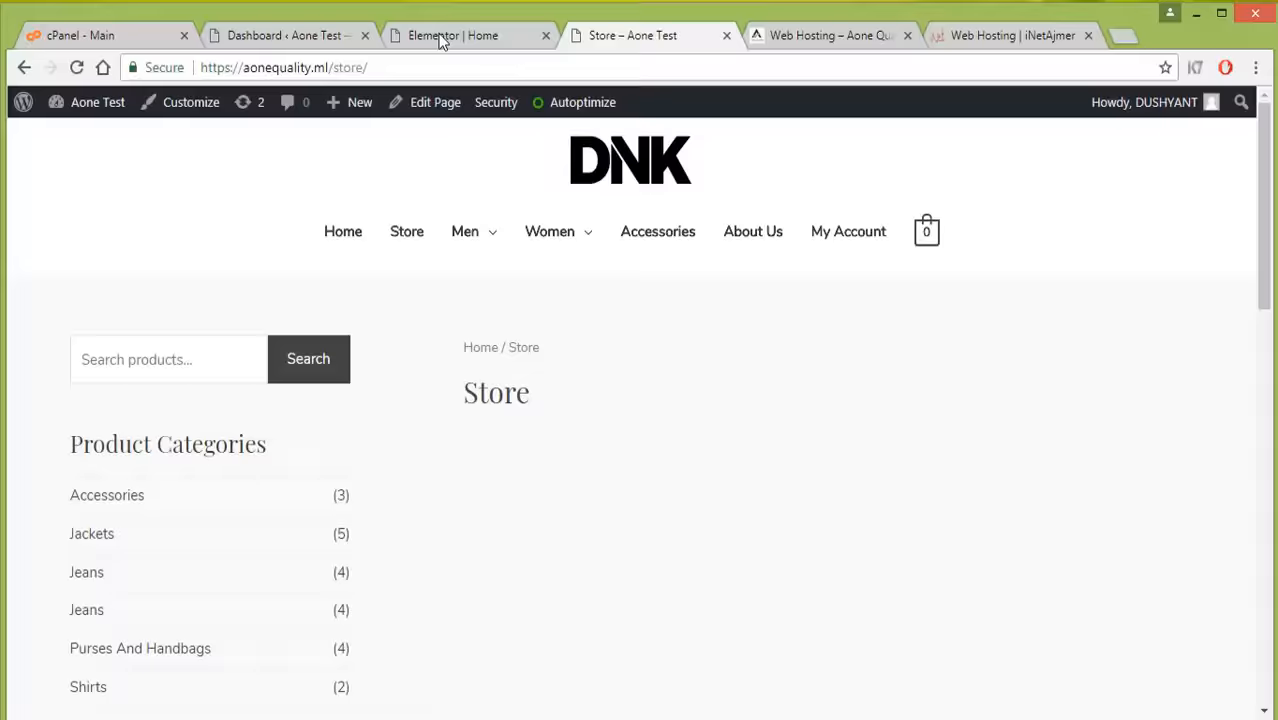
In the Elementor editor, set the Buy Now button's link to open in a new window and update the page.
click(441, 37)
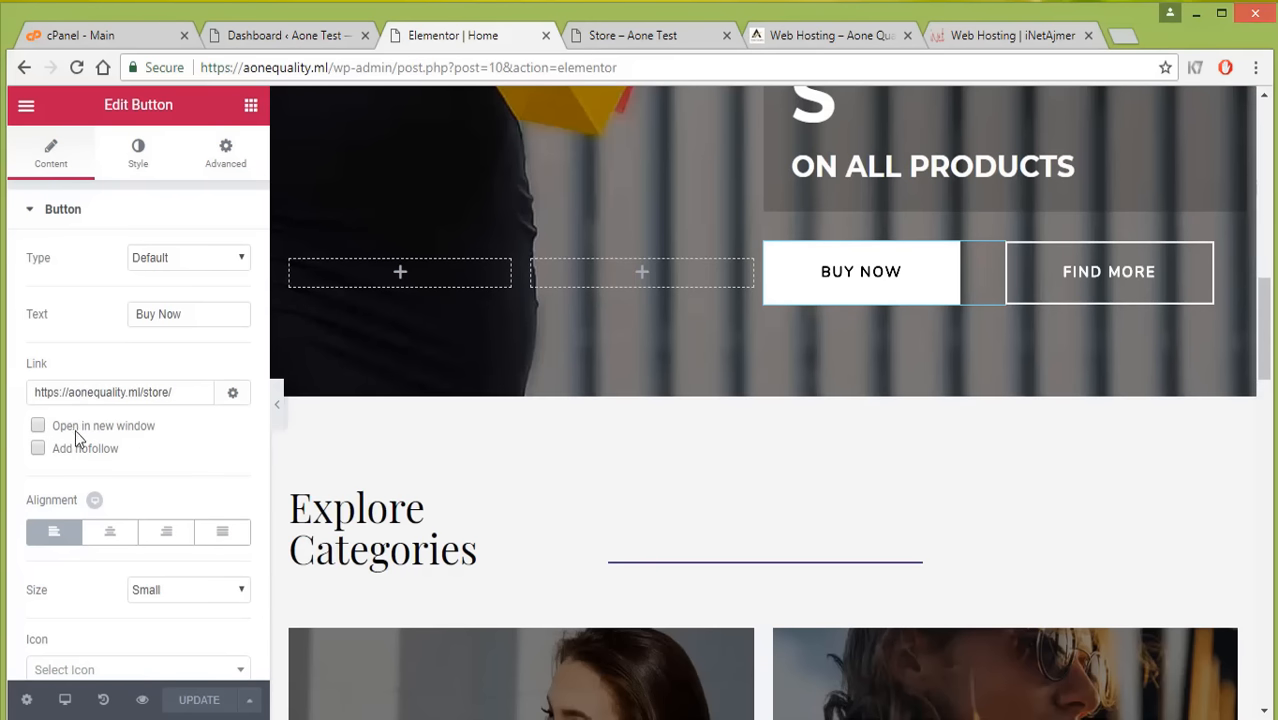
click(38, 428)
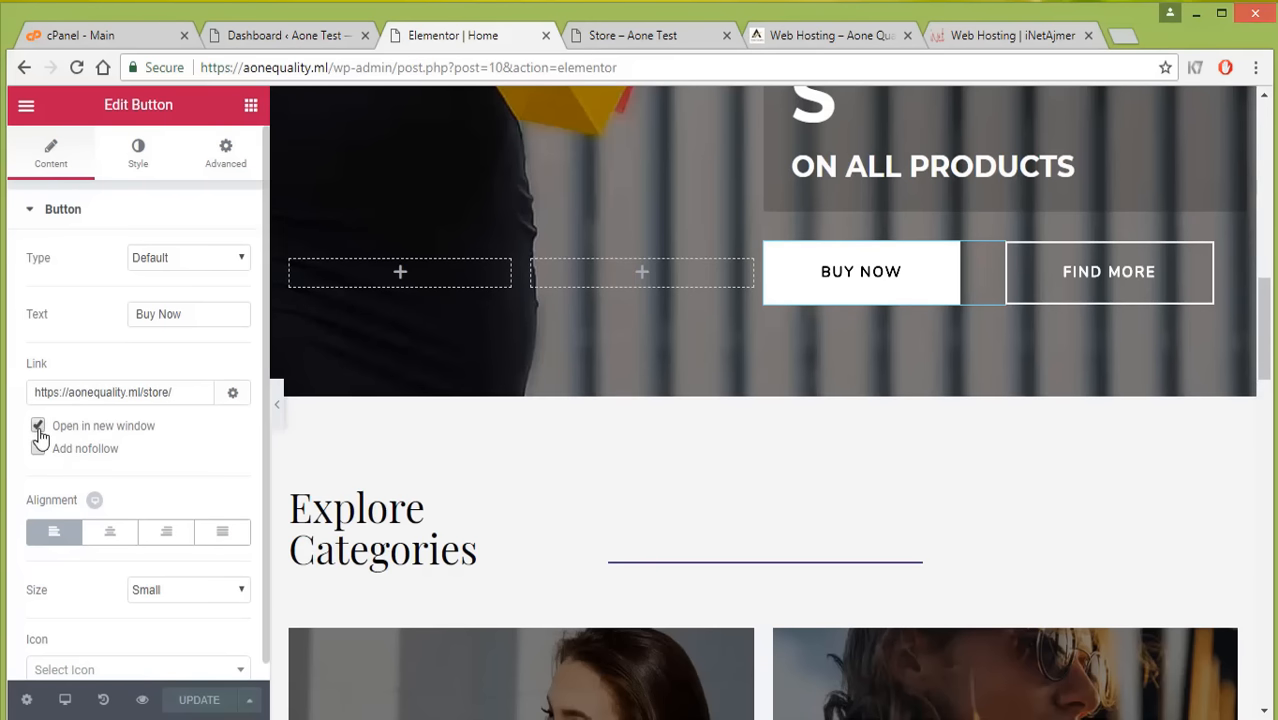
click(199, 705)
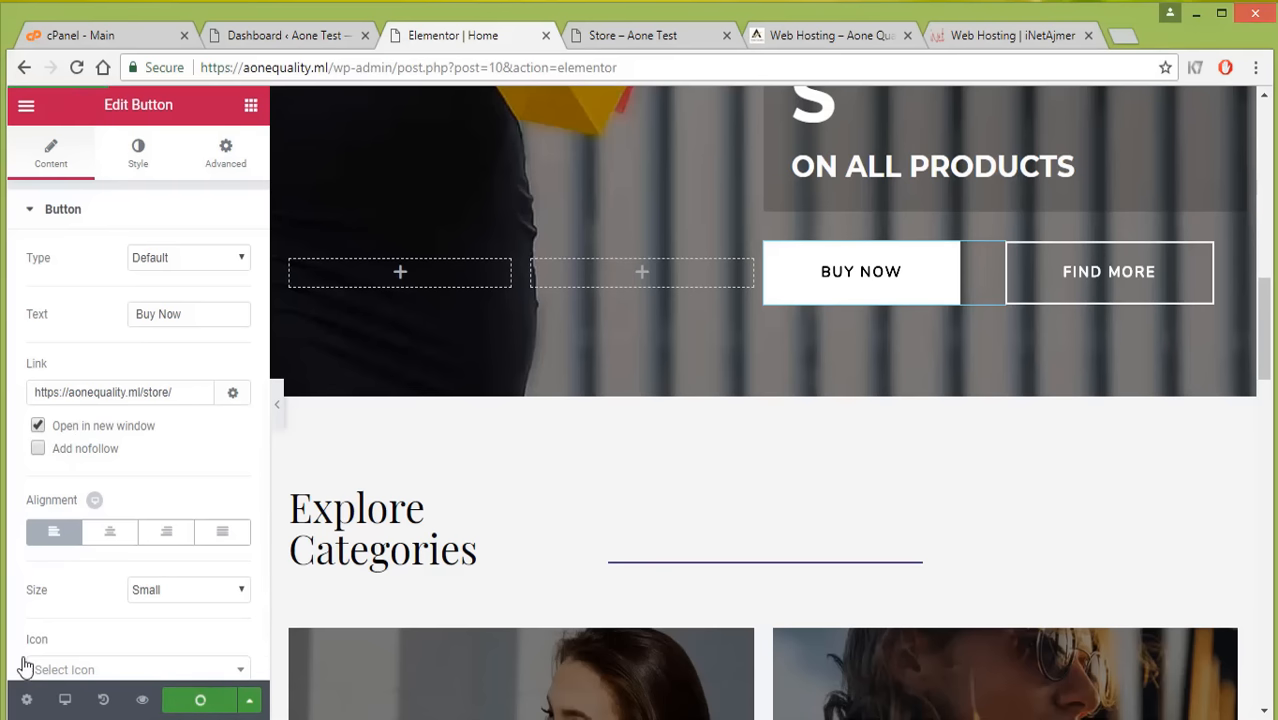
Reopen the live home page, test the Buy Now button's new-window link, and close the tab it opens.
click(632, 40)
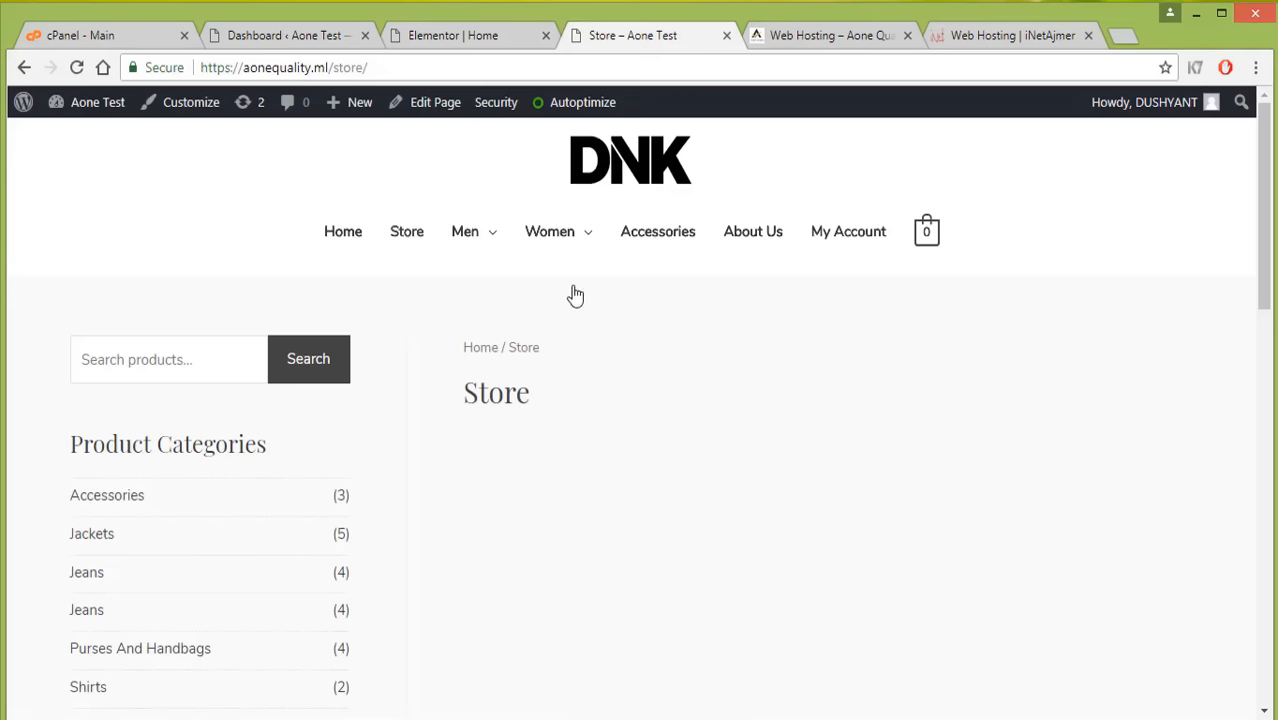
click(338, 244)
scroll(853, 442, down, 6)
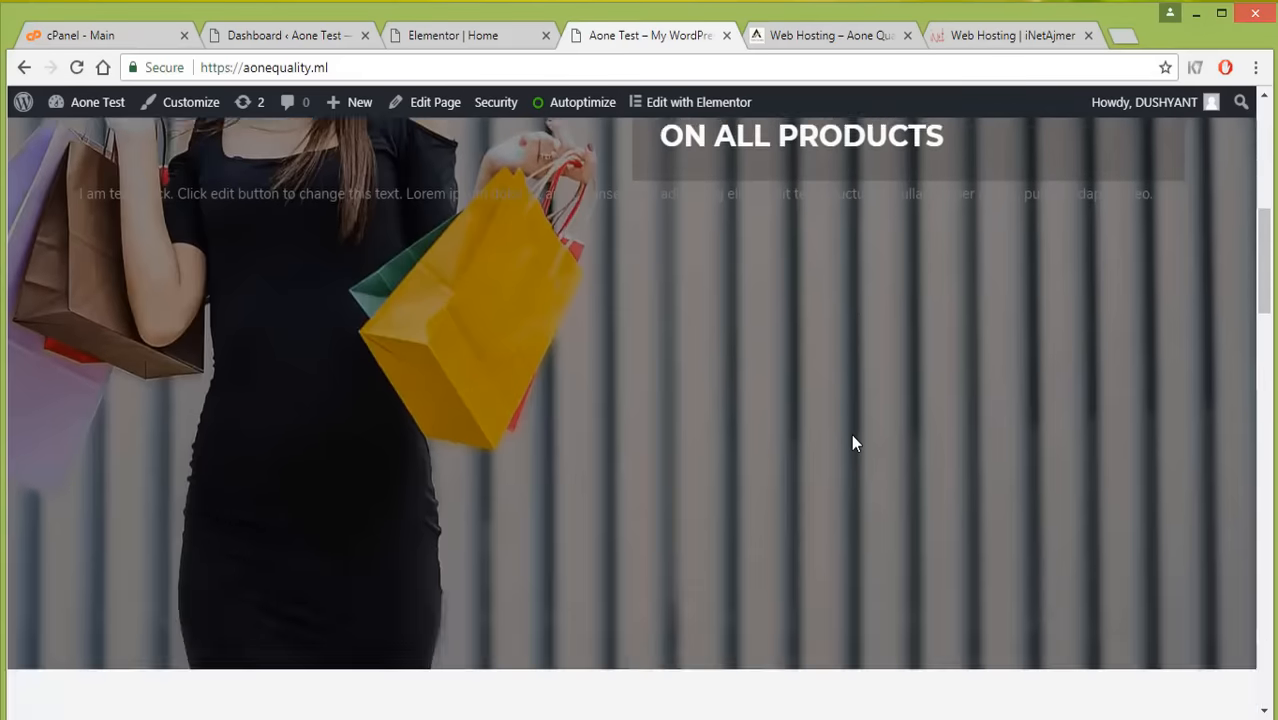
scroll(810, 476, up, 4)
click(734, 505)
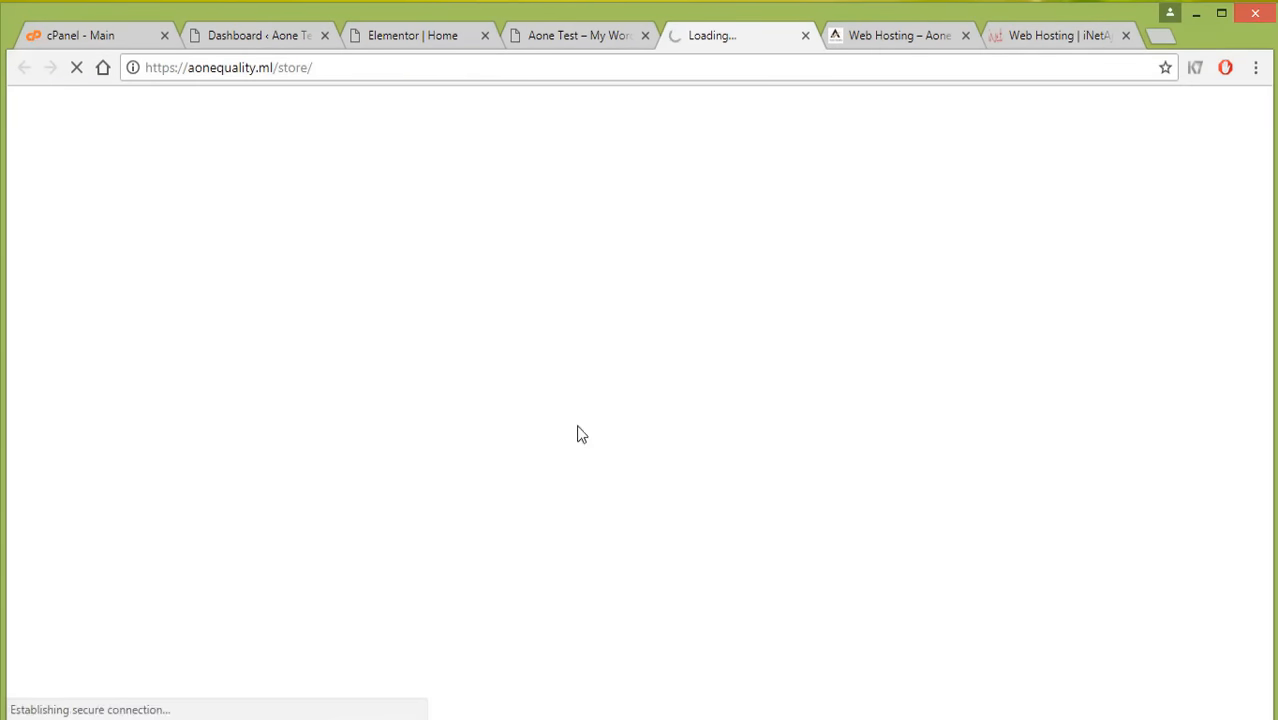
key(ctrl+w)
scroll(565, 422, up, 1)
scroll(522, 366, down, 4)
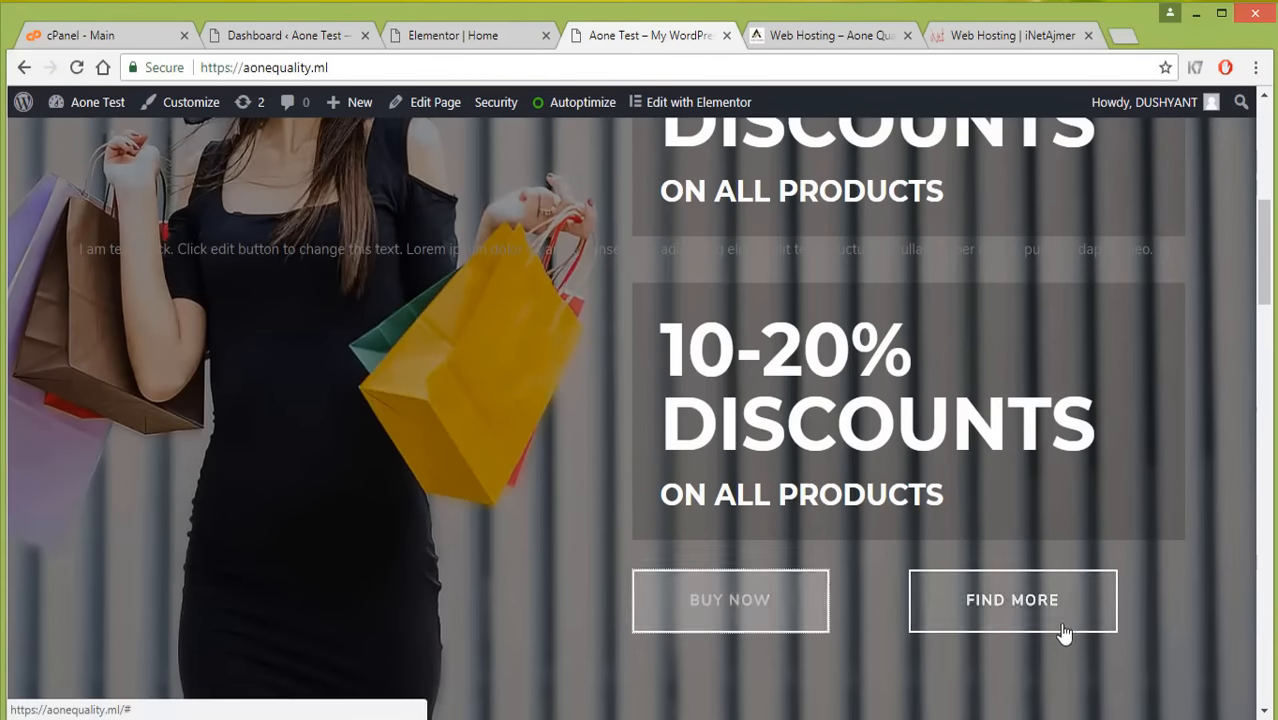
Return to the Elementor editor and examine the Women's Fashion column's background style and its heading's content settings.
key(ctrl+shift+Tab)
scroll(667, 470, down, 3)
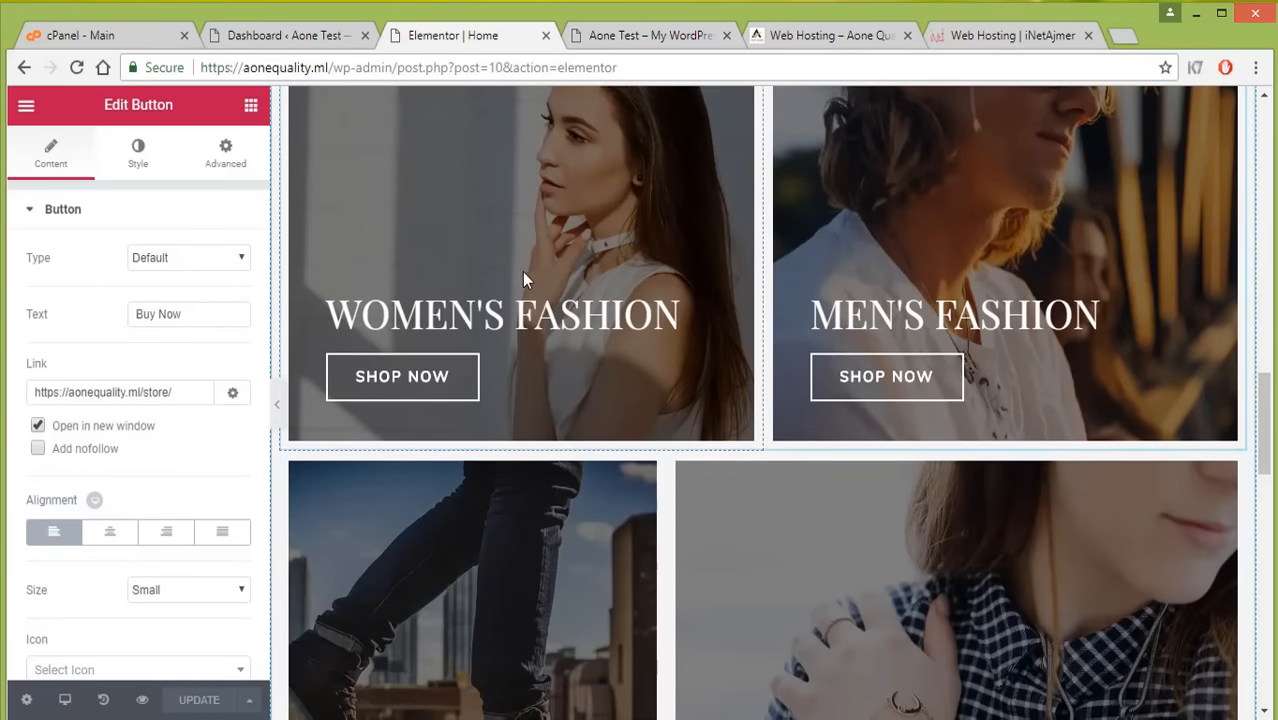
scroll(491, 358, up, 1)
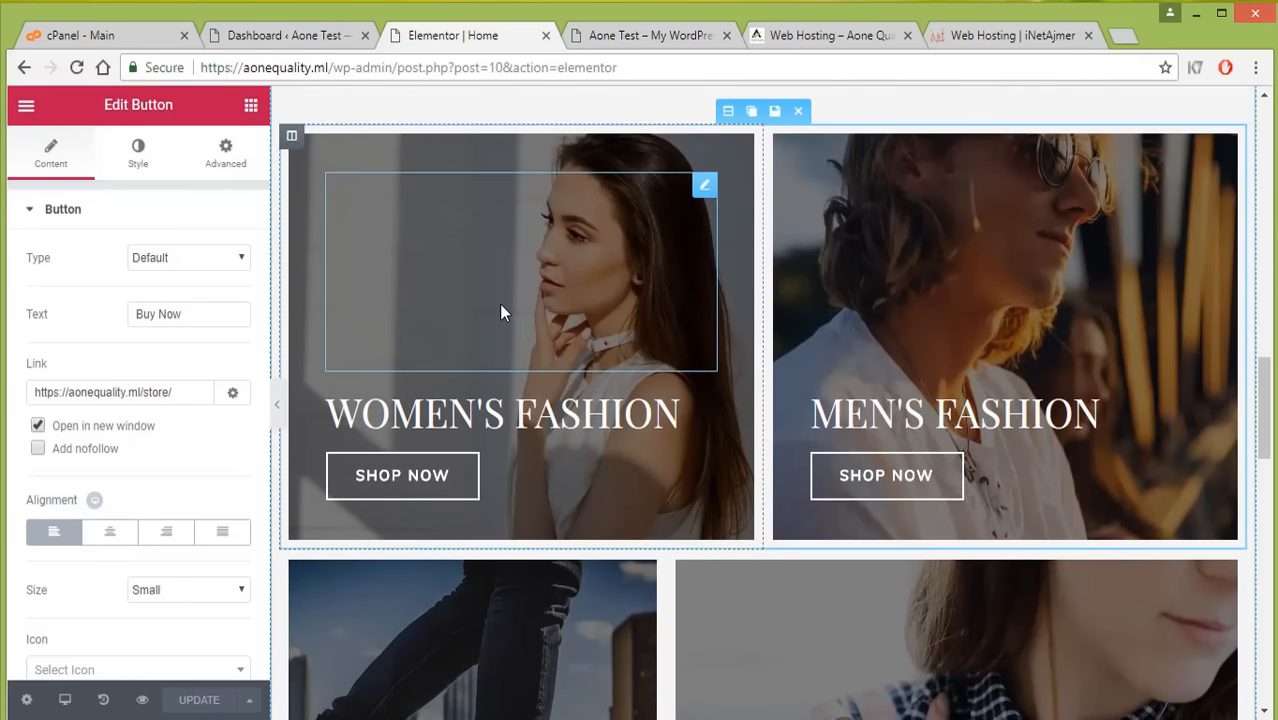
click(291, 135)
scroll(300, 200, up, 1)
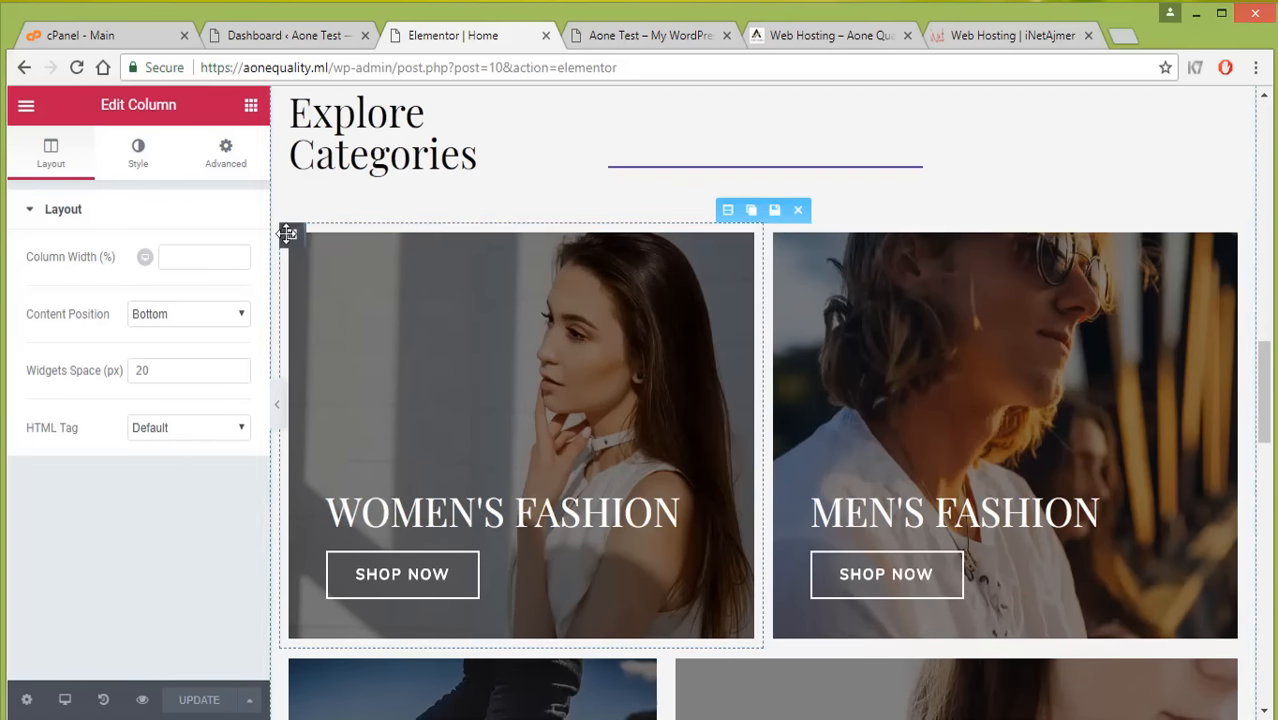
click(139, 154)
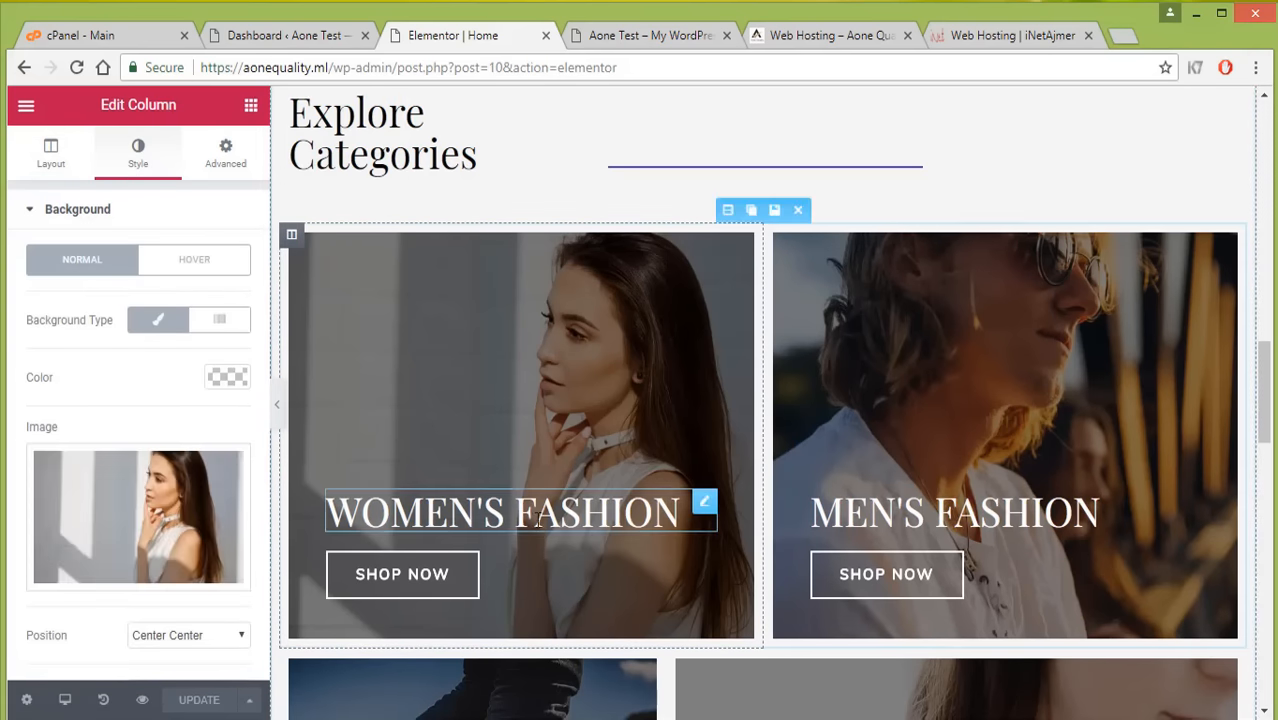
click(556, 507)
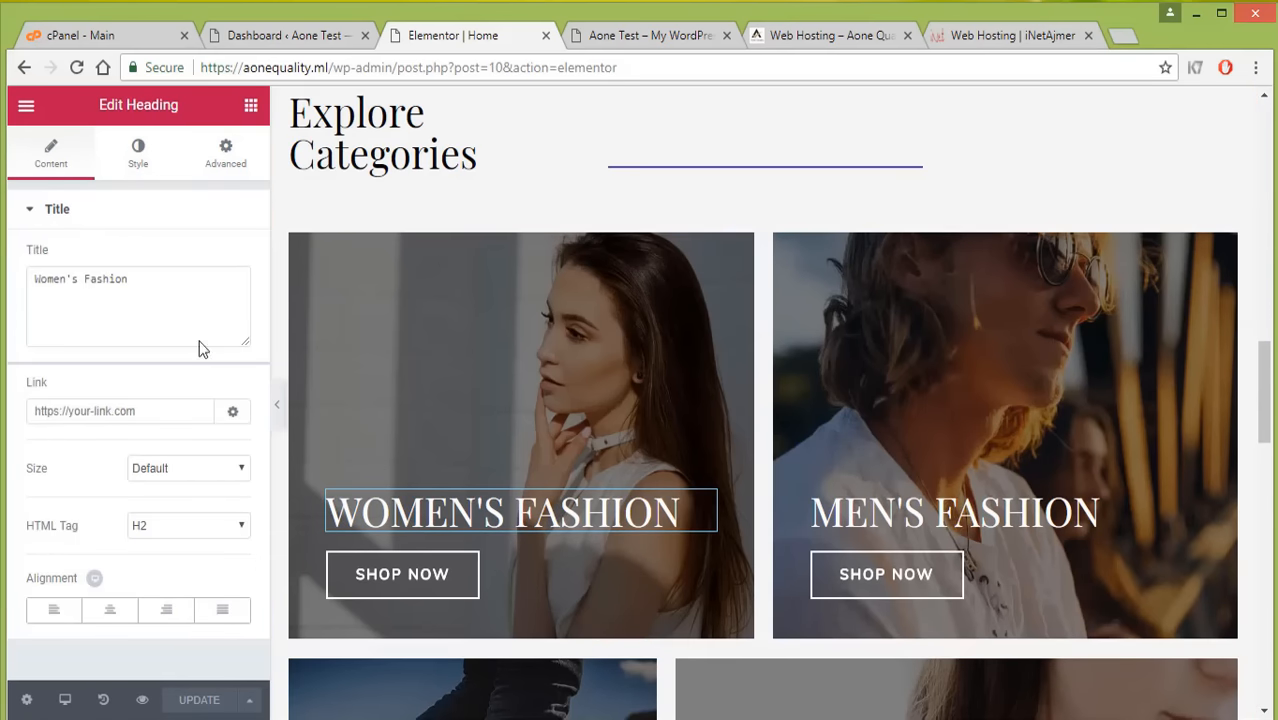
scroll(824, 430, down, 10)
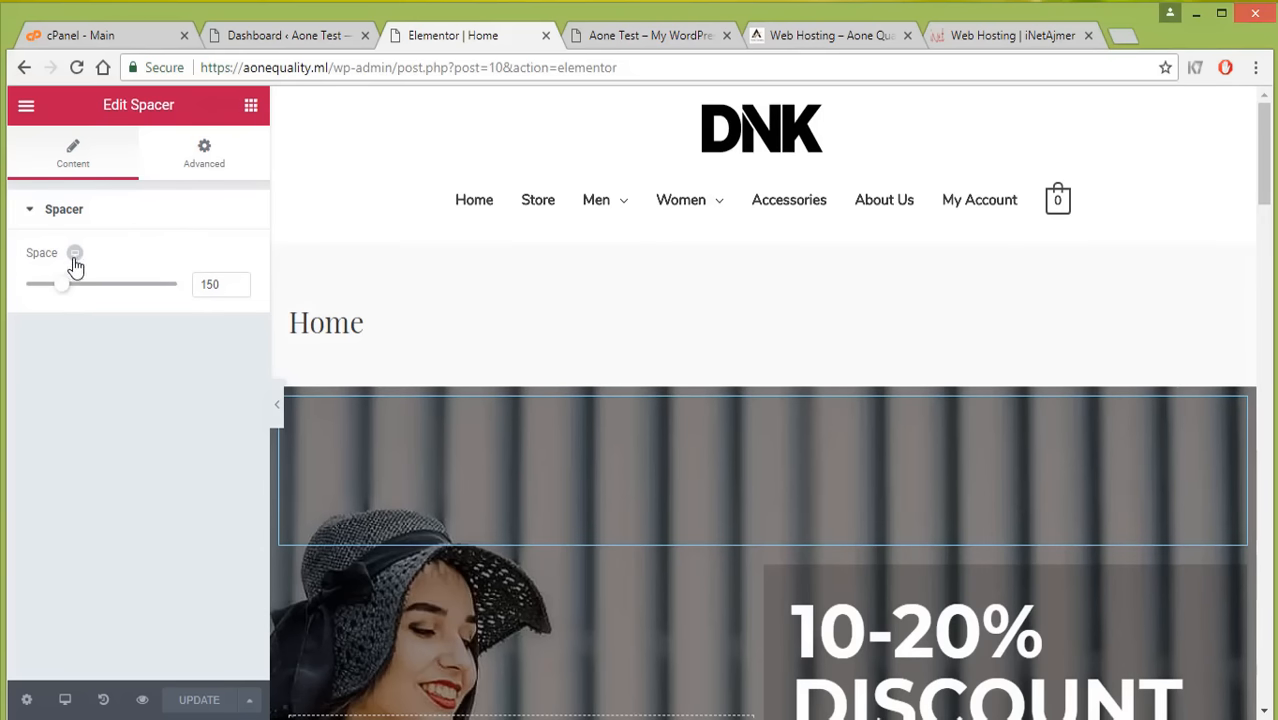
Set the banner spacer's height for mobile devices to 10.
mouse_move(80, 259)
click(118, 255)
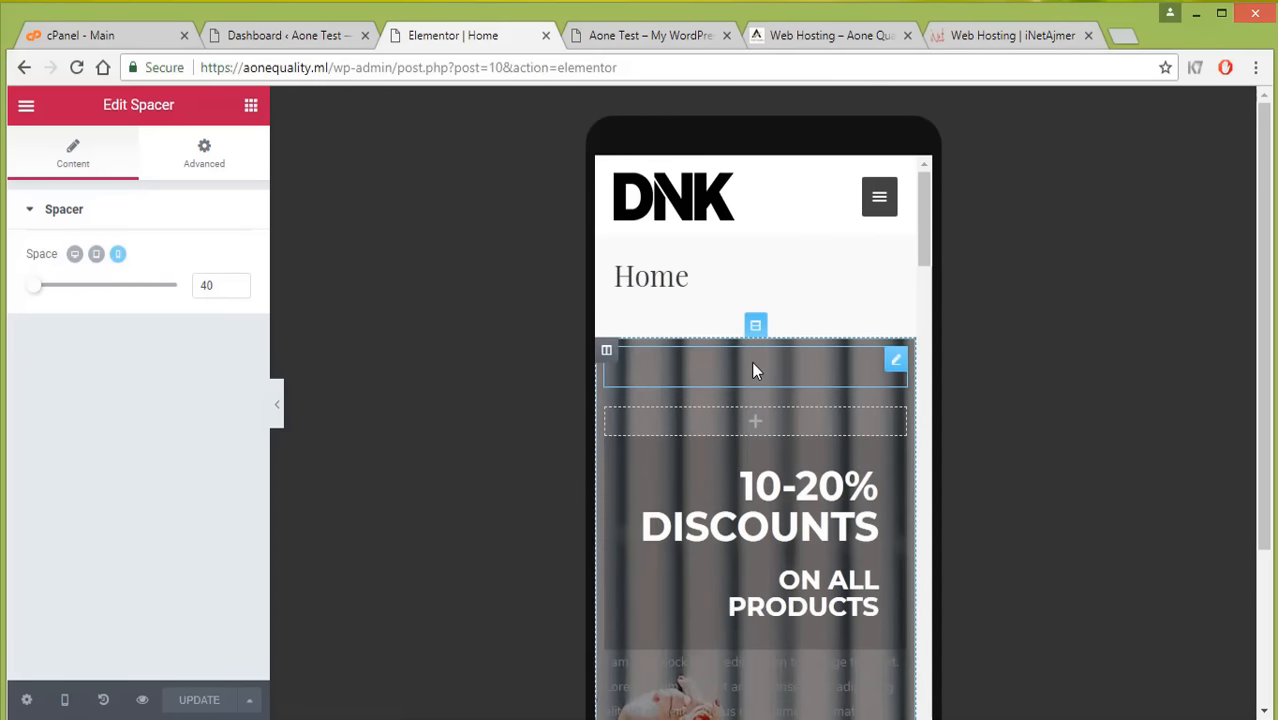
scroll(787, 475, down, 5)
scroll(787, 475, up, 6)
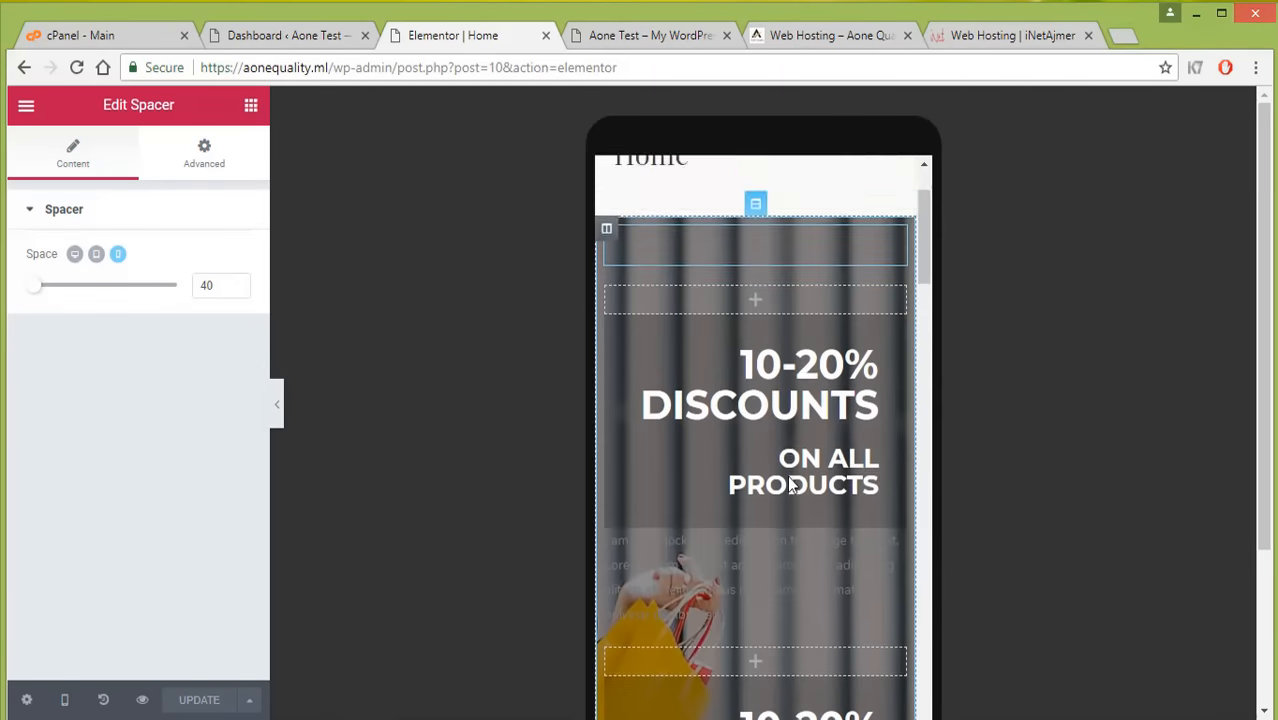
scroll(790, 477, down, 2)
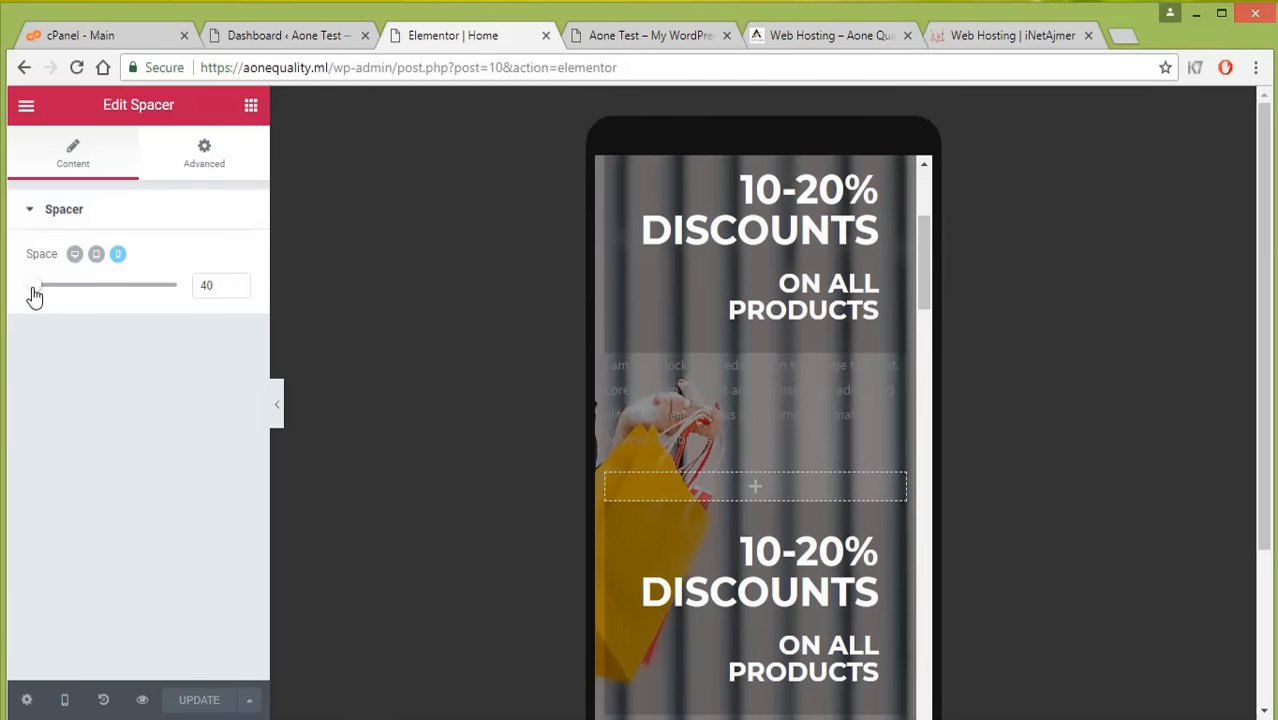
mouse_move(35, 295)
mouse_down()
mouse_move(63, 291)
mouse_move(12, 295)
mouse_up()
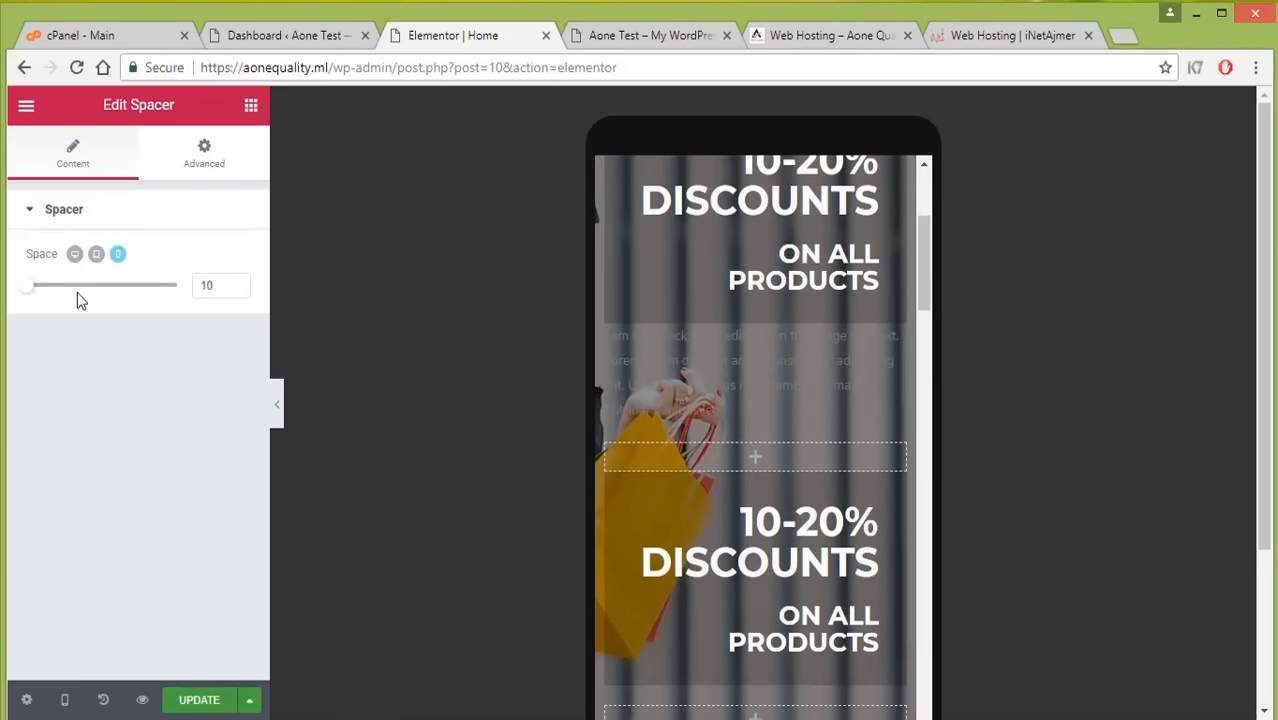
Set the banner spacer's height for tablets to 10 and review the tablet layout.
click(96, 254)
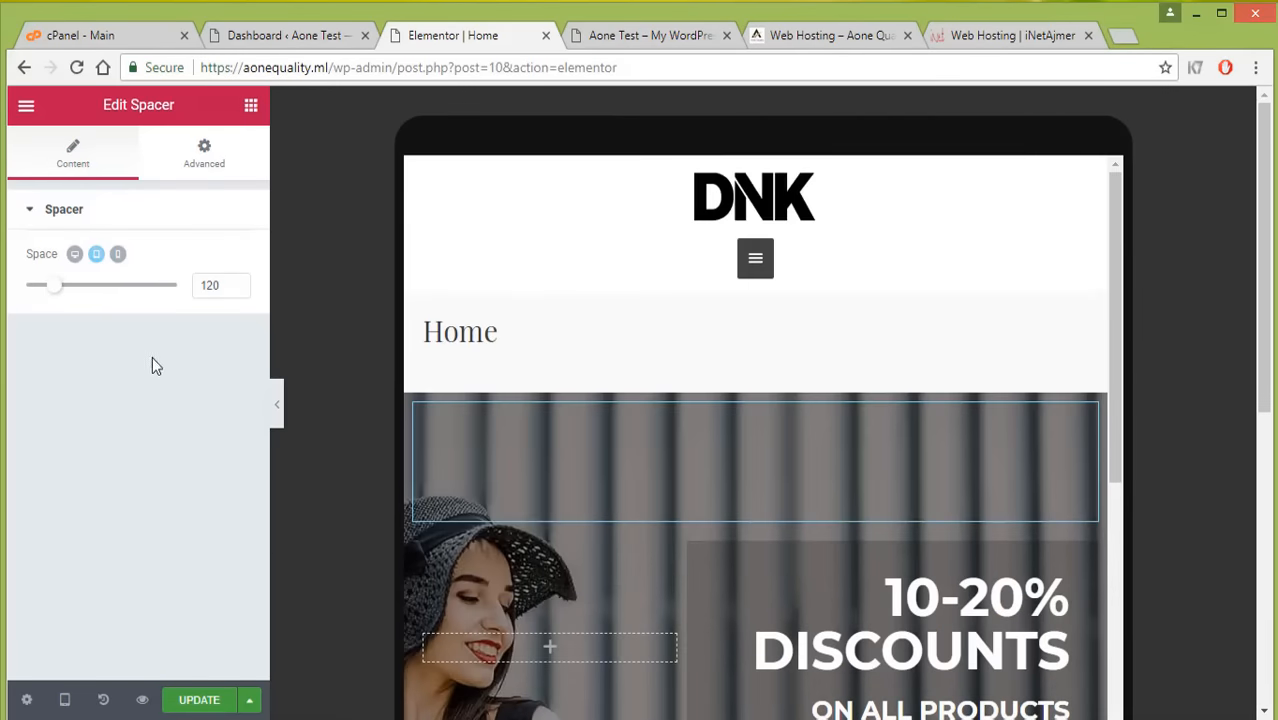
scroll(550, 369, down, 3)
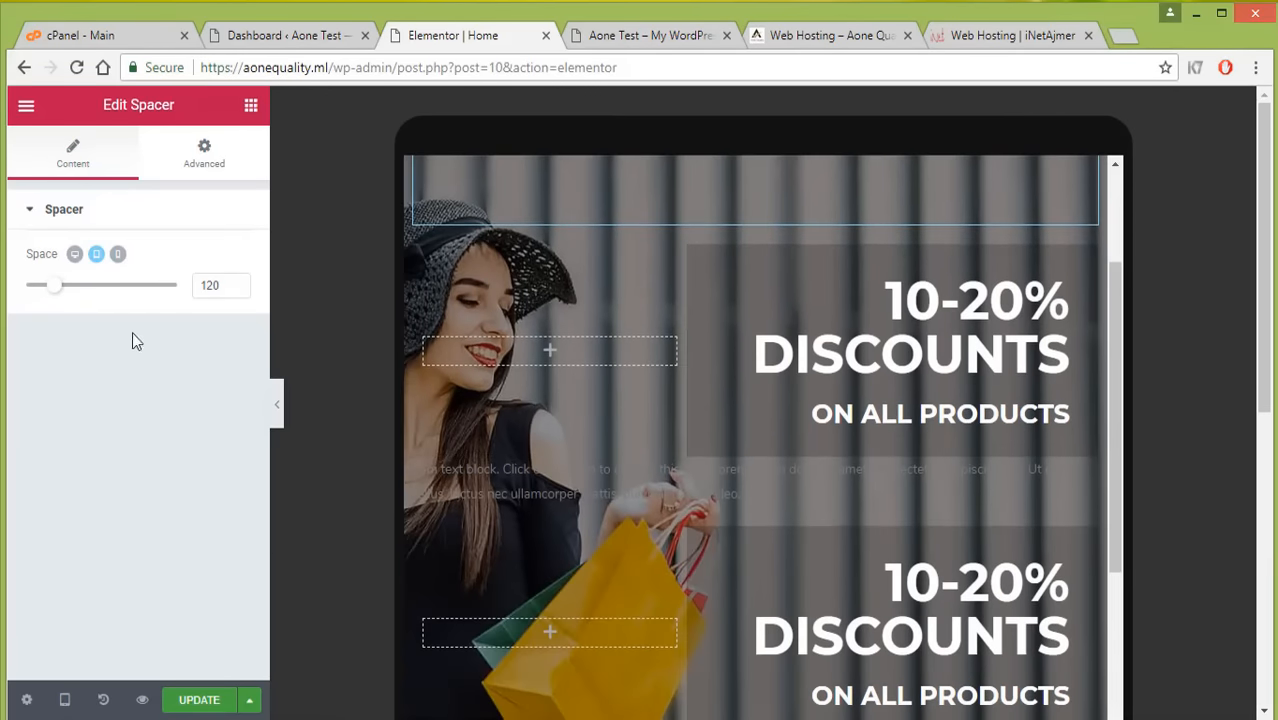
drag(57, 291, 2, 300)
scroll(390, 467, down, 3)
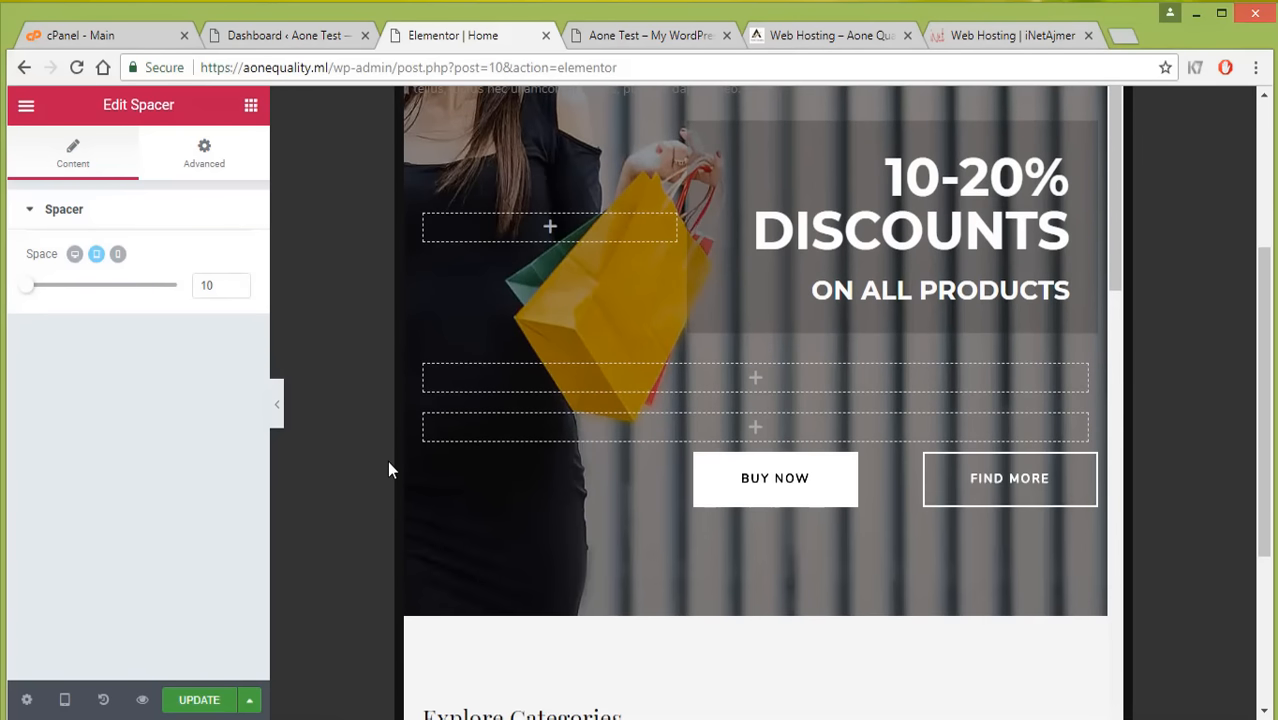
scroll(390, 467, up, 3)
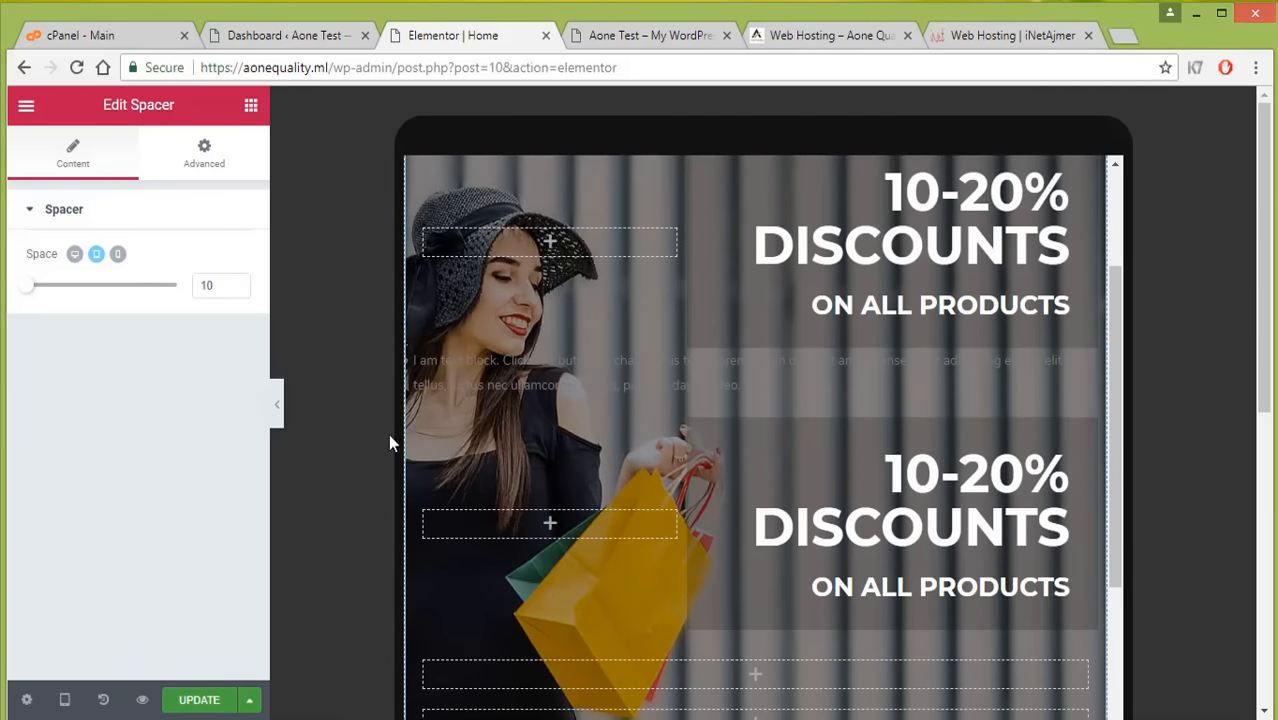
click(380, 303)
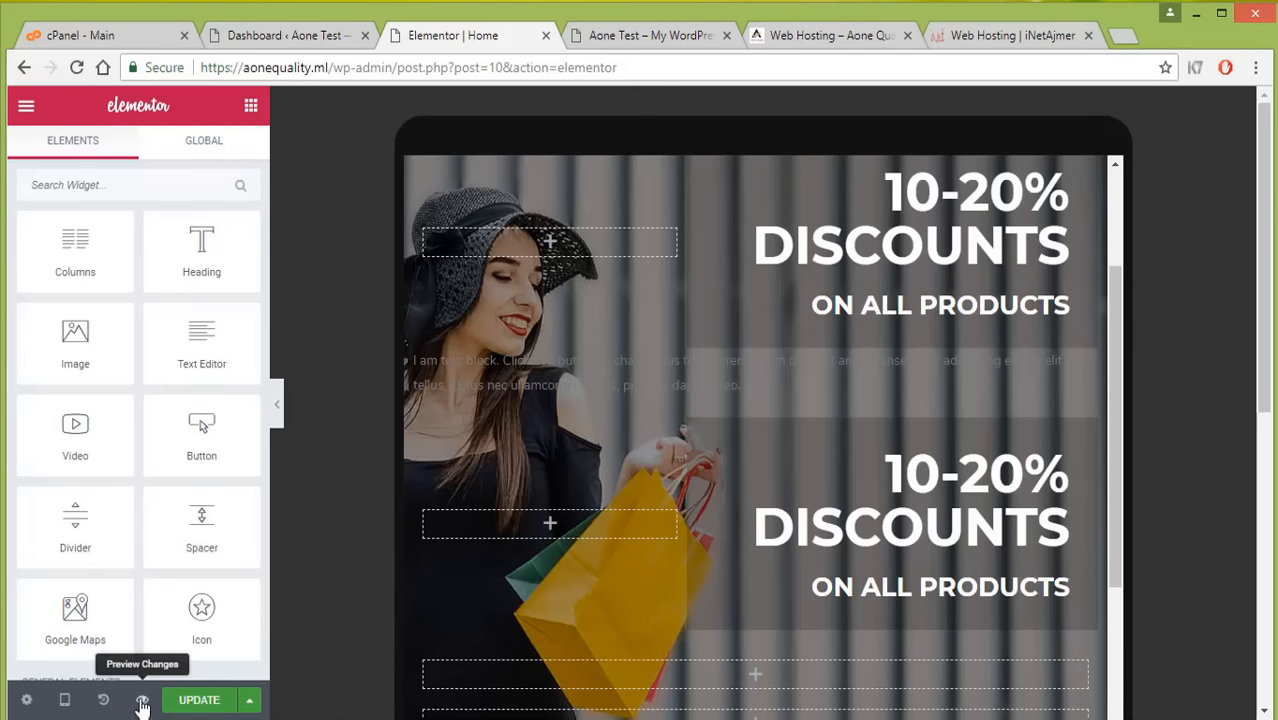
Exit Elementor to the dashboard without saving, switch the Home page back to the WordPress editor and look through its content.
click(26, 106)
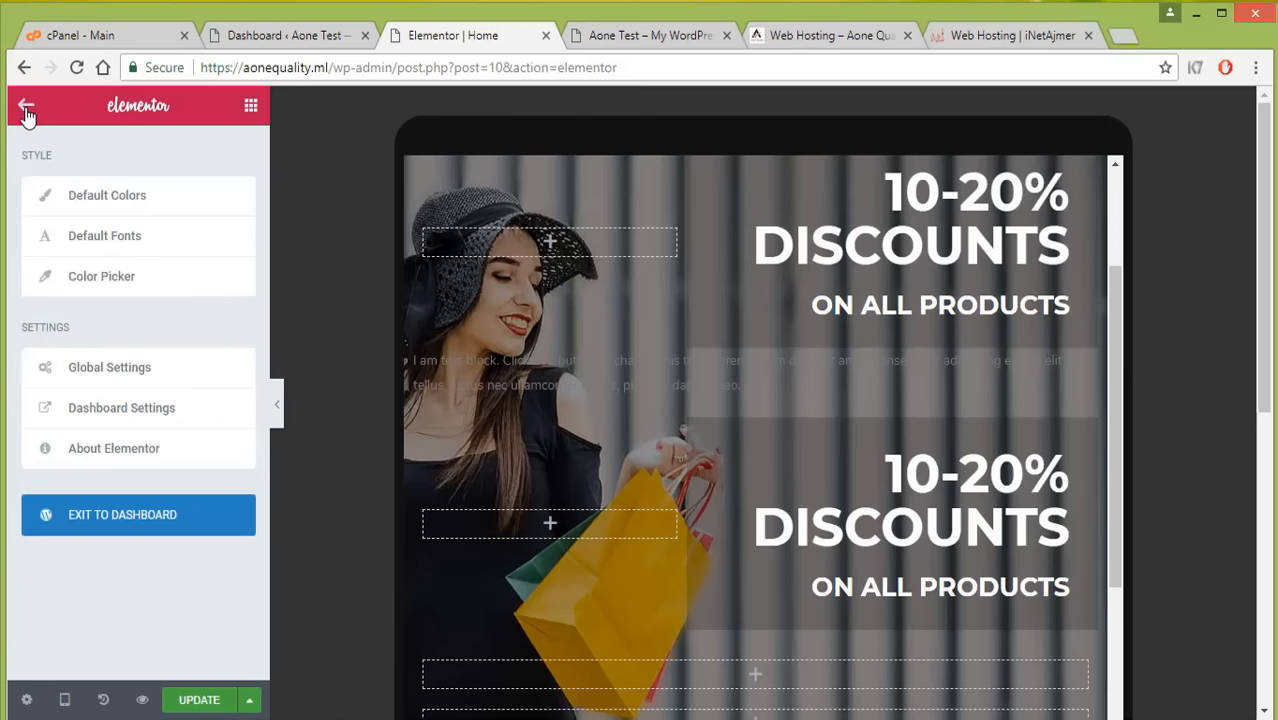
click(116, 534)
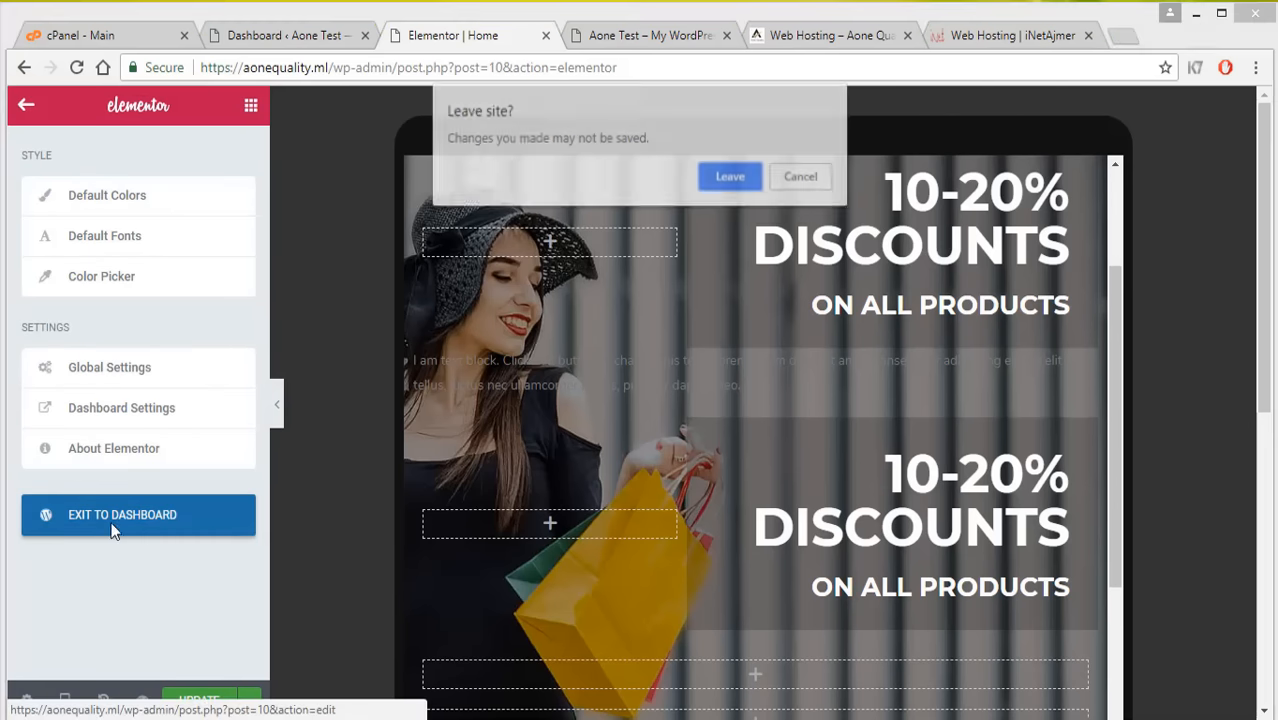
click(729, 178)
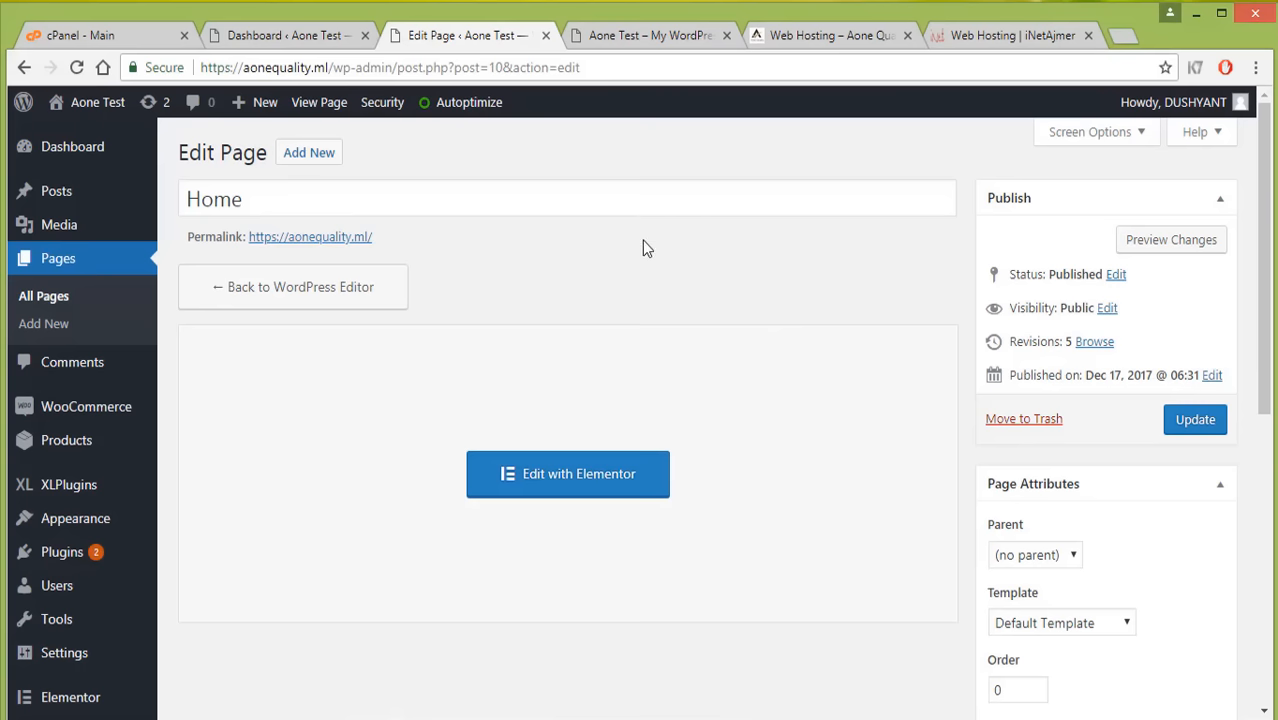
click(305, 307)
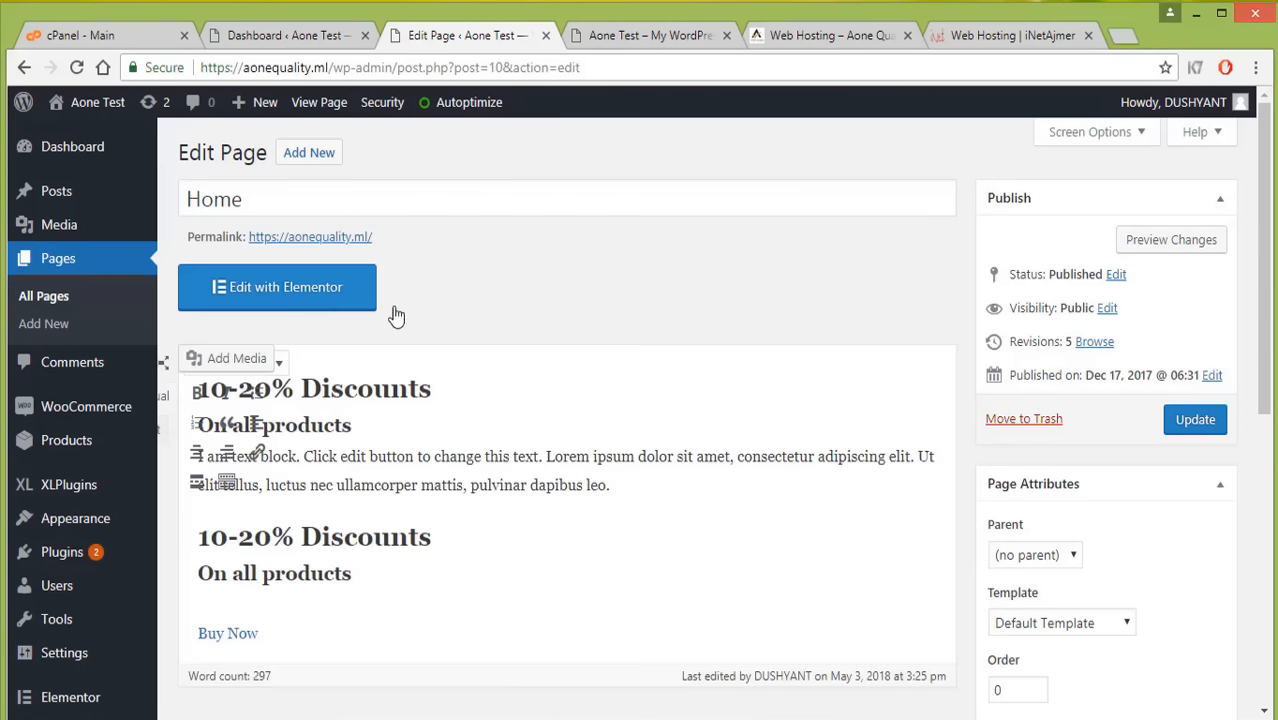
scroll(362, 424, down, 3)
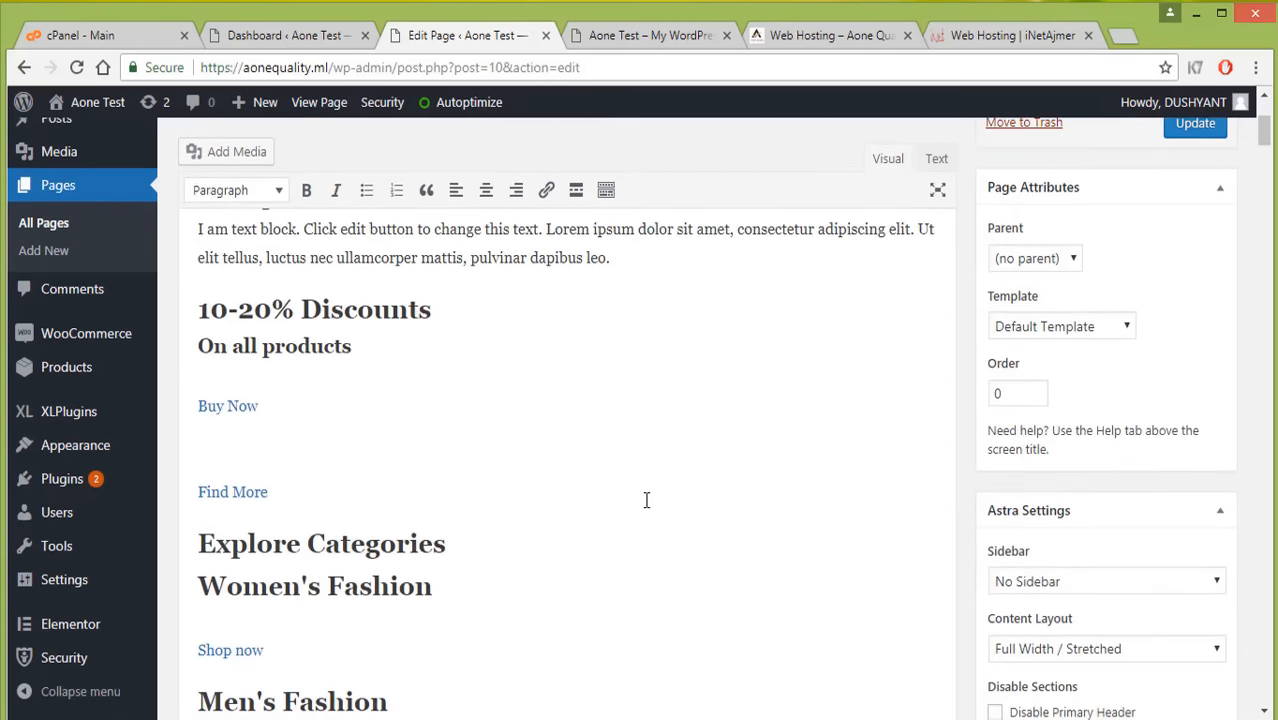
scroll(446, 543, up, 5)
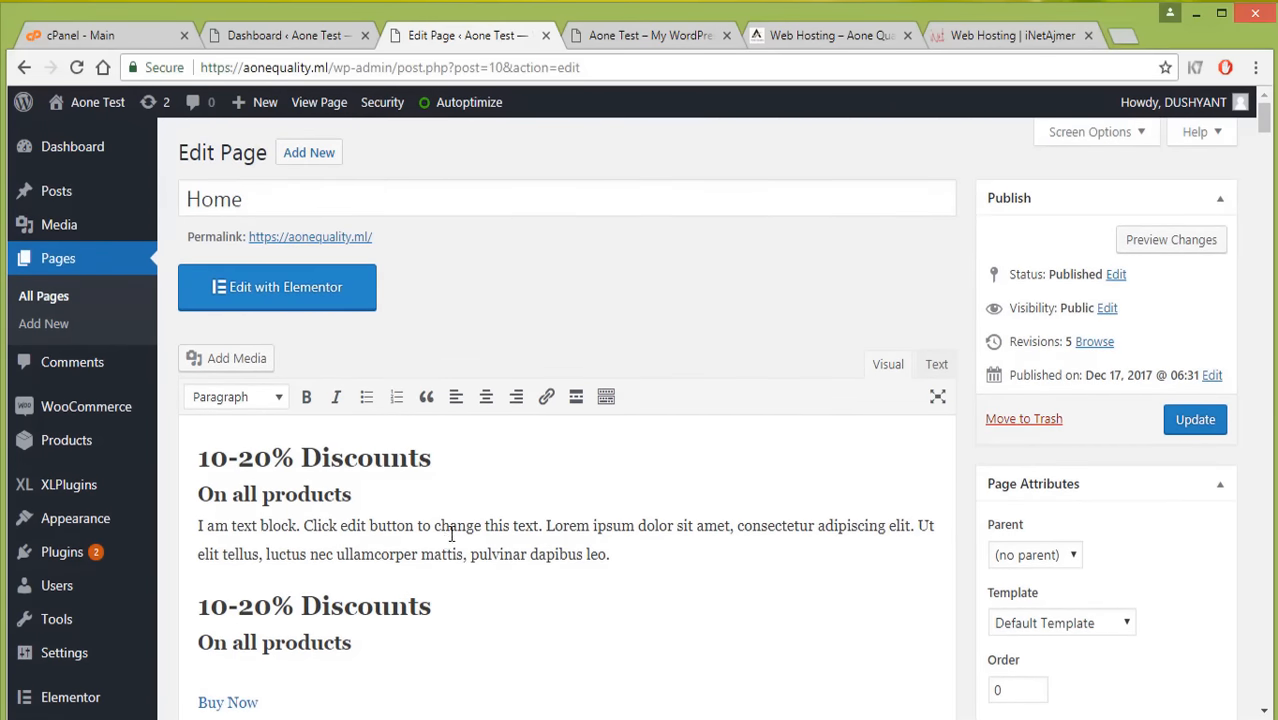
Reload the live home page and review how its banner and sections are displayed.
click(645, 35)
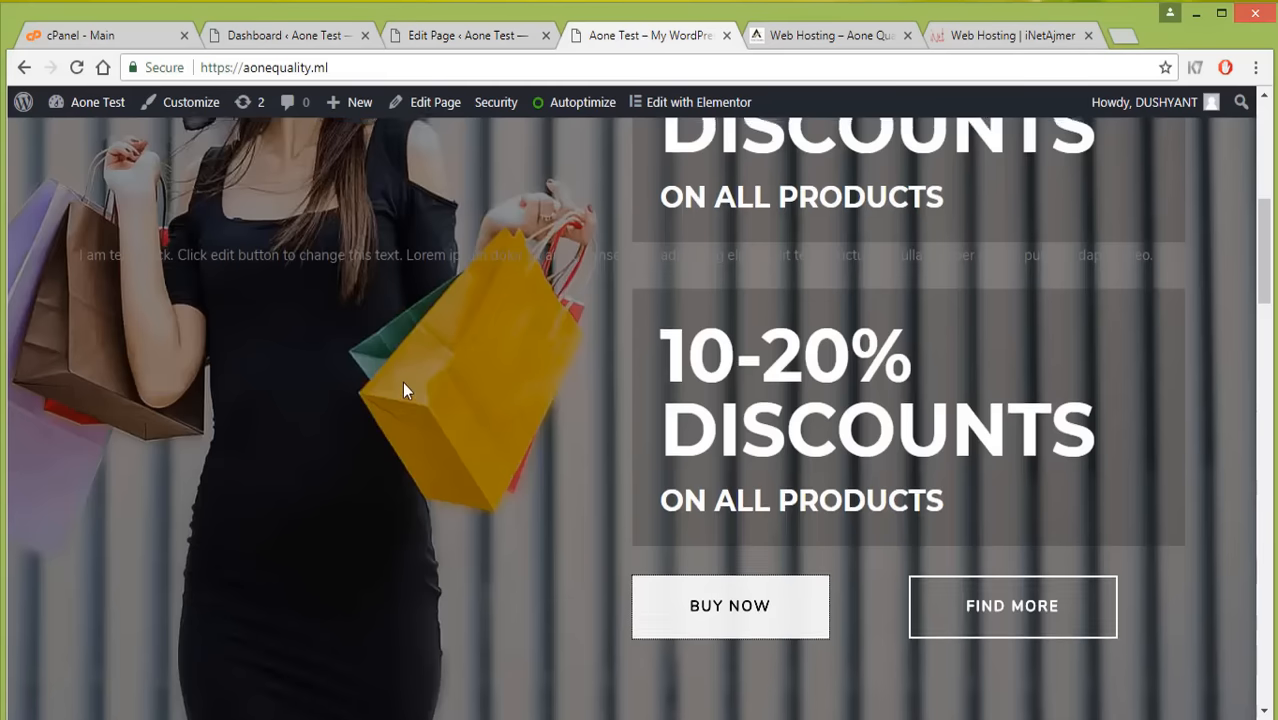
scroll(402, 381, up, 10)
click(334, 238)
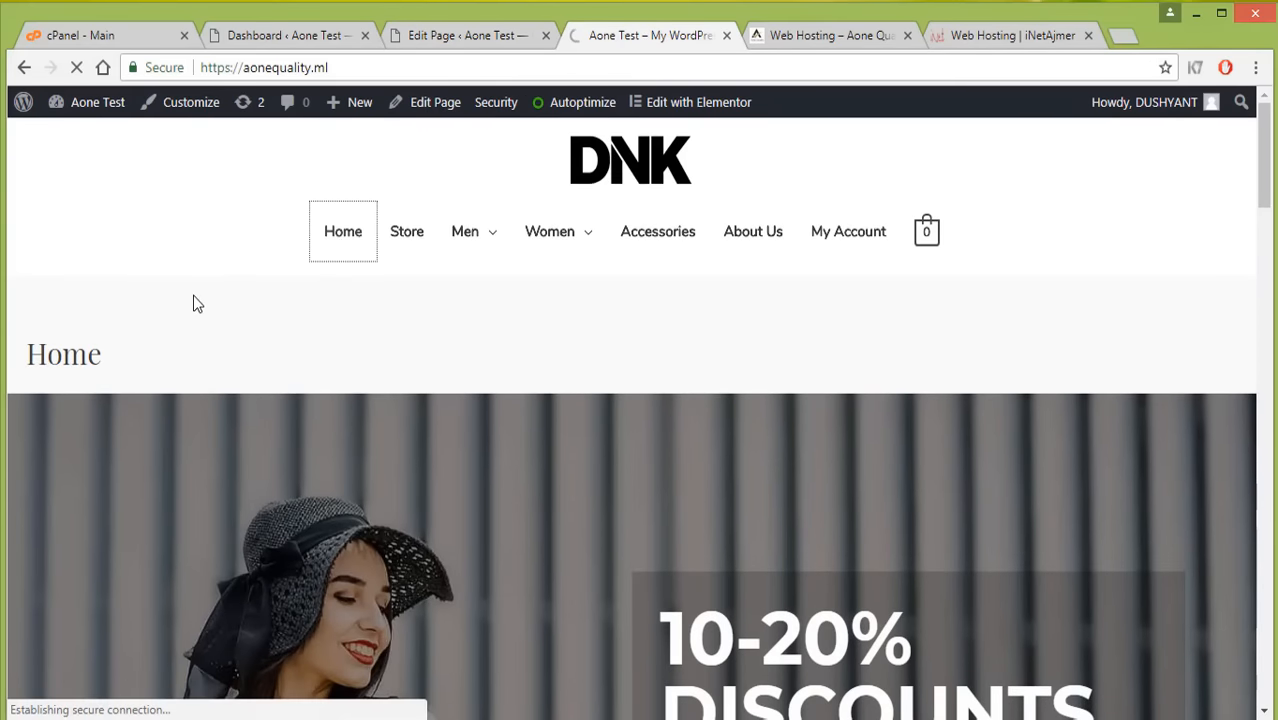
scroll(580, 620, down, 6)
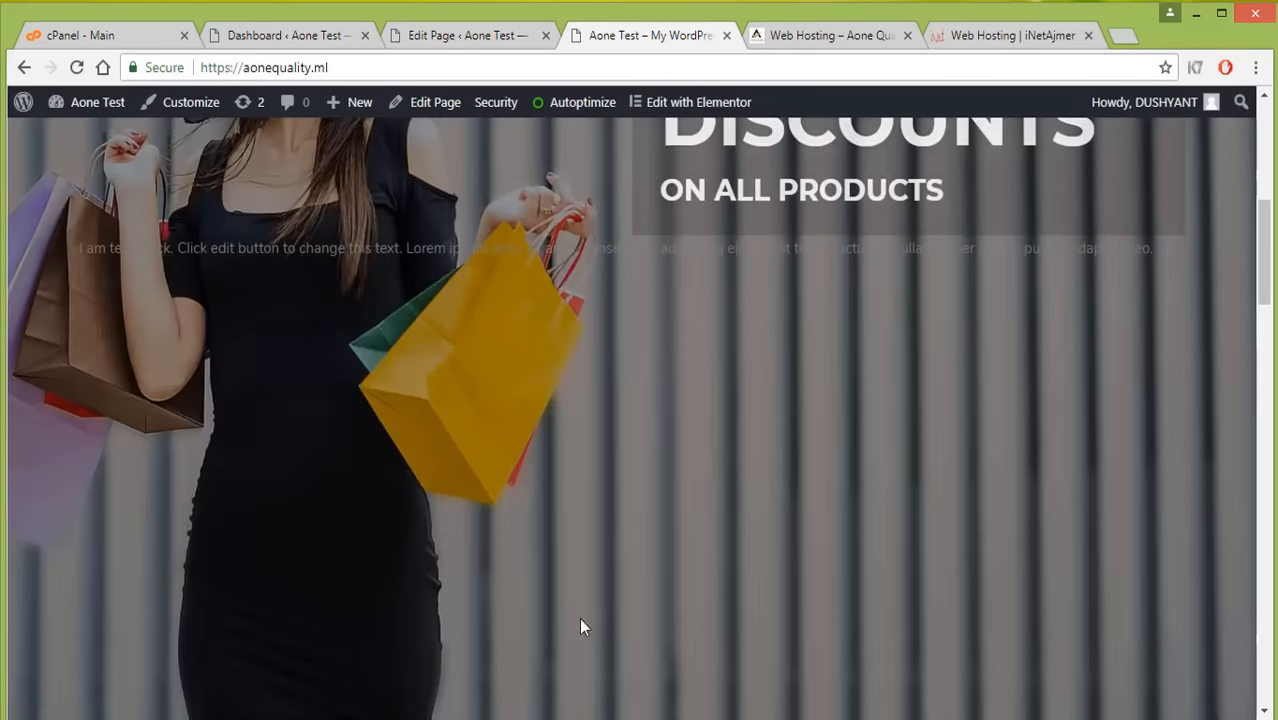
scroll(608, 500, down, 8)
scroll(620, 470, up, 15)
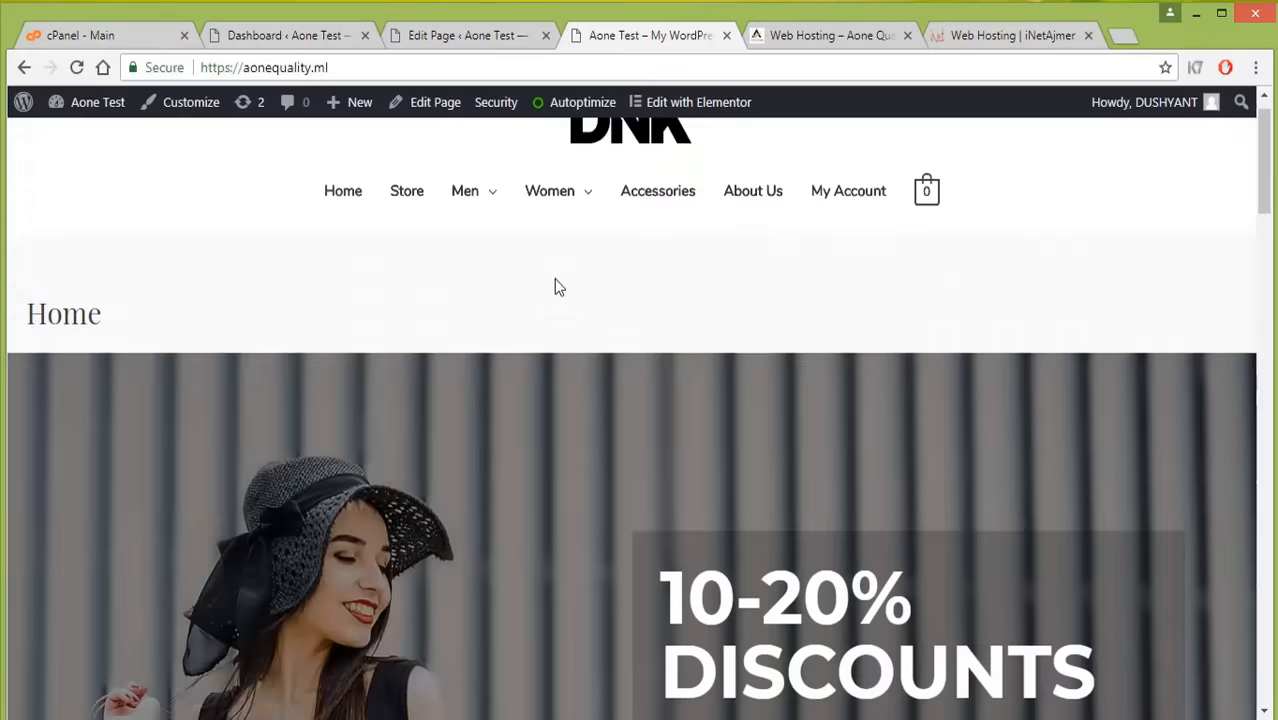
In the WordPress editor, change the Home page's first heading to "10% Discounts" and update the page.
click(455, 36)
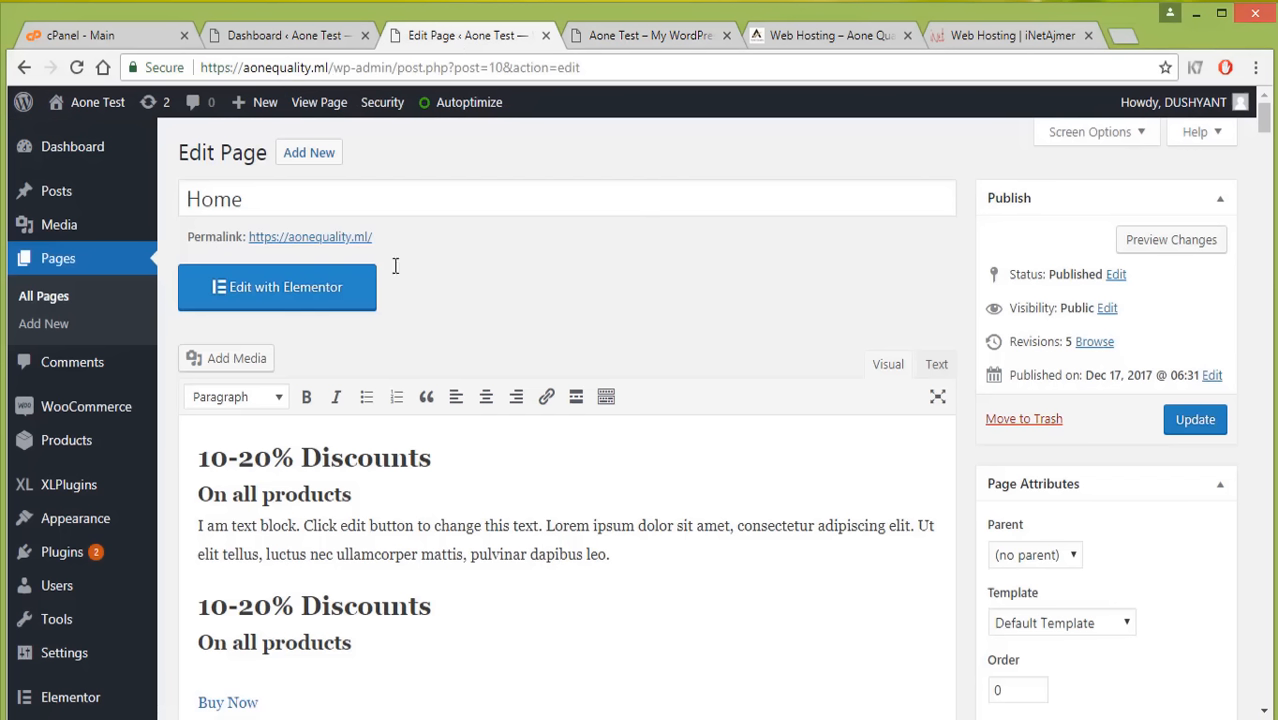
click(229, 457)
double_click(271, 457)
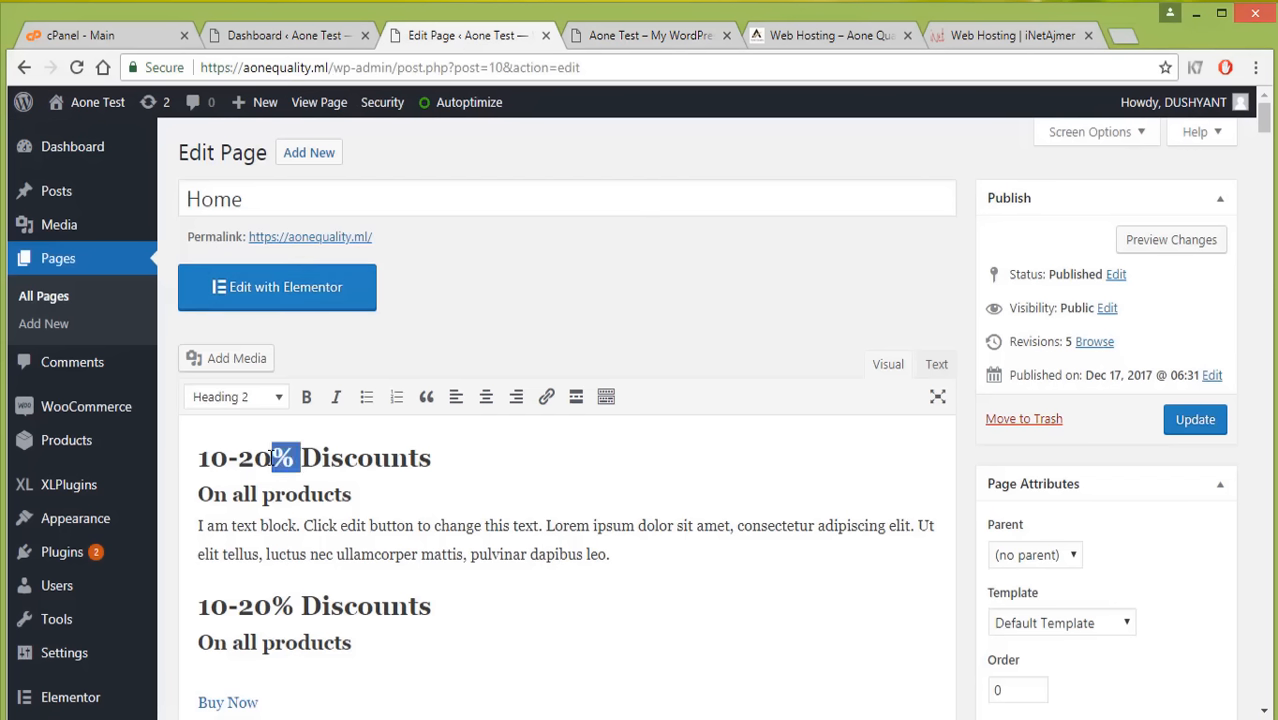
click(271, 457)
key(BackSpace)
key(BackSpace)
key(BackSpace)
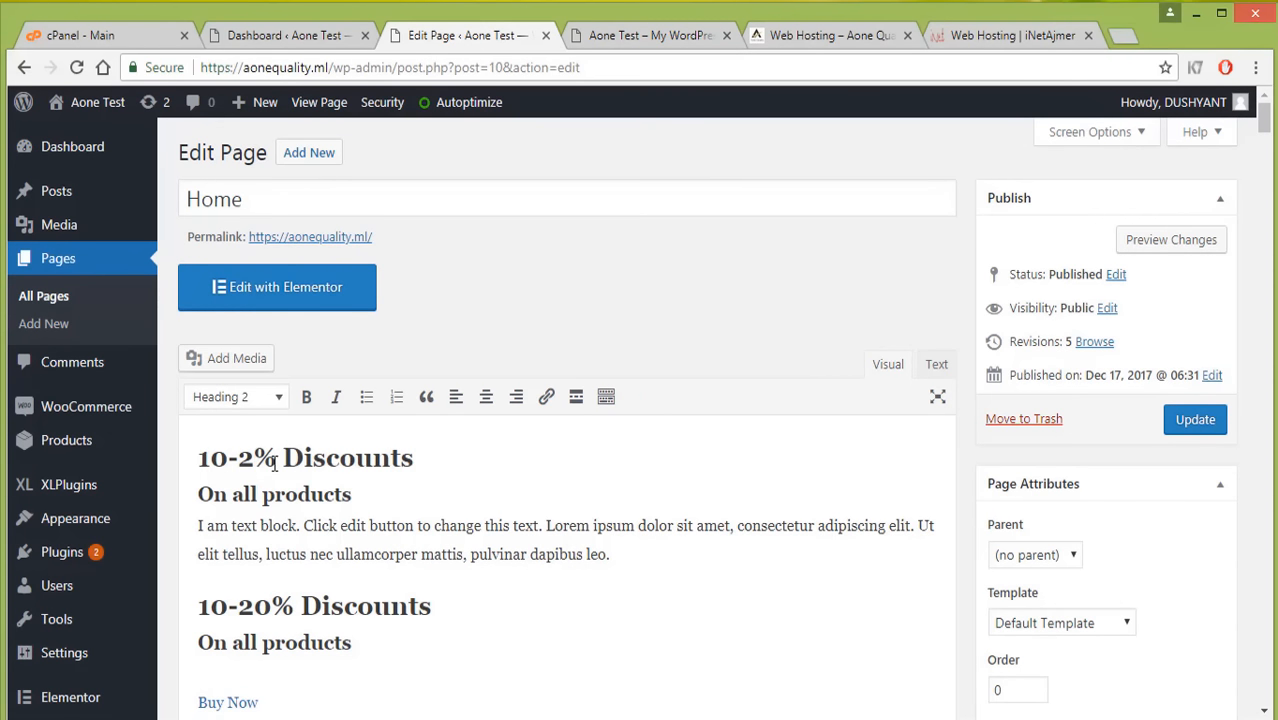
click(1193, 424)
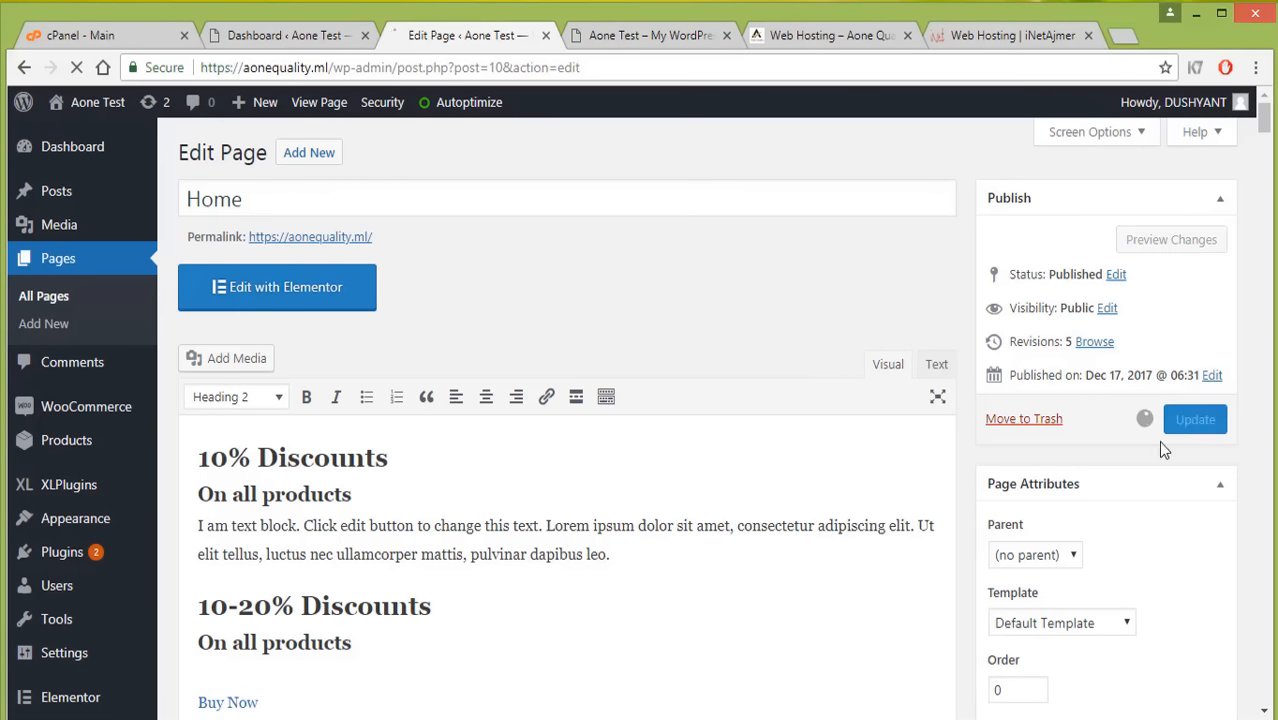
Reload the live home page and examine how its layout, headings and product list look after the WordPress editor update.
click(644, 40)
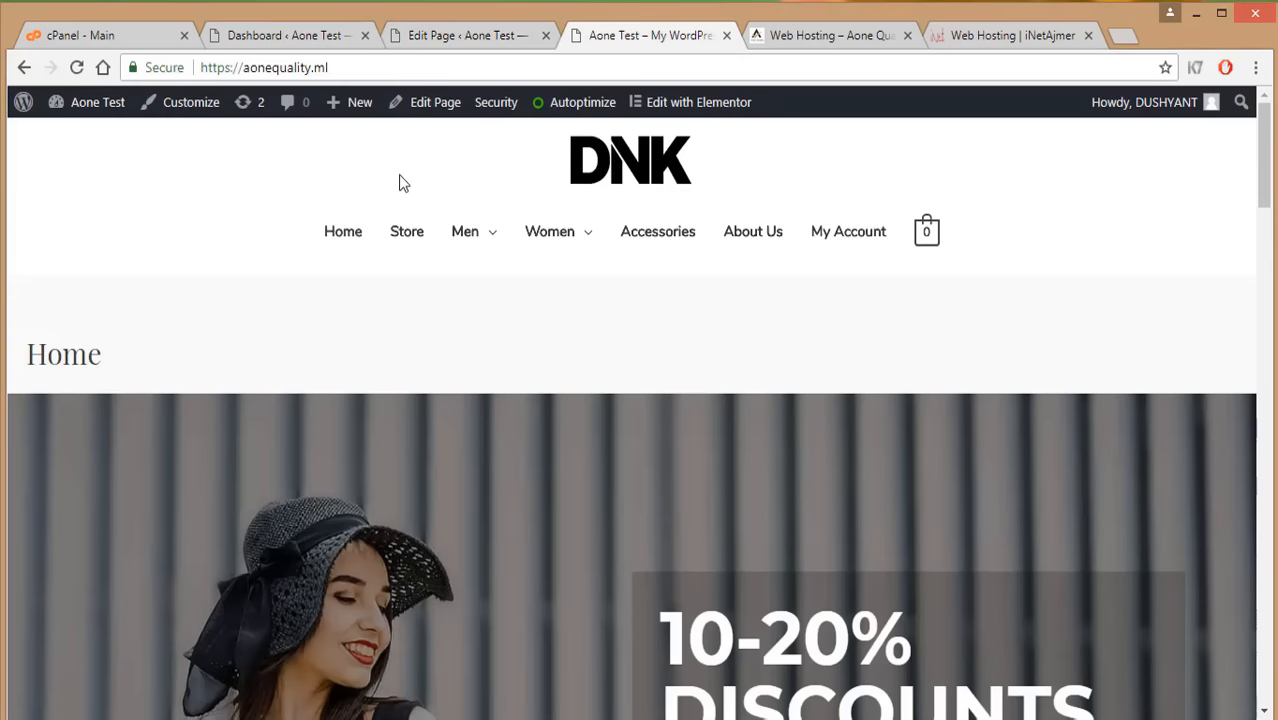
click(325, 236)
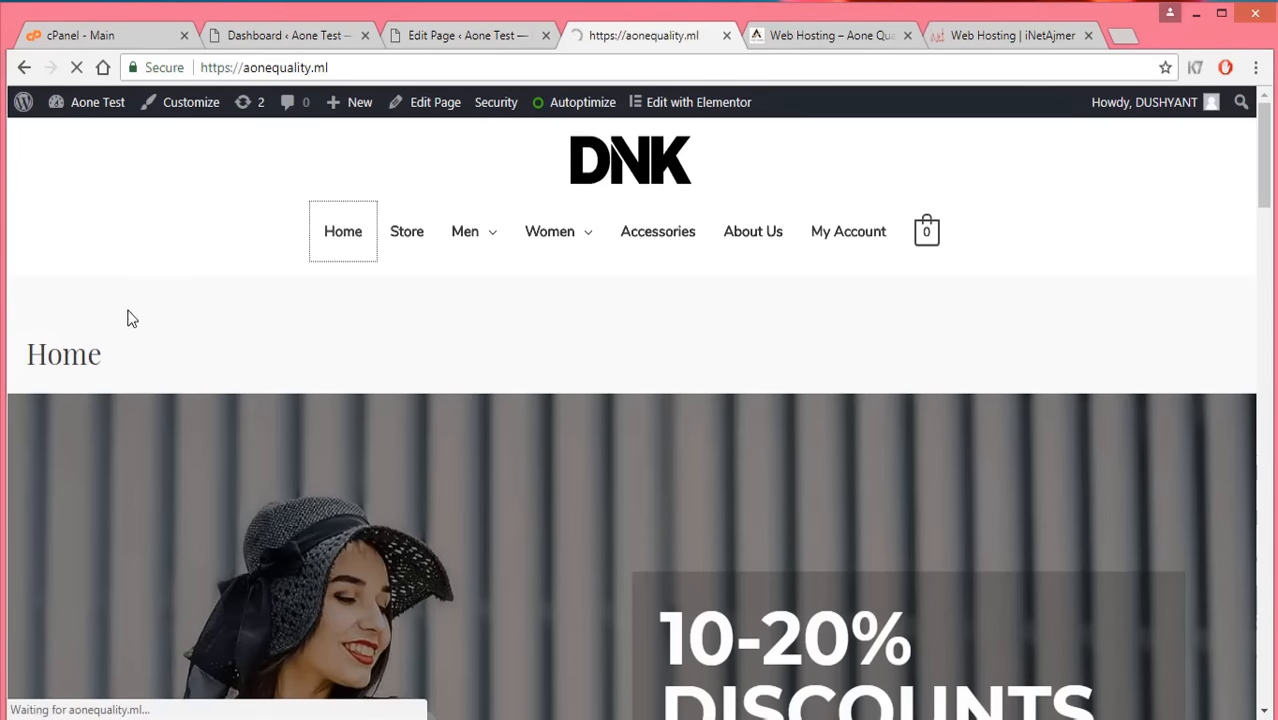
scroll(379, 400, down, 20)
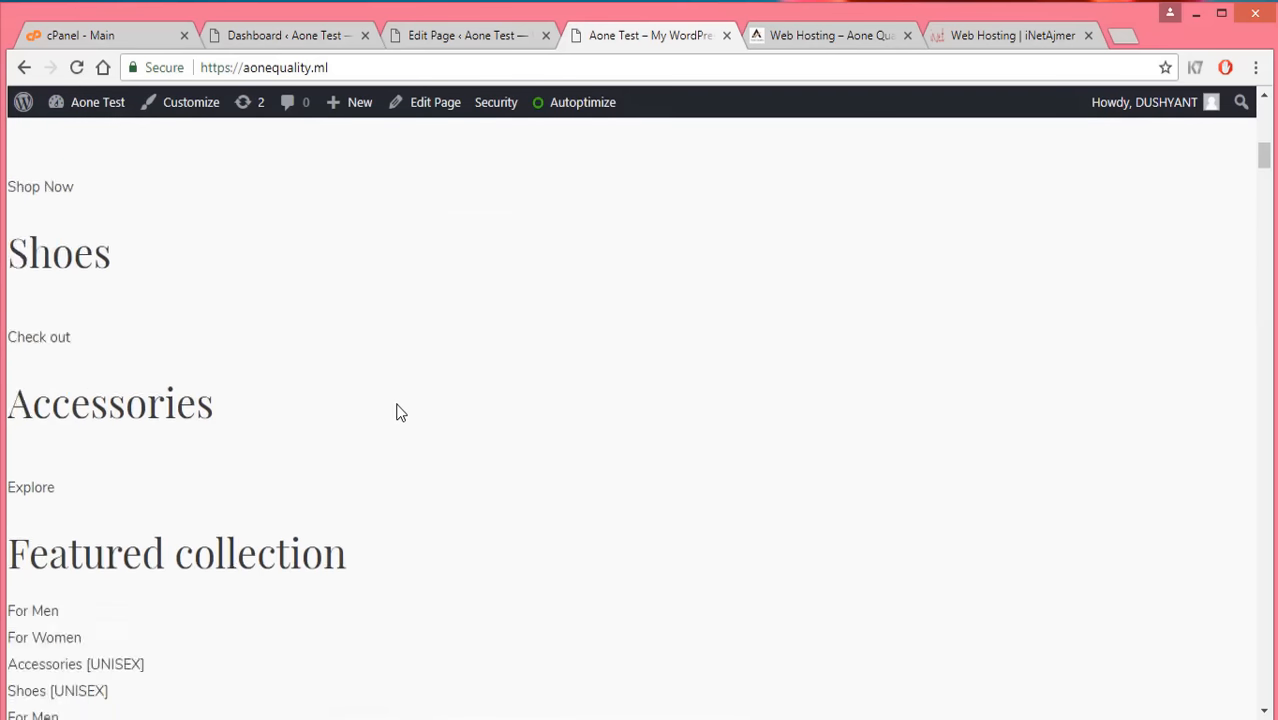
scroll(442, 528, up, 20)
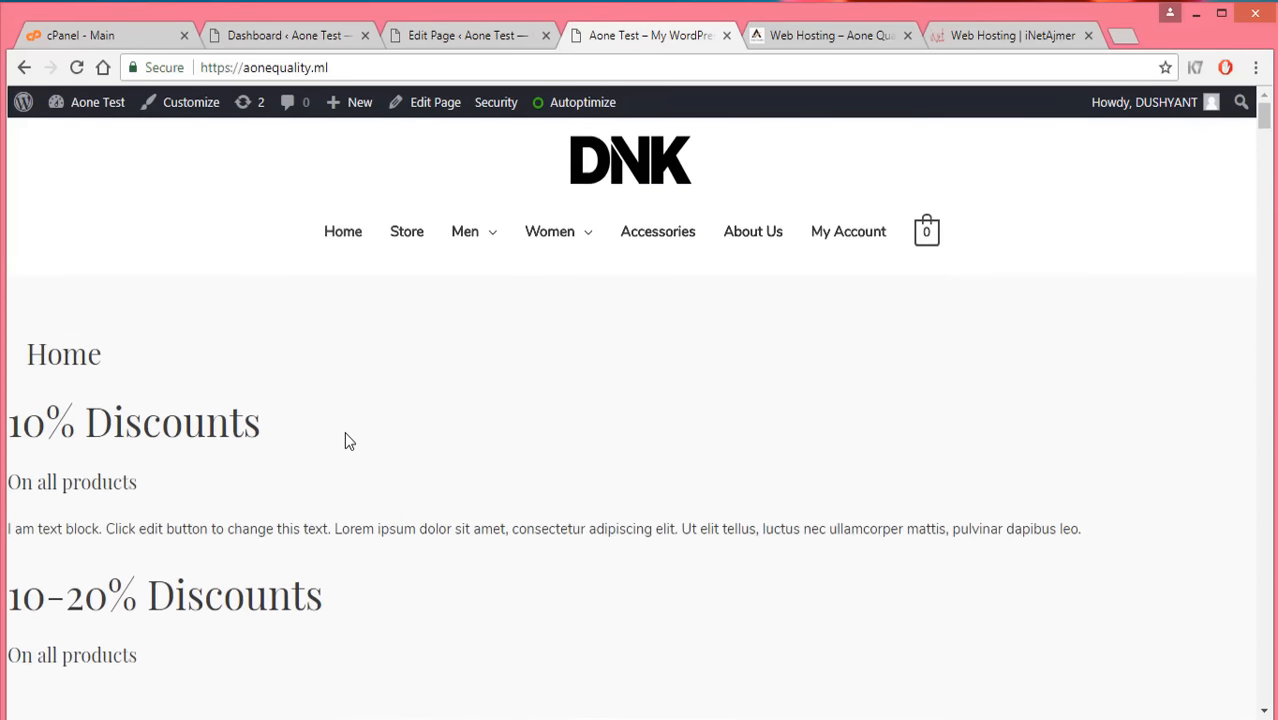
scroll(348, 440, down, 15)
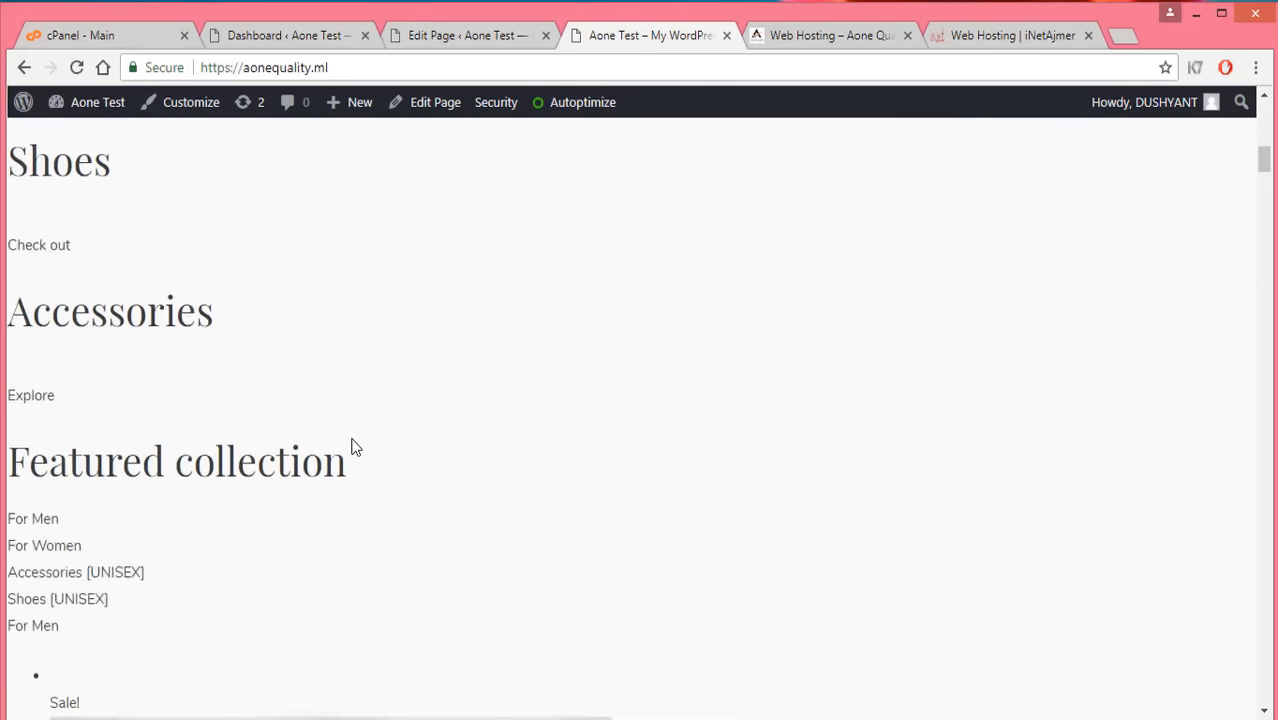
scroll(358, 458, down, 15)
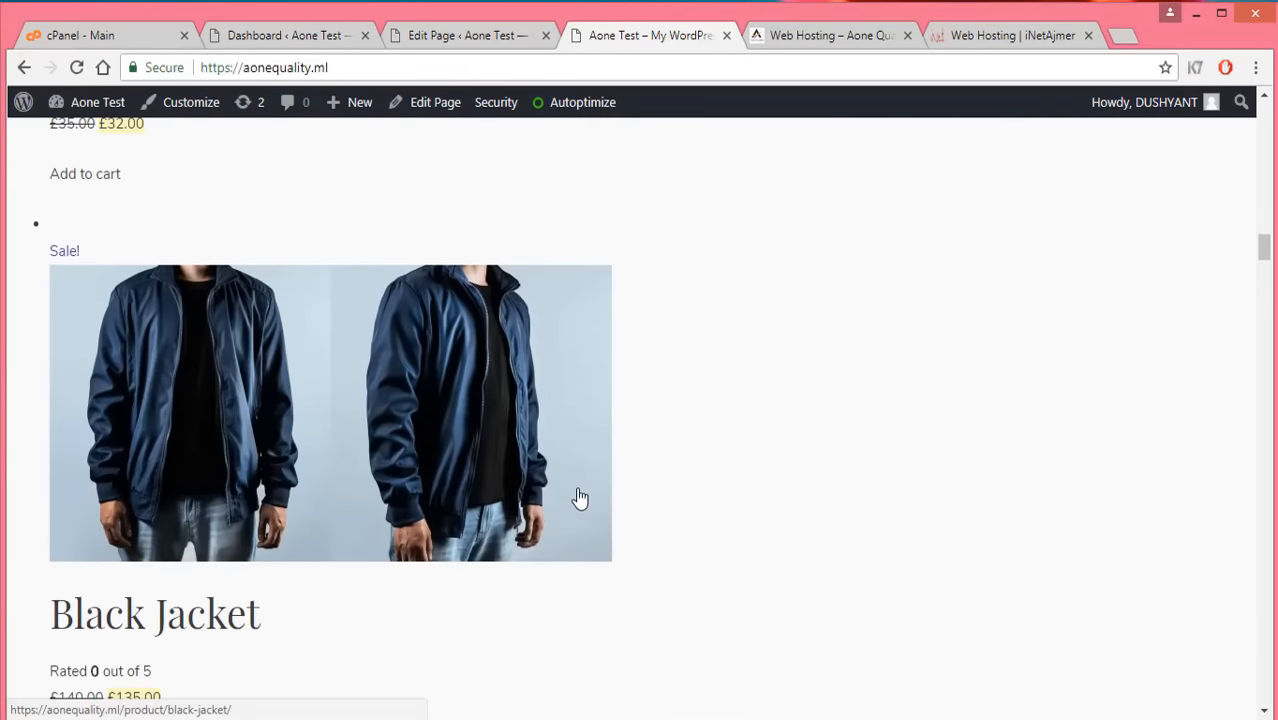
scroll(583, 500, up, 20)
Reopen the Home page in Elementor and change the first banner heading's title to "10 % Discounts".
click(462, 35)
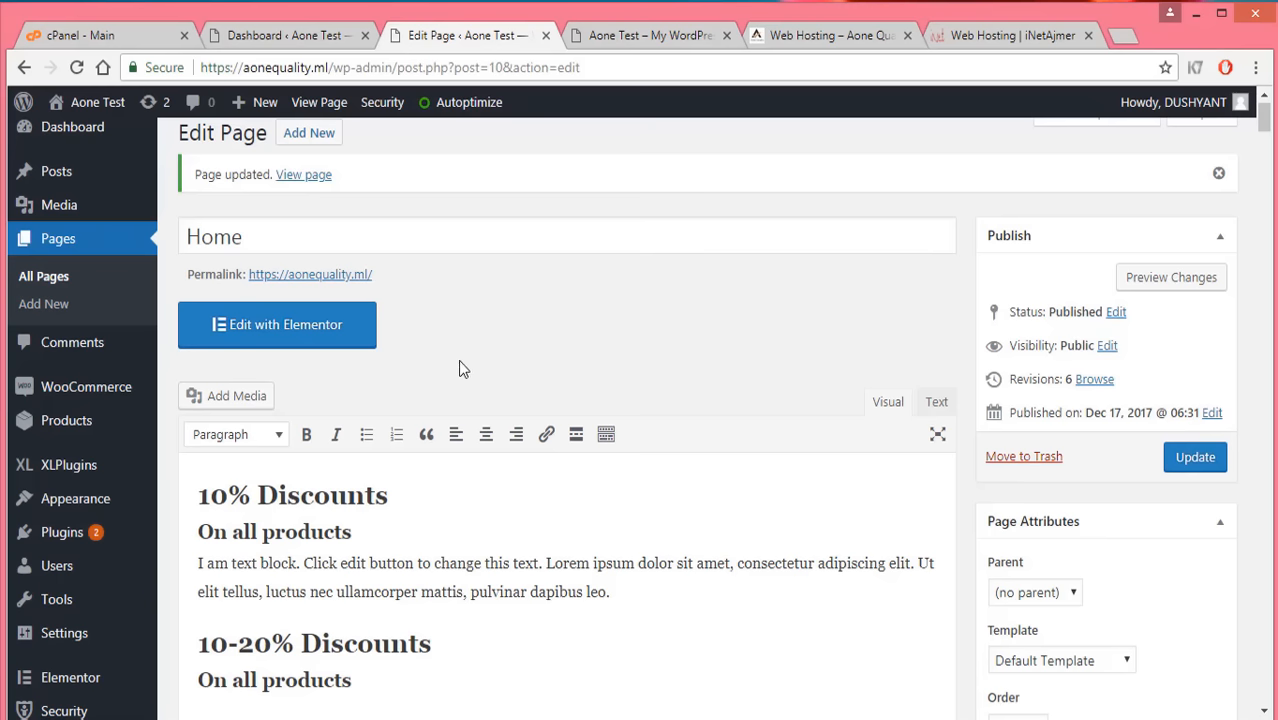
click(257, 326)
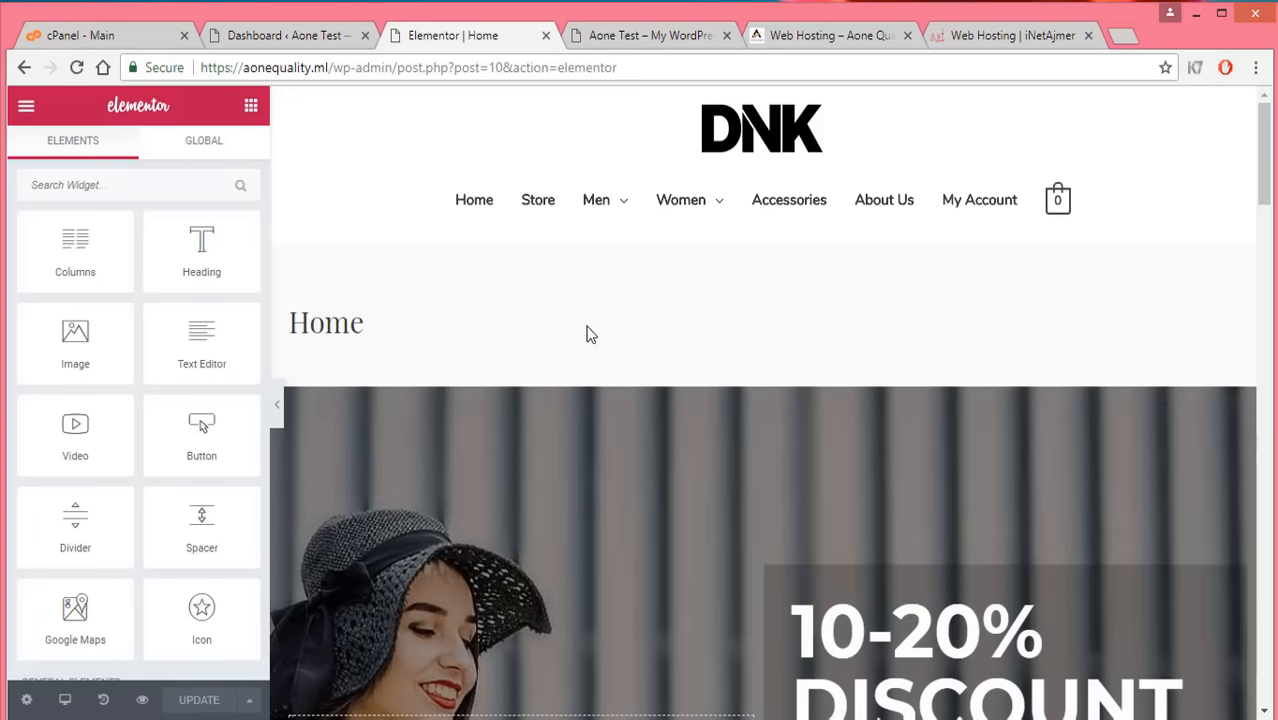
scroll(357, 323, down, 3)
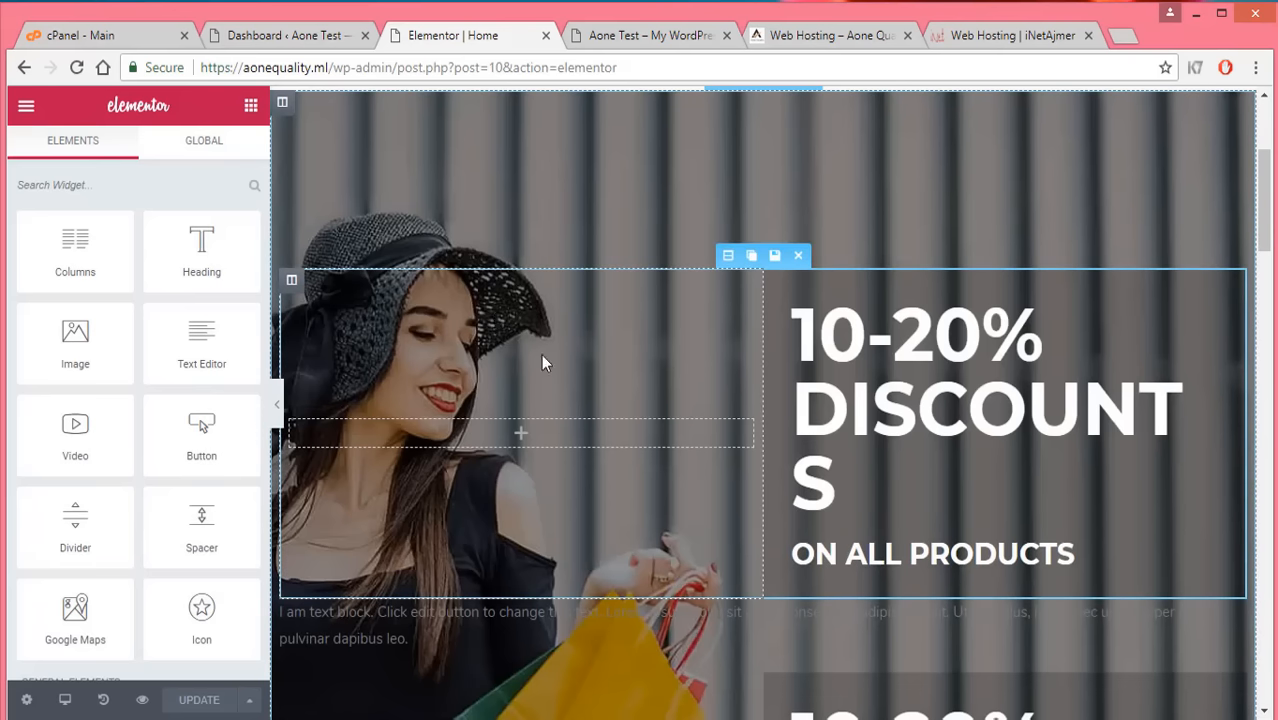
click(985, 330)
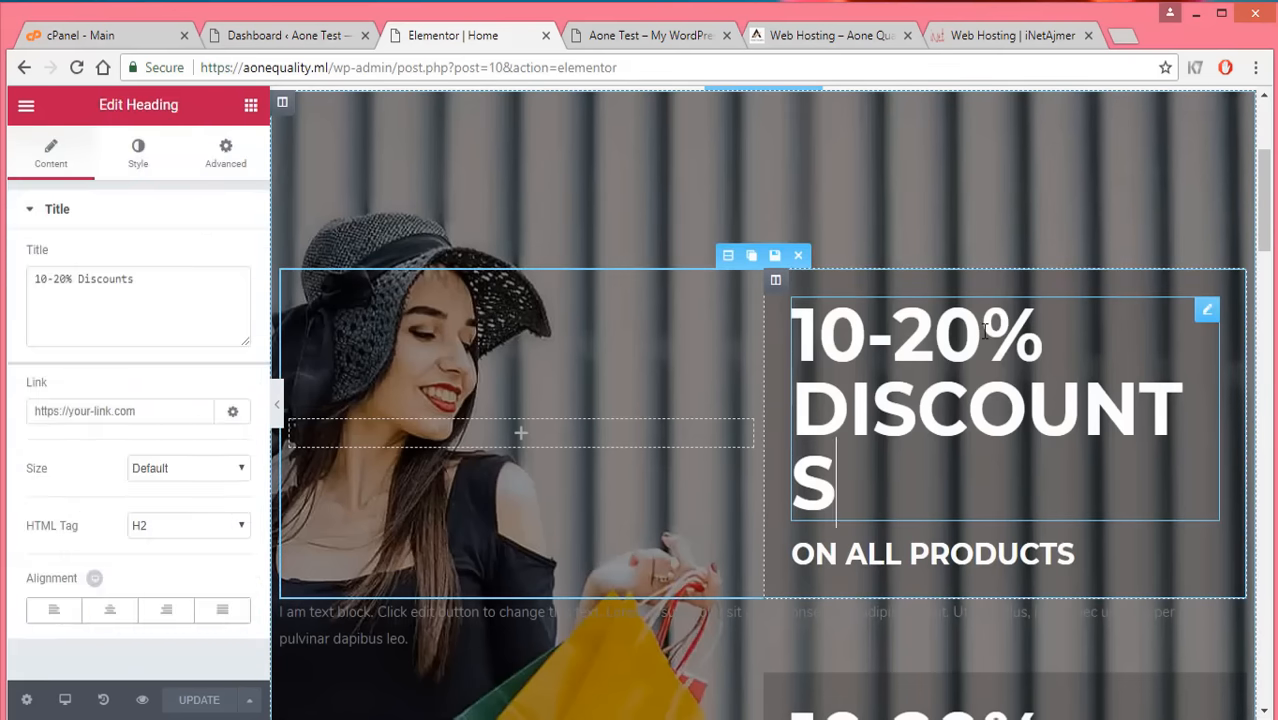
click(67, 281)
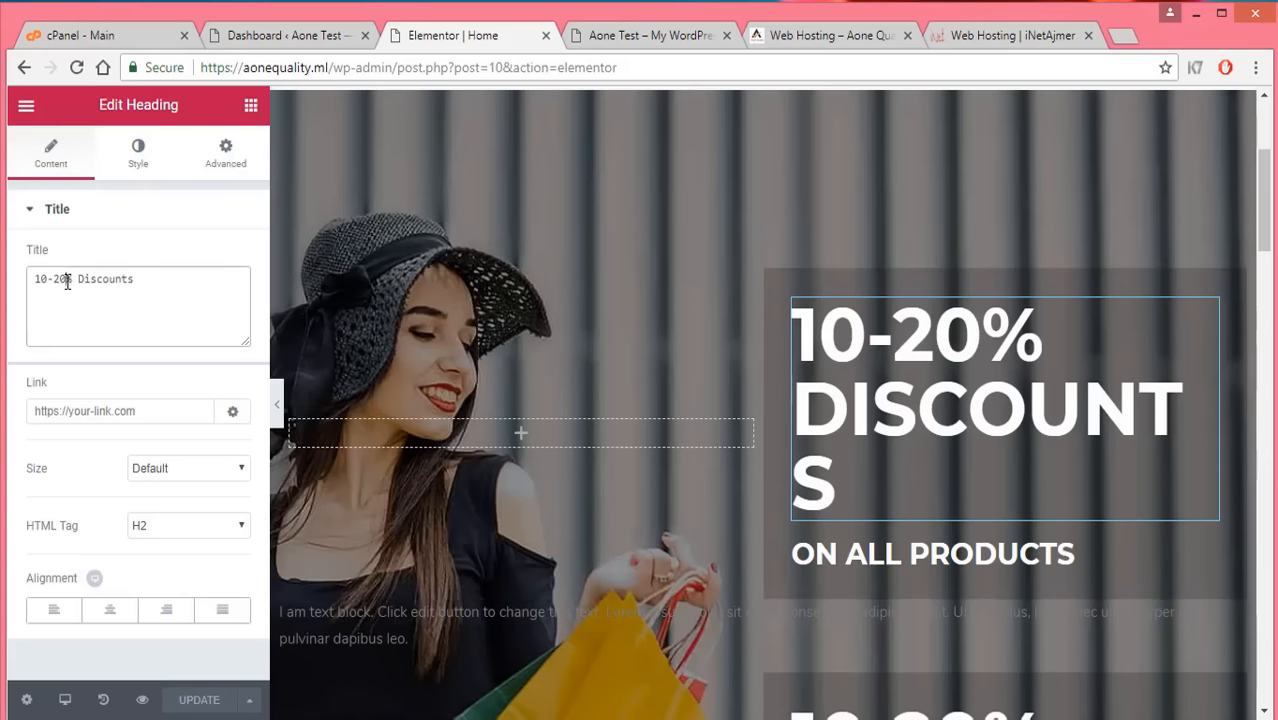
key(BackSpace)
key(BackSpace)
key(BackSpace)
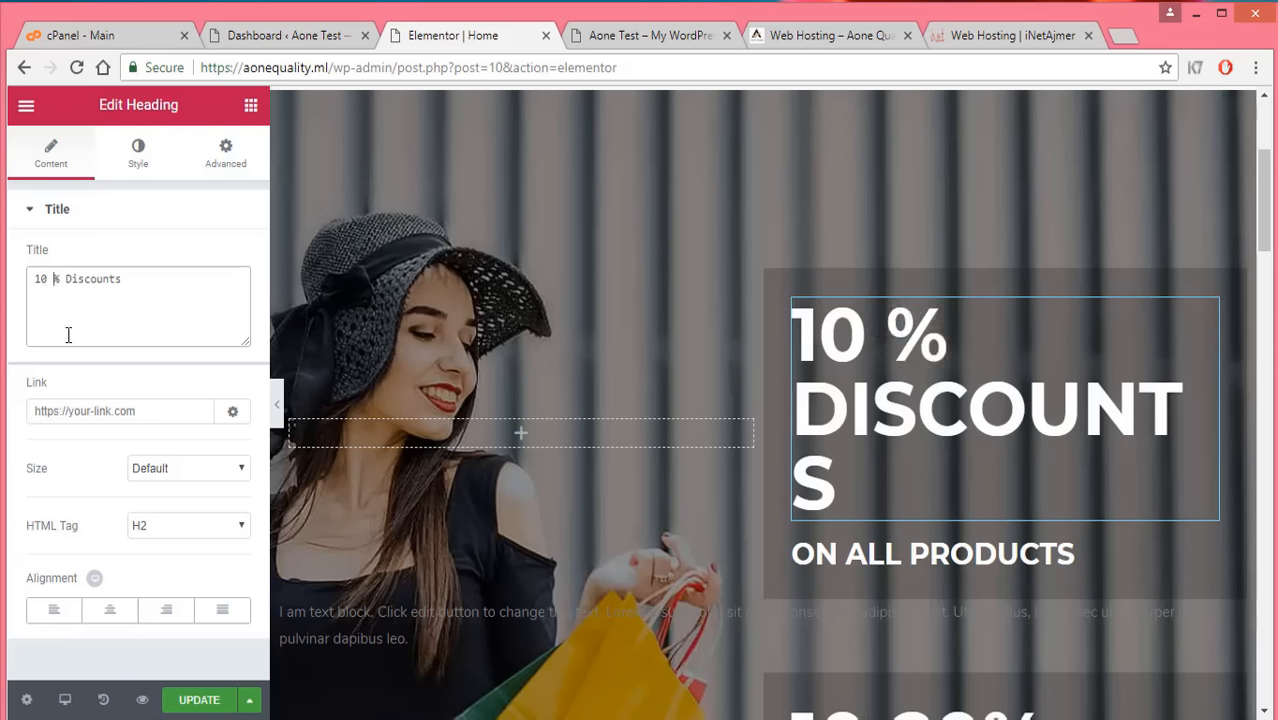
Update the Home page in Elementor, reload the live home page and review its banner and category sections.
click(190, 702)
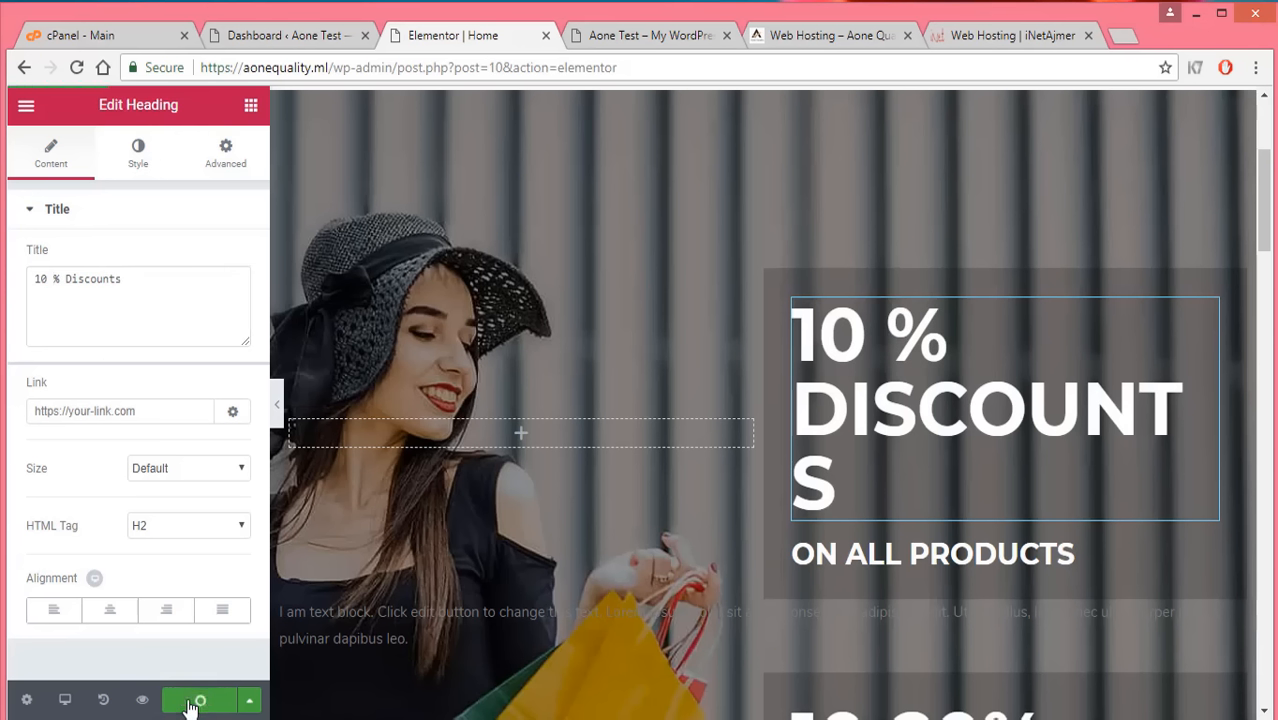
key(ctrl+Tab)
key(F5)
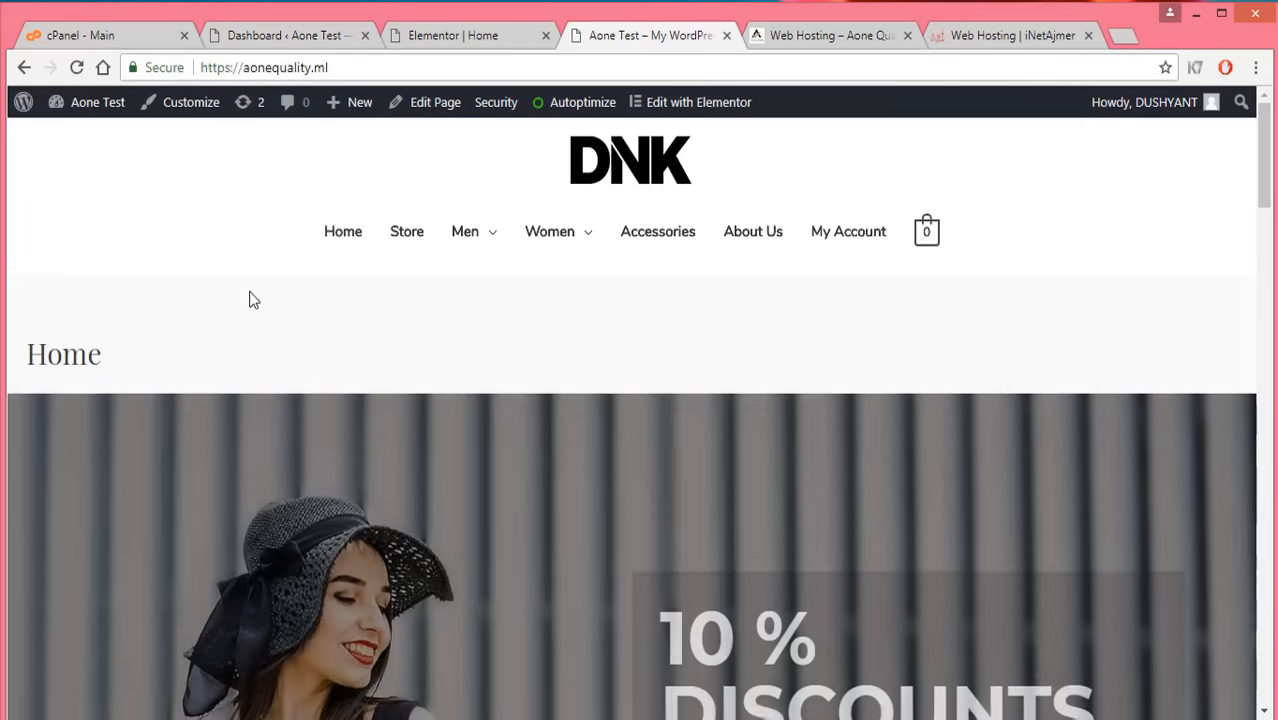
scroll(527, 412, down, 4)
scroll(605, 424, down, 5)
scroll(860, 580, down, 10)
scroll(644, 522, up, 9)
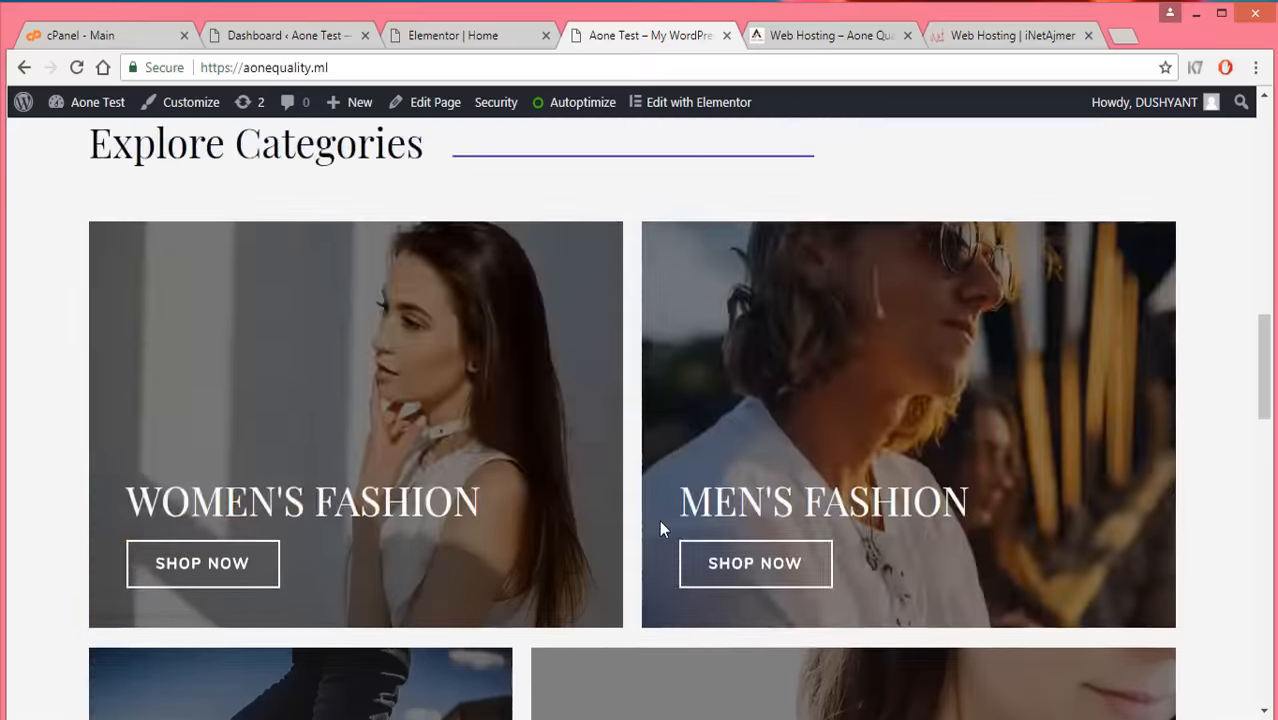
scroll(657, 525, up, 5)
scroll(671, 512, up, 4)
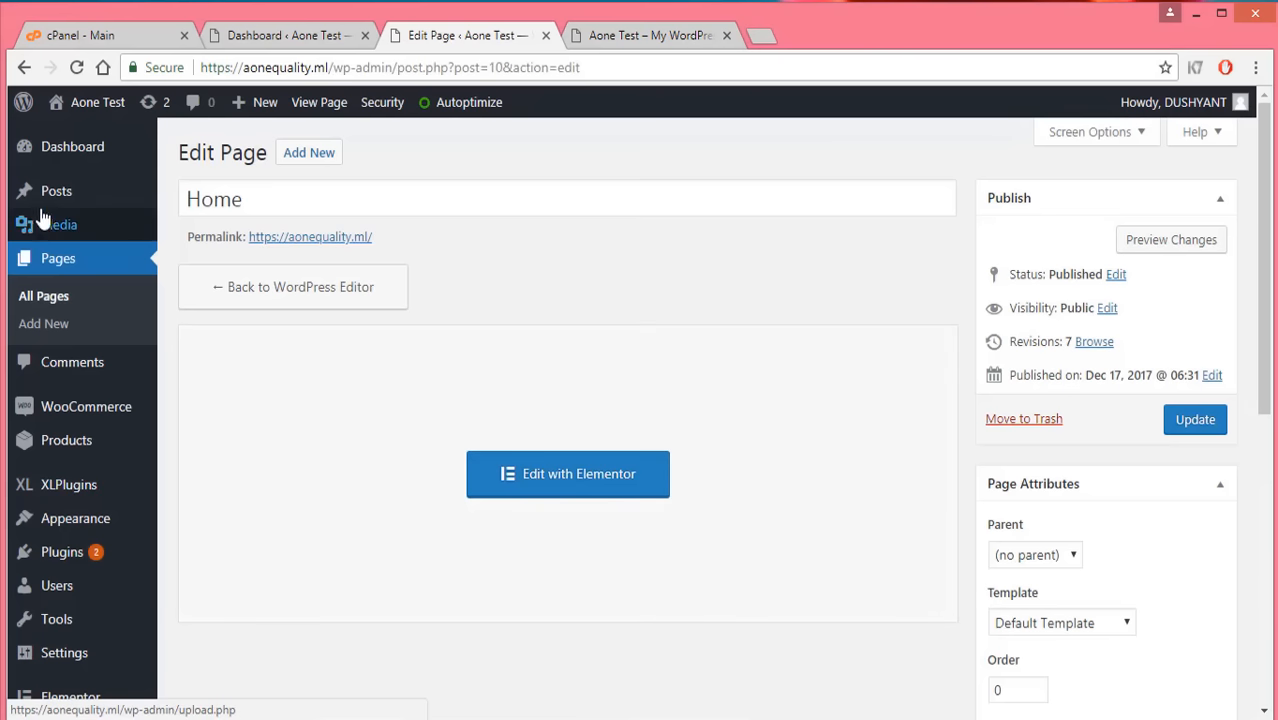
Open the WooCommerce general settings and go through the store address fields.
mouse_move(38, 228)
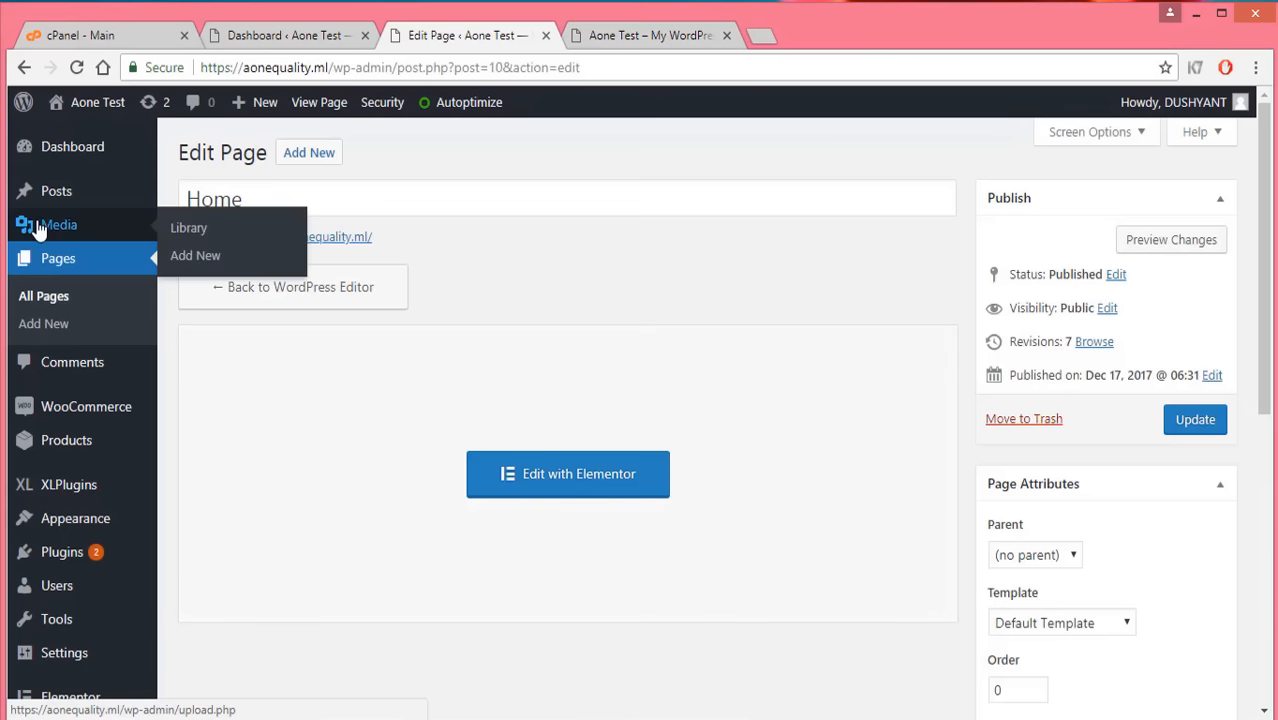
scroll(60, 340, down, 2)
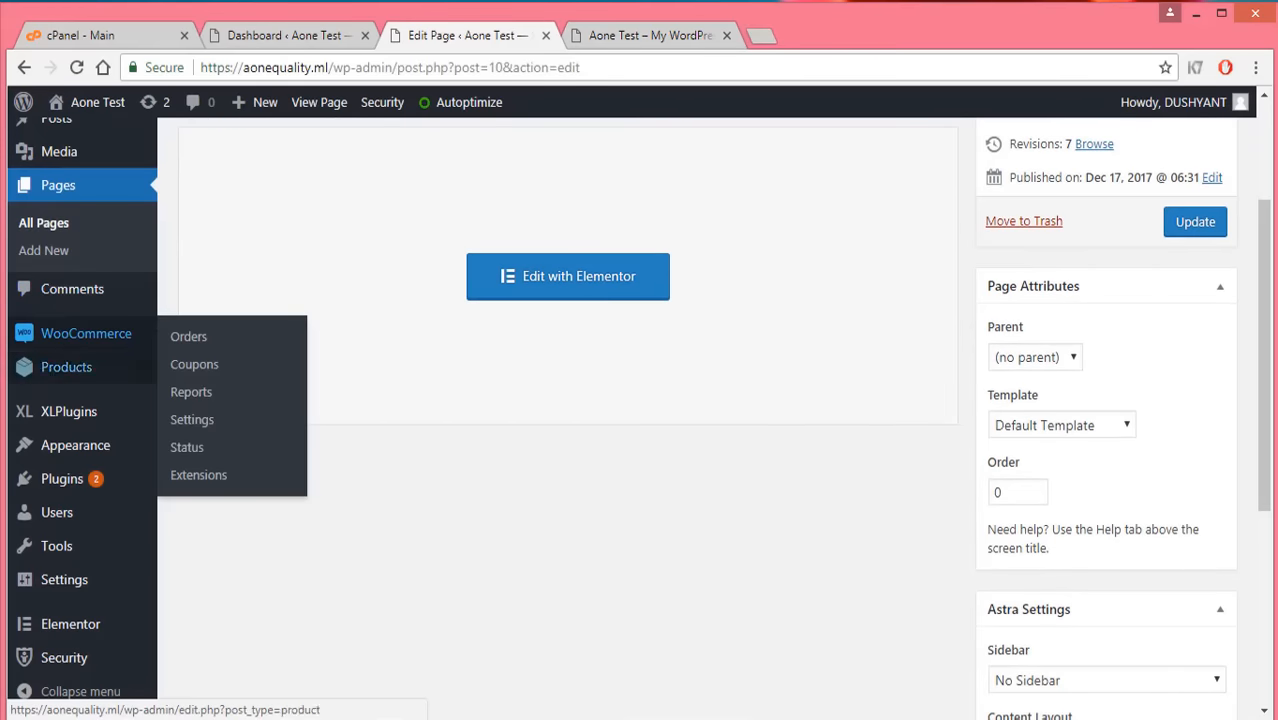
mouse_move(55, 353)
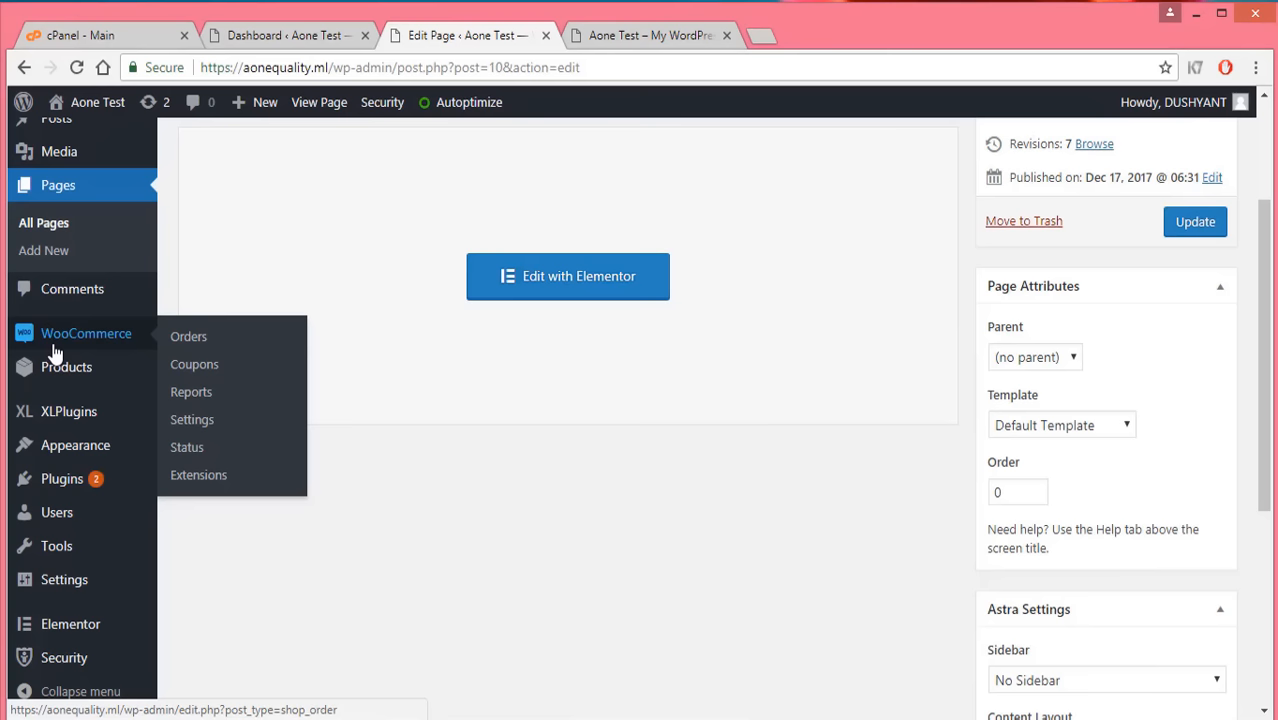
click(187, 425)
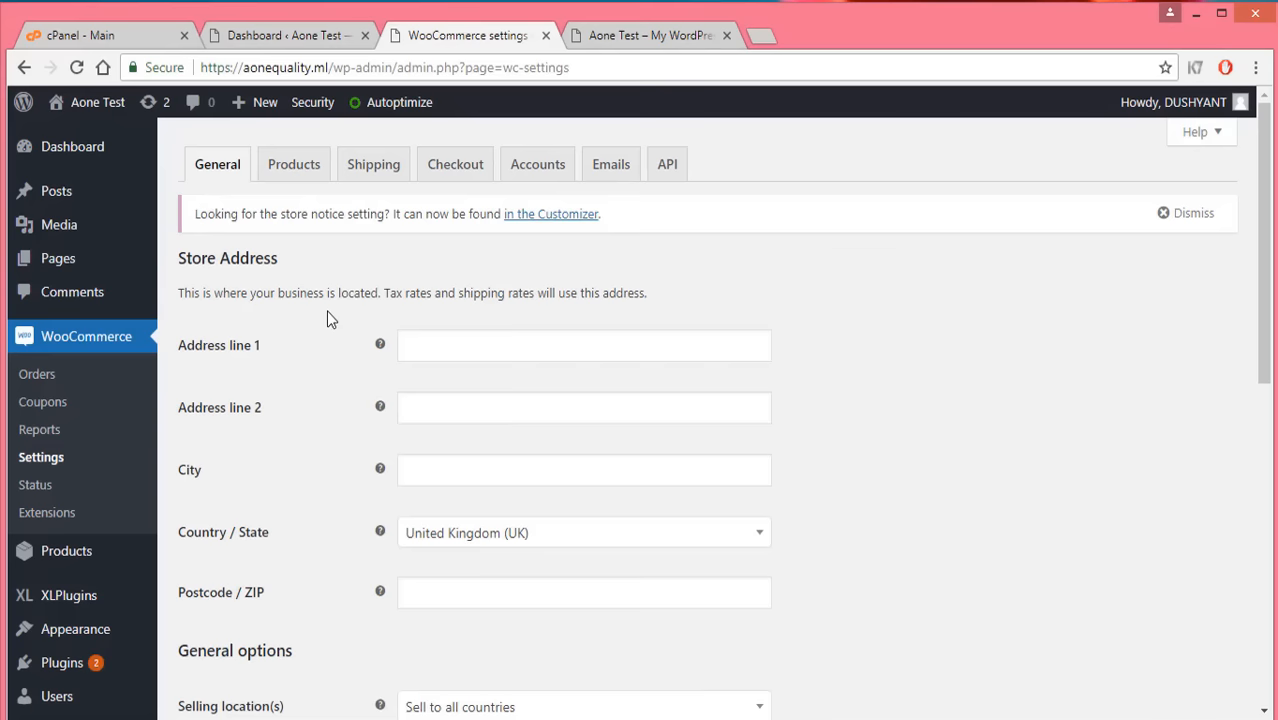
scroll(329, 318, down, 2)
scroll(333, 316, up, 1)
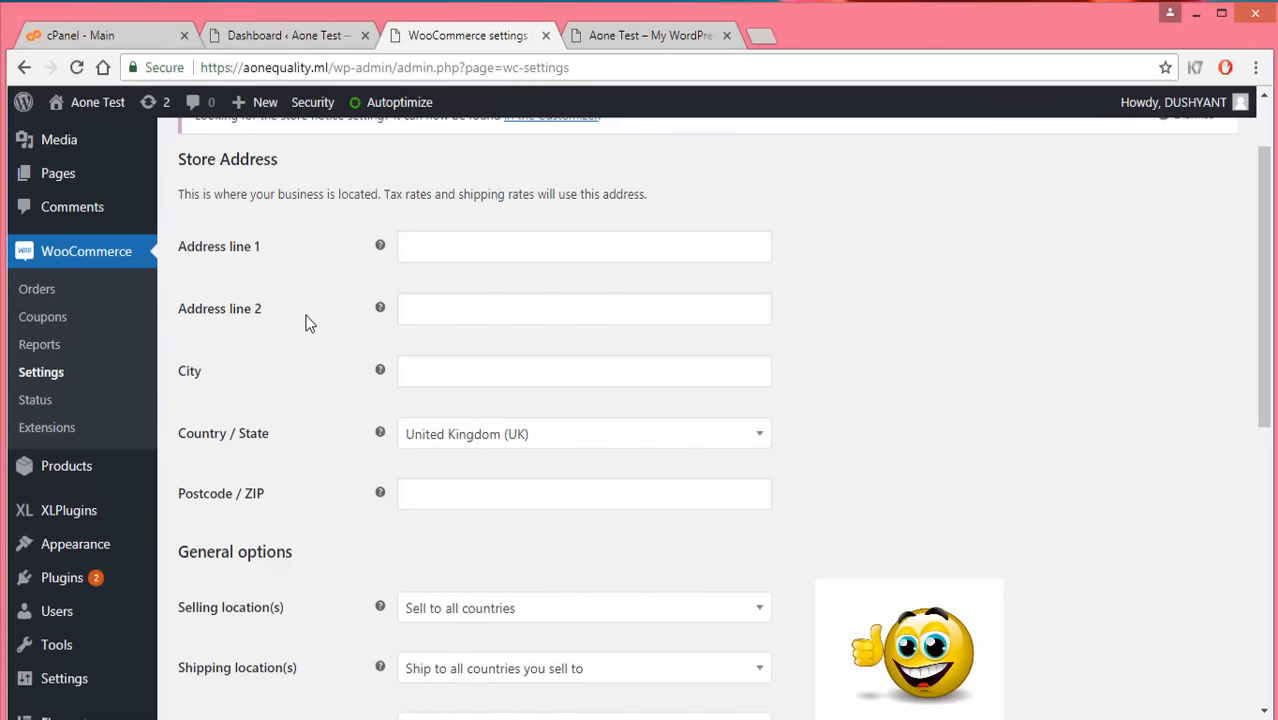
click(465, 258)
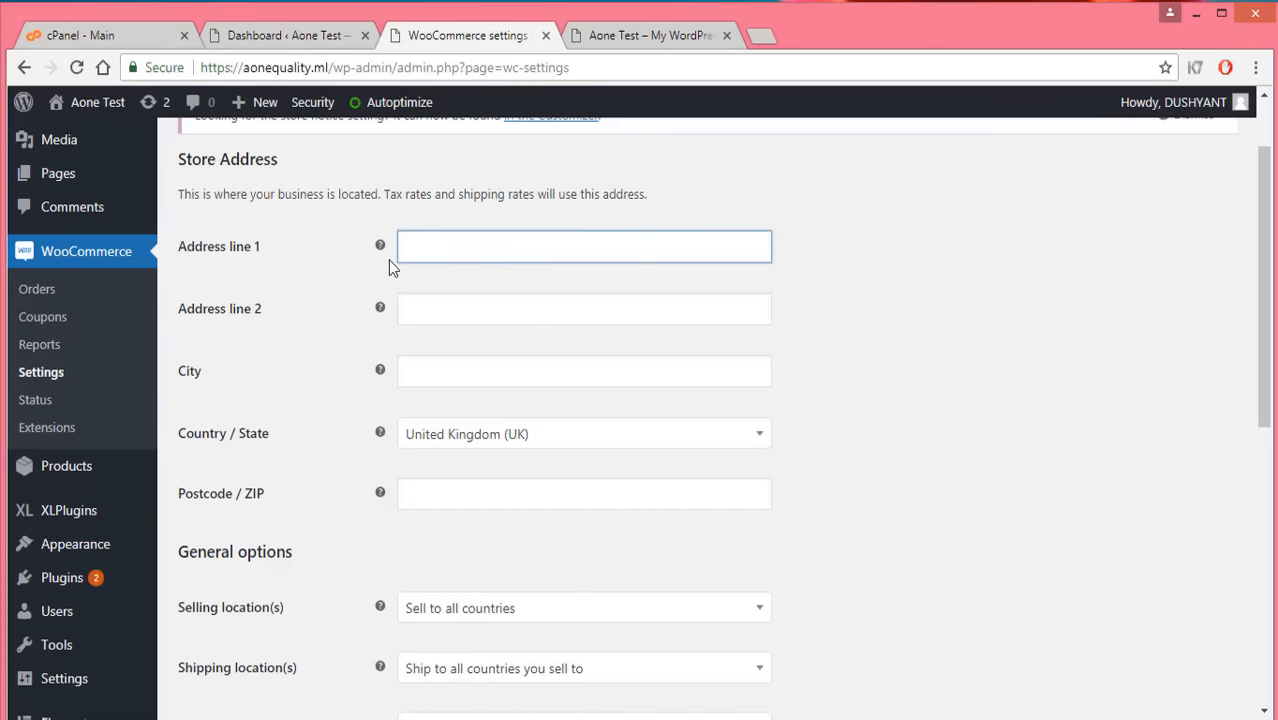
click(447, 314)
click(451, 375)
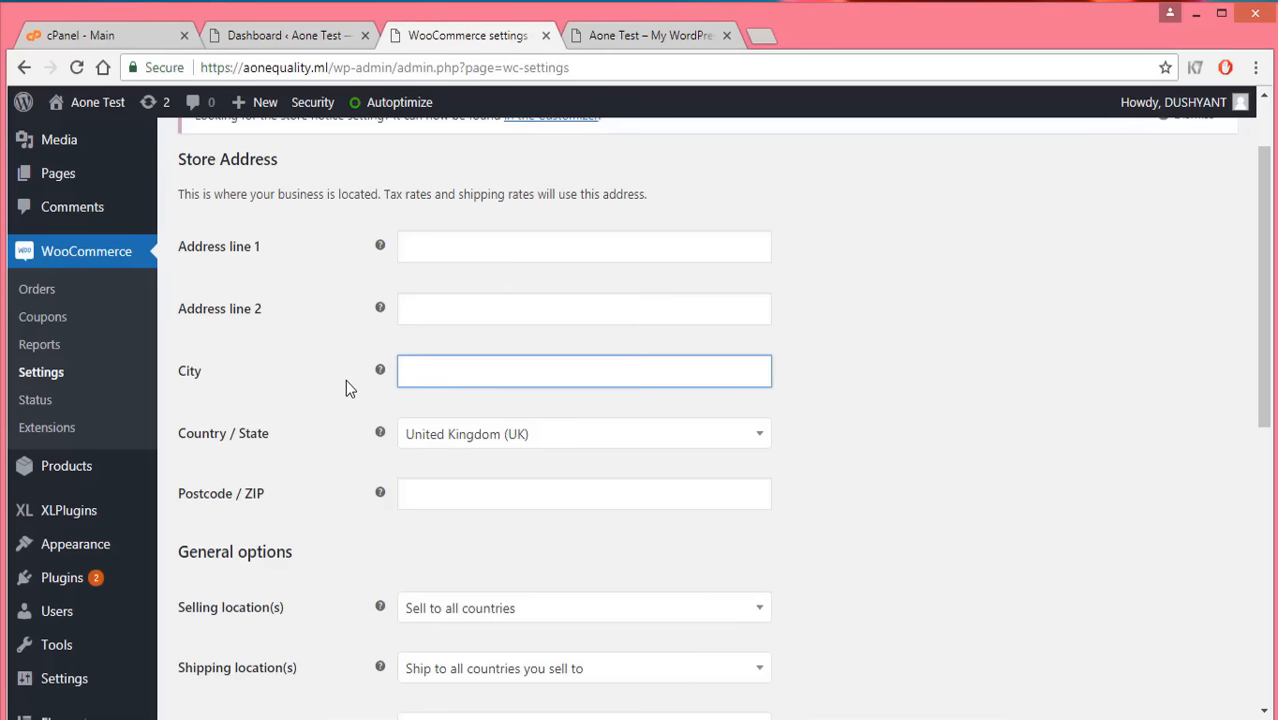
scroll(345, 379, down, 1)
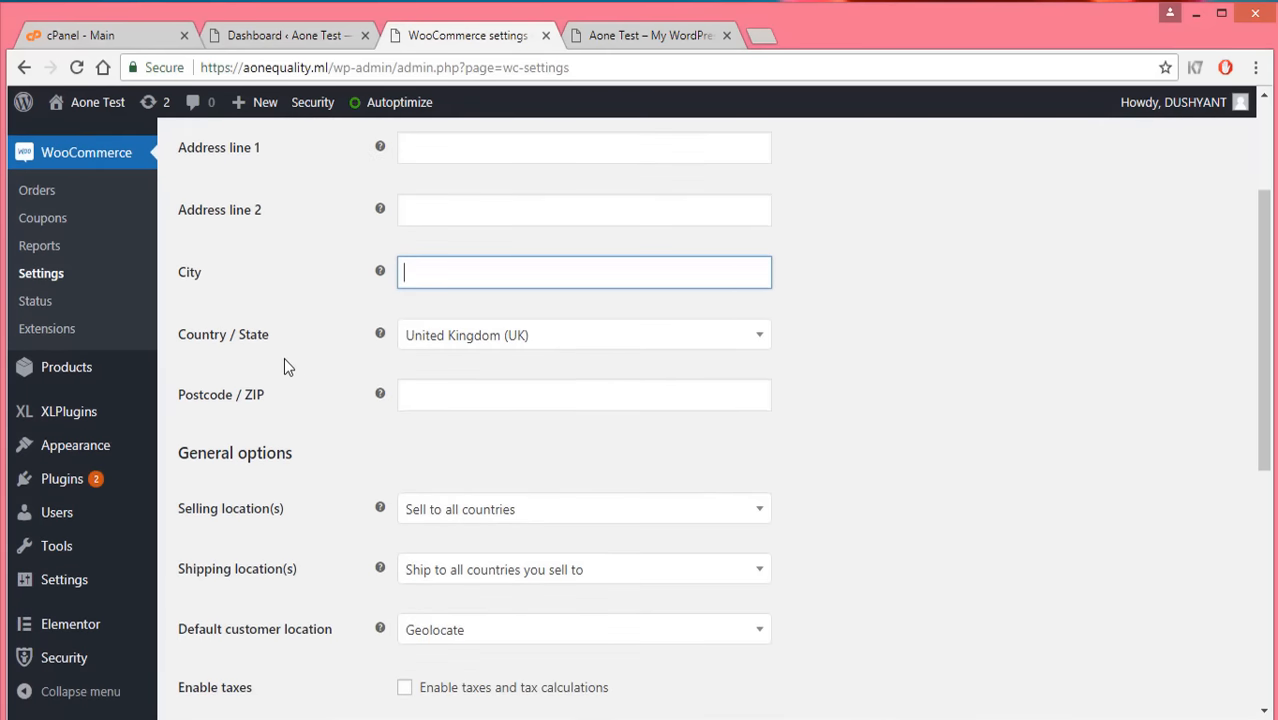
Set the store's Country / State to India — Uttar Pradesh and enter the store's postcode.
click(559, 345)
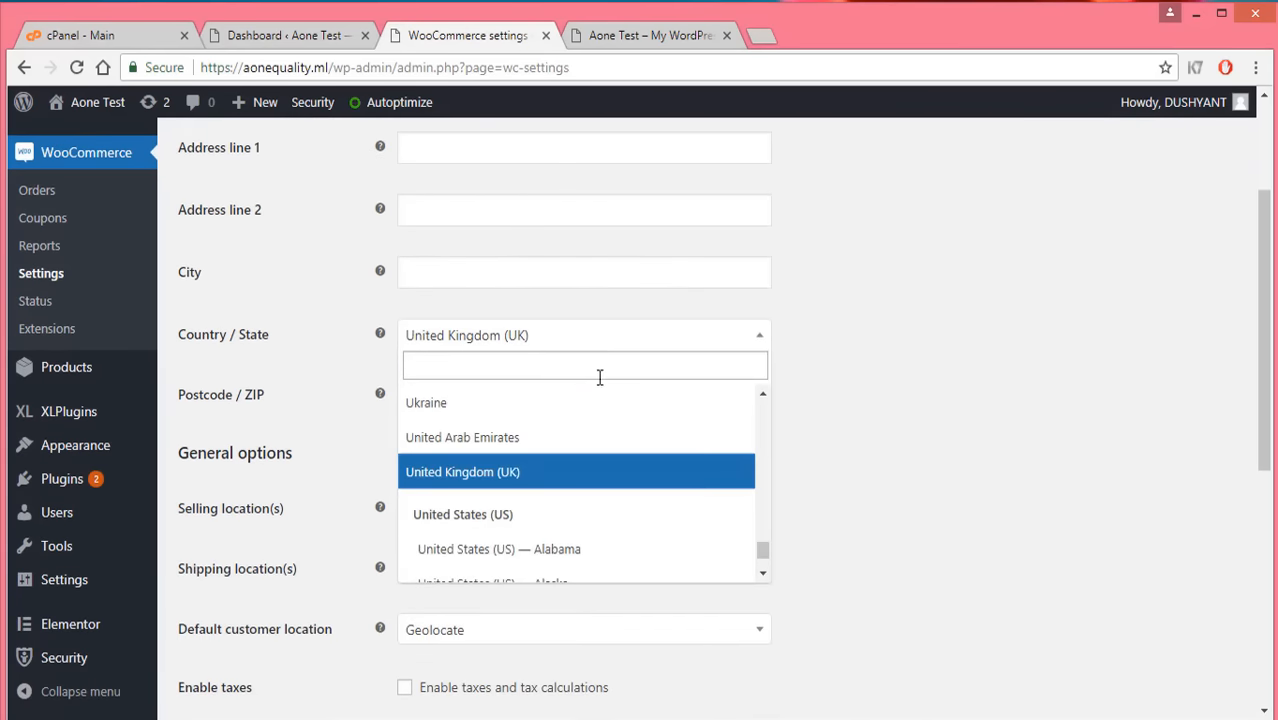
text(India)
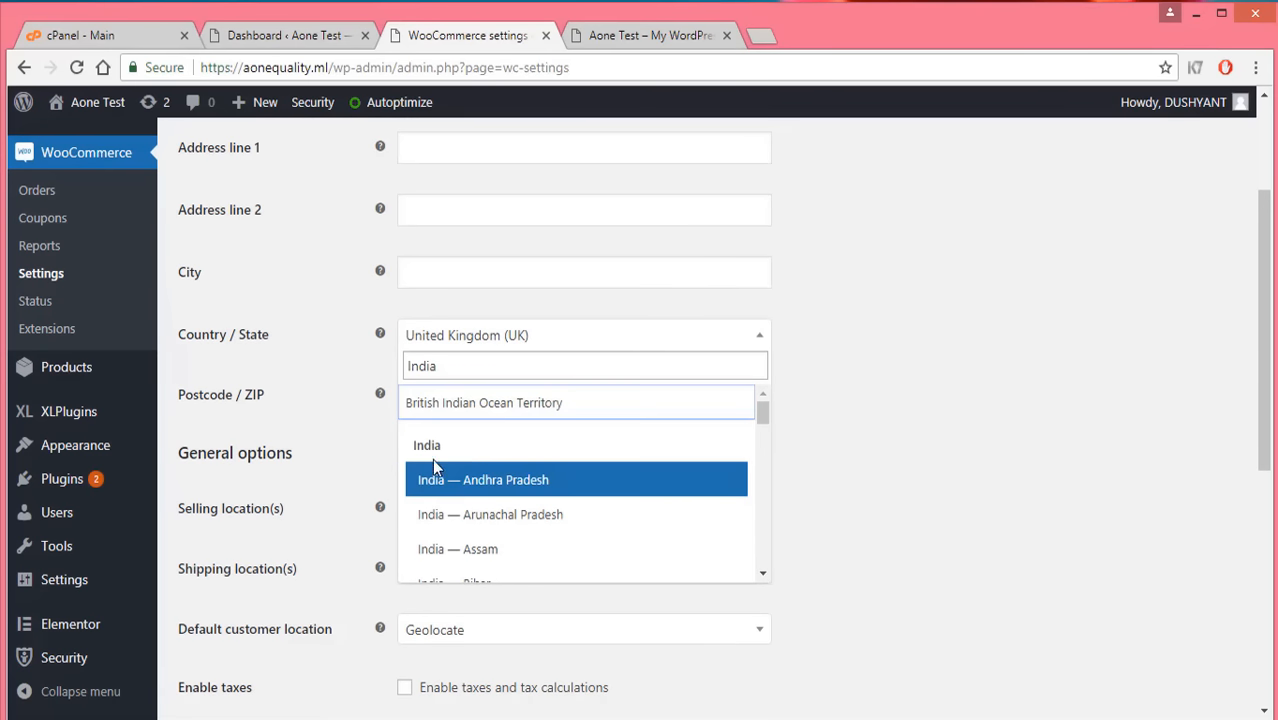
scroll(462, 497, down, 3)
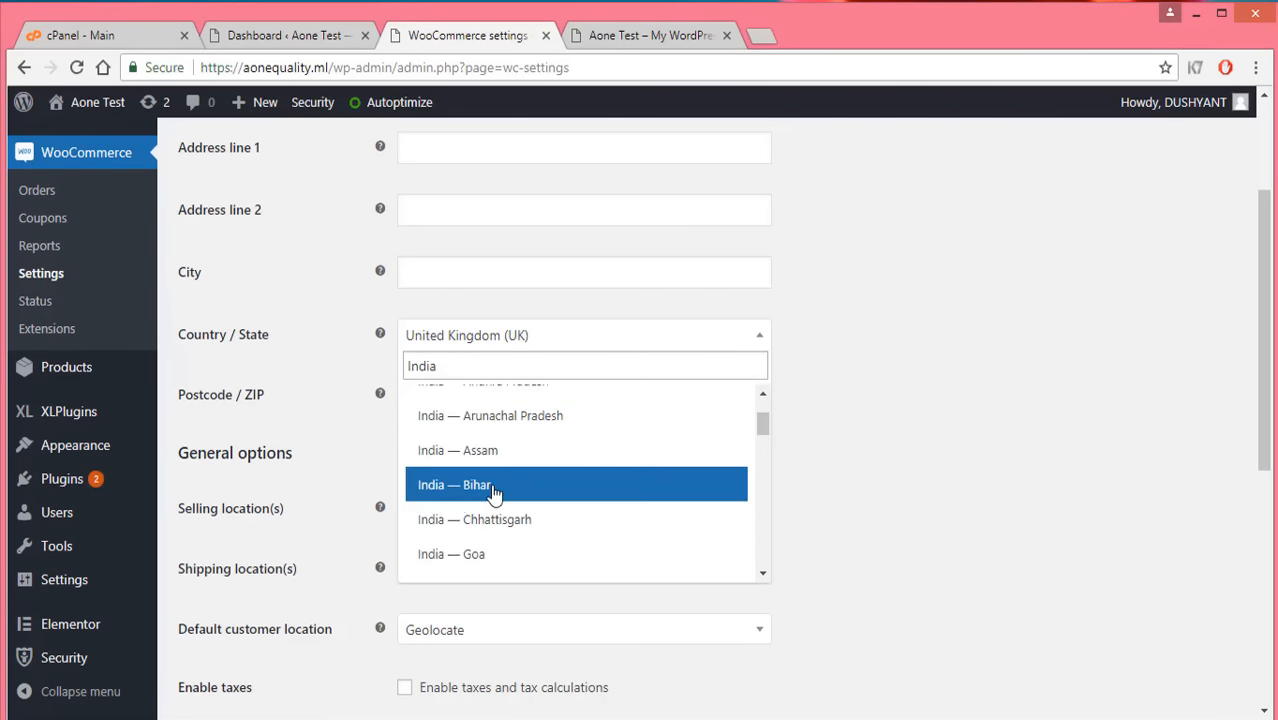
scroll(508, 470, down, 8)
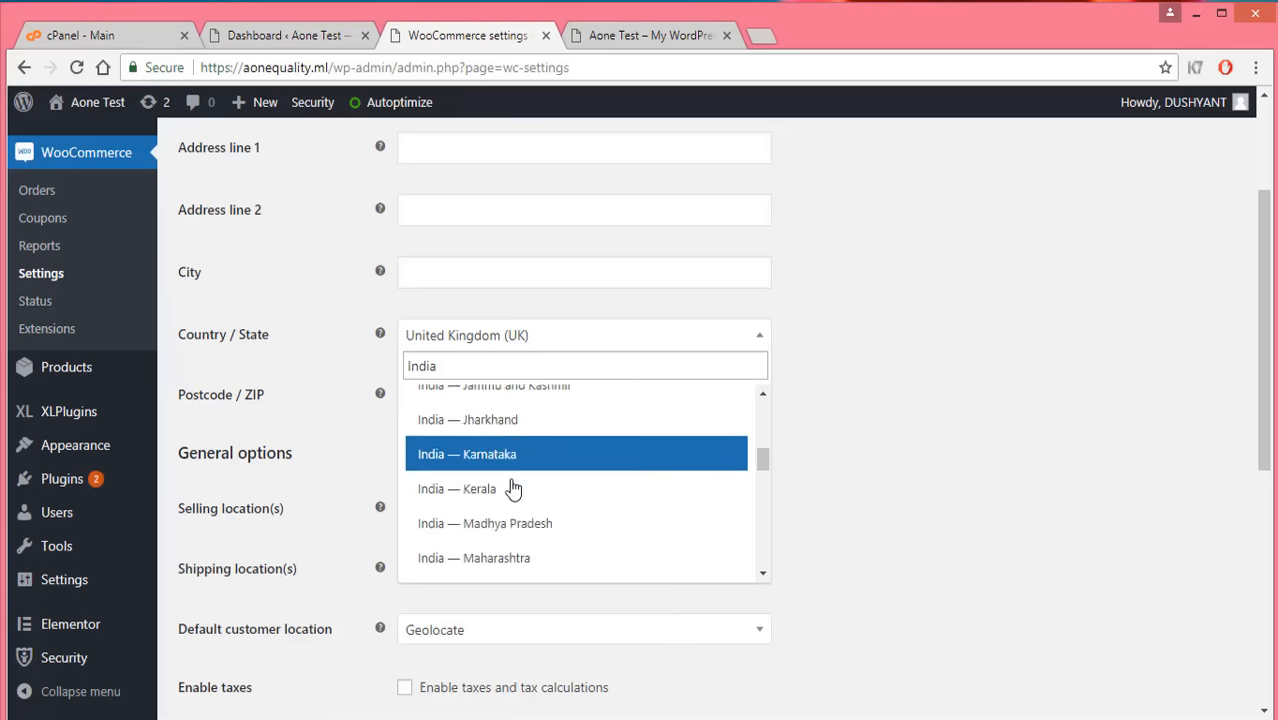
click(506, 440)
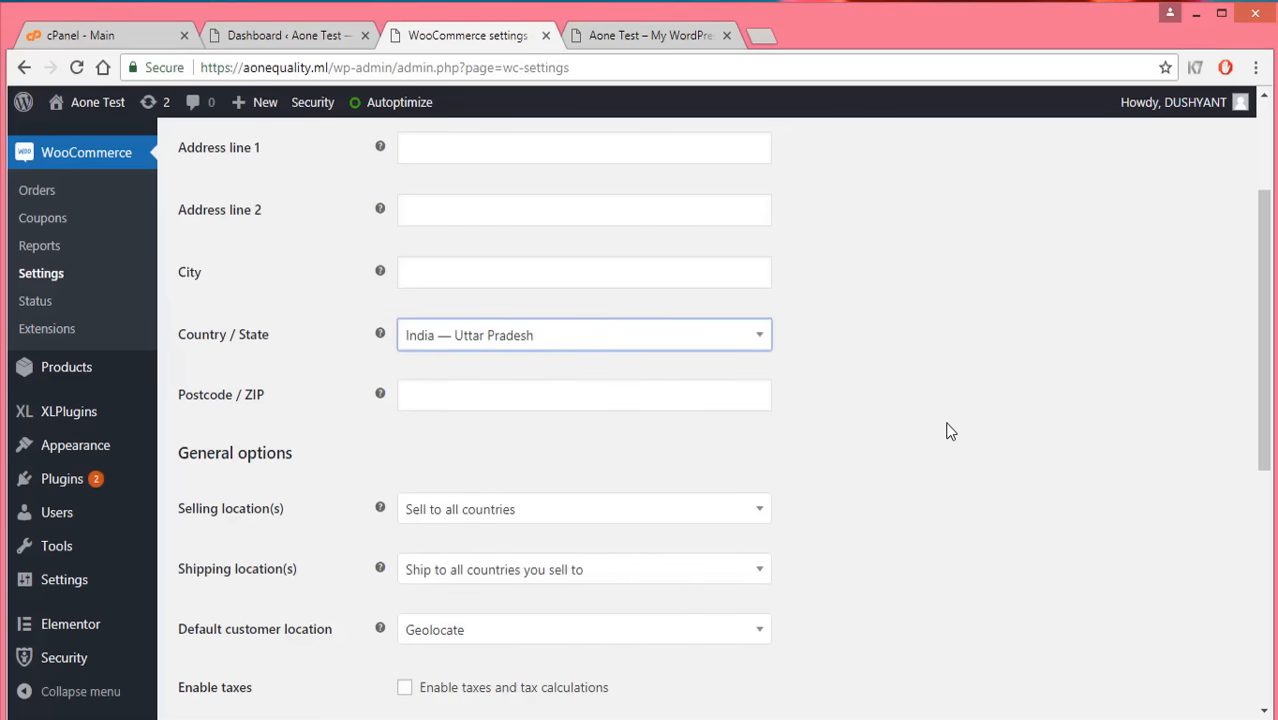
scroll(503, 452, down, 1)
click(434, 296)
text(202001)
Set the selling locations to "Sell to all countries, except for..." and browse the list of countries to exclude.
scroll(520, 300, down, 1)
click(622, 312)
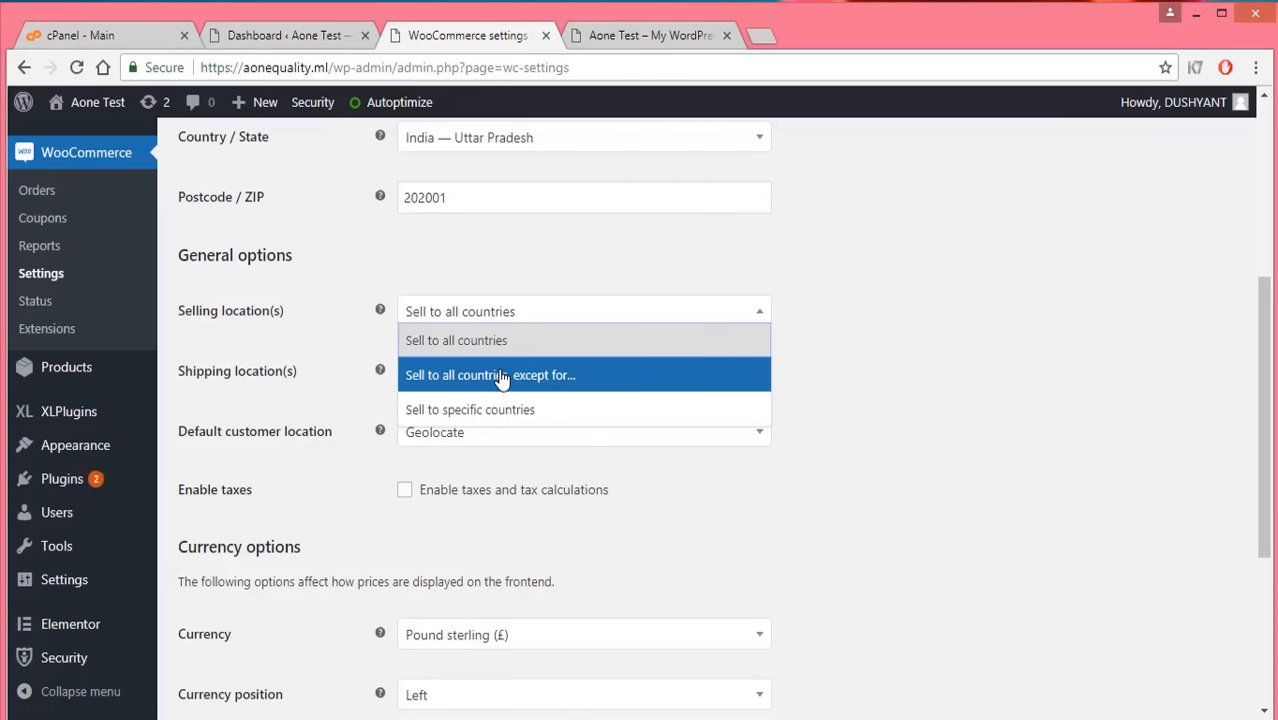
click(451, 350)
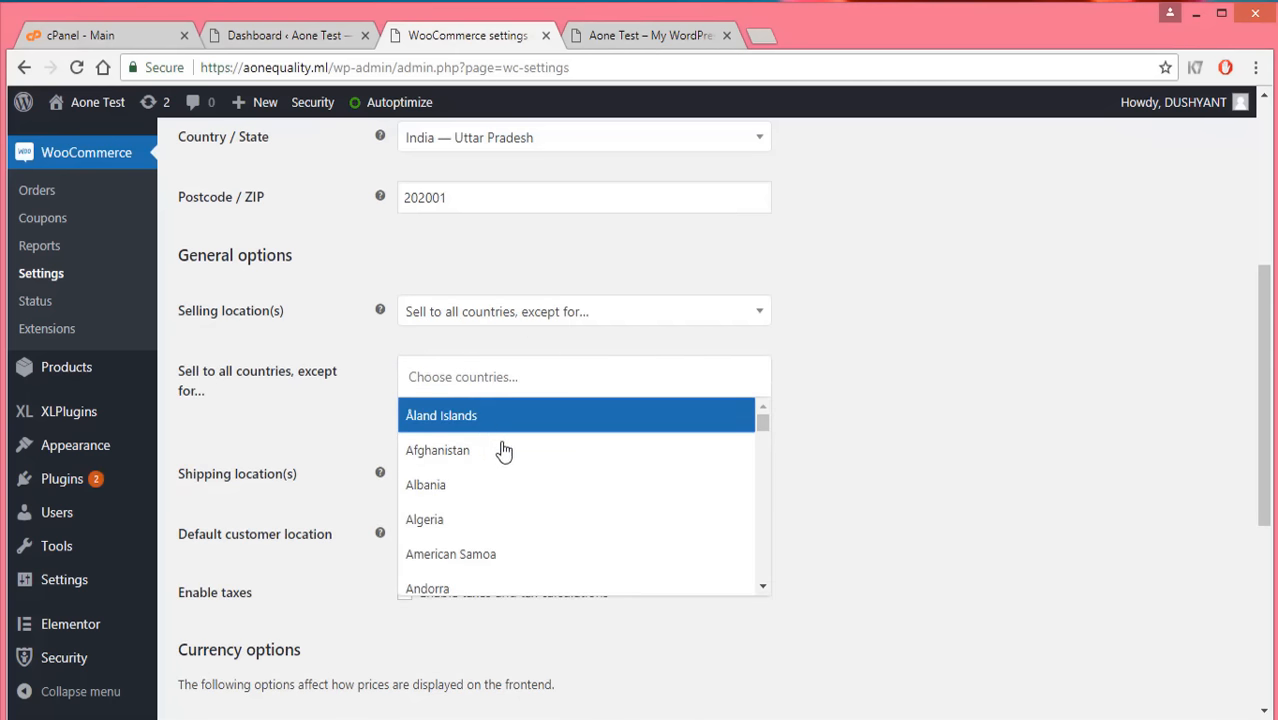
scroll(515, 462, down, 7)
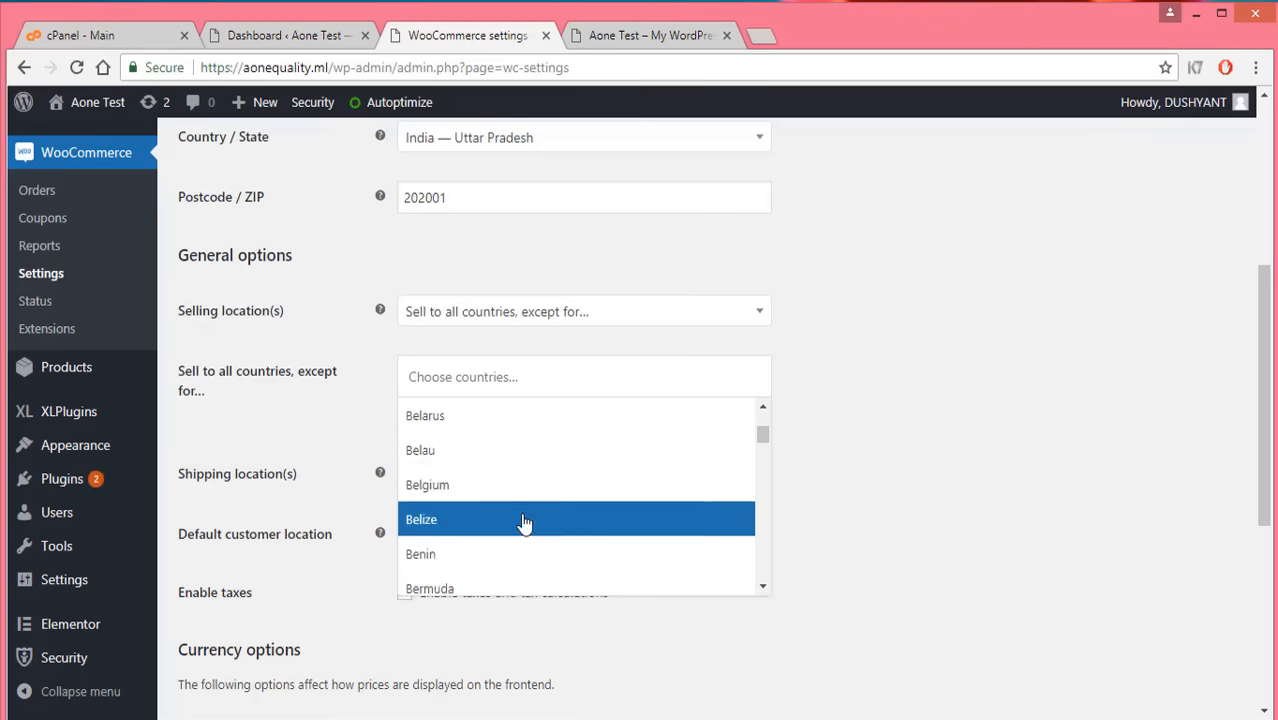
scroll(524, 522, up, 7)
click(905, 447)
Set the selling locations to "Sell to specific countries" and add India as the country.
click(583, 322)
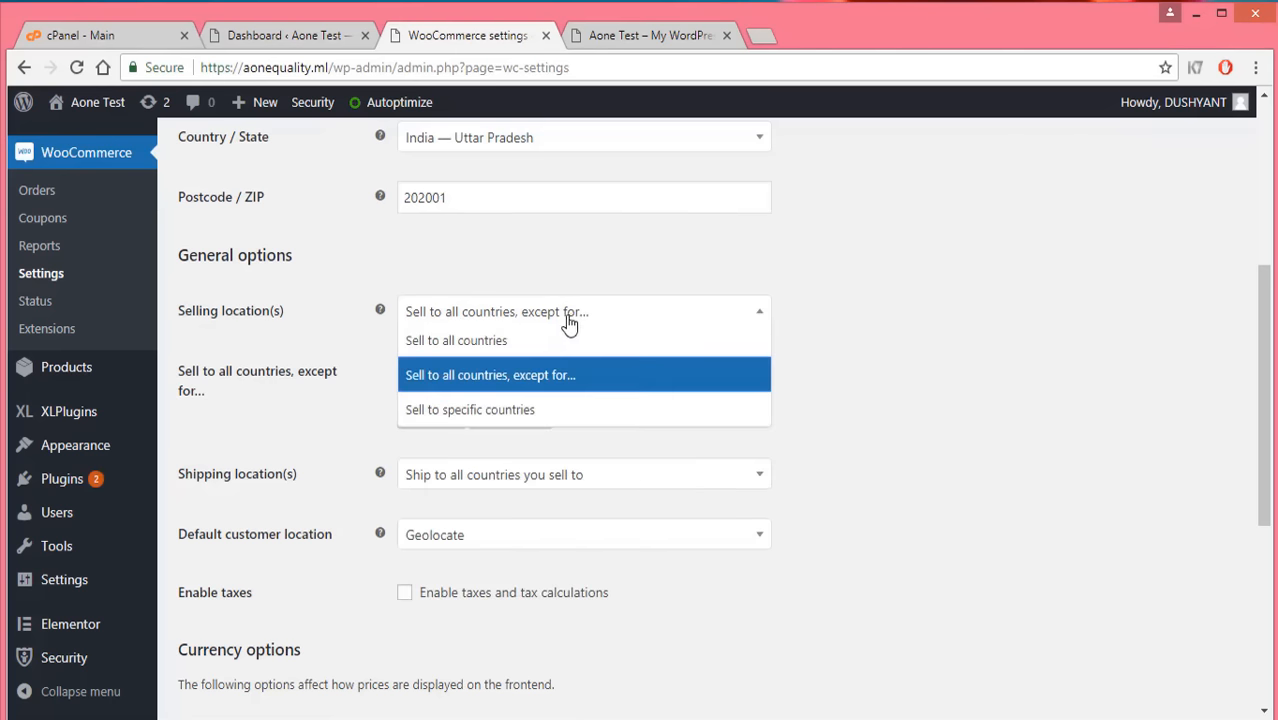
click(512, 412)
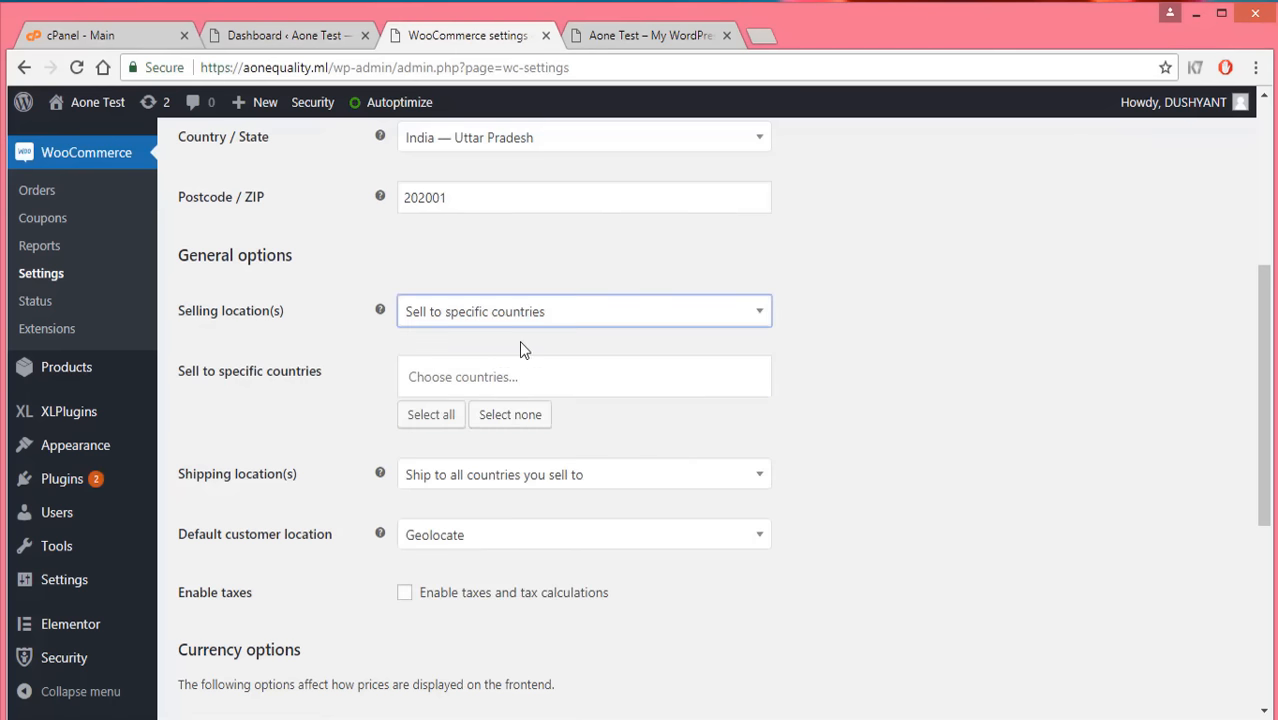
click(522, 376)
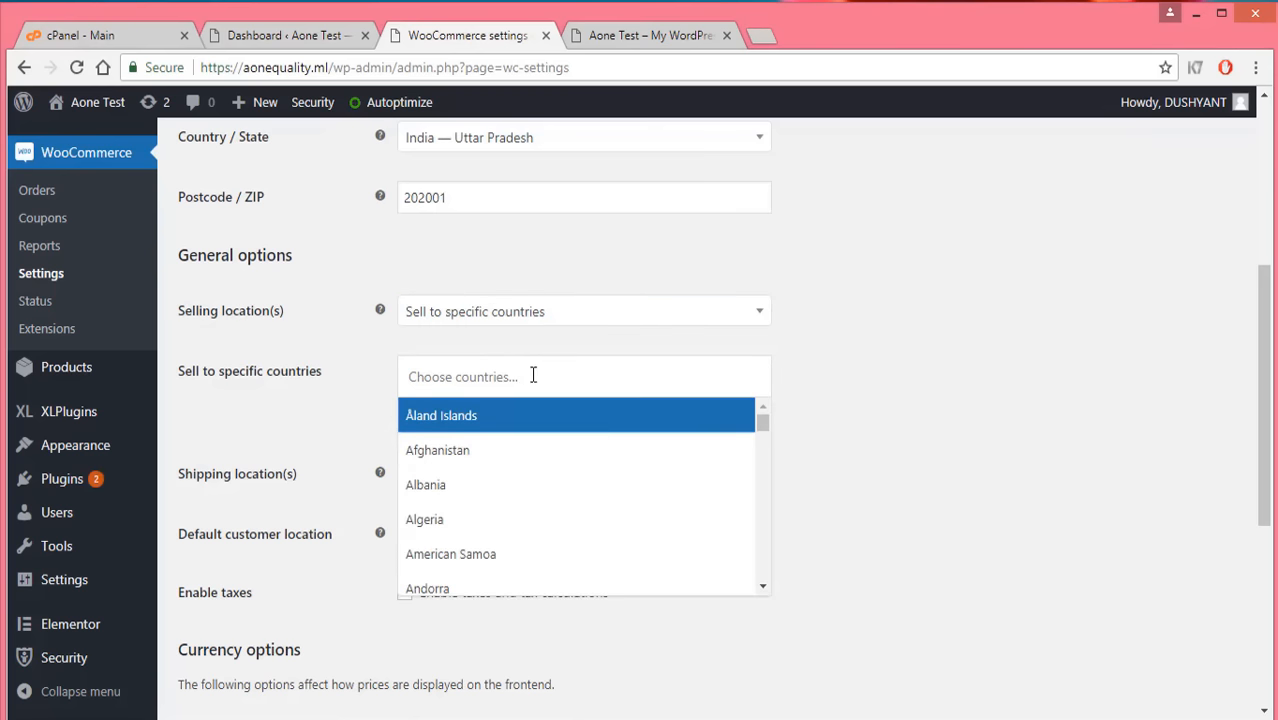
text(India)
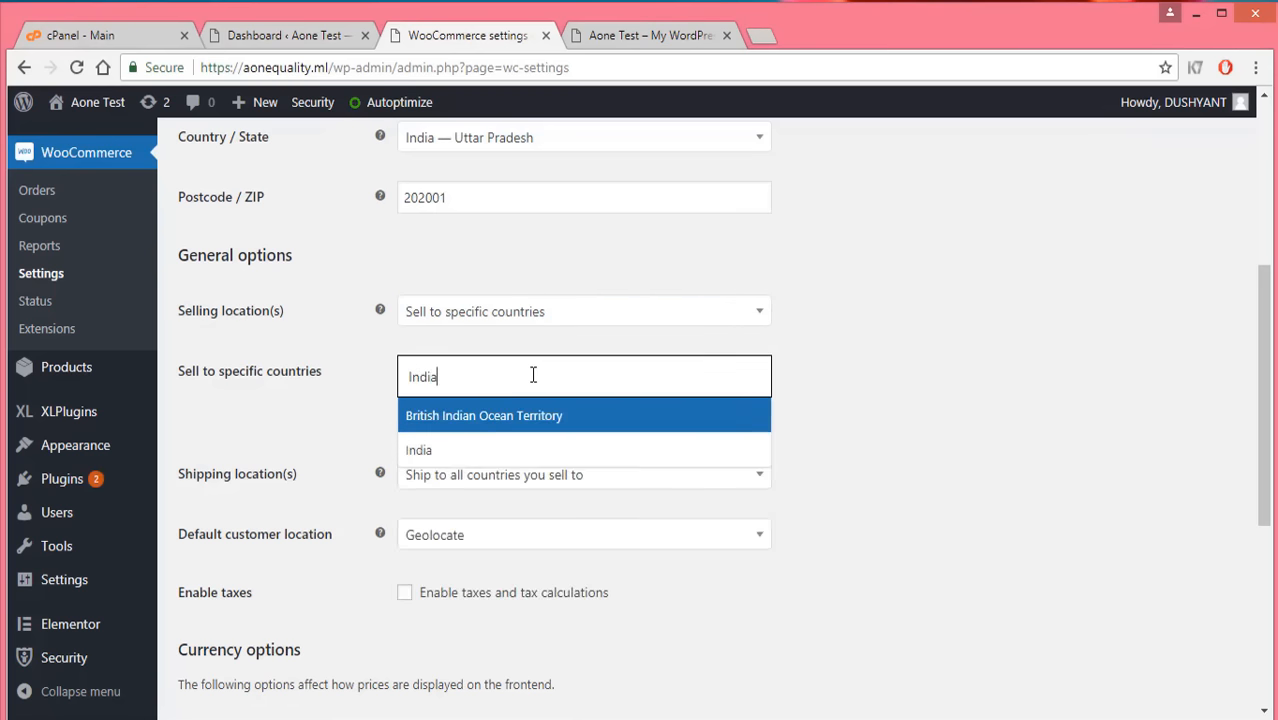
click(422, 458)
Set the shipping locations to "Ship to specific countries only" and add India as the country.
scroll(550, 370, down, 2)
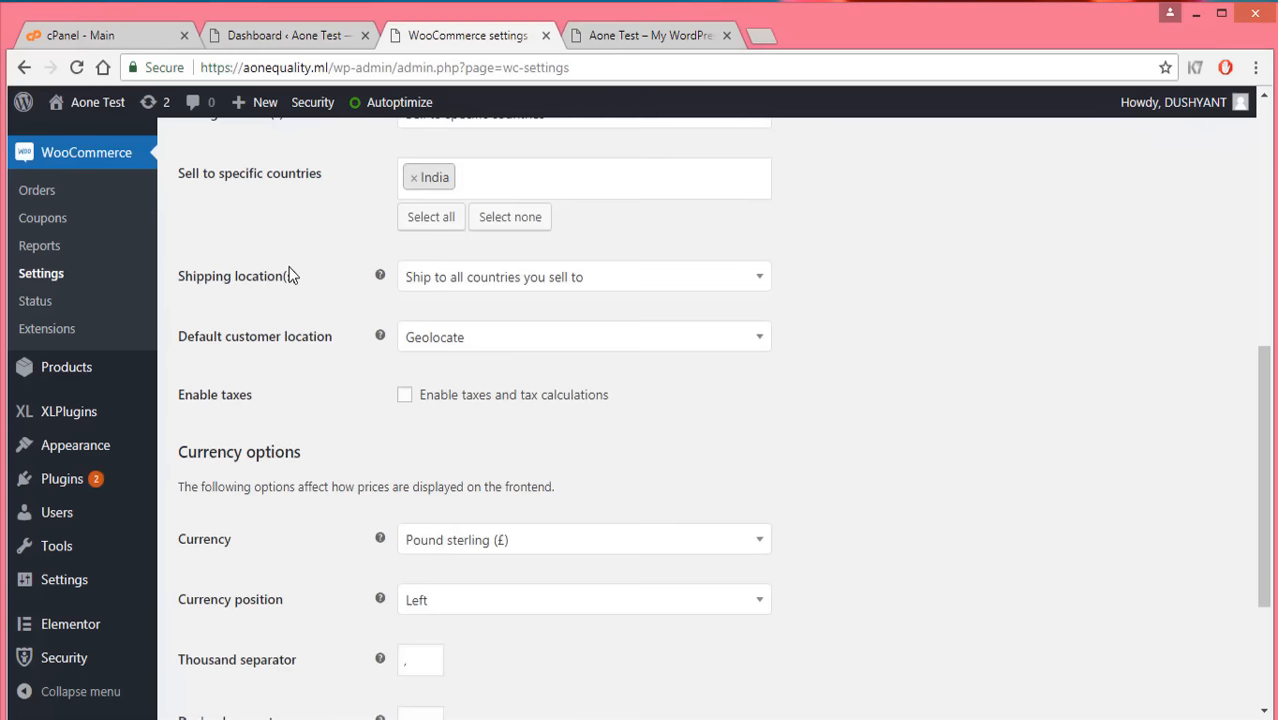
click(472, 287)
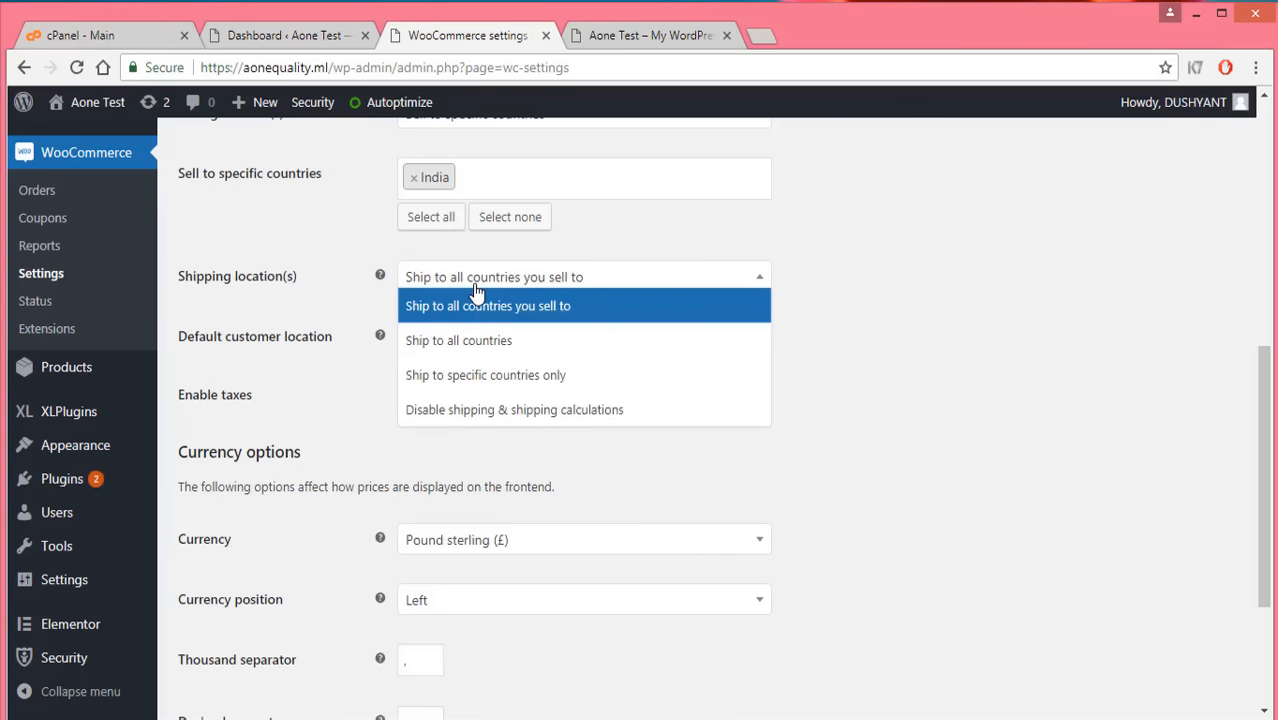
click(488, 378)
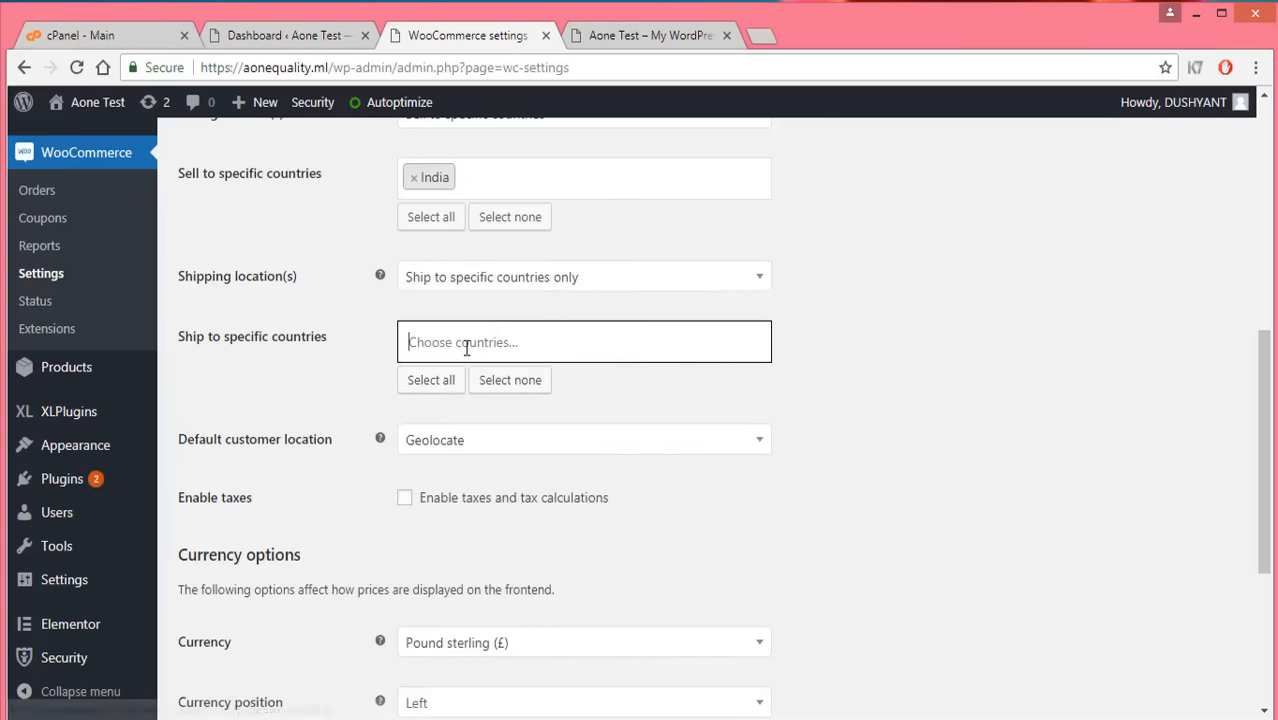
click(467, 345)
text(india)
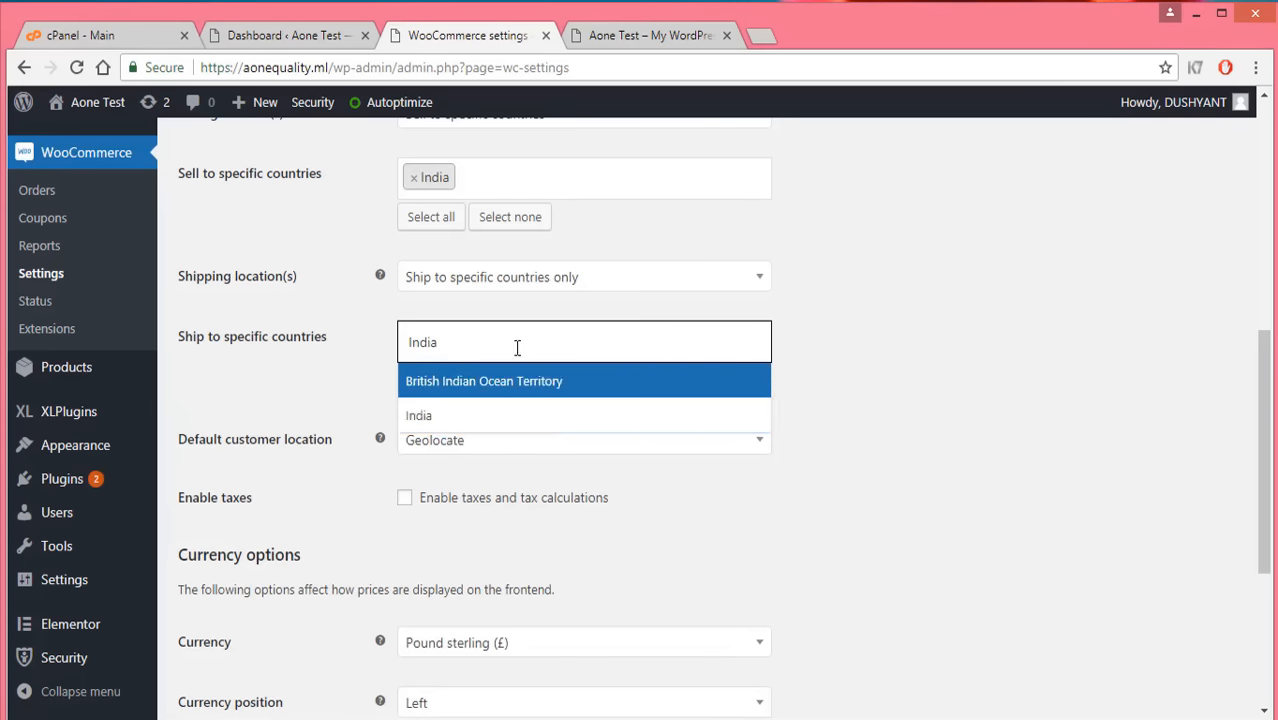
click(440, 418)
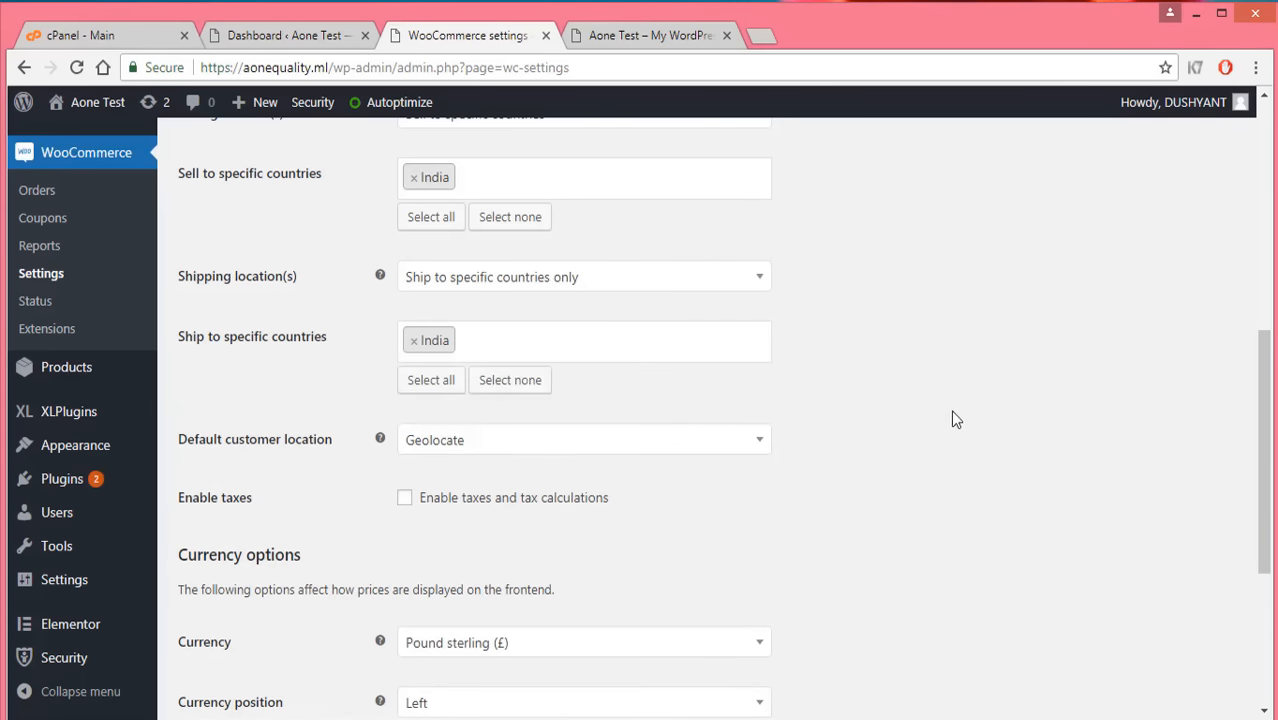
Switch the default customer location to Shop base address and back to Geolocate.
click(584, 454)
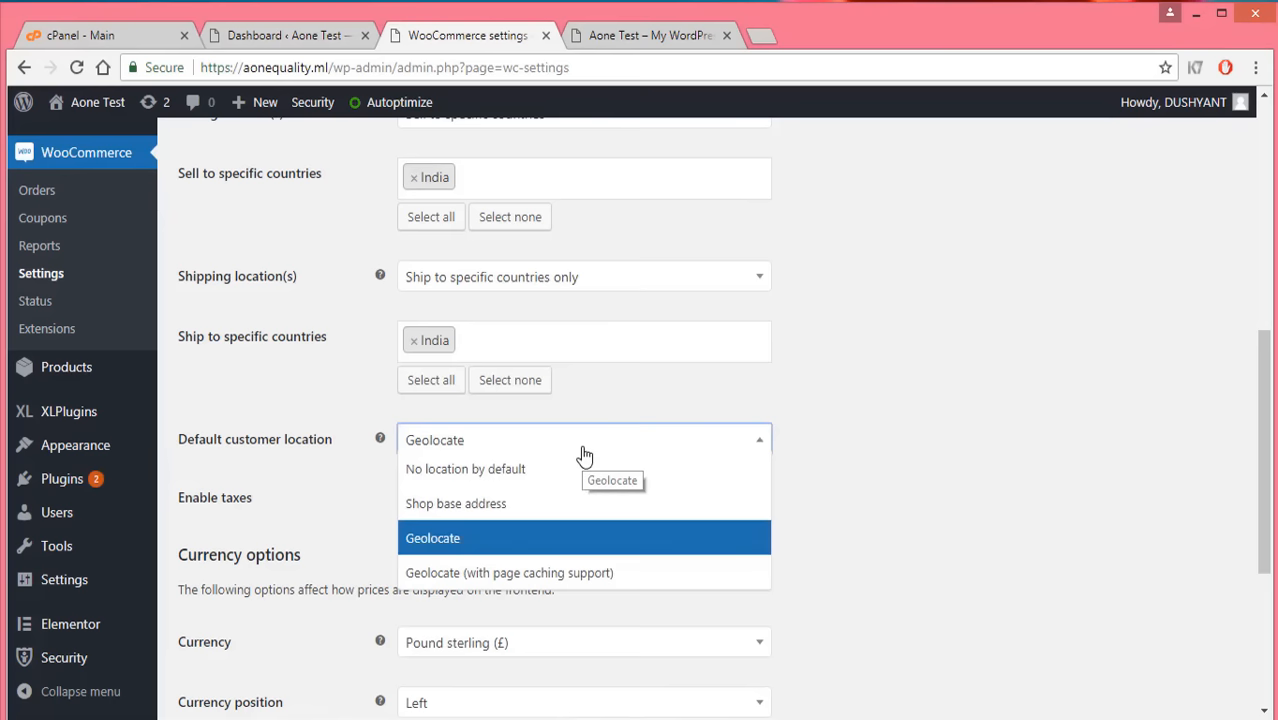
click(530, 505)
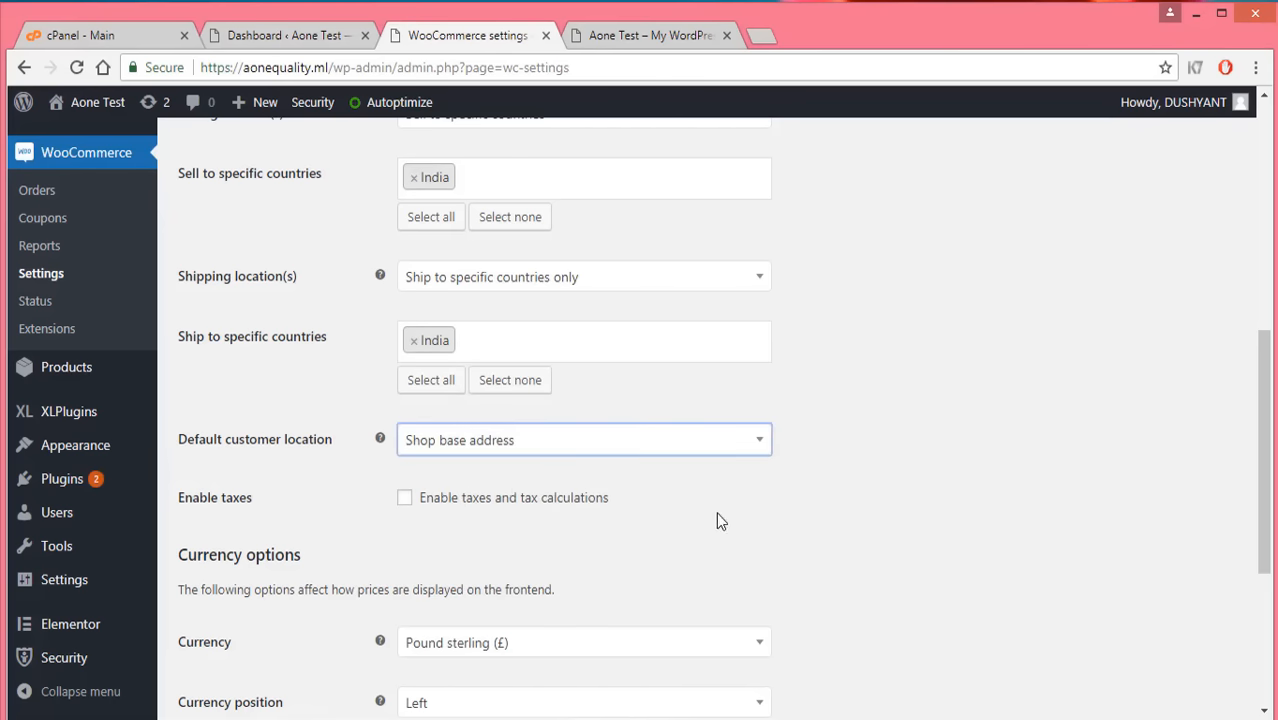
click(608, 448)
click(470, 540)
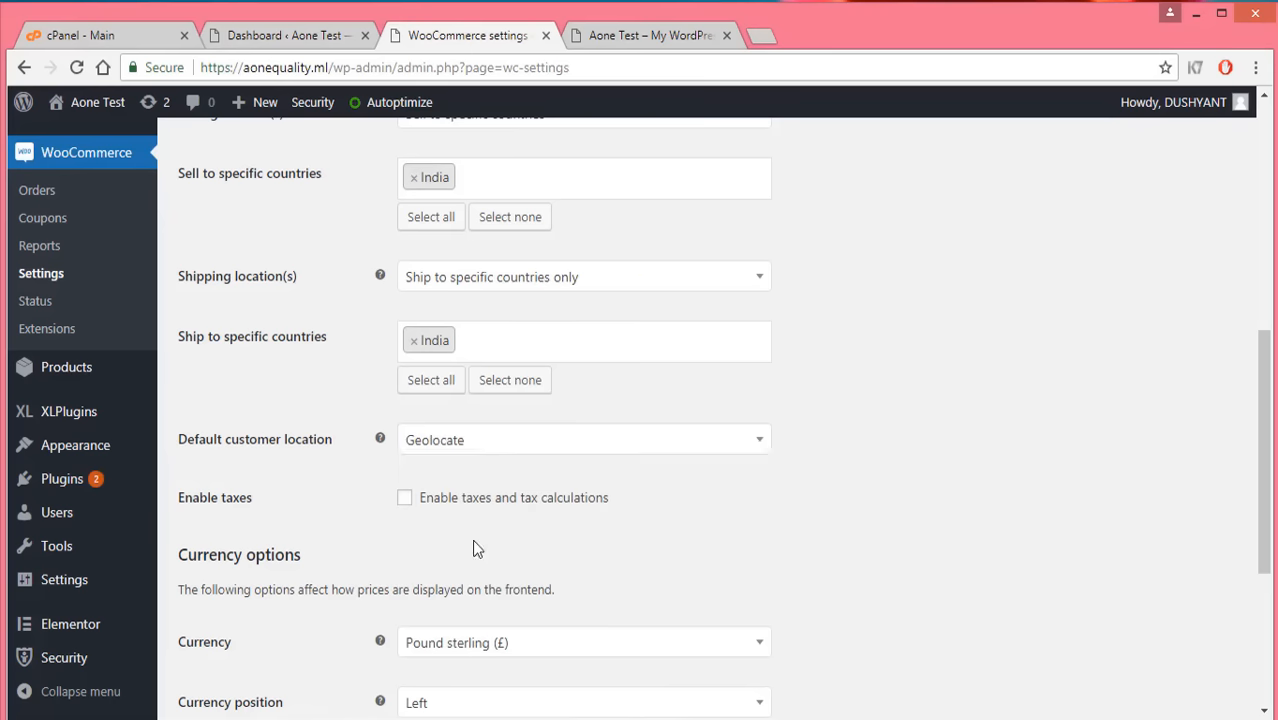
Check which currency the product prices use on the storefront's Jackets category page.
scroll(430, 430, down, 1)
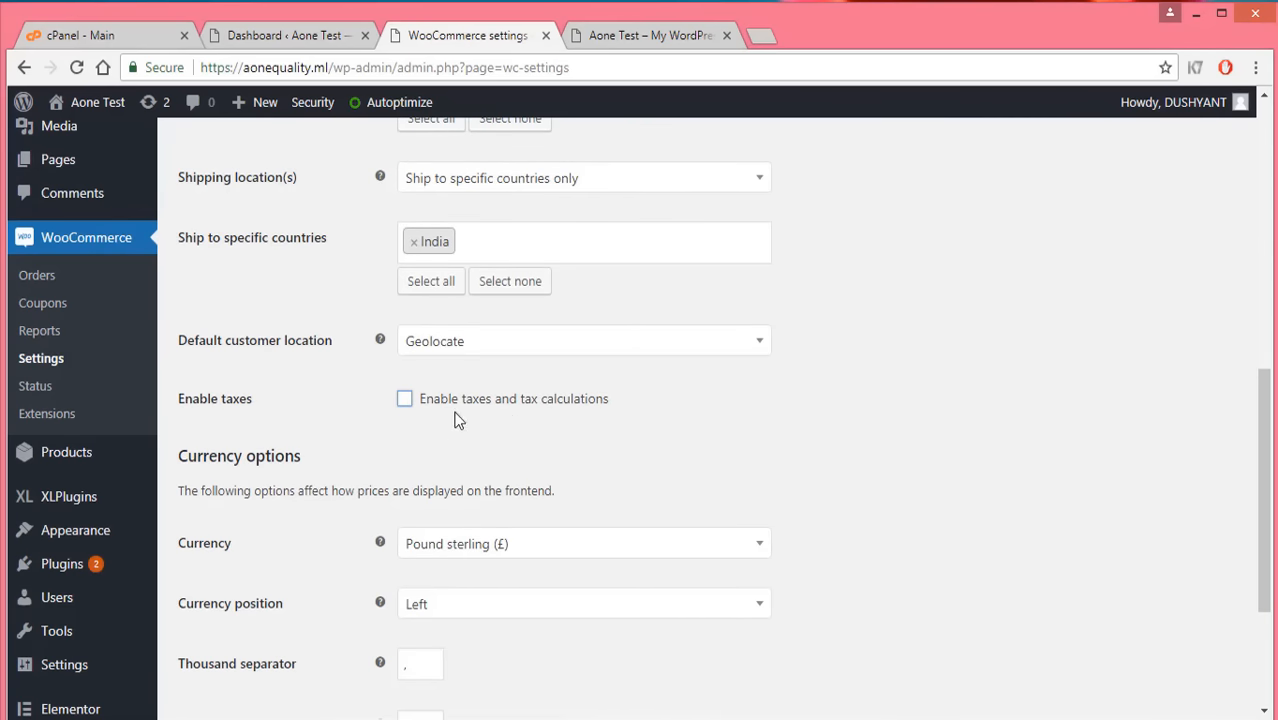
scroll(454, 417, down, 2)
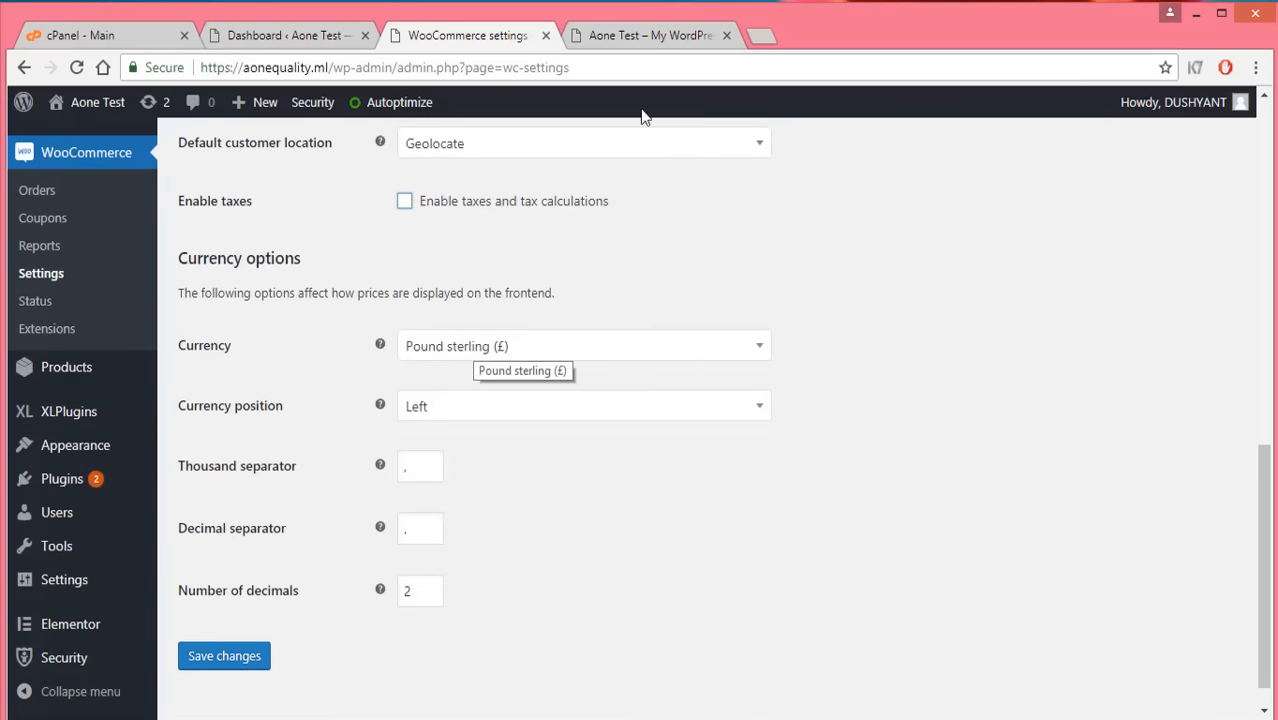
click(688, 38)
scroll(536, 271, down, 3)
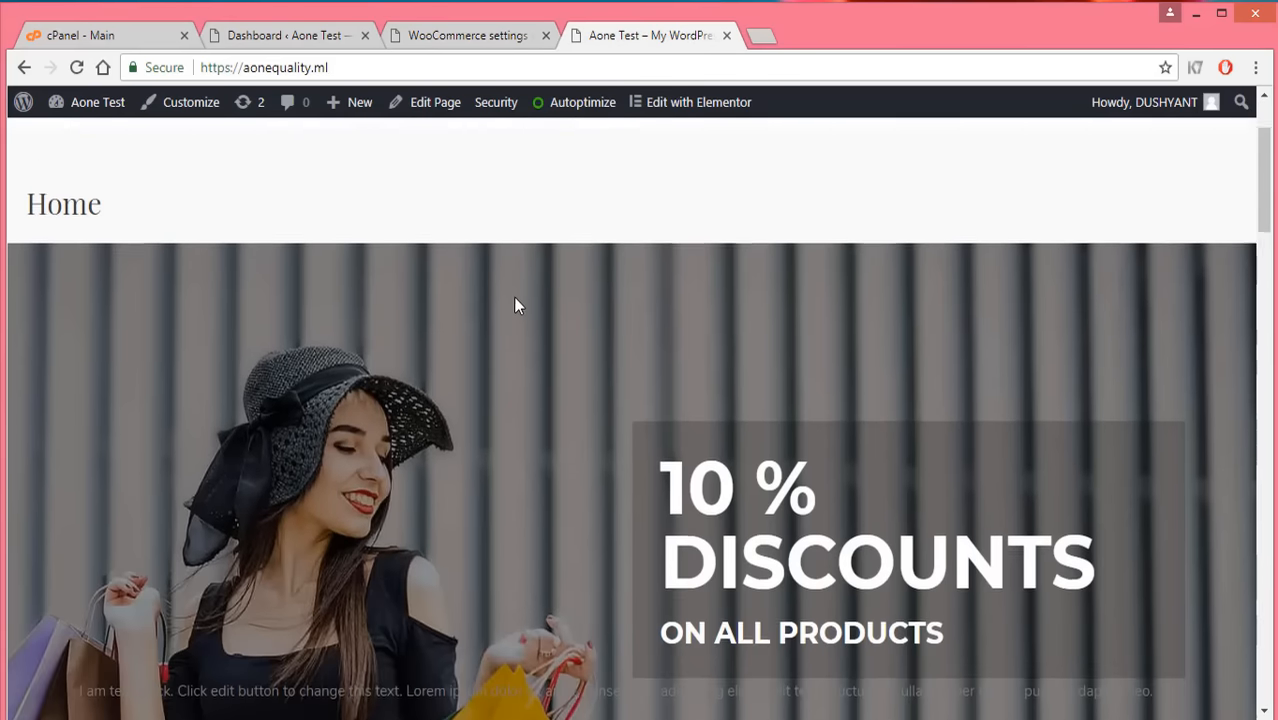
scroll(516, 302, up, 3)
click(407, 236)
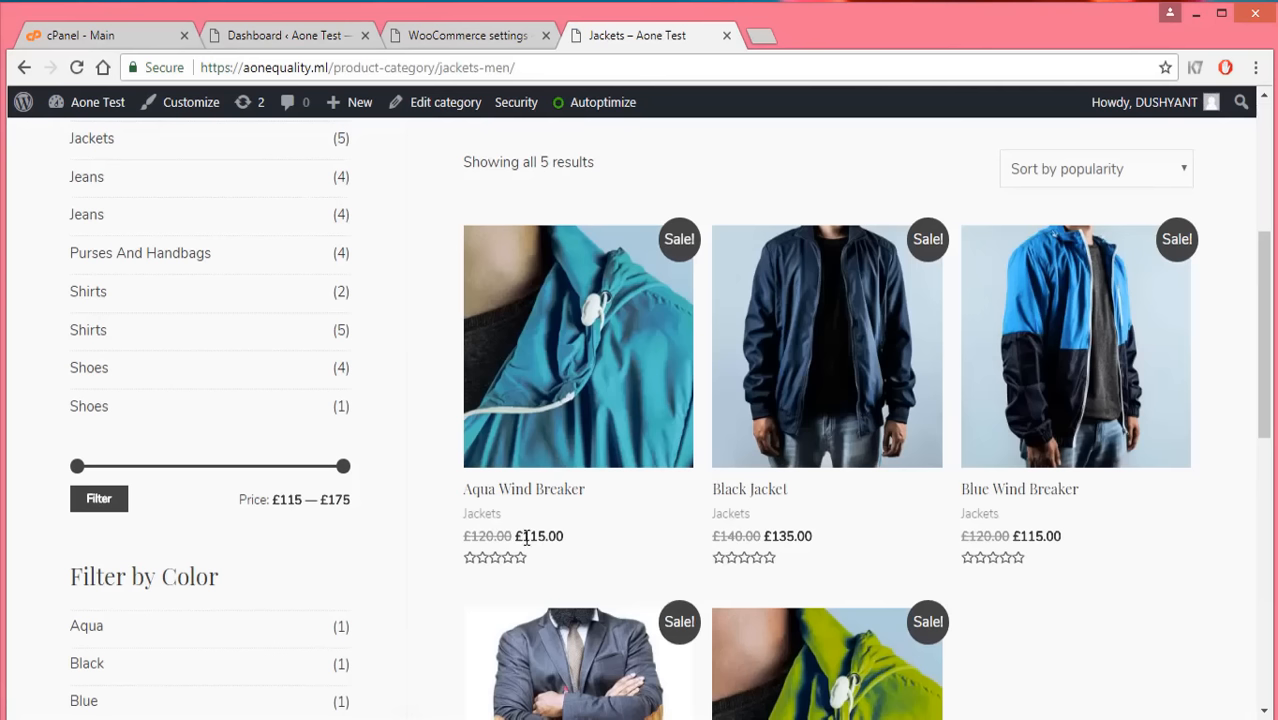
drag(516, 536, 530, 536)
click(612, 533)
Set the store currency to Indian rupee (₹) and save the general WooCommerce settings.
click(434, 42)
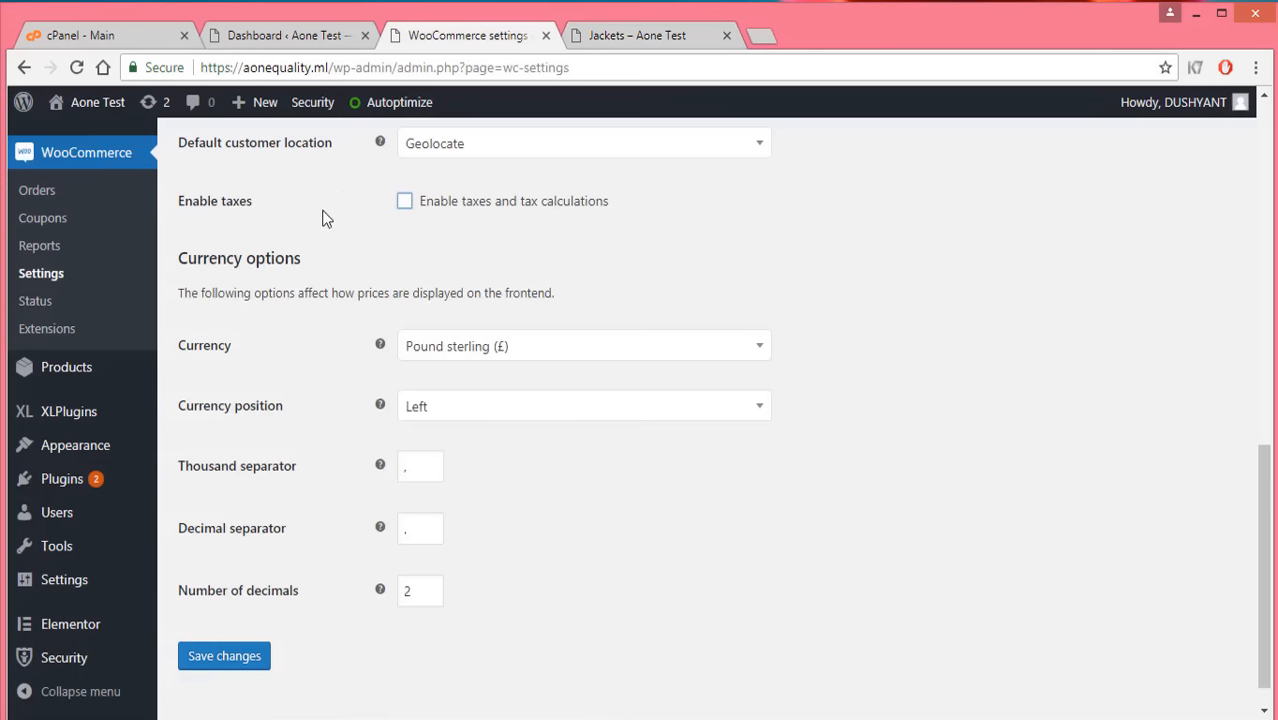
click(518, 356)
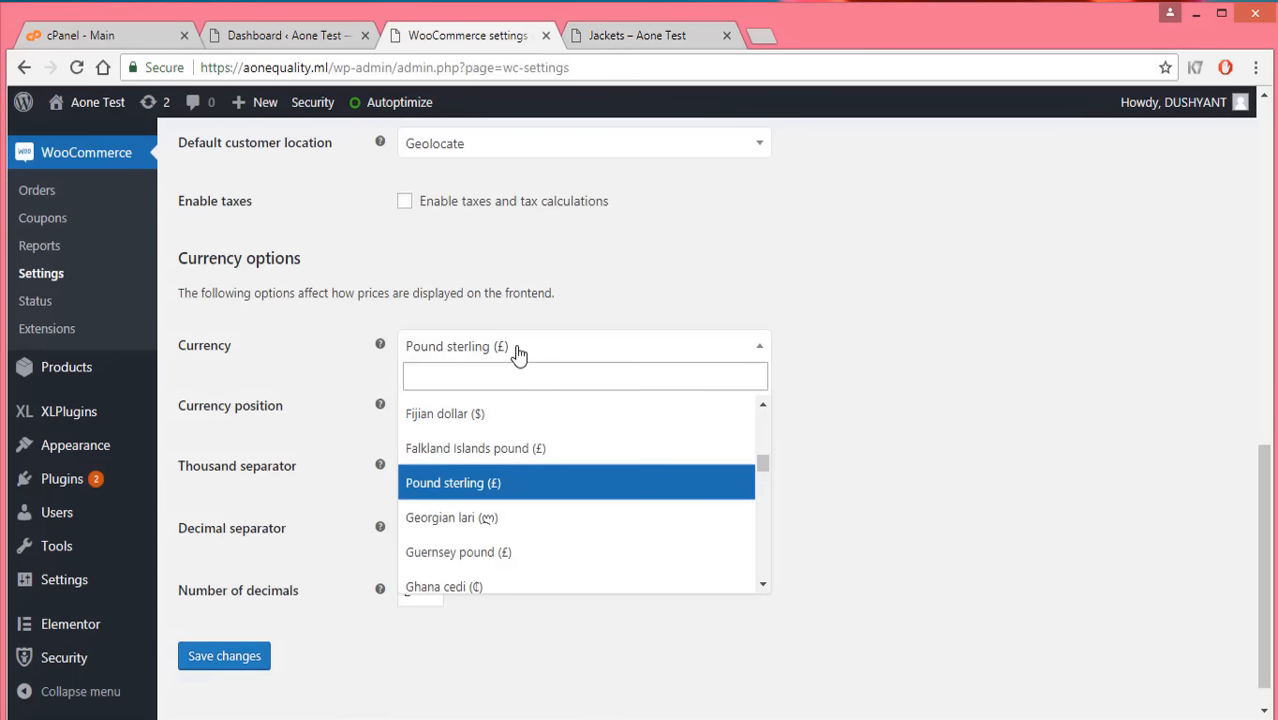
text(rup)
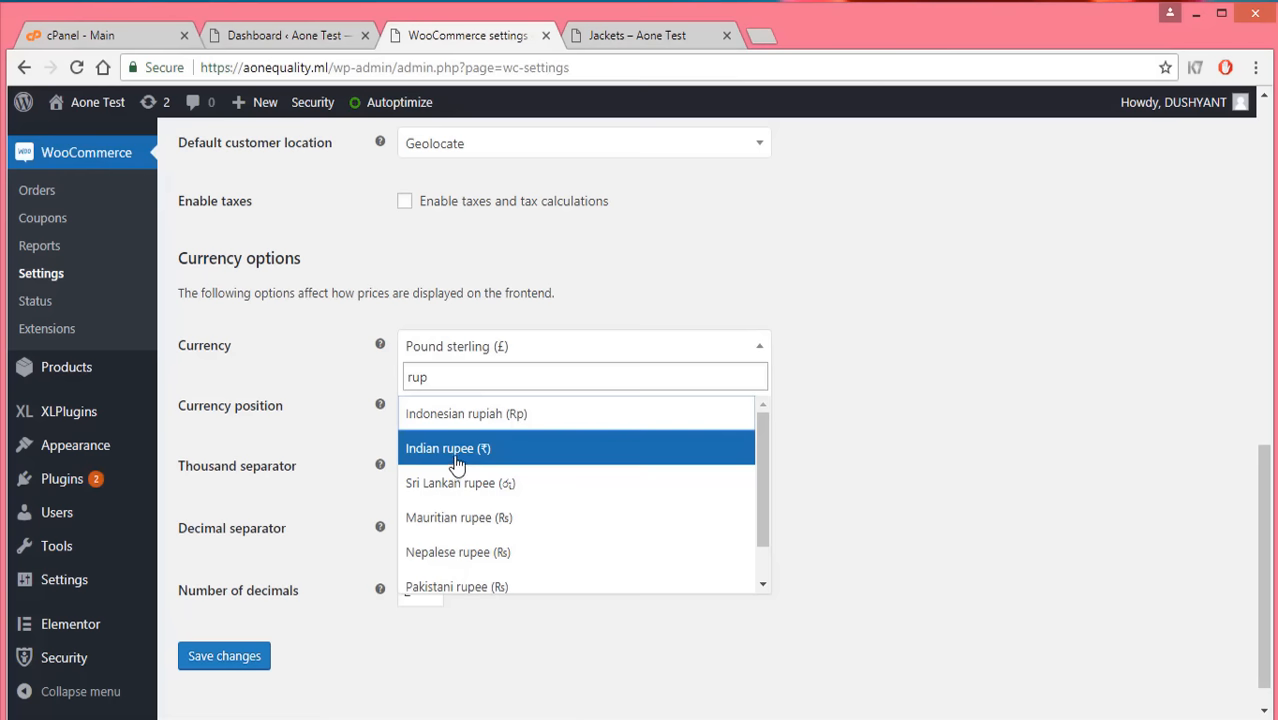
click(456, 450)
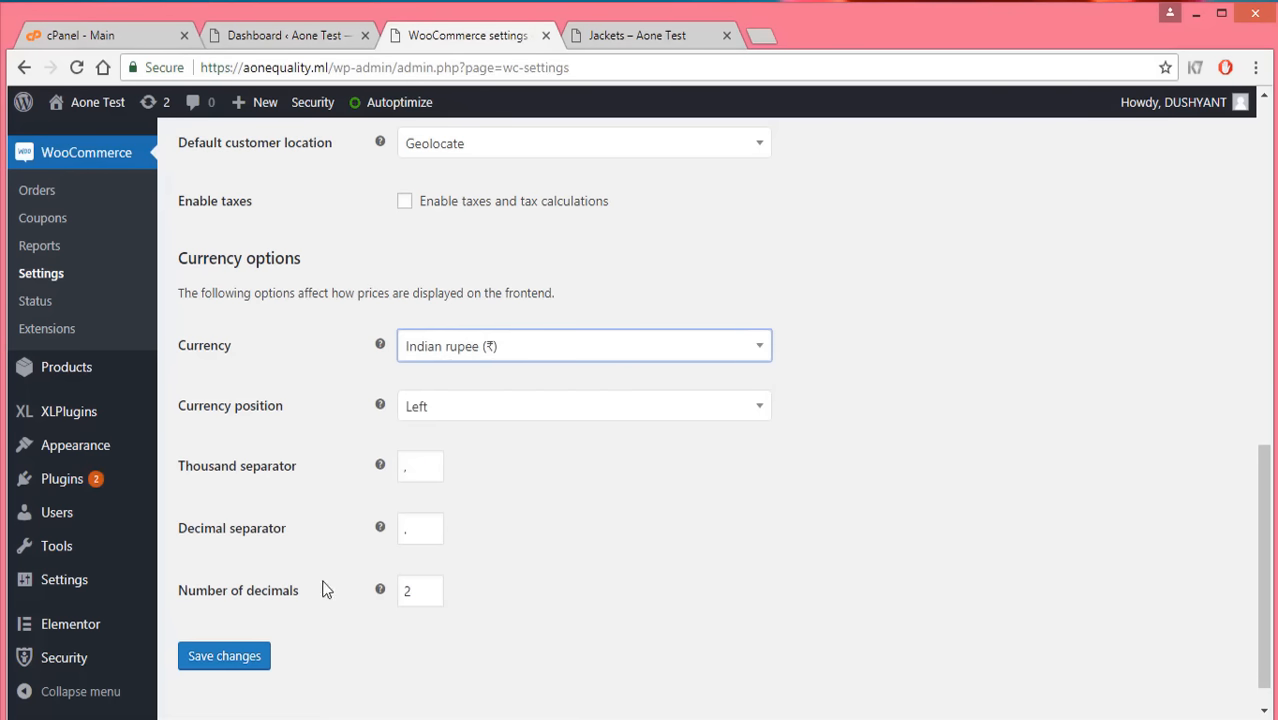
click(222, 656)
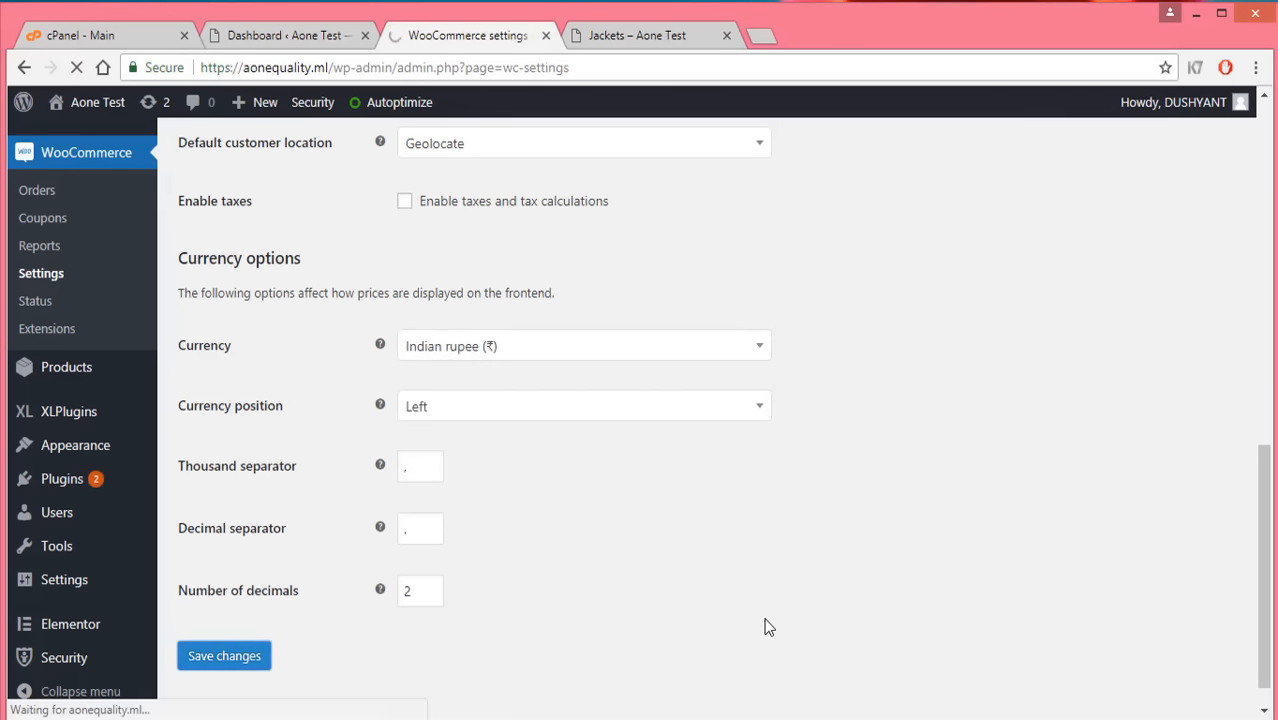
Reload the storefront's Jackets category page and check the currency of the product prices.
click(630, 35)
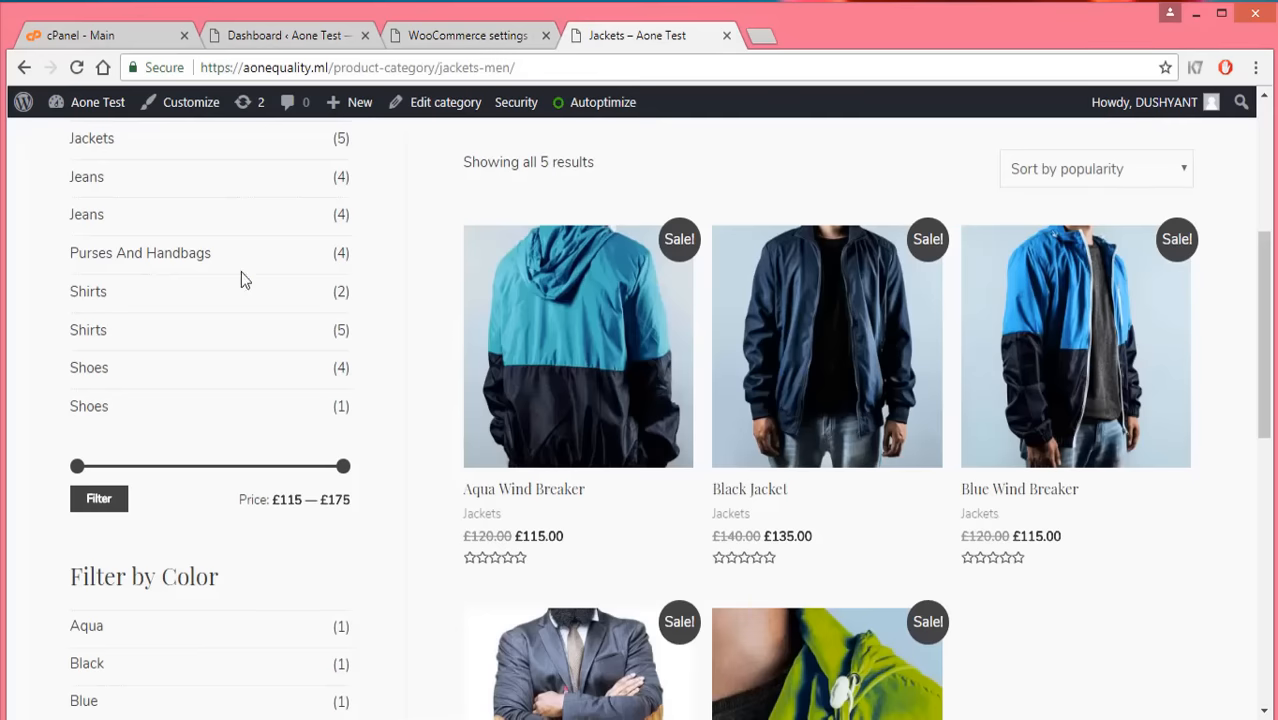
scroll(141, 208, up, 1)
scroll(141, 208, up, 1)
click(79, 70)
scroll(530, 530, down, 2)
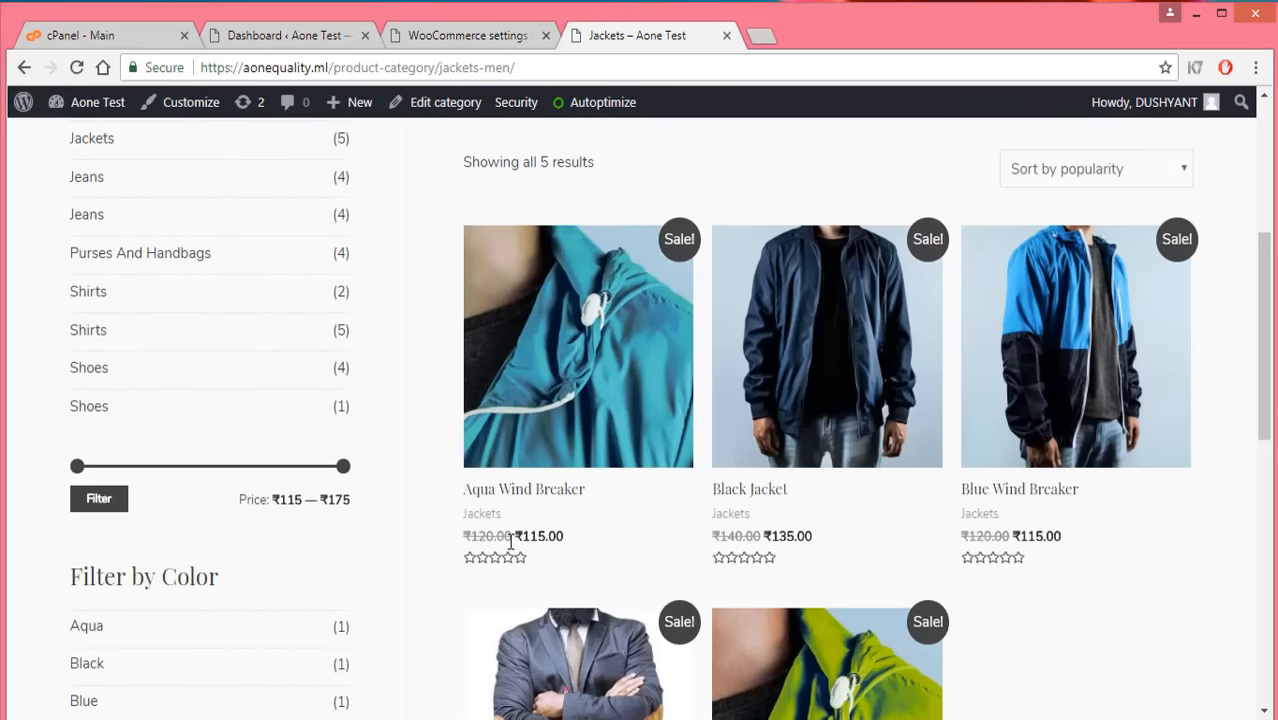
drag(512, 537, 518, 538)
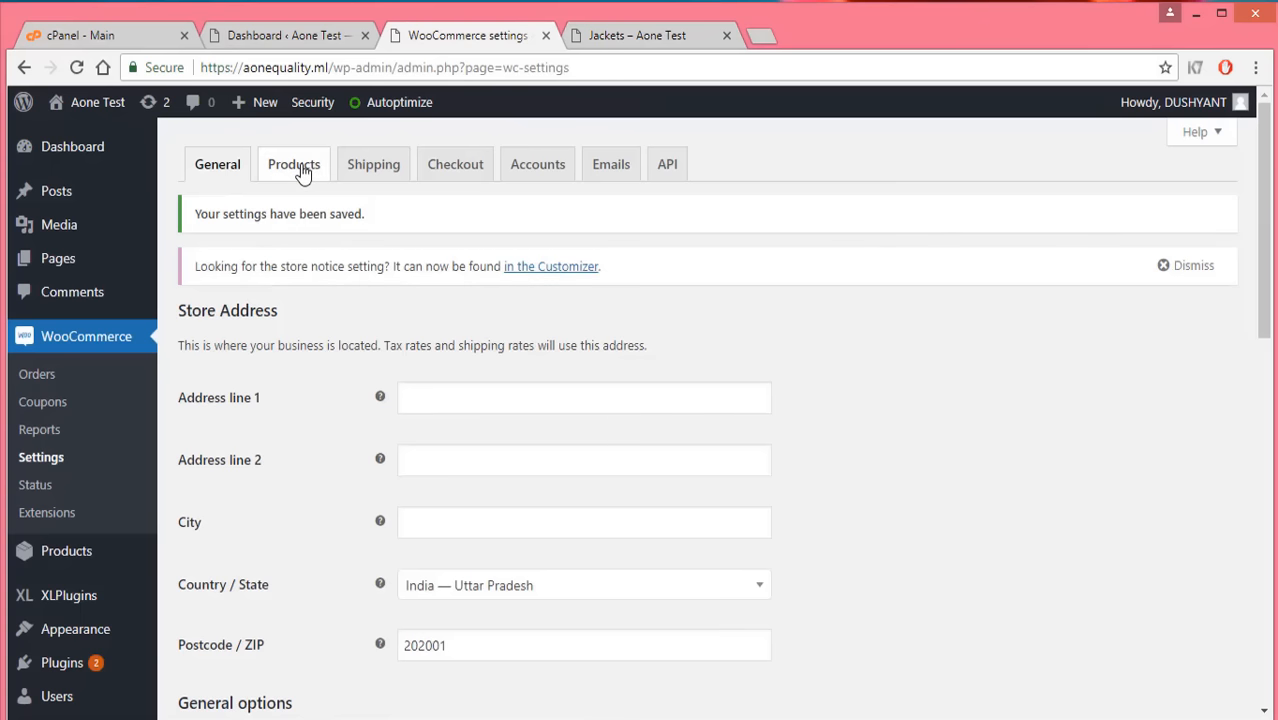
Open the WooCommerce product settings and review the shop page, add to cart and measurement unit options.
click(302, 170)
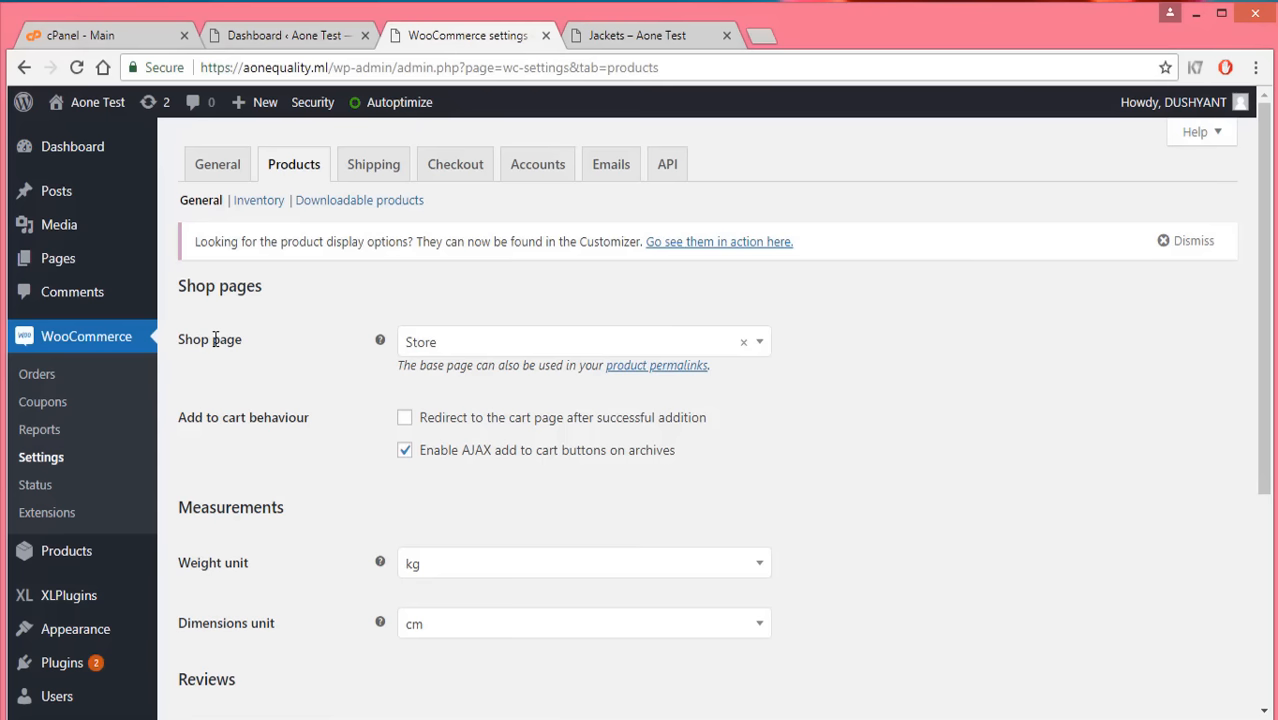
click(679, 343)
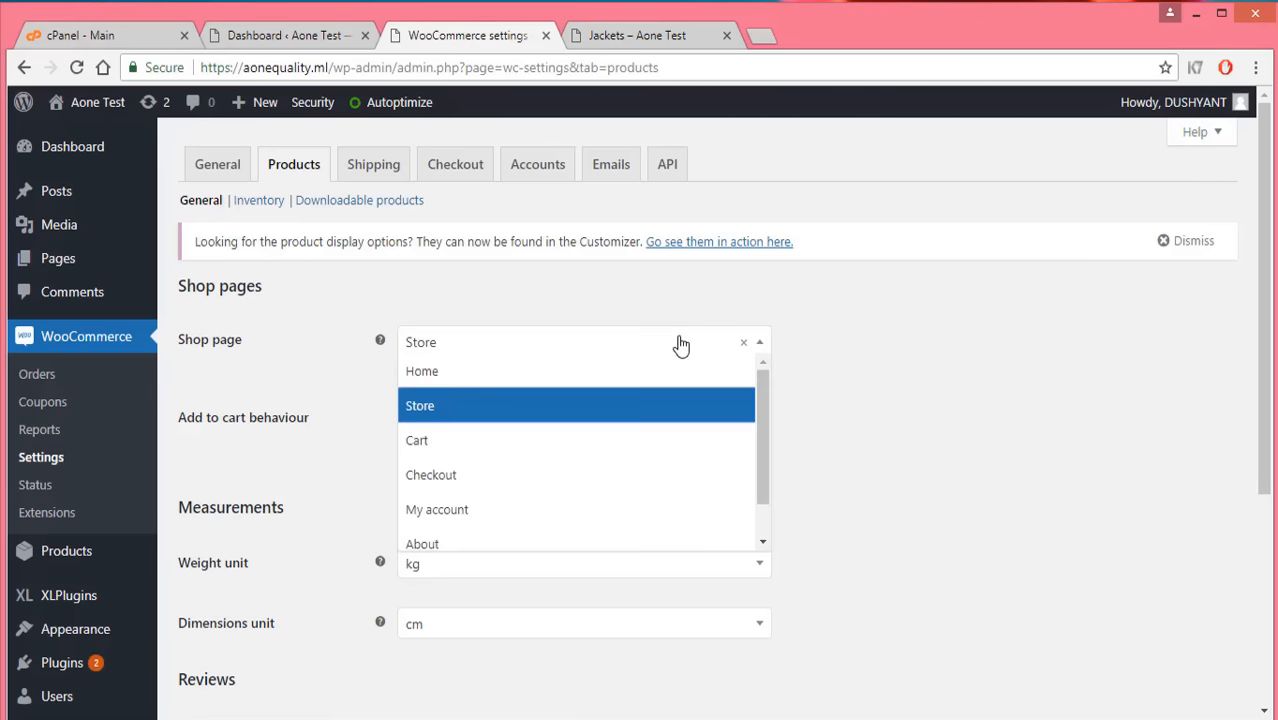
click(679, 343)
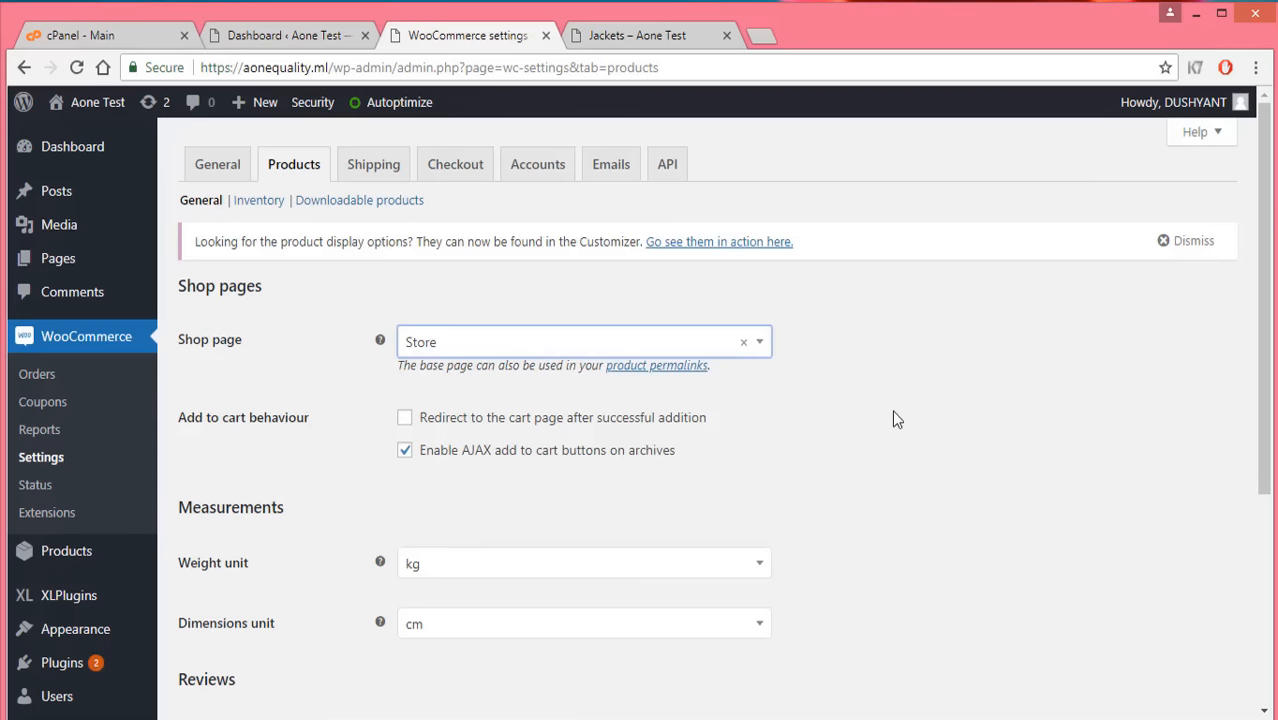
scroll(940, 412, down, 3)
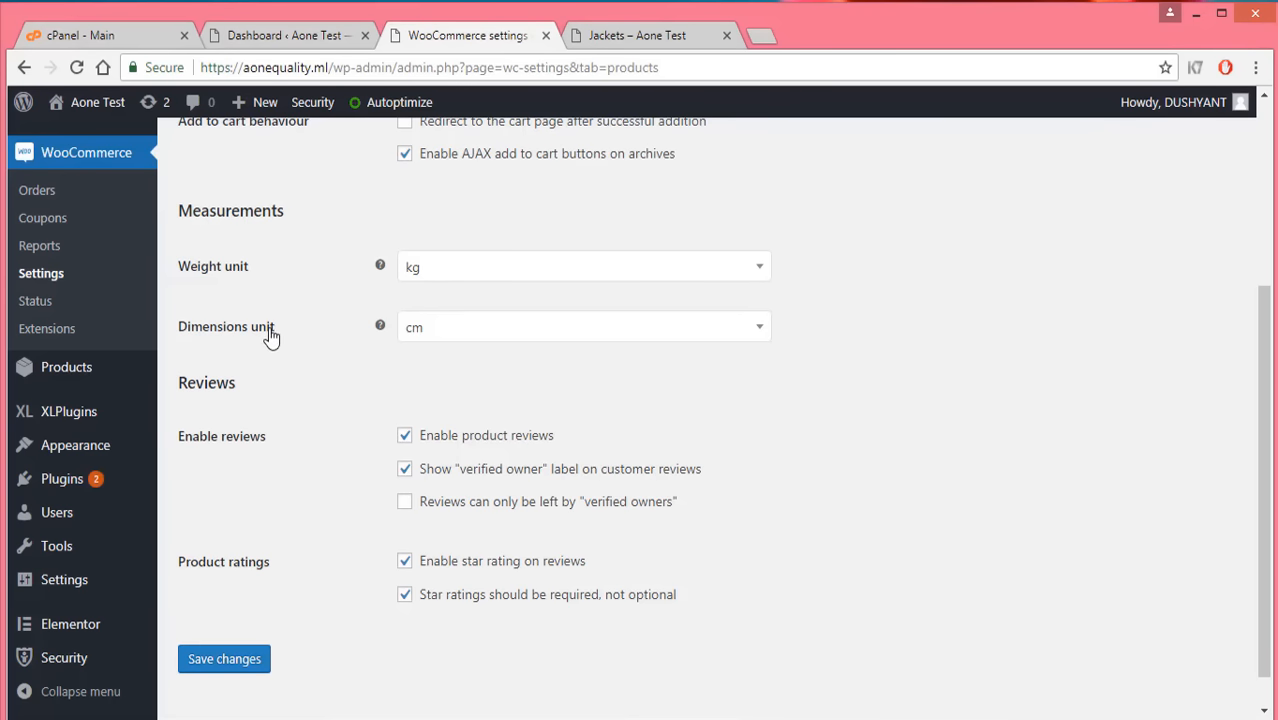
click(476, 340)
click(940, 370)
scroll(940, 370, down, 1)
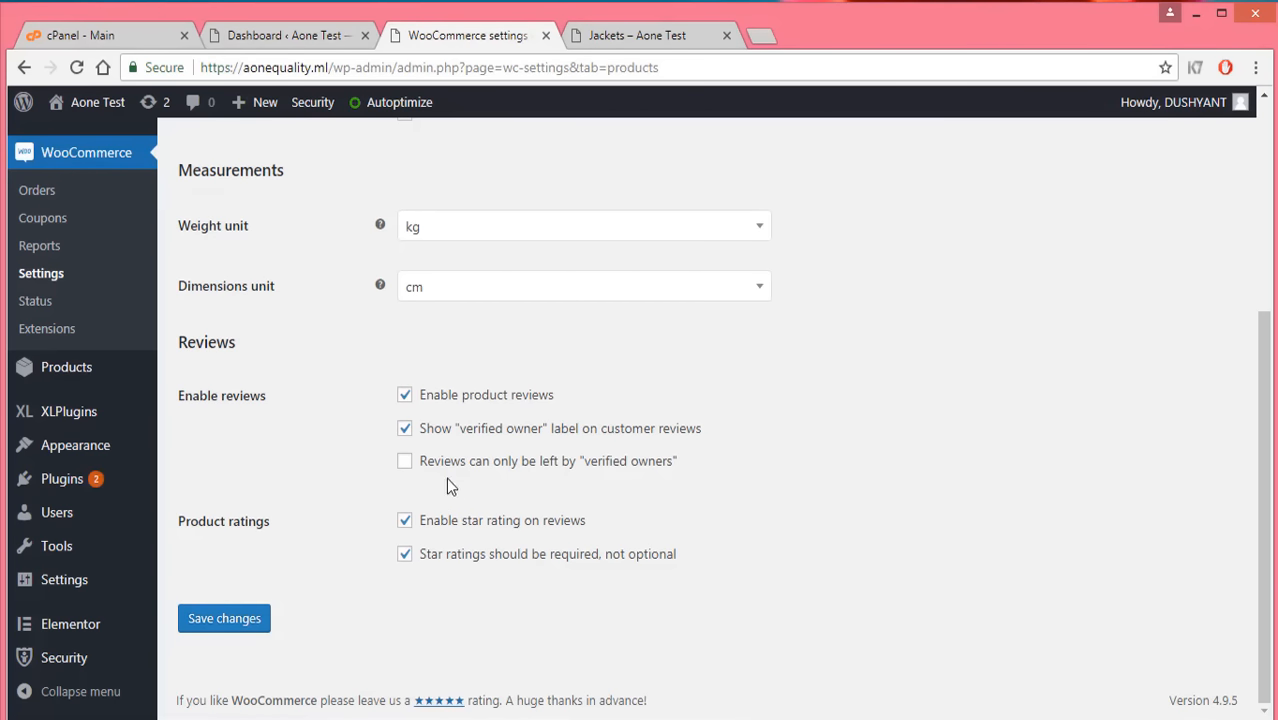
Try out the verified owner review options and the star rating options for product reviews.
click(403, 470)
click(405, 430)
click(405, 521)
click(404, 556)
scroll(300, 373, up, 5)
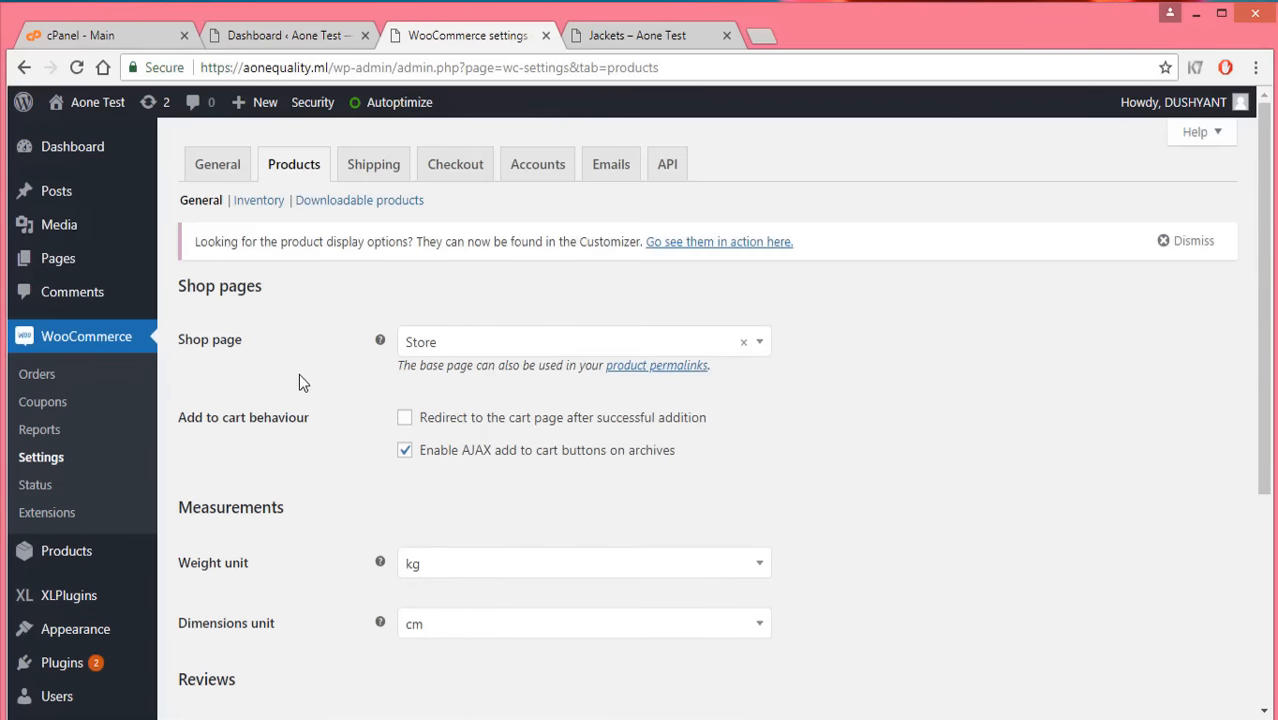
Open the product inventory settings, switch stock management off and on again, and check the hold stock time.
click(256, 203)
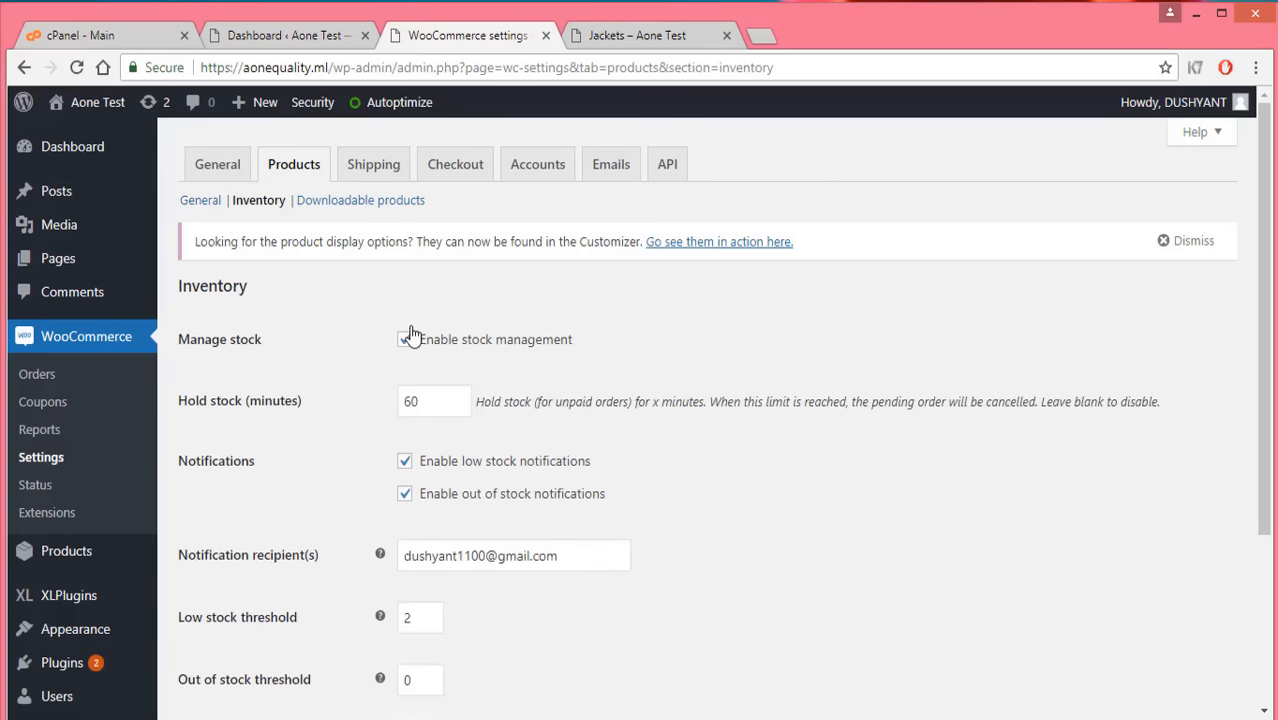
click(402, 340)
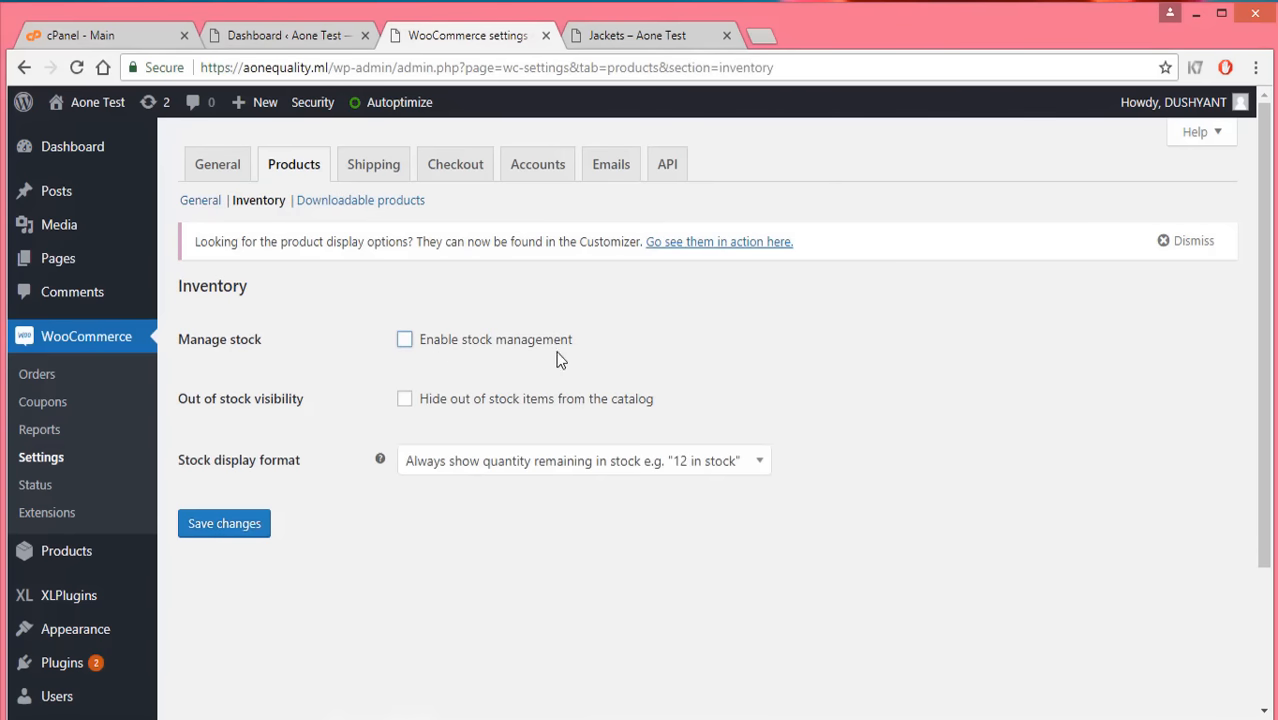
click(405, 341)
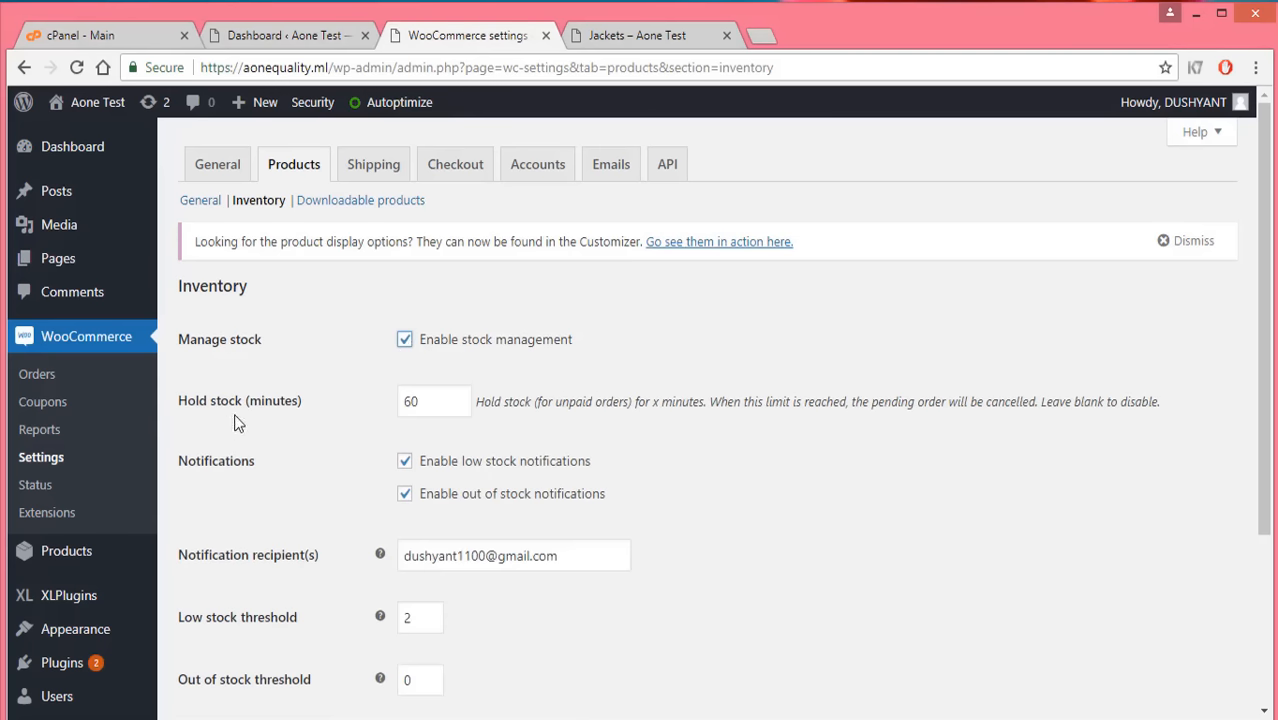
click(430, 400)
click(771, 458)
scroll(771, 458, down, 1)
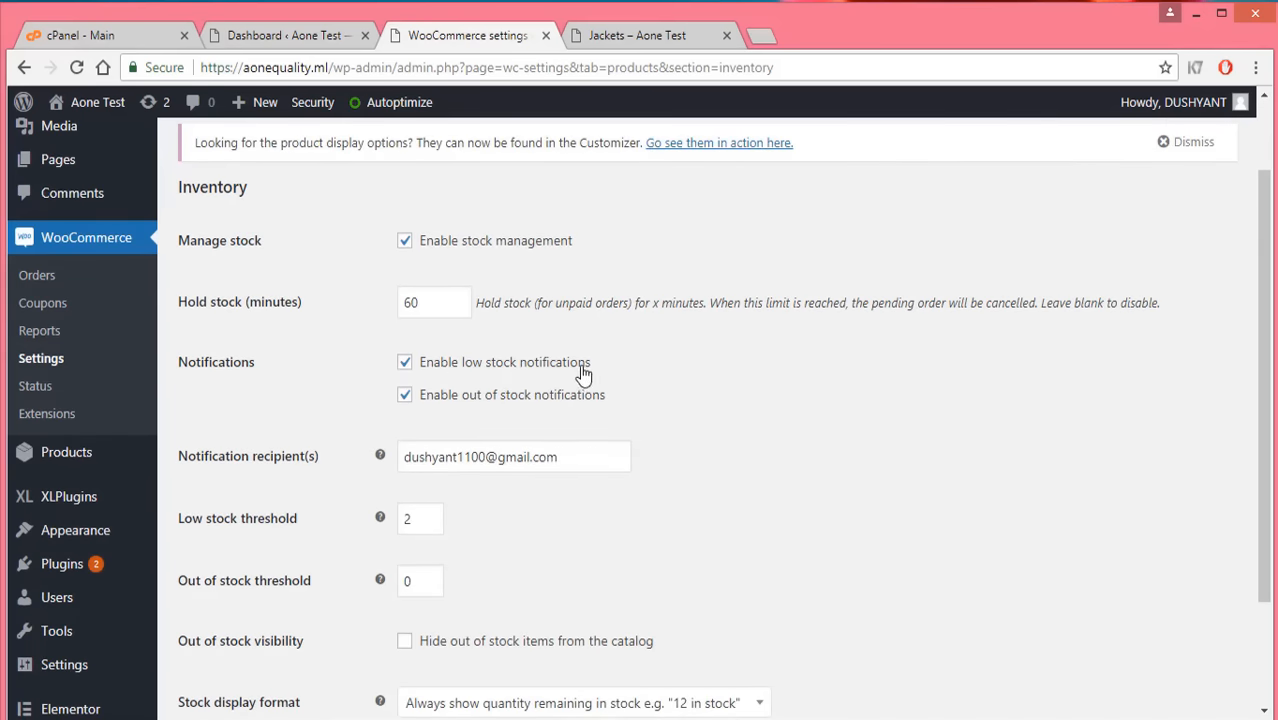
Switch the low stock notifications off and back on repeatedly.
click(404, 363)
click(404, 363)
click(402, 364)
click(403, 363)
click(402, 364)
click(403, 364)
scroll(265, 377, down, 1)
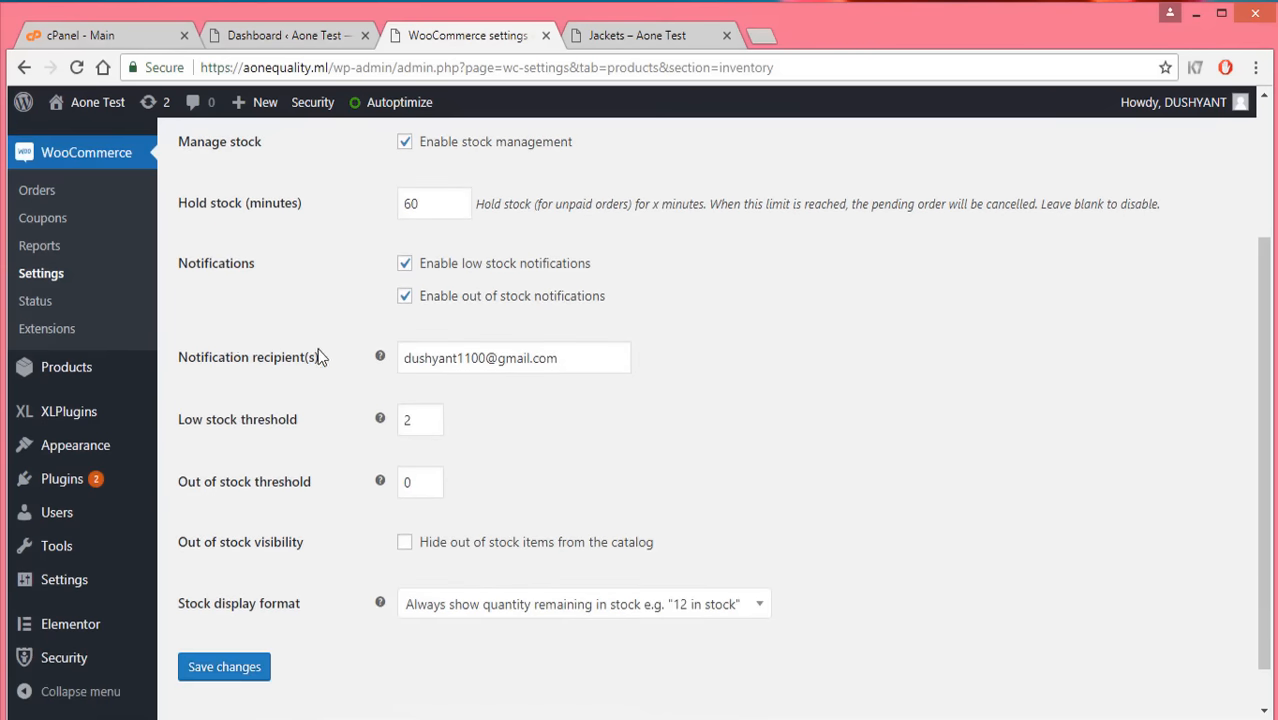
Check the notification recipient and stock thresholds, and enable hiding out of stock items from the catalog.
click(570, 372)
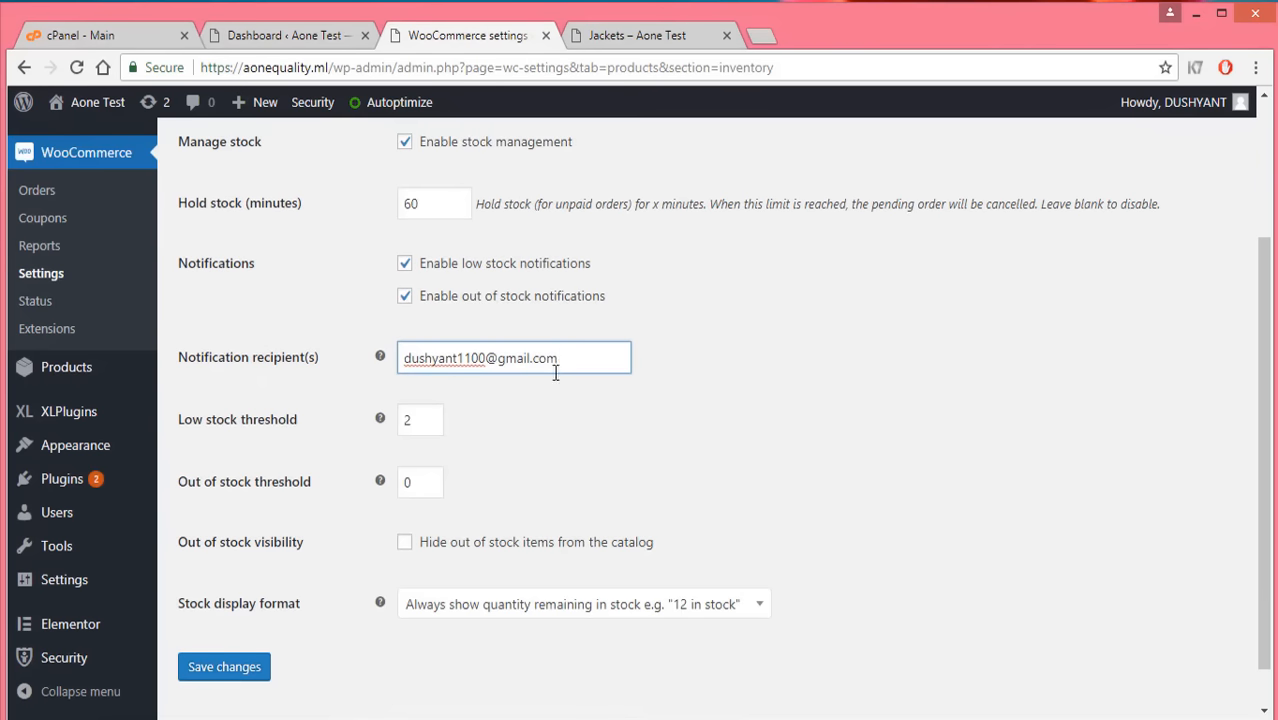
scroll(788, 452, down, 1)
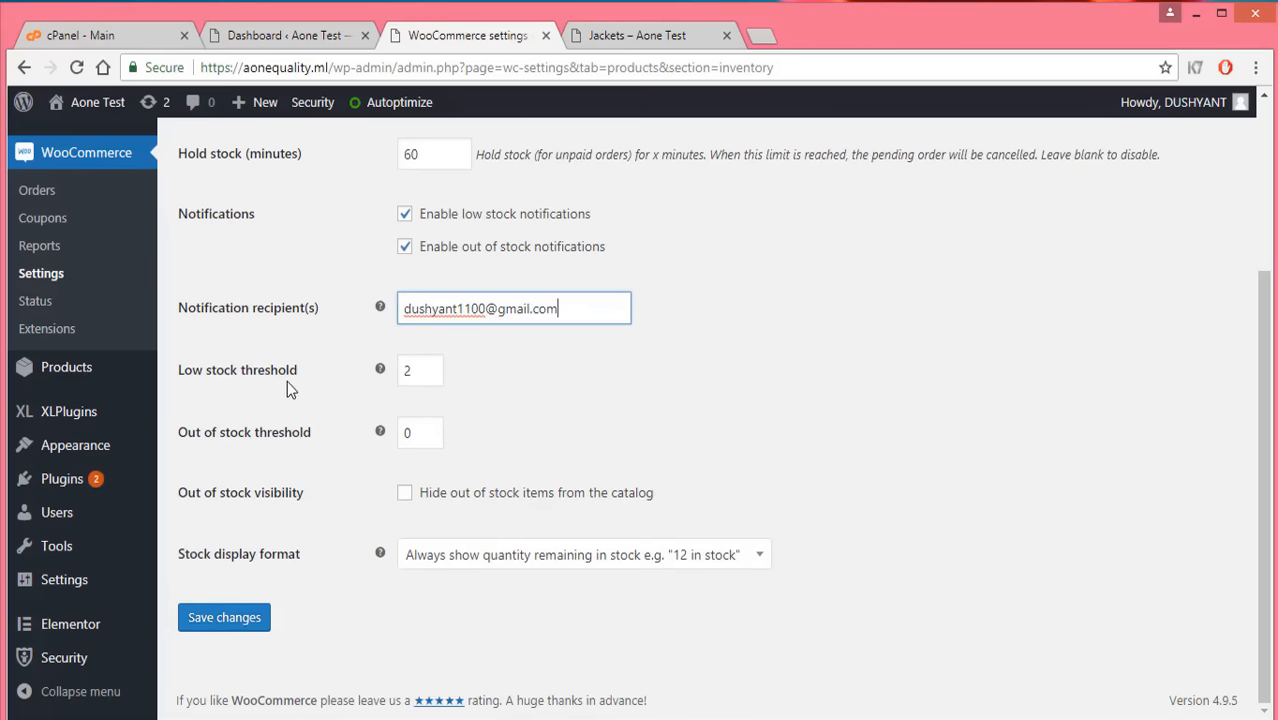
click(413, 371)
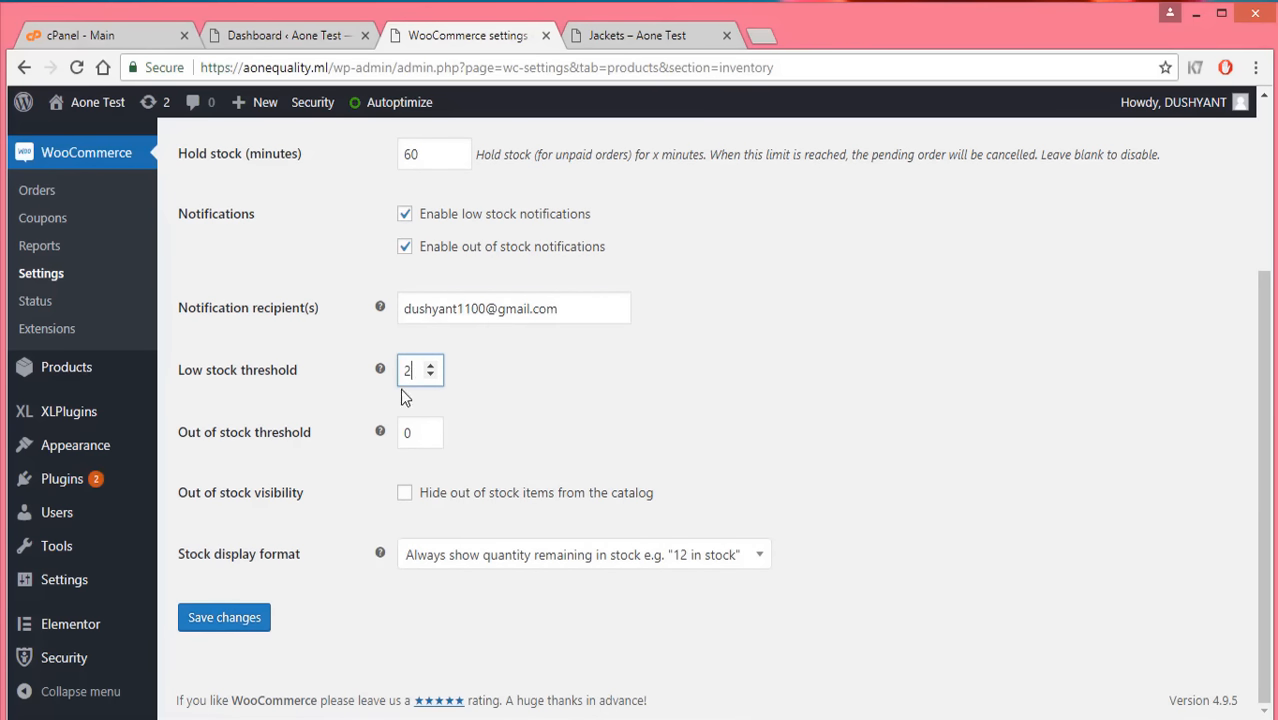
click(441, 449)
click(405, 499)
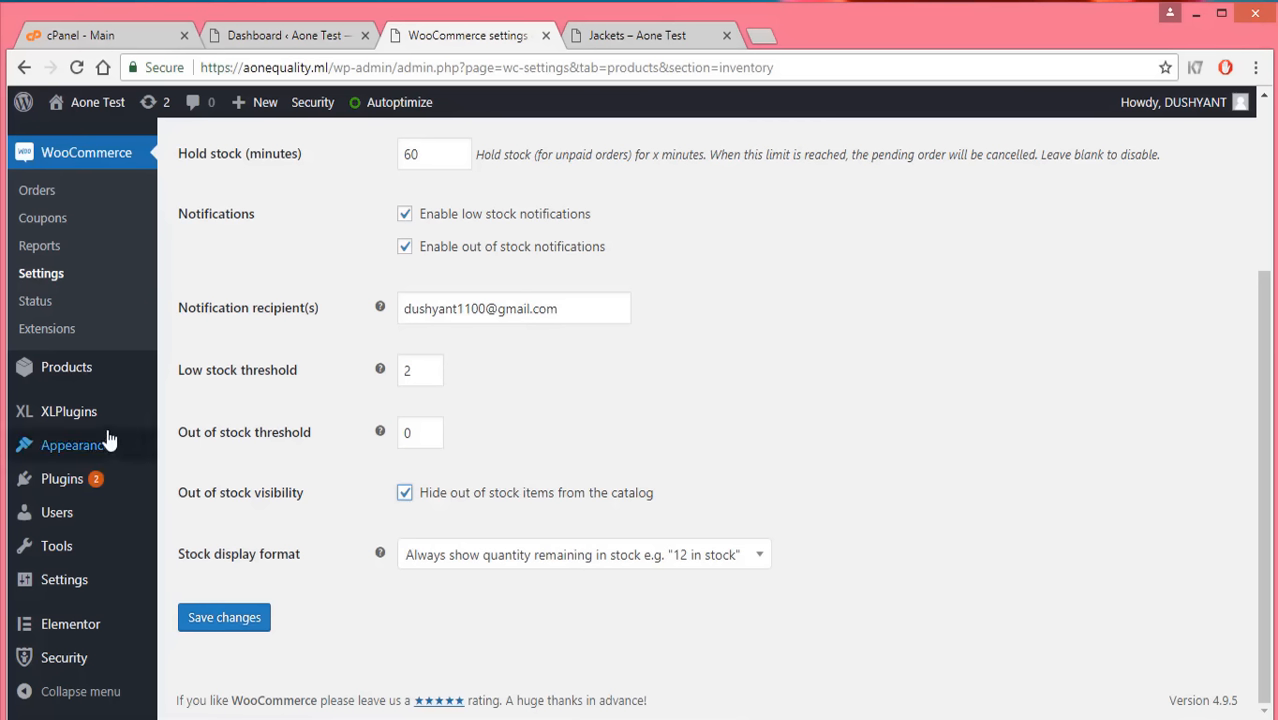
mouse_move(62, 386)
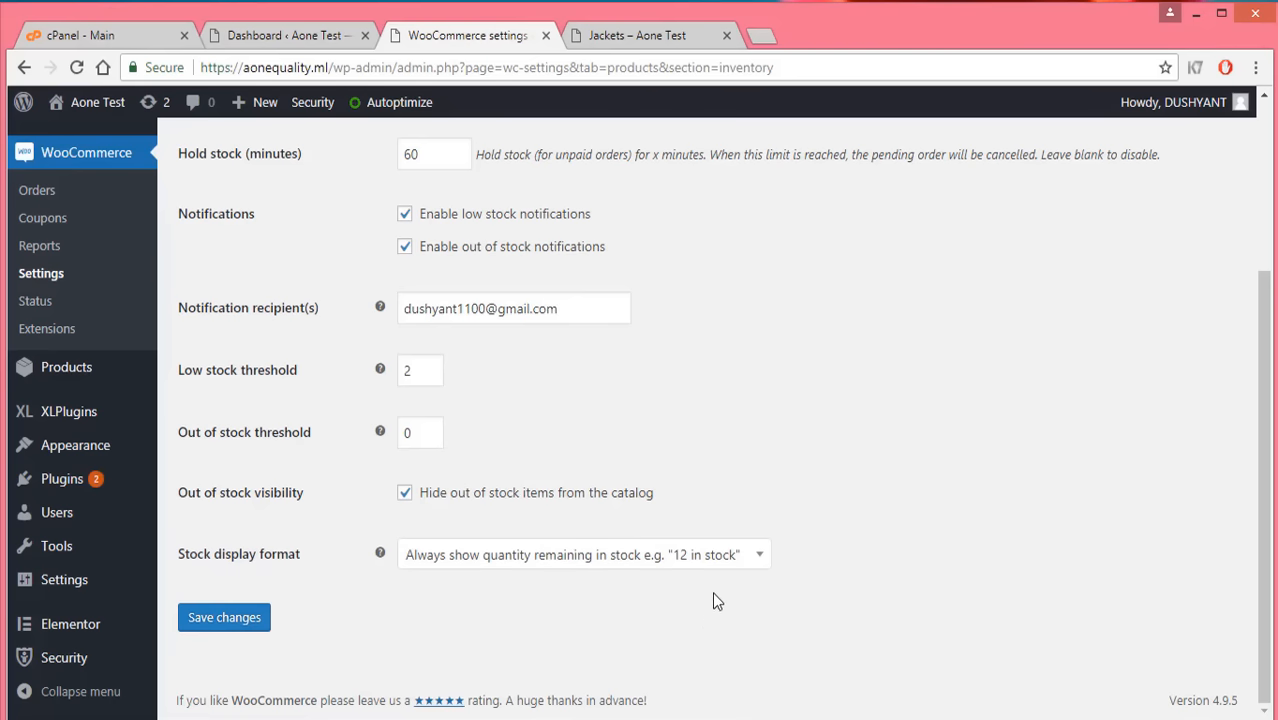
Review the available stock display formats in the inventory settings.
click(716, 568)
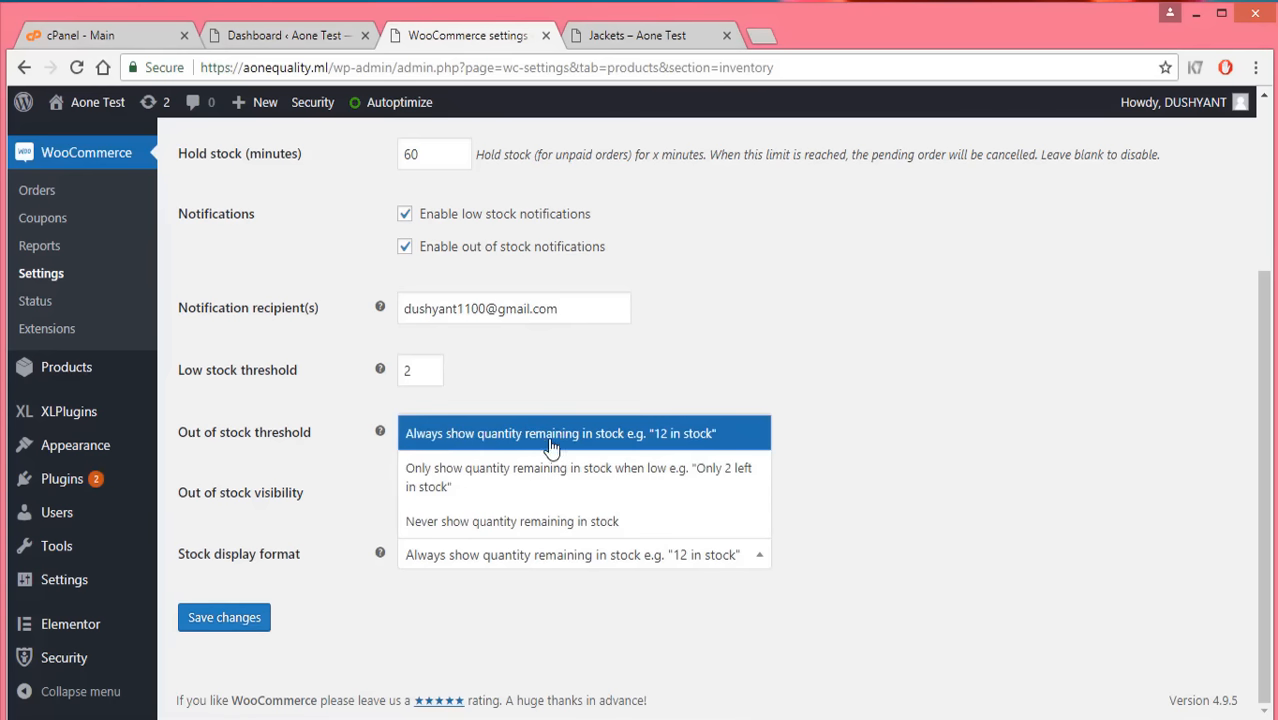
click(970, 495)
scroll(345, 377, up, 3)
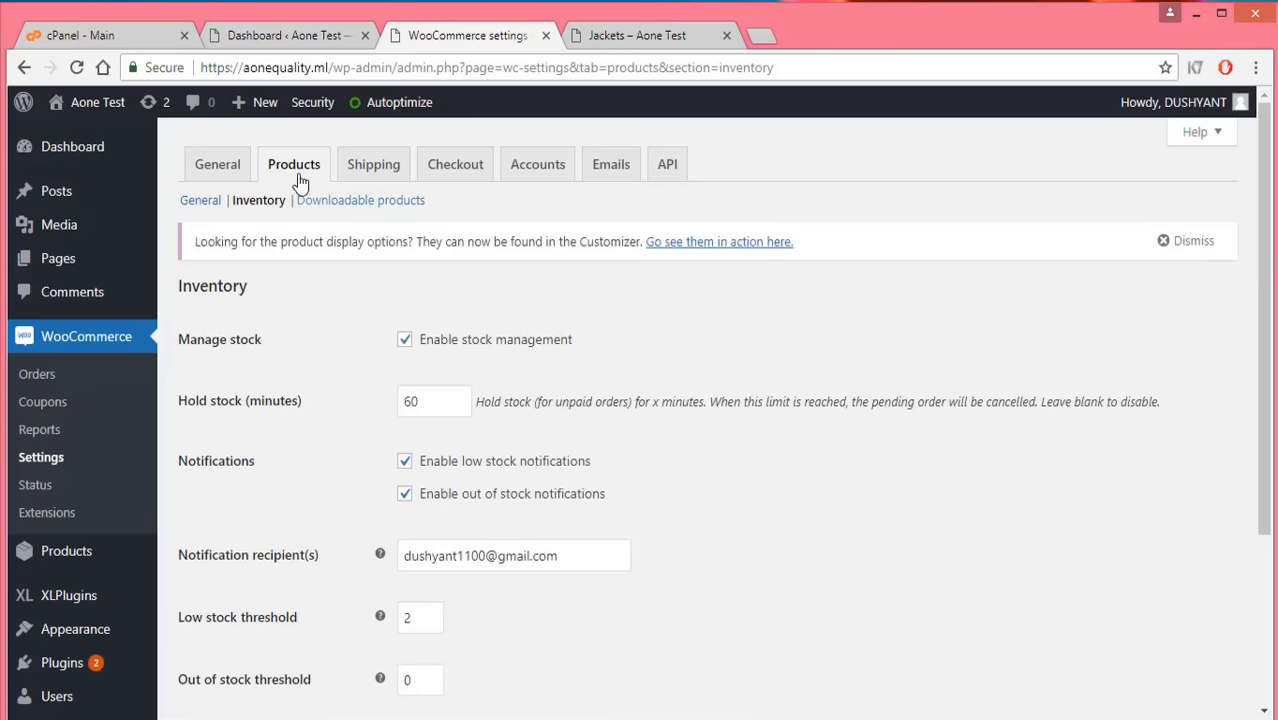
In the downloadable products settings, choose Force downloads as the file download method and enable Downloads require login.
click(341, 208)
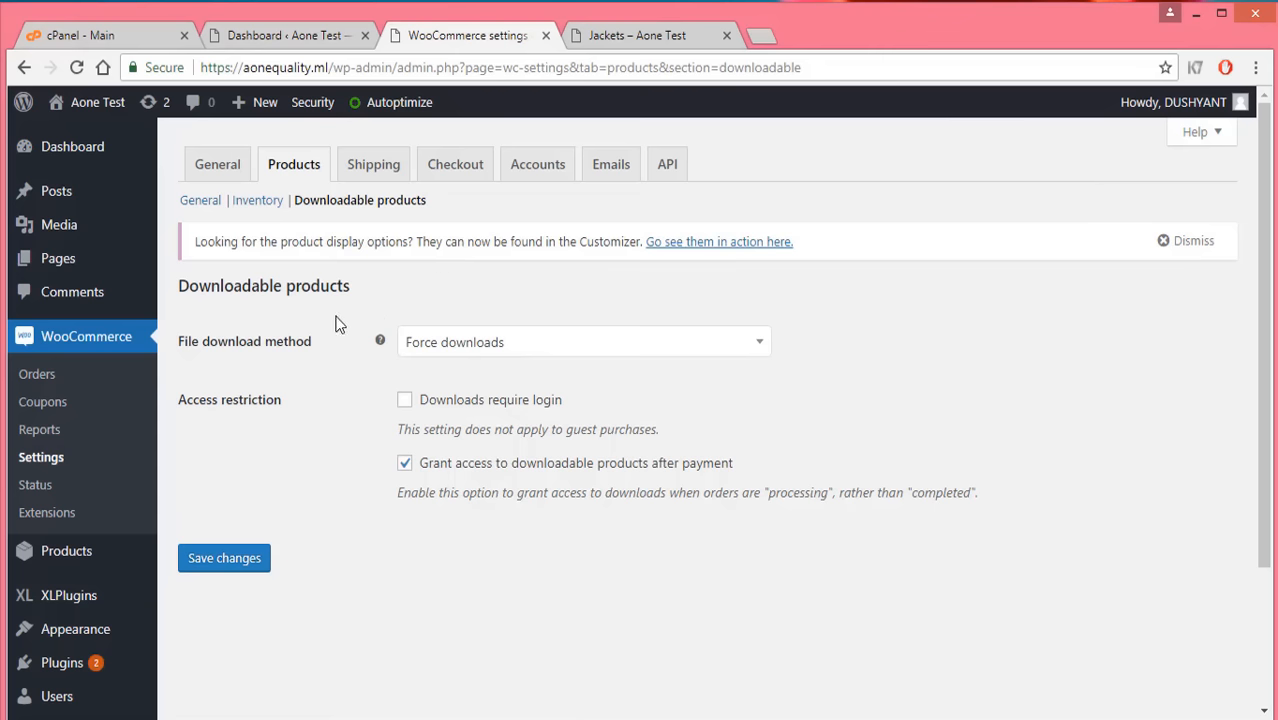
click(458, 350)
click(458, 371)
click(405, 405)
Leave the downloadable products settings without saving, read the shipping zones information and open the shipping options.
click(372, 178)
click(722, 180)
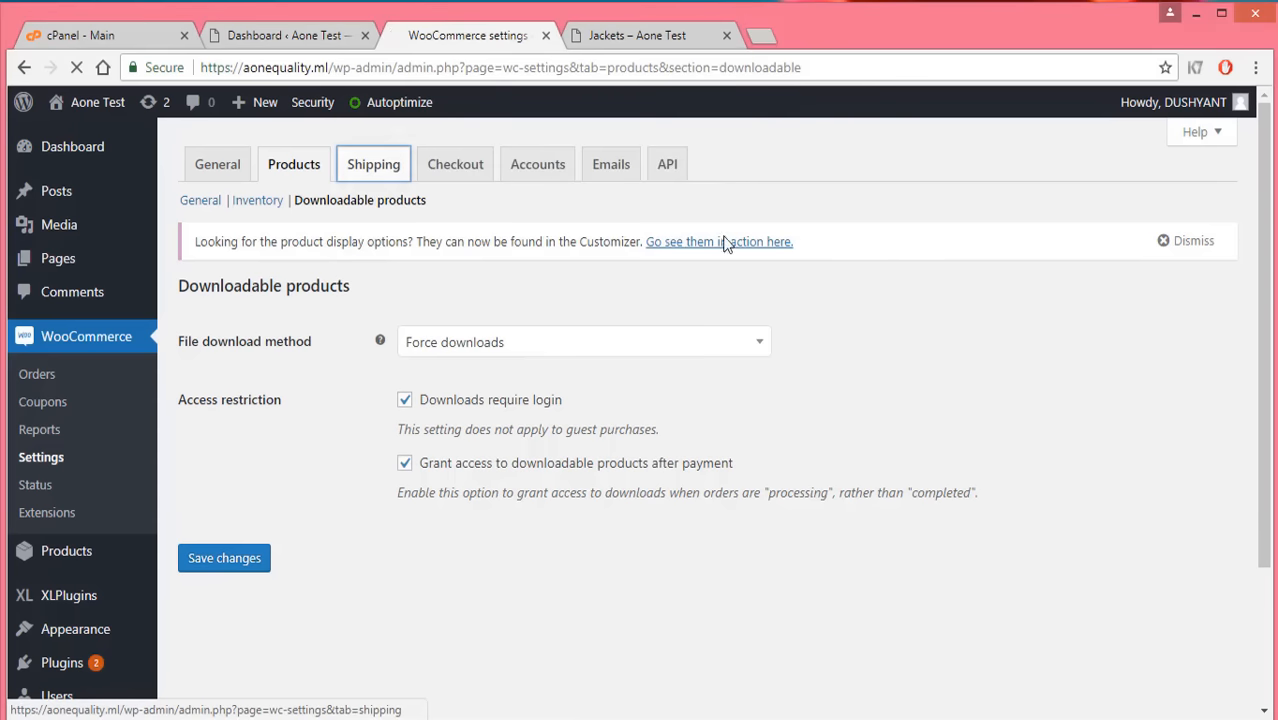
scroll(785, 457, down, 2)
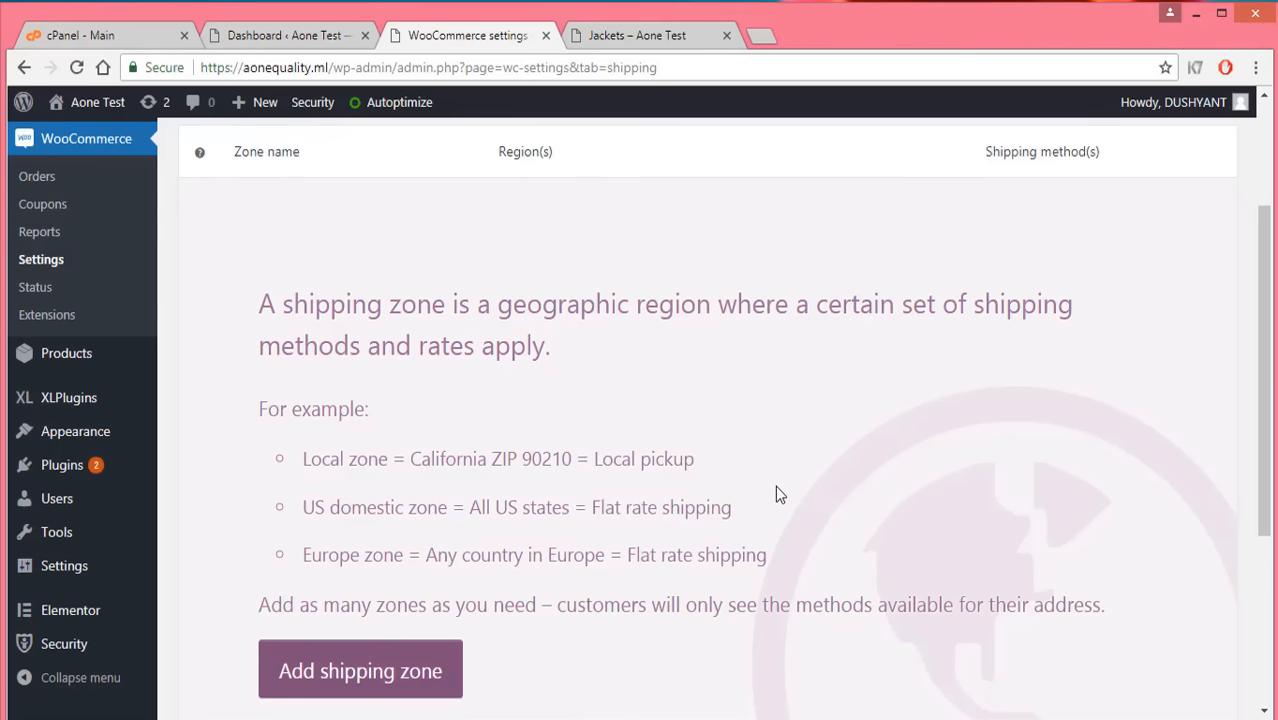
scroll(790, 500, up, 2)
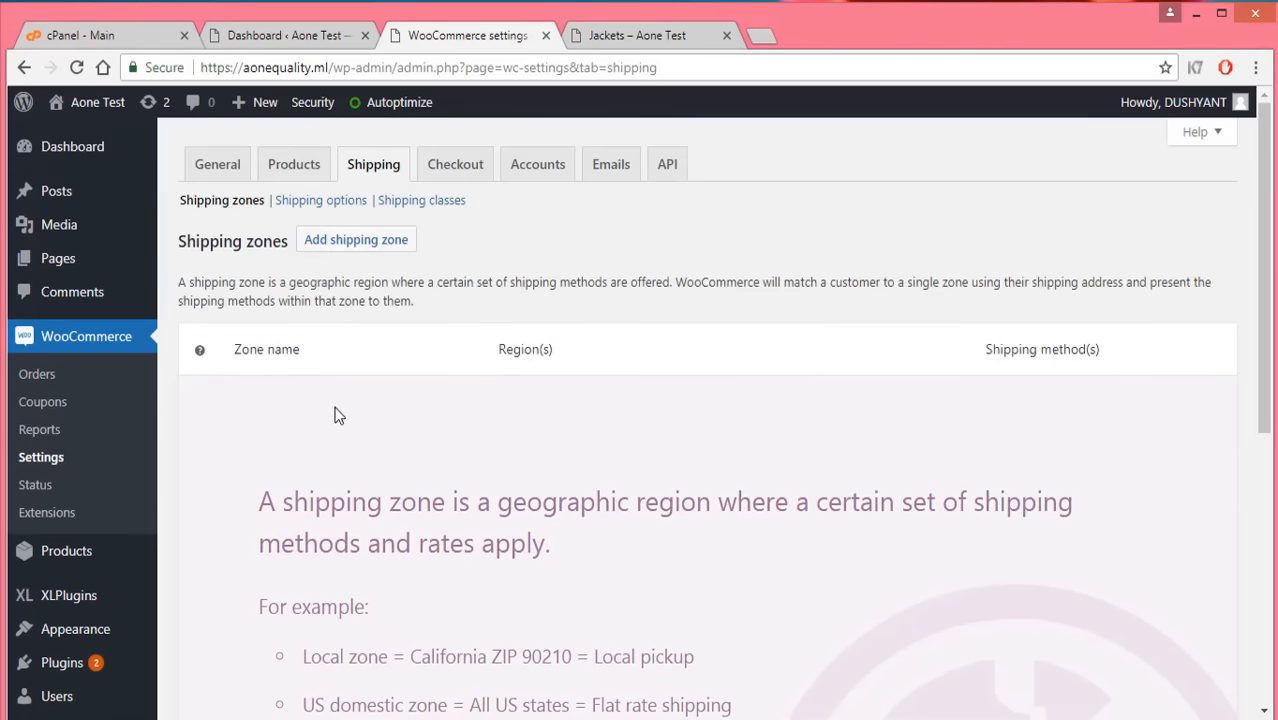
click(314, 204)
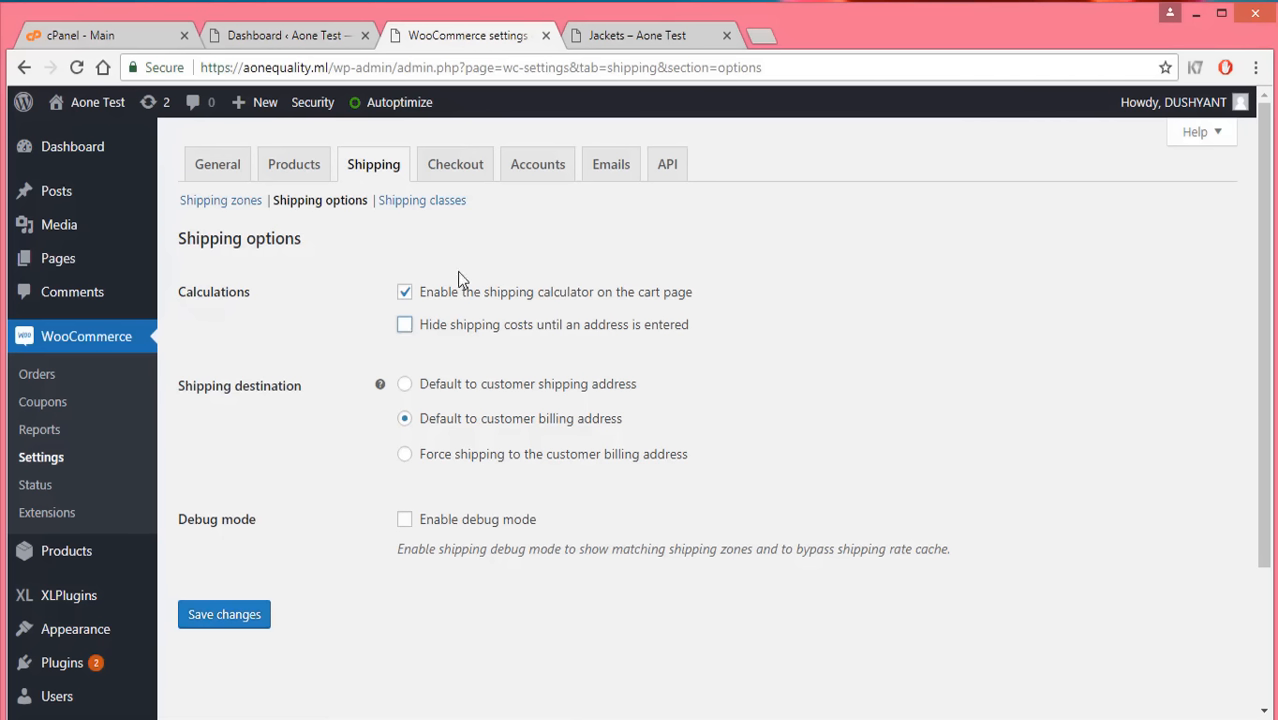
Try Force shipping to the customer billing address as the shipping destination, and return to Default to customer billing address.
scroll(431, 315, down, 1)
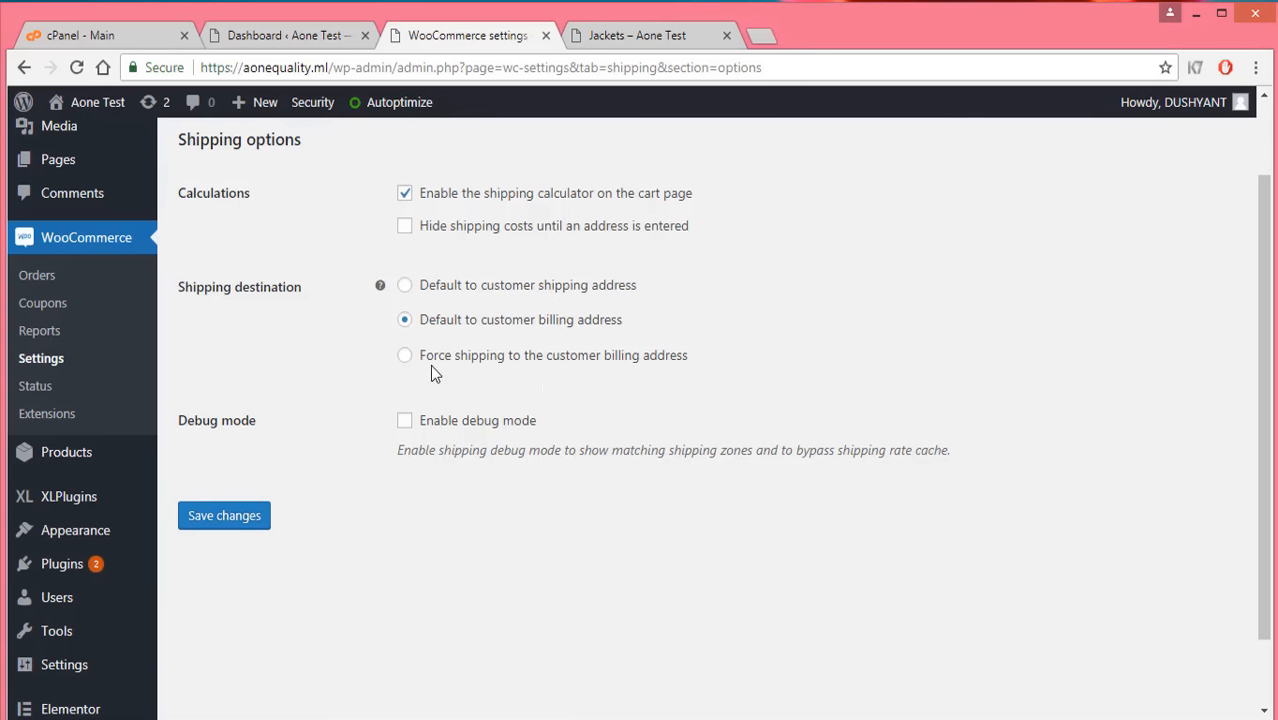
click(406, 367)
drag(603, 360, 684, 368)
drag(438, 362, 500, 368)
click(500, 368)
click(405, 321)
scroll(405, 323, up, 1)
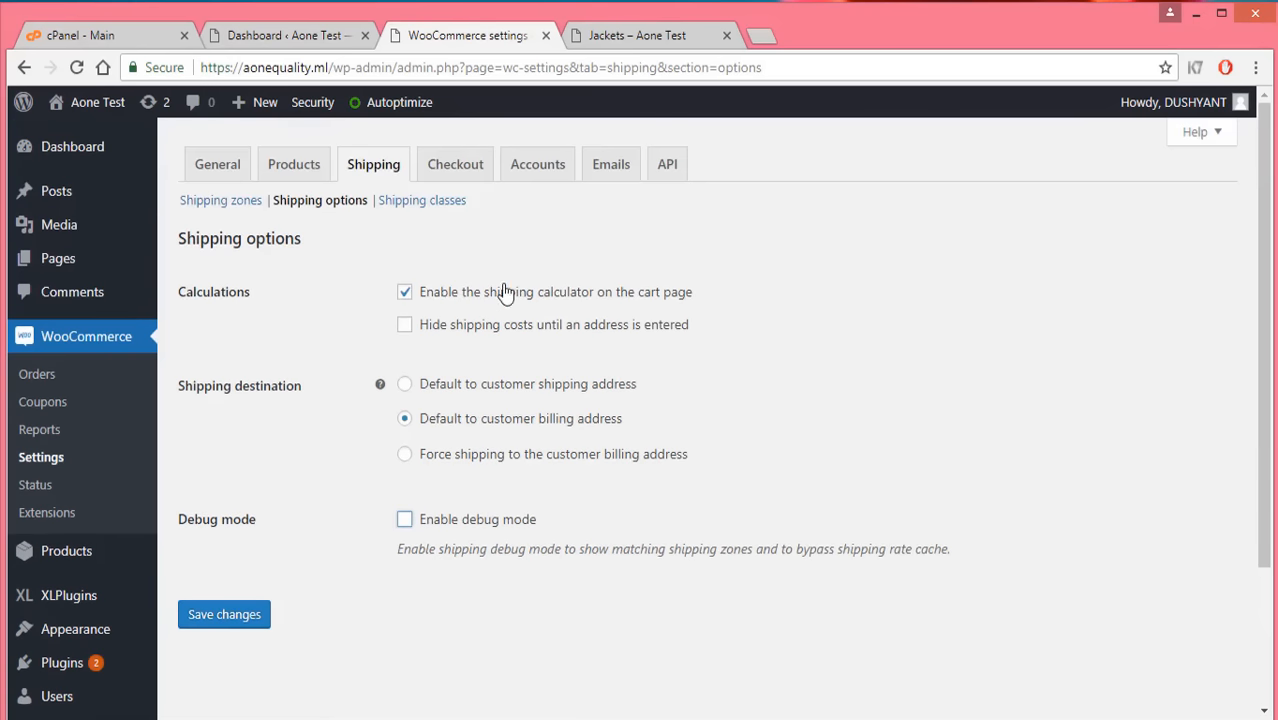
Add a shipping class named Curtain Bracket and save the shipping classes.
click(419, 207)
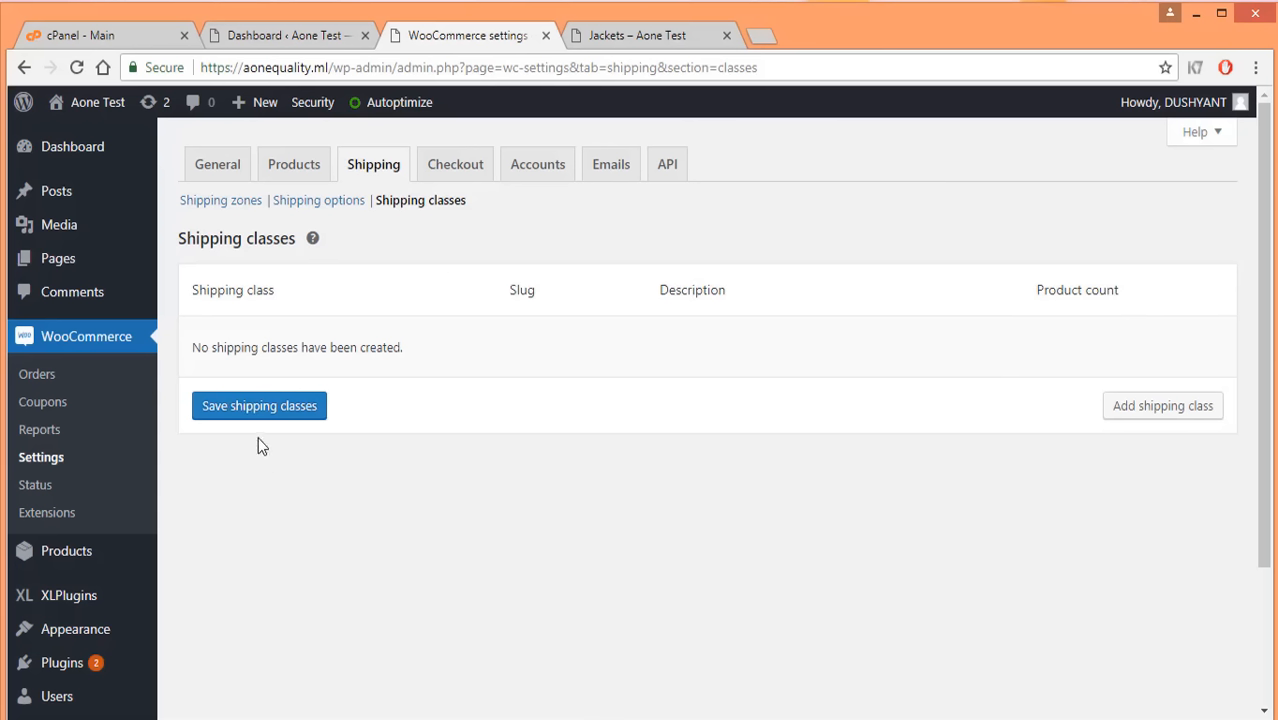
click(1118, 410)
click(317, 351)
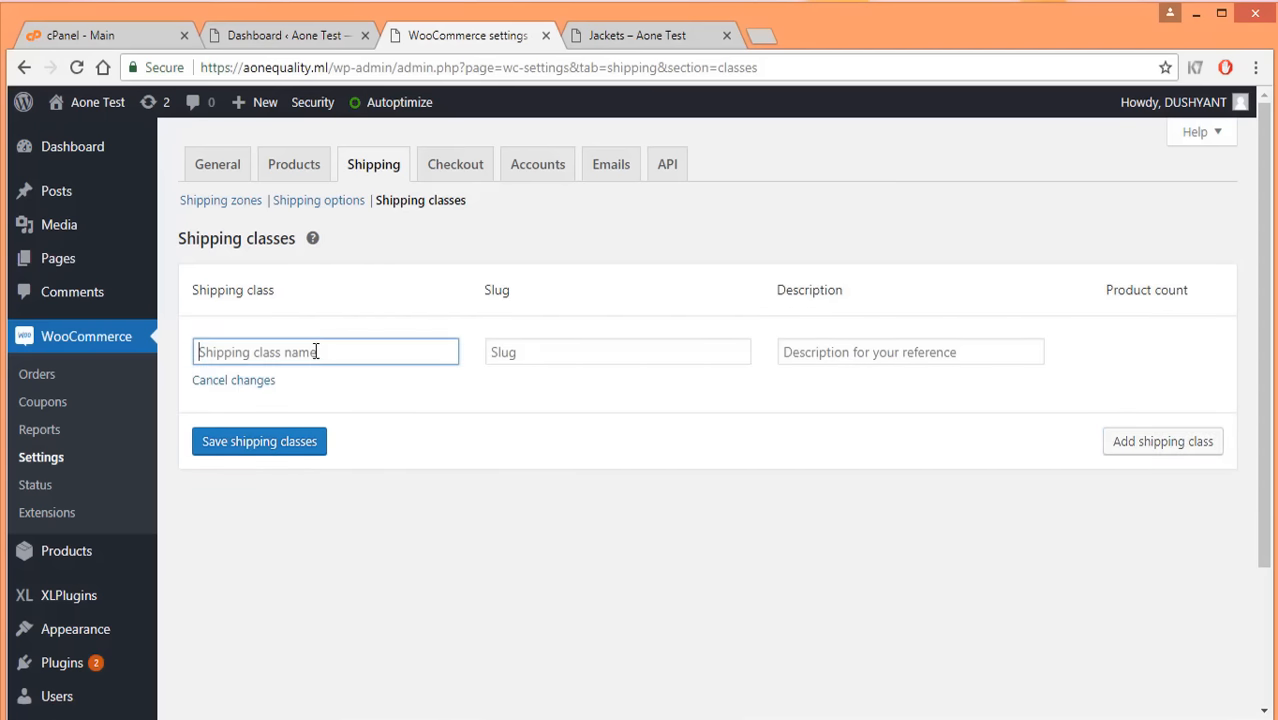
text(Curtain Bracket)
click(265, 443)
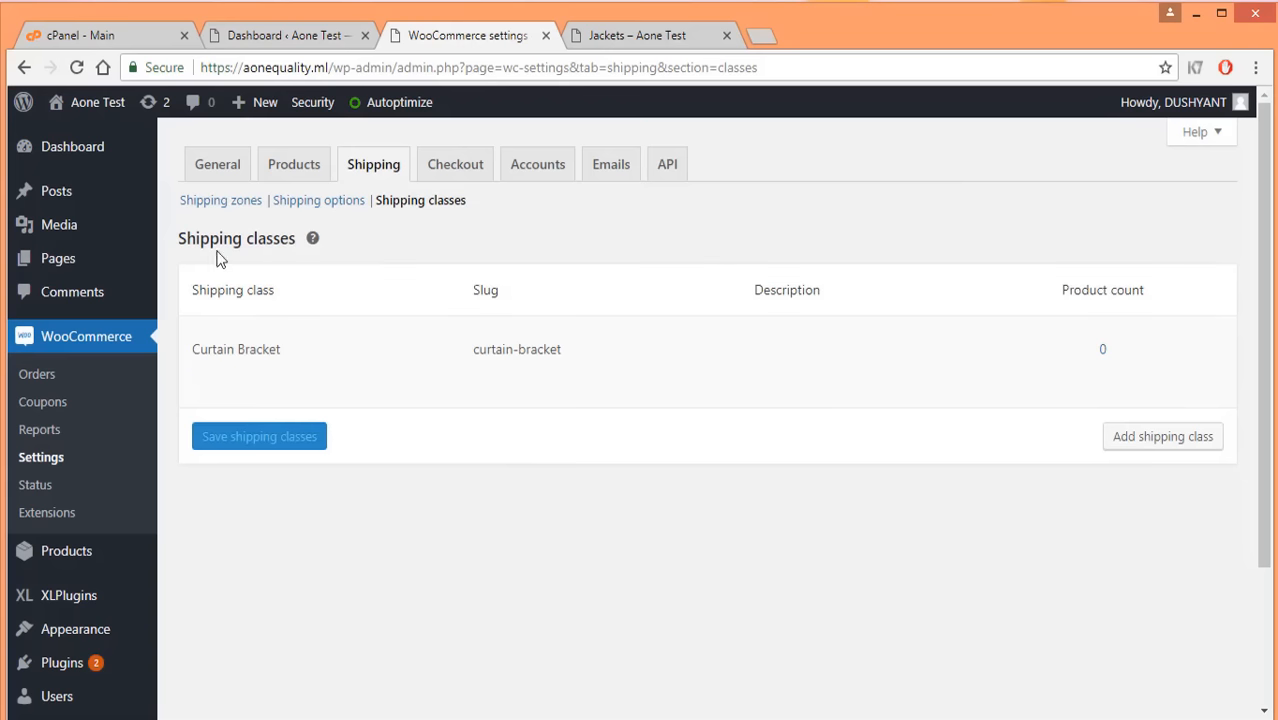
Add a new shipping zone and name it India.
click(220, 203)
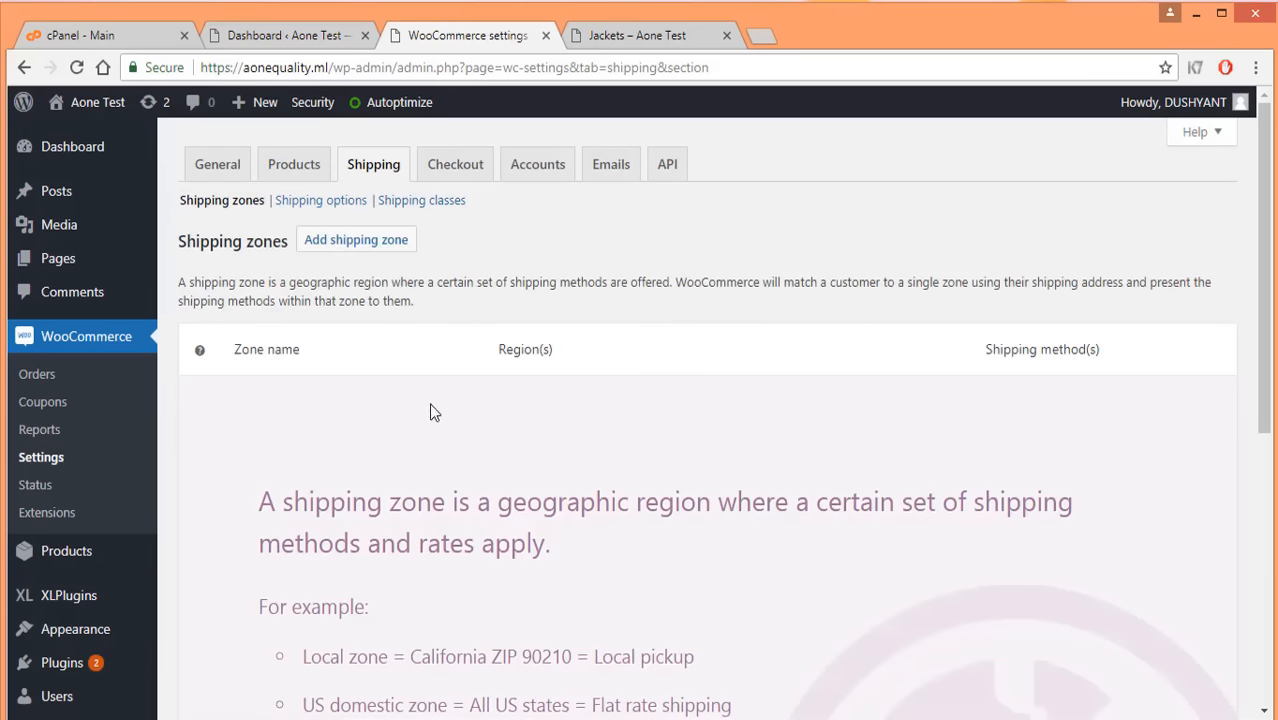
click(343, 243)
click(525, 300)
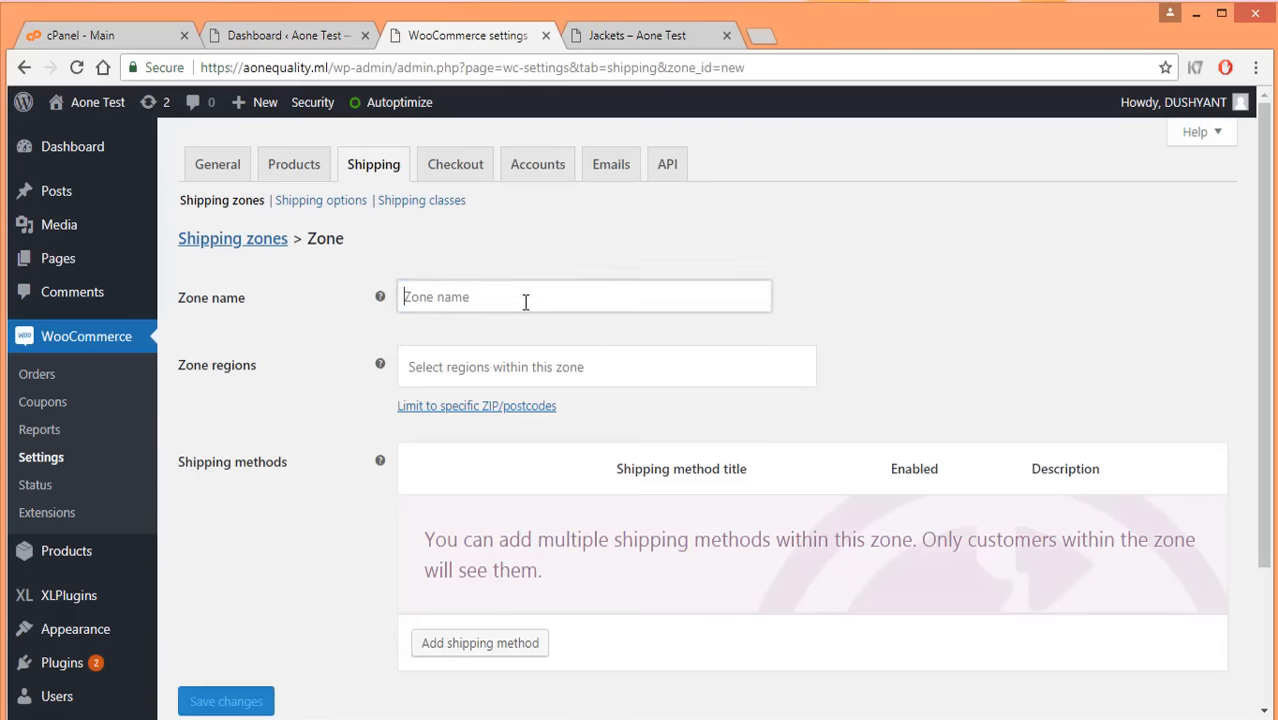
text(India)
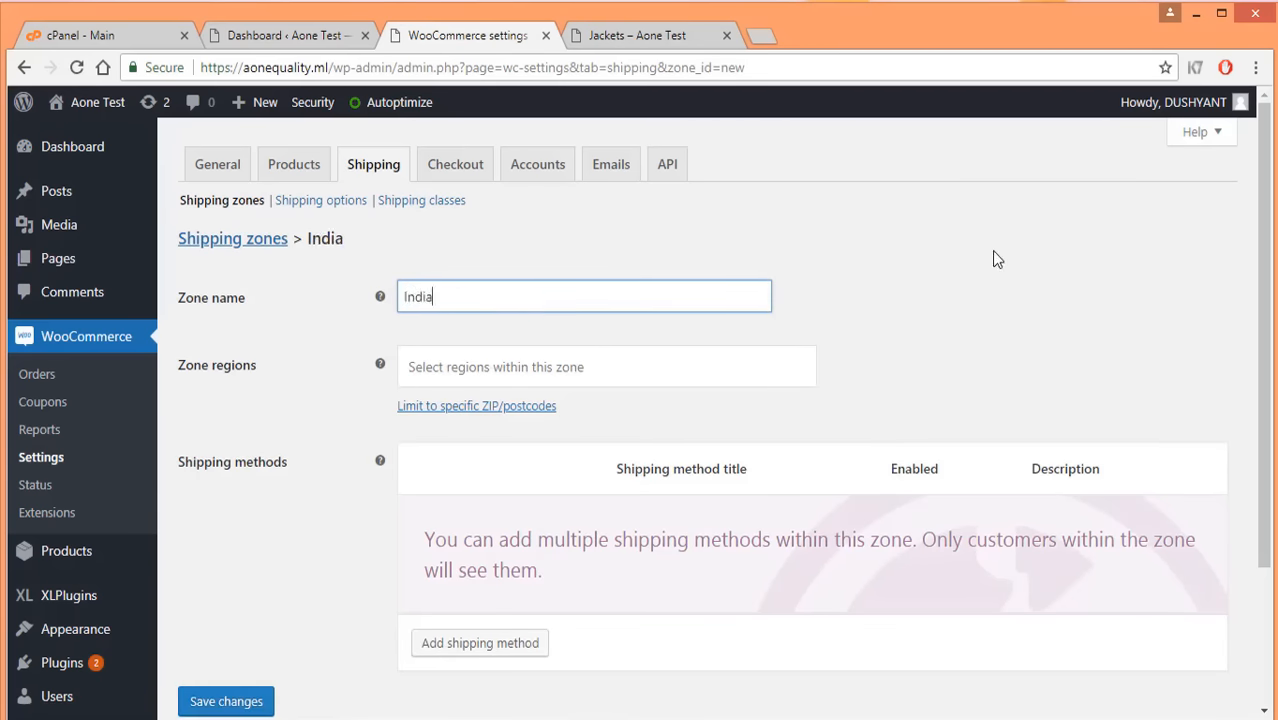
Try Assam as the zone region of the India zone, and remove it again.
click(488, 377)
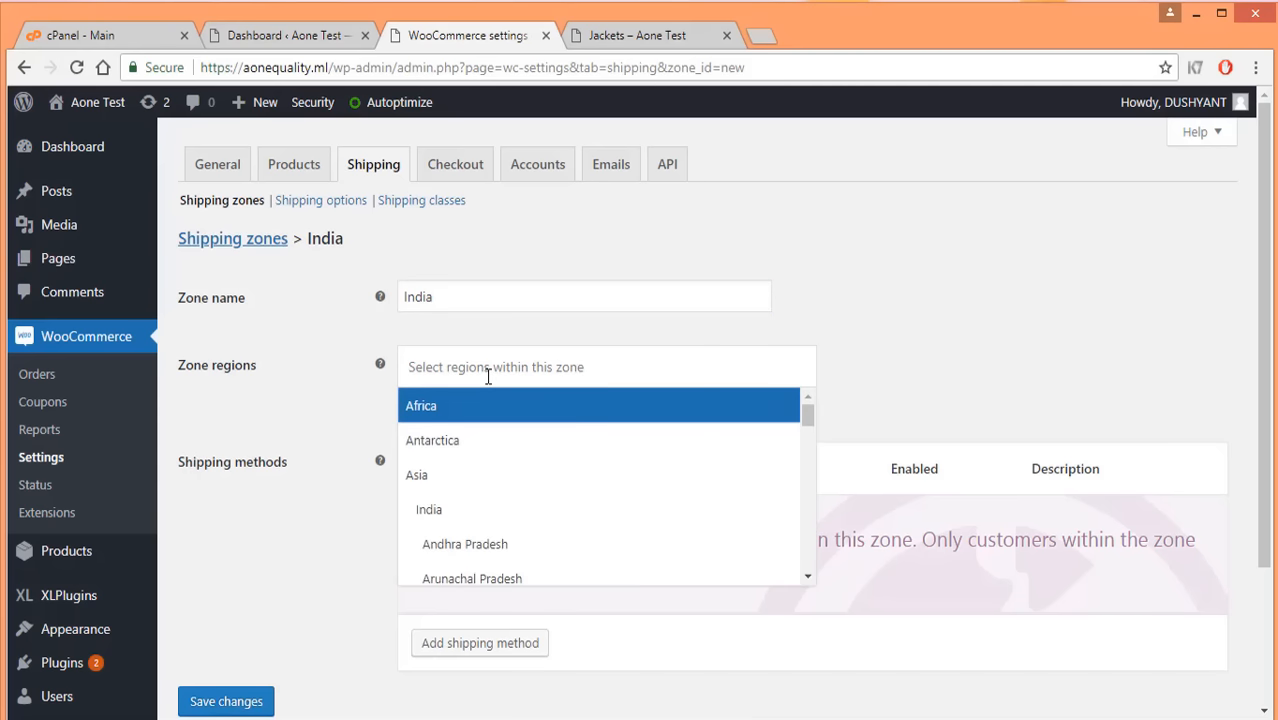
click(267, 398)
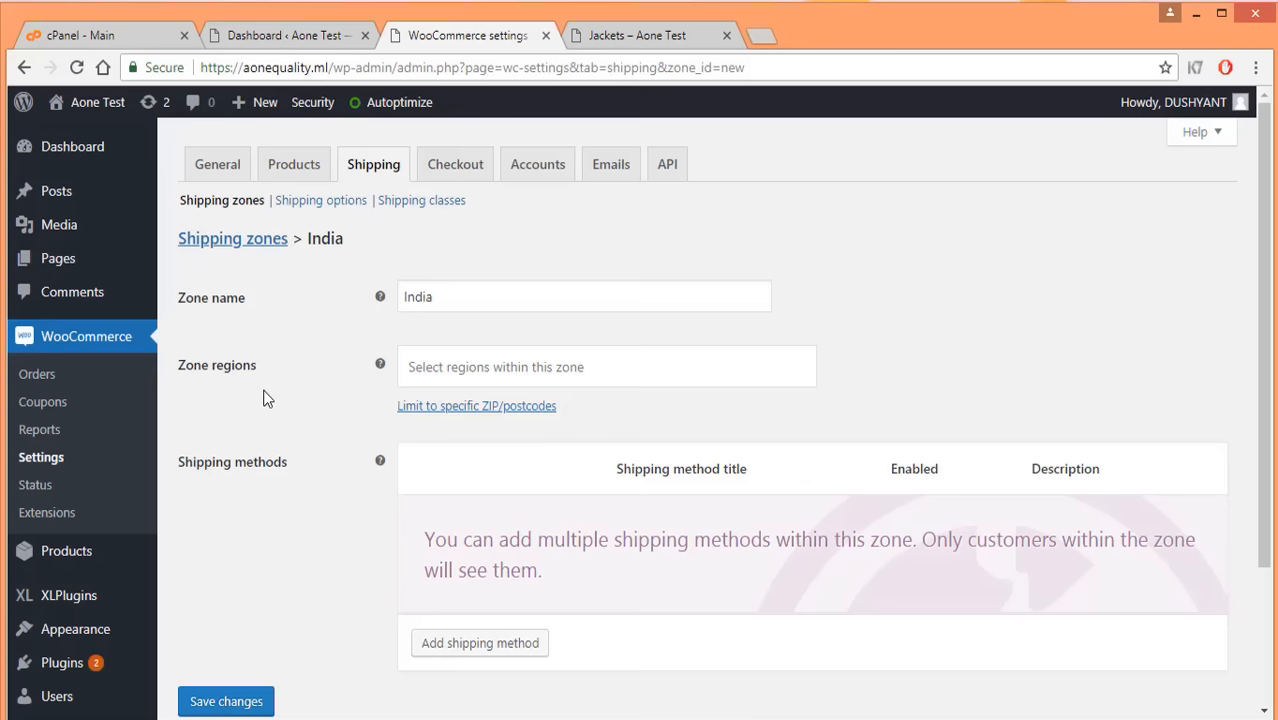
click(434, 376)
scroll(496, 472, down, 1)
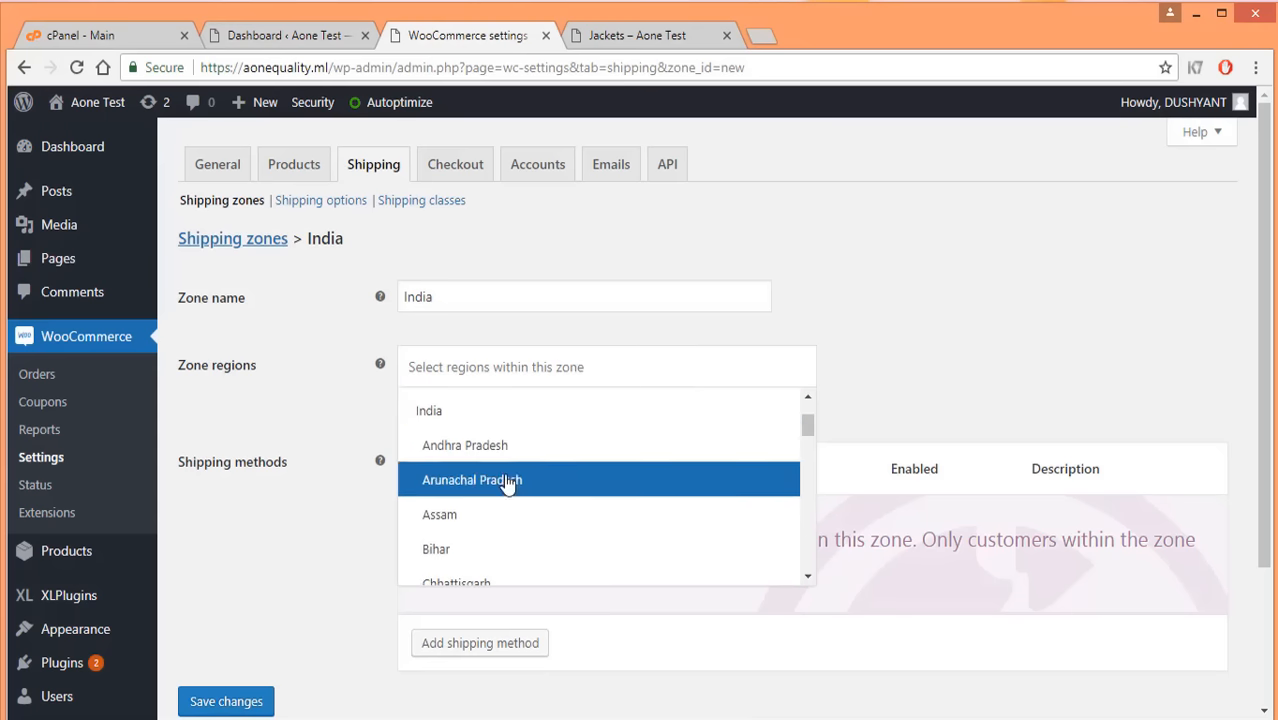
click(479, 522)
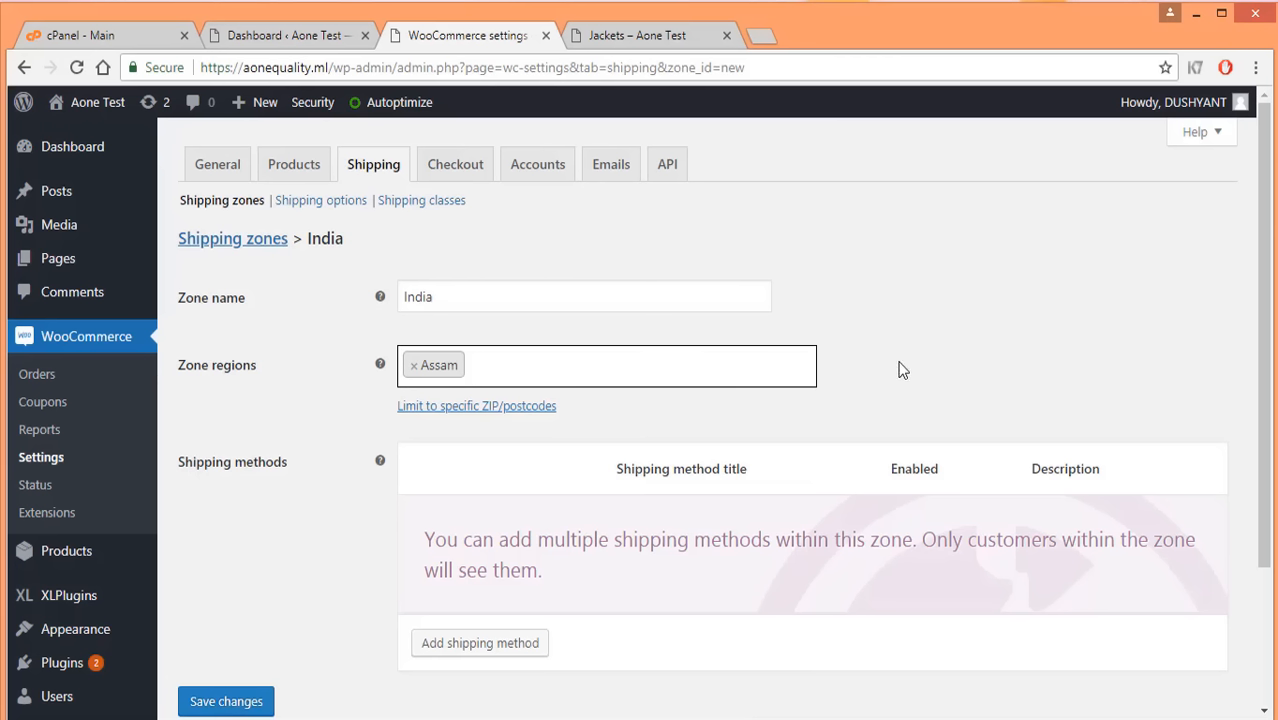
click(410, 374)
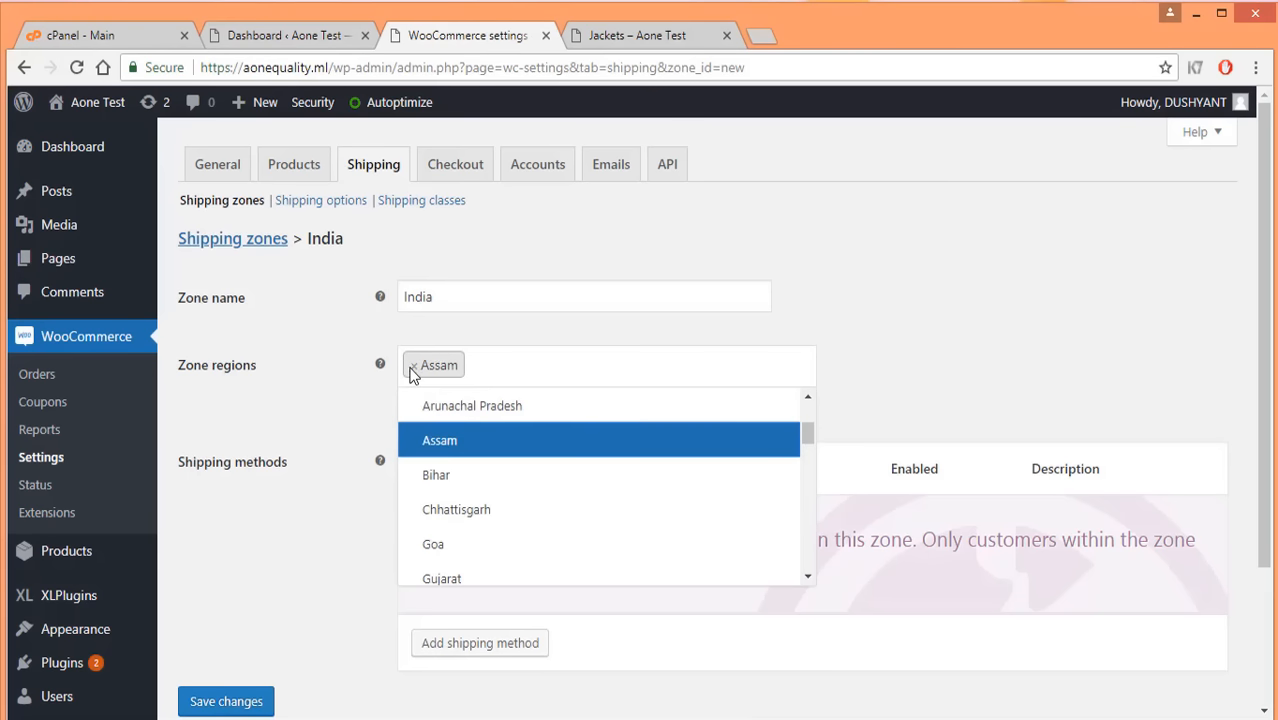
click(412, 366)
Set the zone region to India and open the field for limiting the zone to specific postcodes.
click(433, 367)
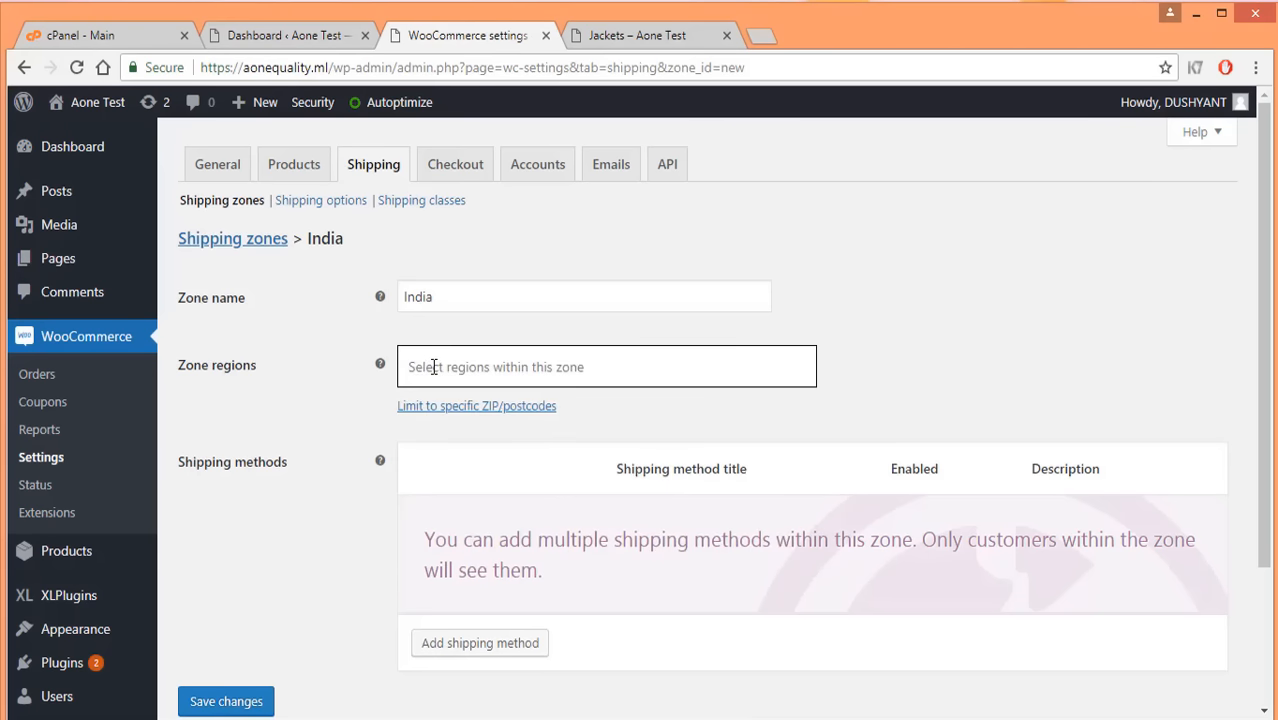
text(India)
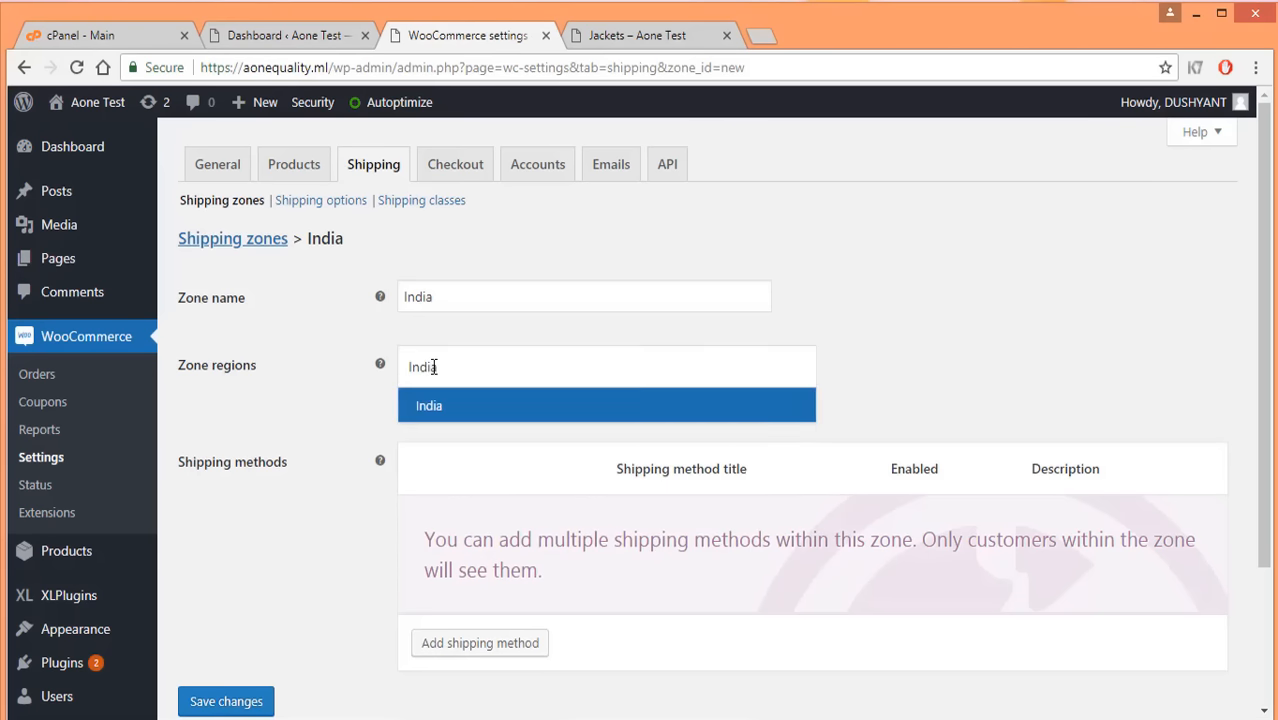
click(460, 406)
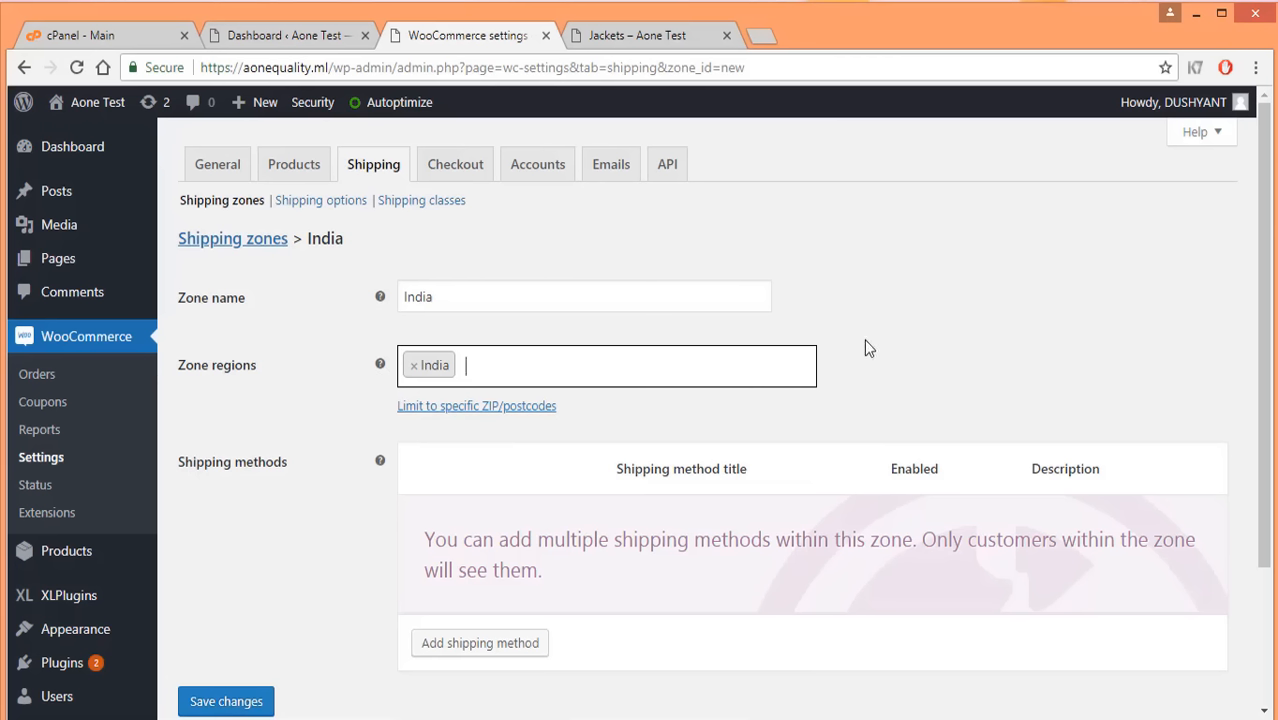
click(449, 407)
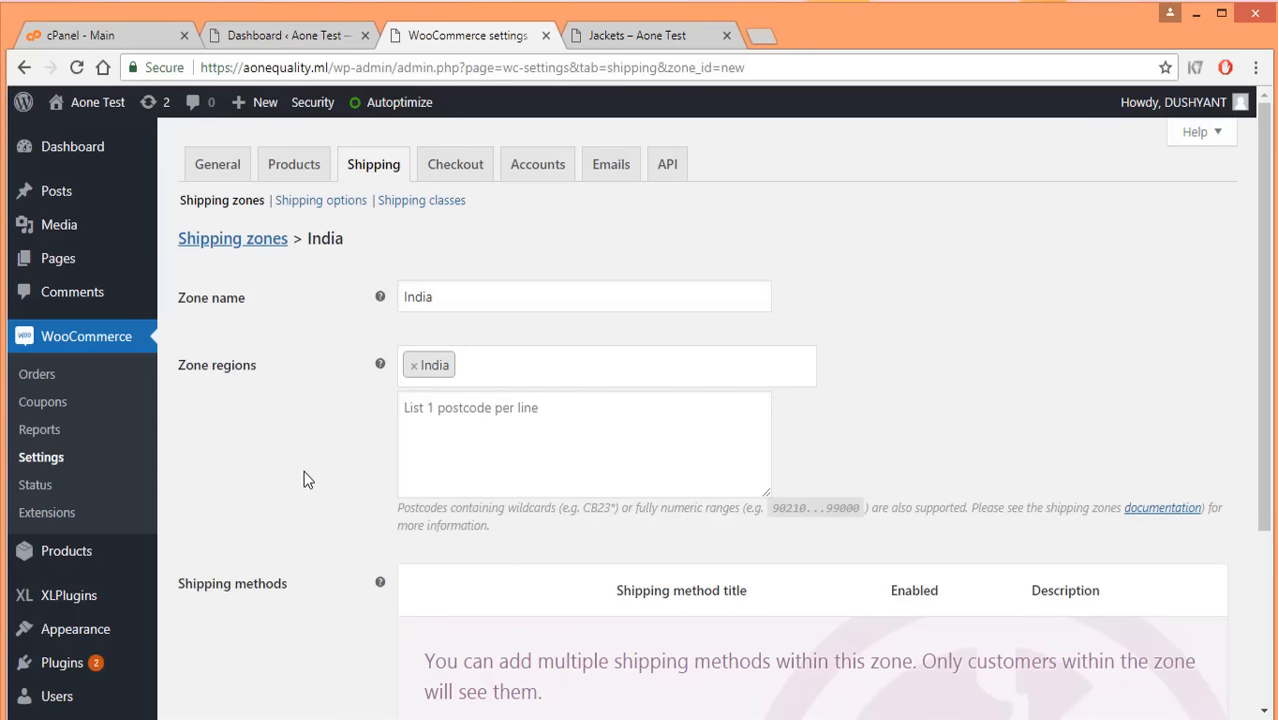
Add the Flat rate shipping method to the India zone.
scroll(310, 480, down, 3)
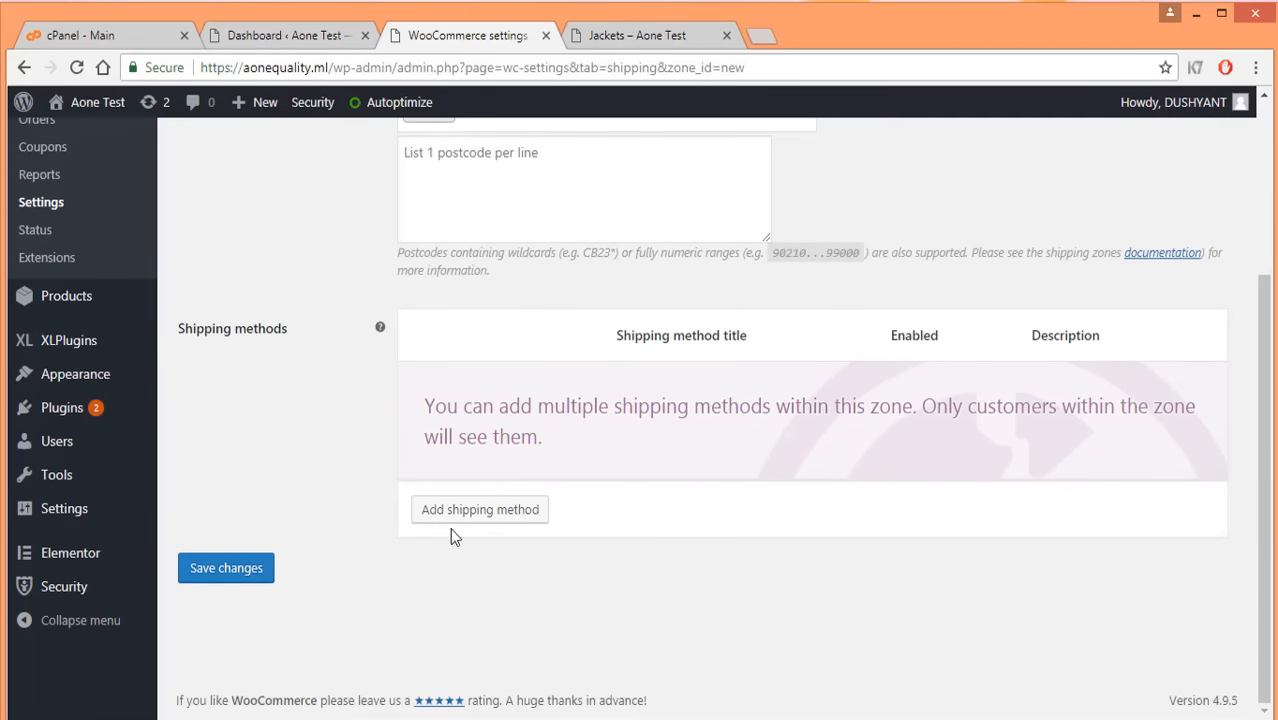
click(474, 514)
click(448, 410)
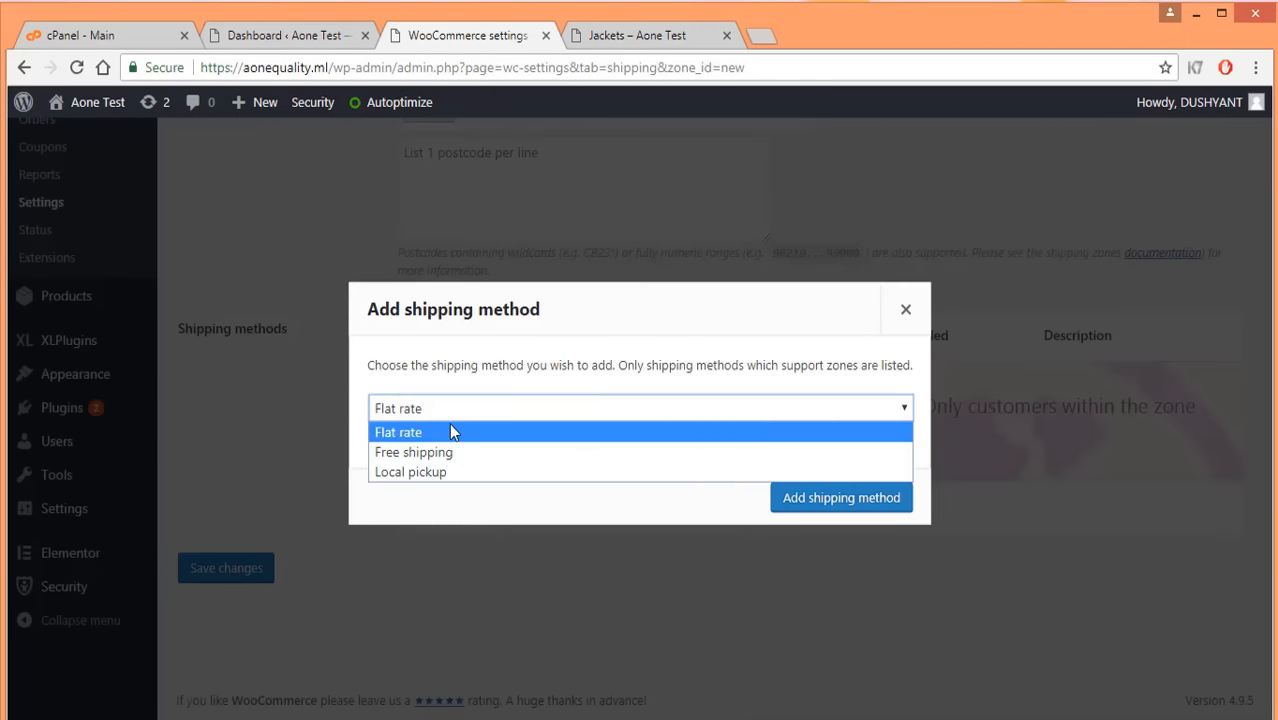
click(451, 432)
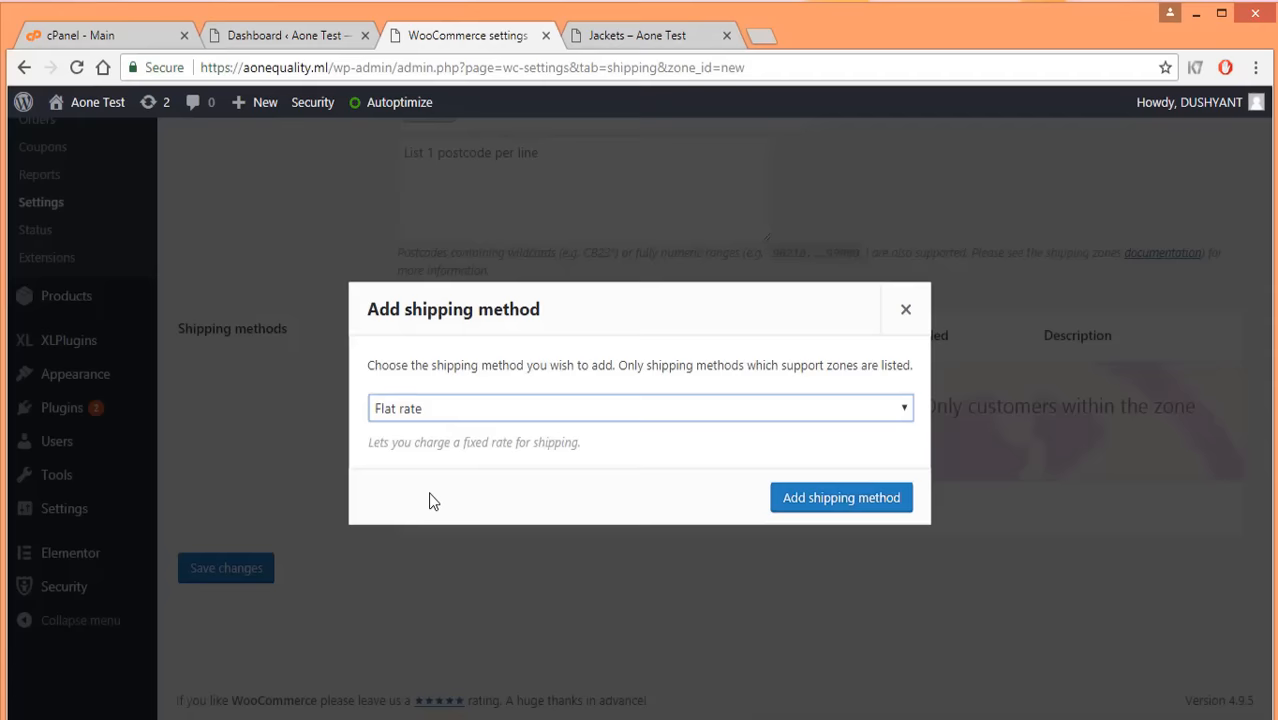
click(819, 505)
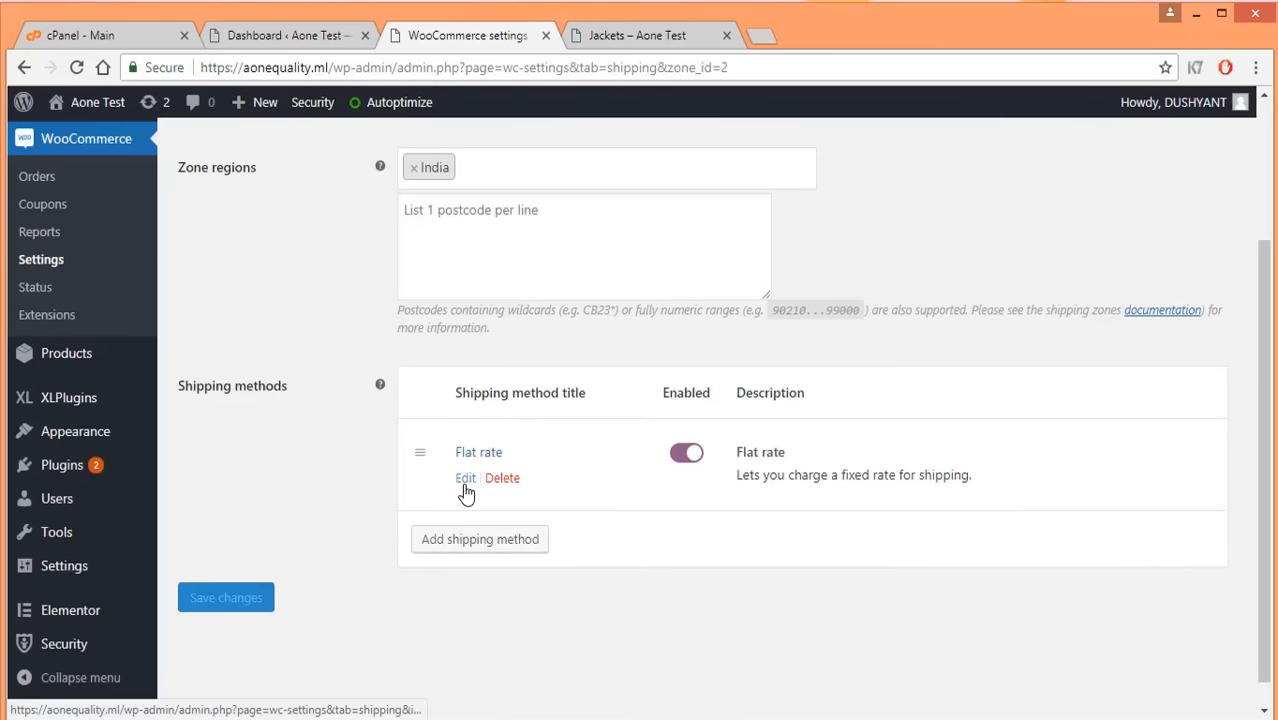
In the flat rate settings, set the tax status to None and the cost to 40.
click(435, 476)
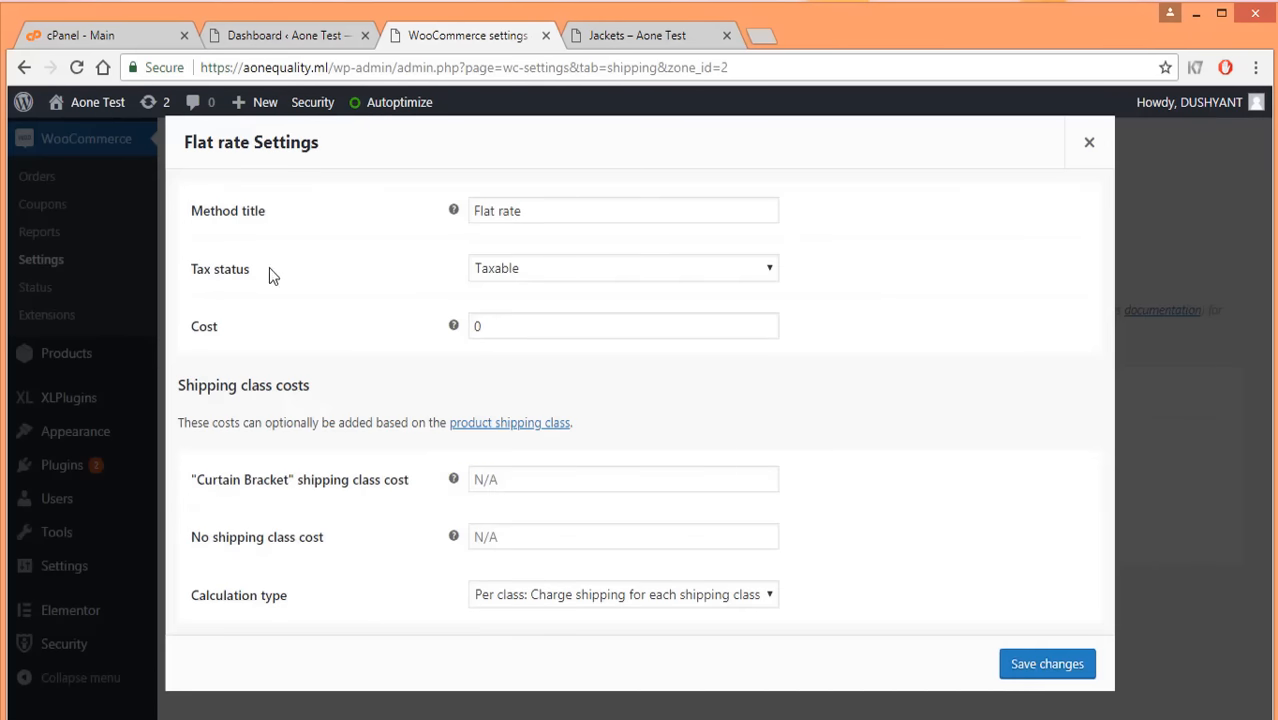
click(564, 268)
click(536, 313)
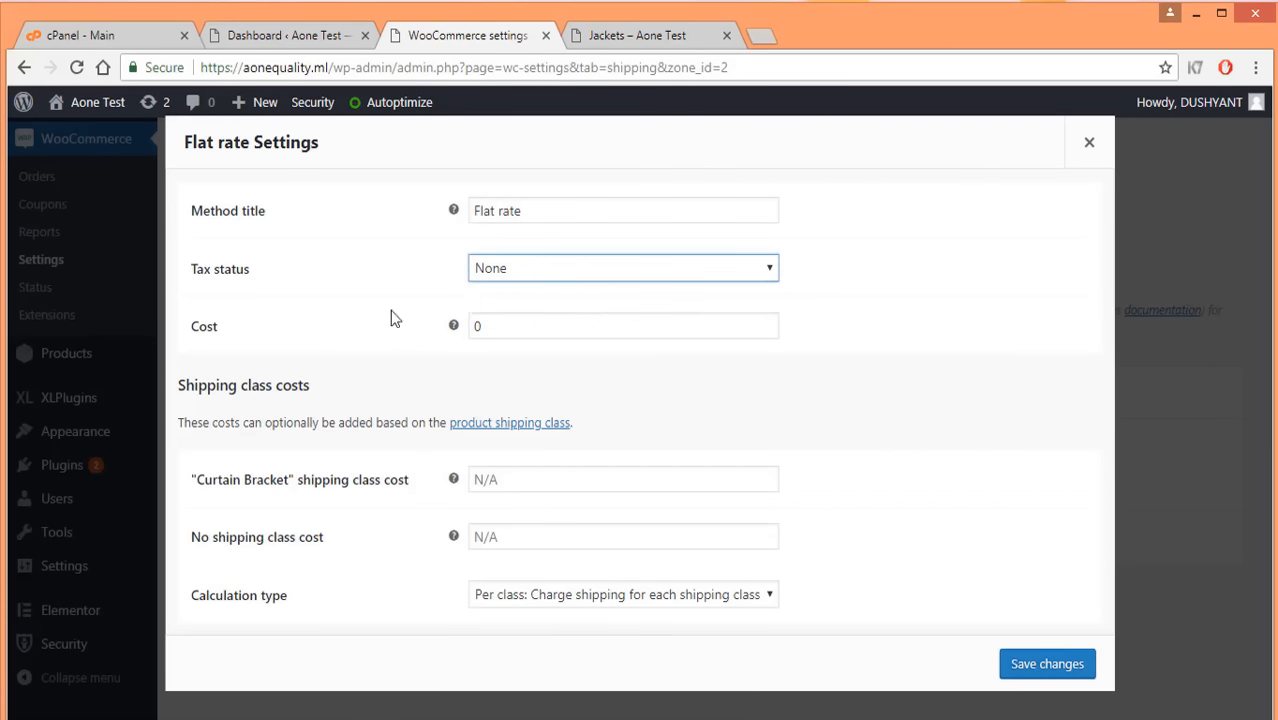
key(Tab)
key(BackSpace)
text(40)
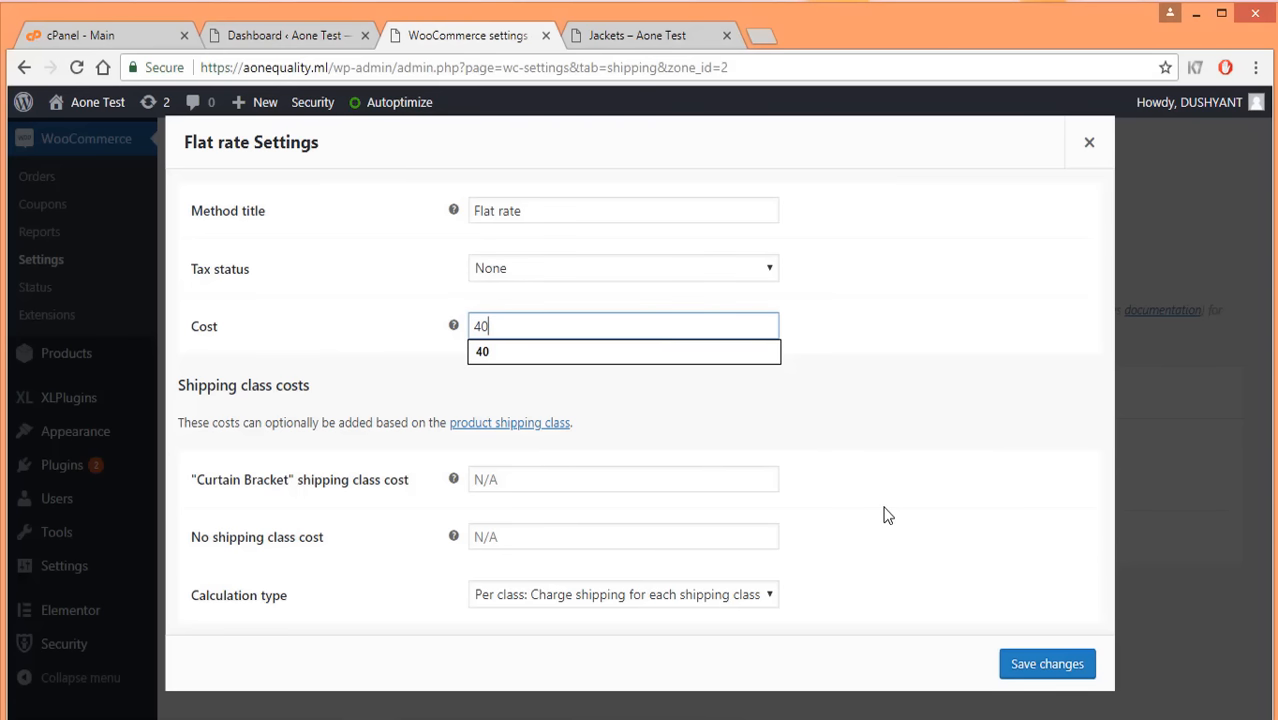
click(884, 515)
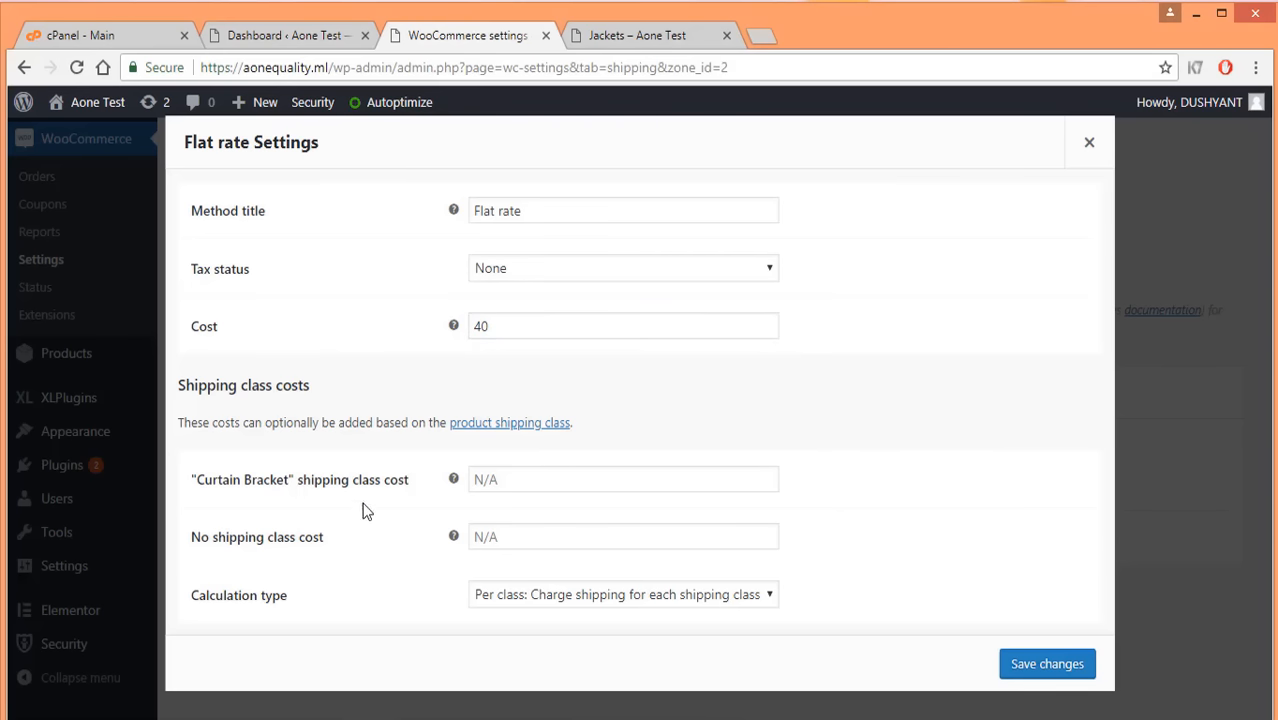
Set the Curtain Bracket shipping class cost to 3.00 * [qty] and save the flat rate settings.
click(516, 479)
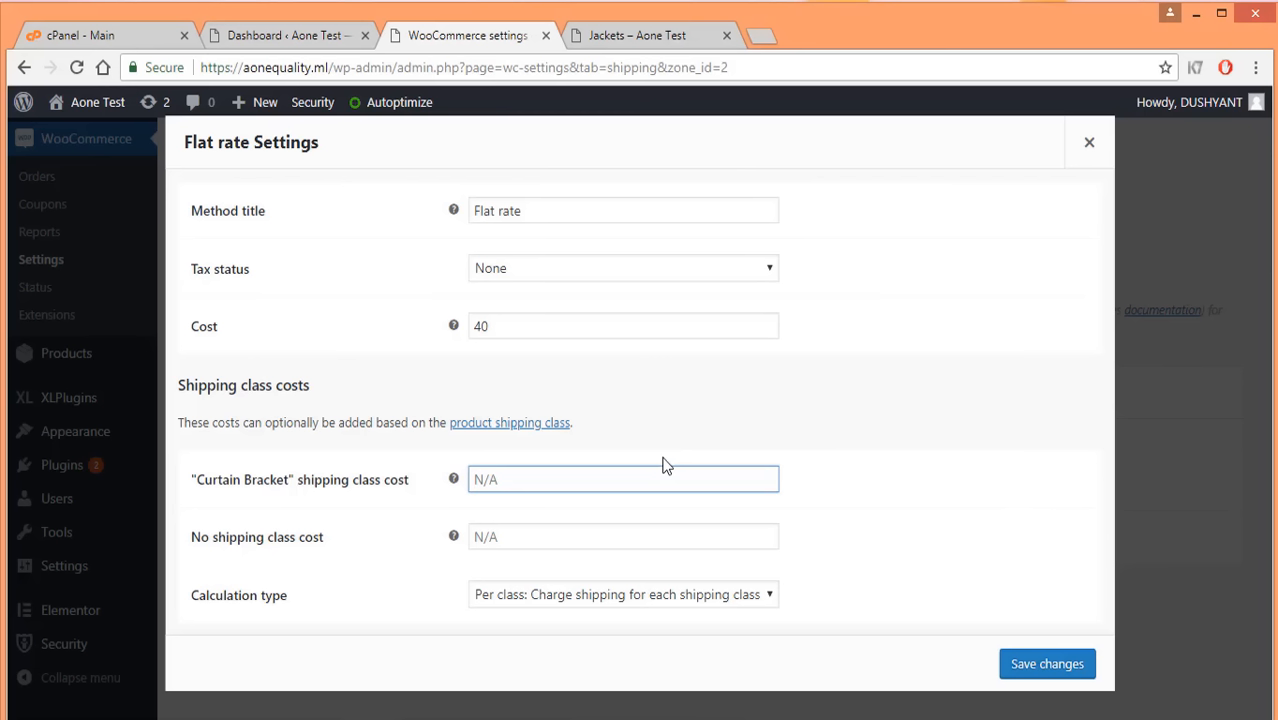
text(3.00*)
mouse_move(455, 481)
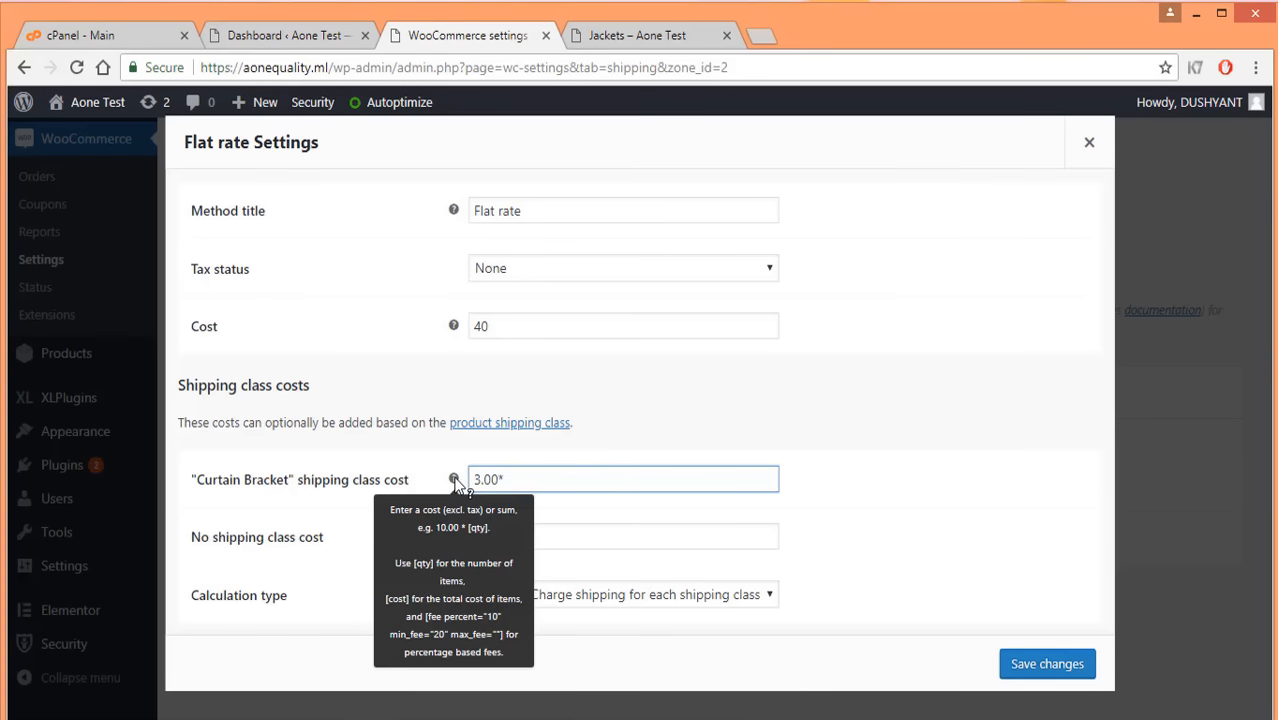
text(* [)
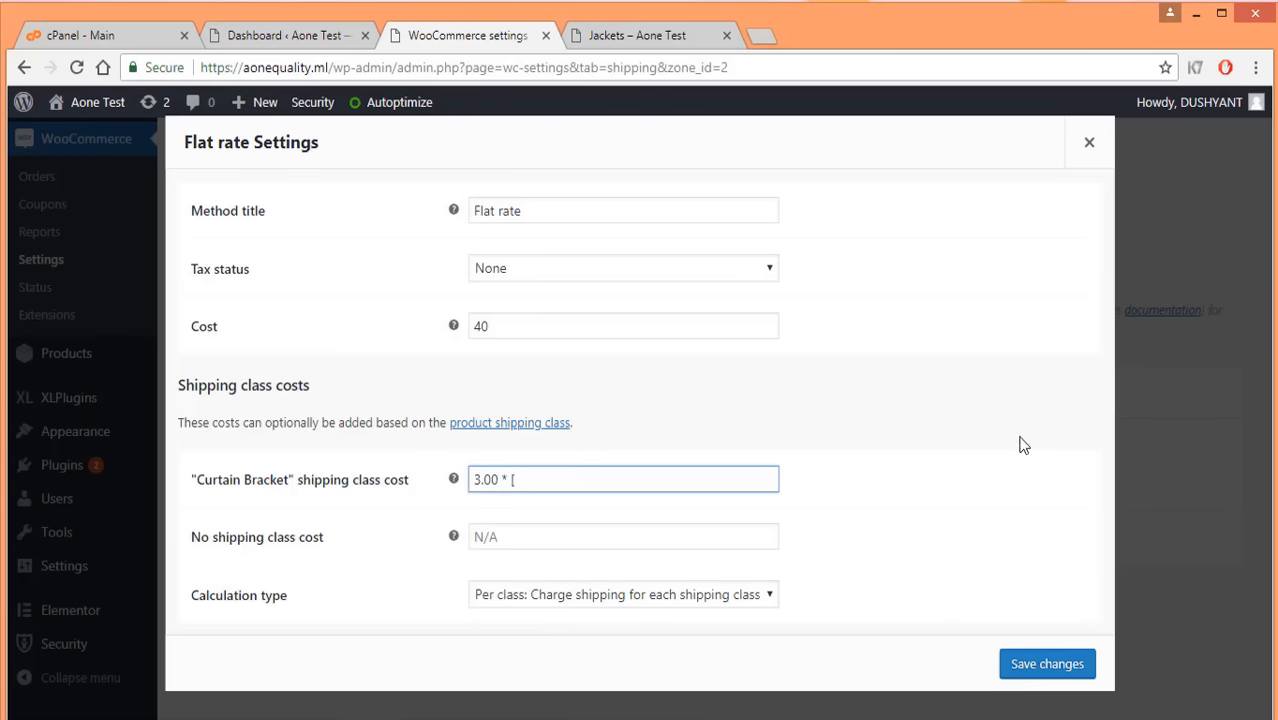
text(qty])
click(484, 326)
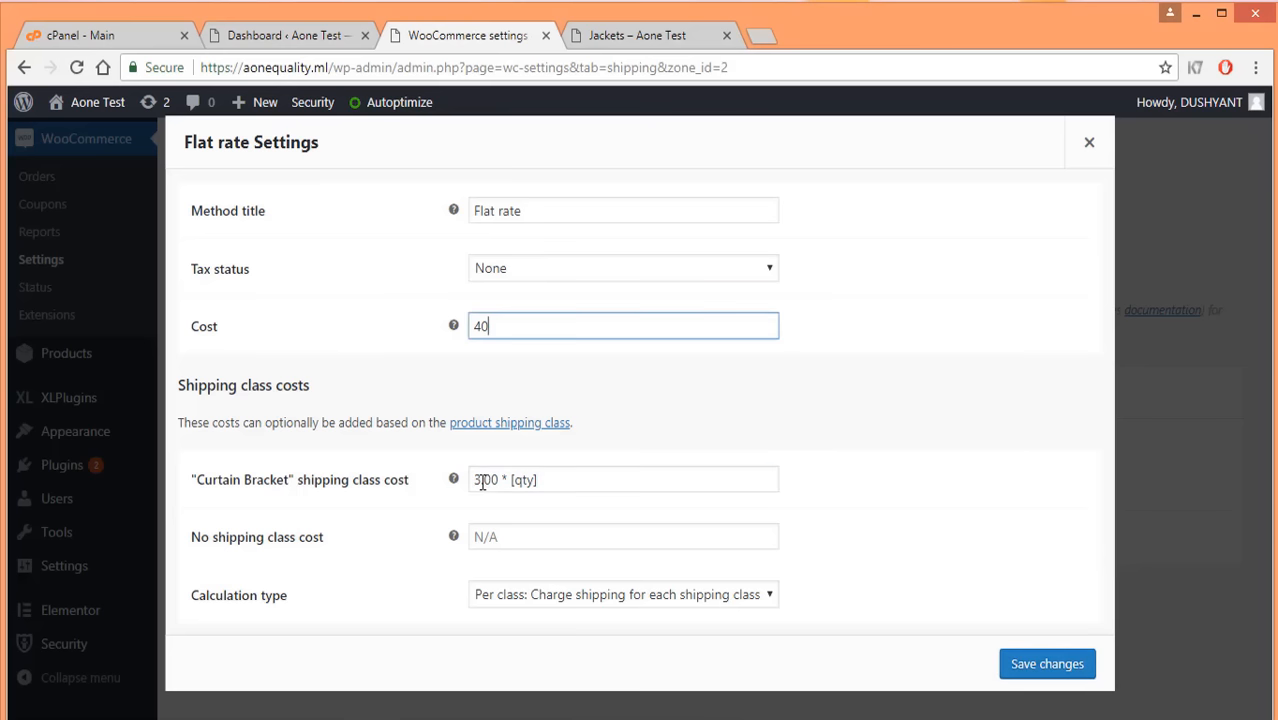
click(482, 481)
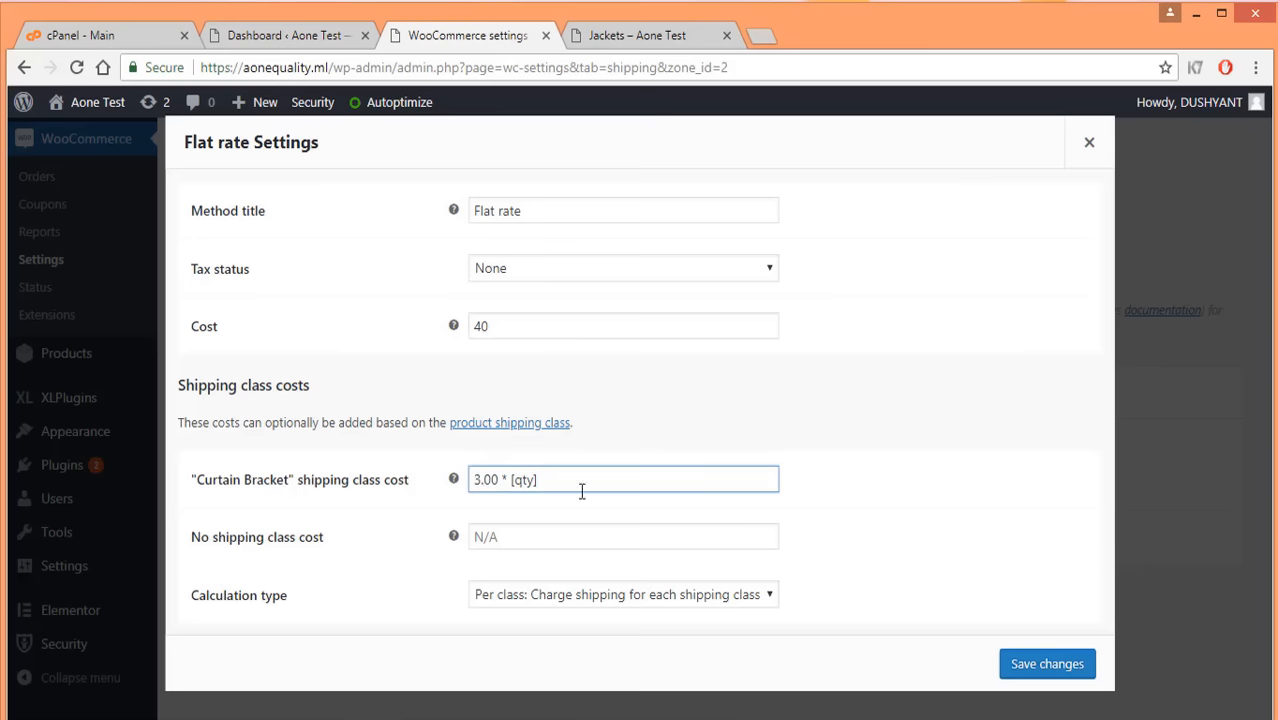
click(1046, 664)
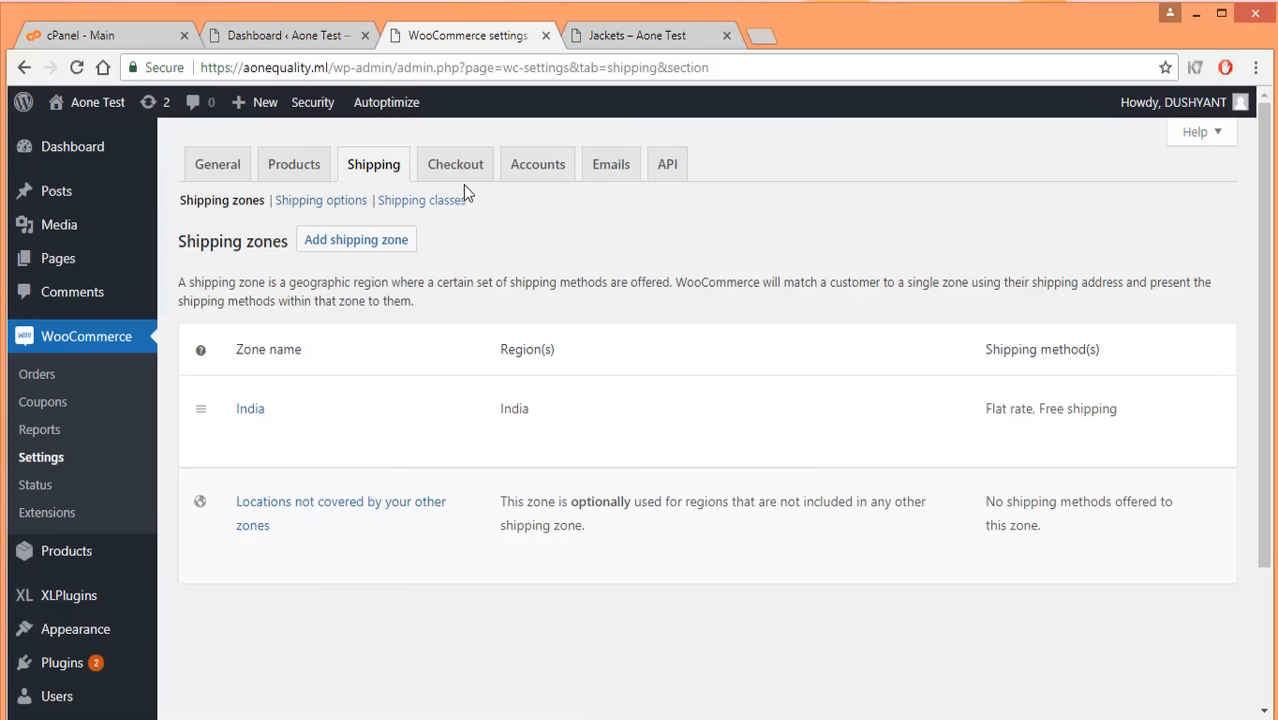
In the checkout options, keep the use of coupons enabled, turn on Calculate coupon discounts sequentially and read its description.
click(457, 172)
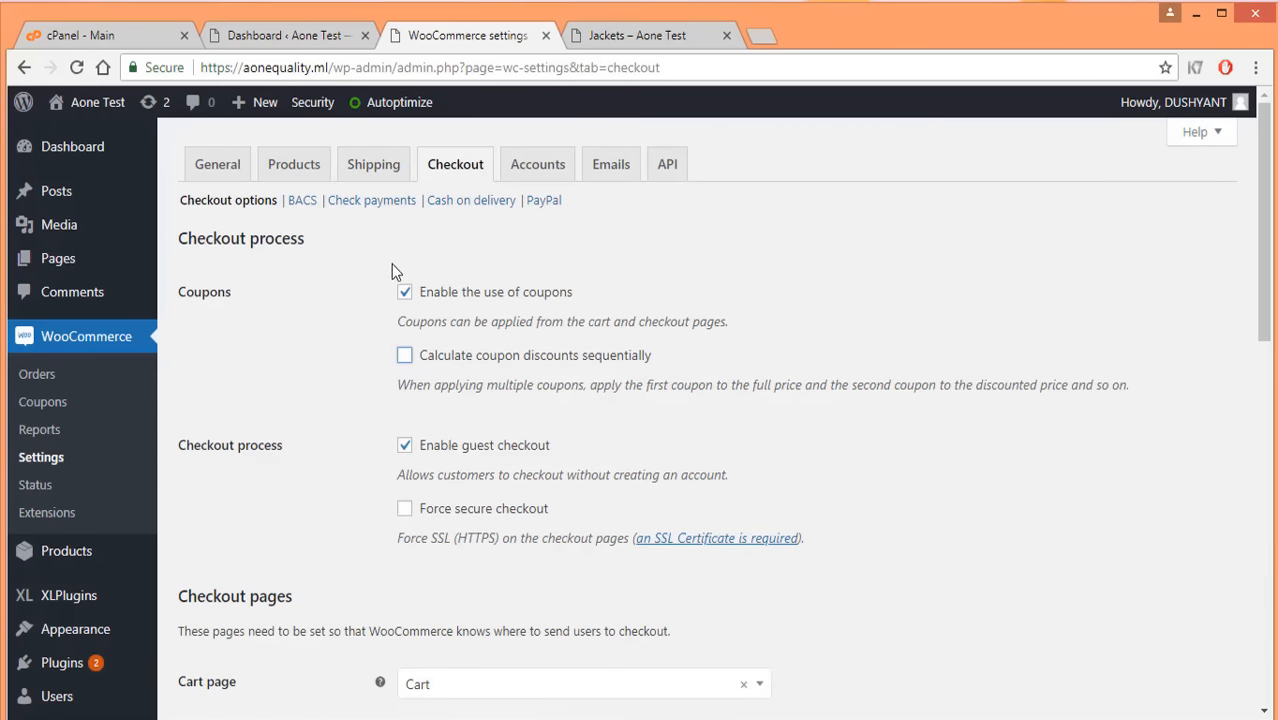
click(405, 293)
scroll(578, 318, down, 1)
click(405, 256)
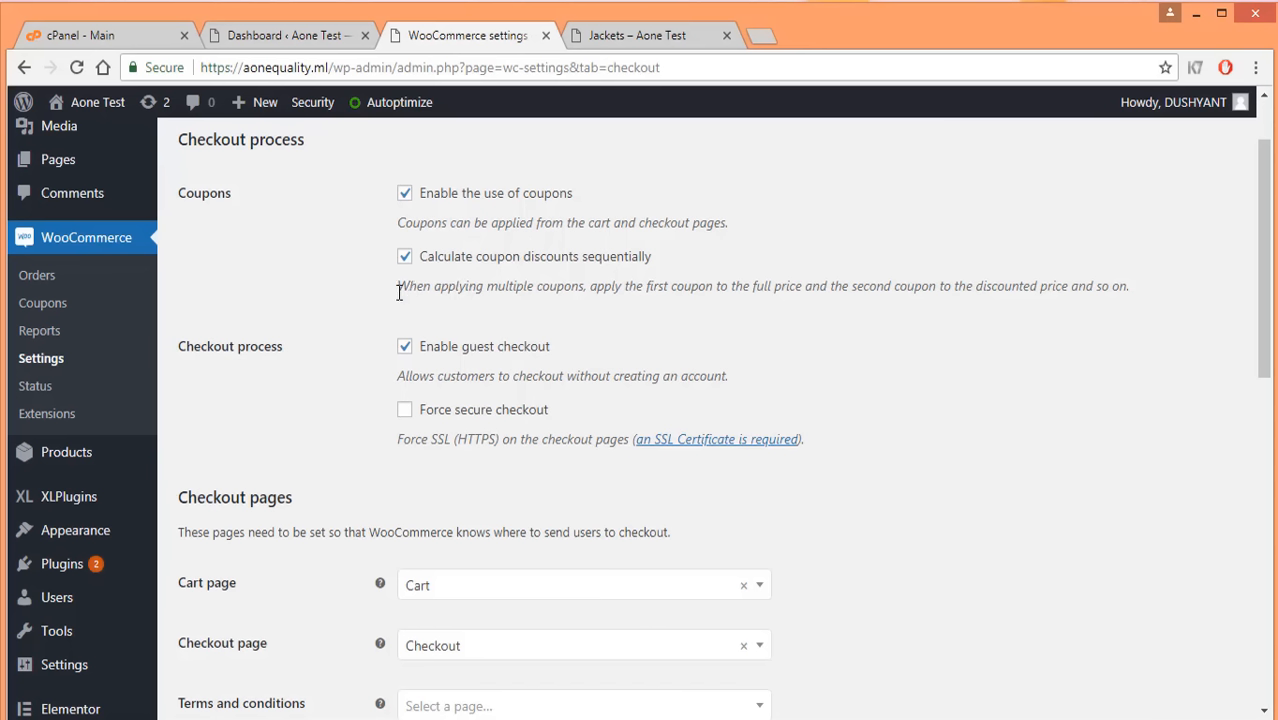
drag(399, 292, 803, 286)
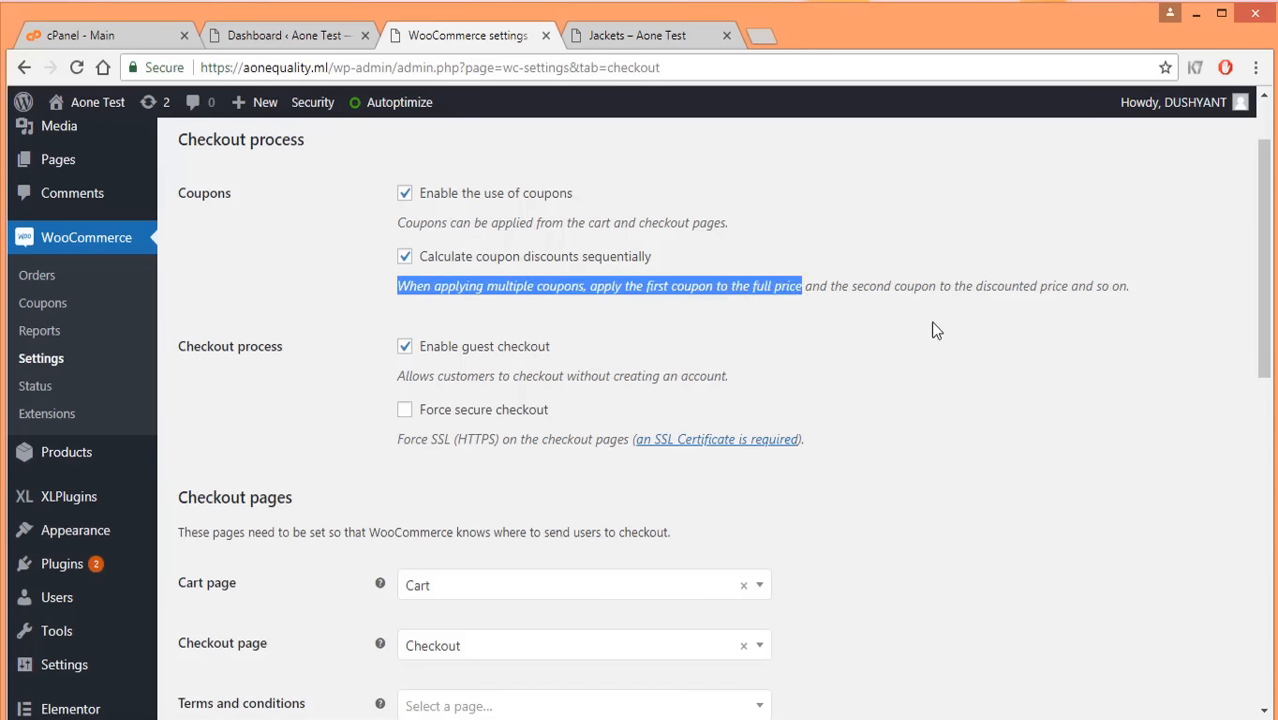
drag(978, 290, 1130, 289)
click(1128, 290)
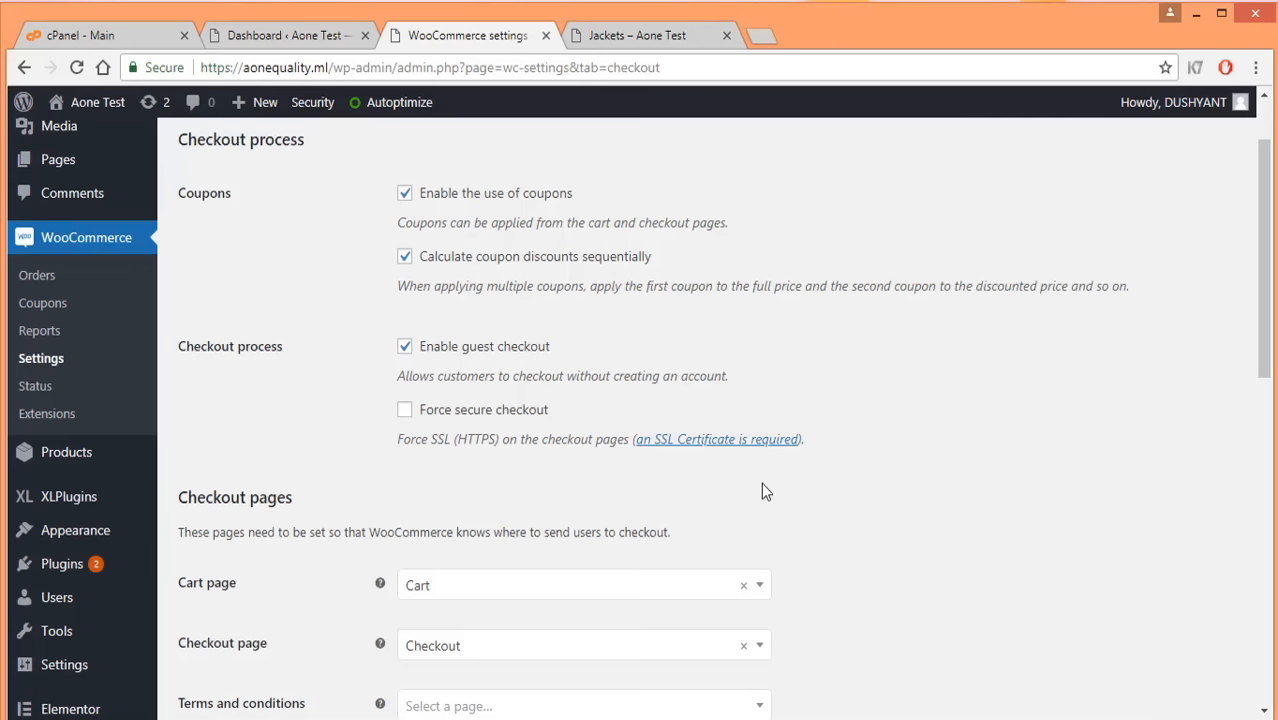
In the checkout process options, turn off guest checkout and keep Force secure checkout unticked.
scroll(880, 341, down, 1)
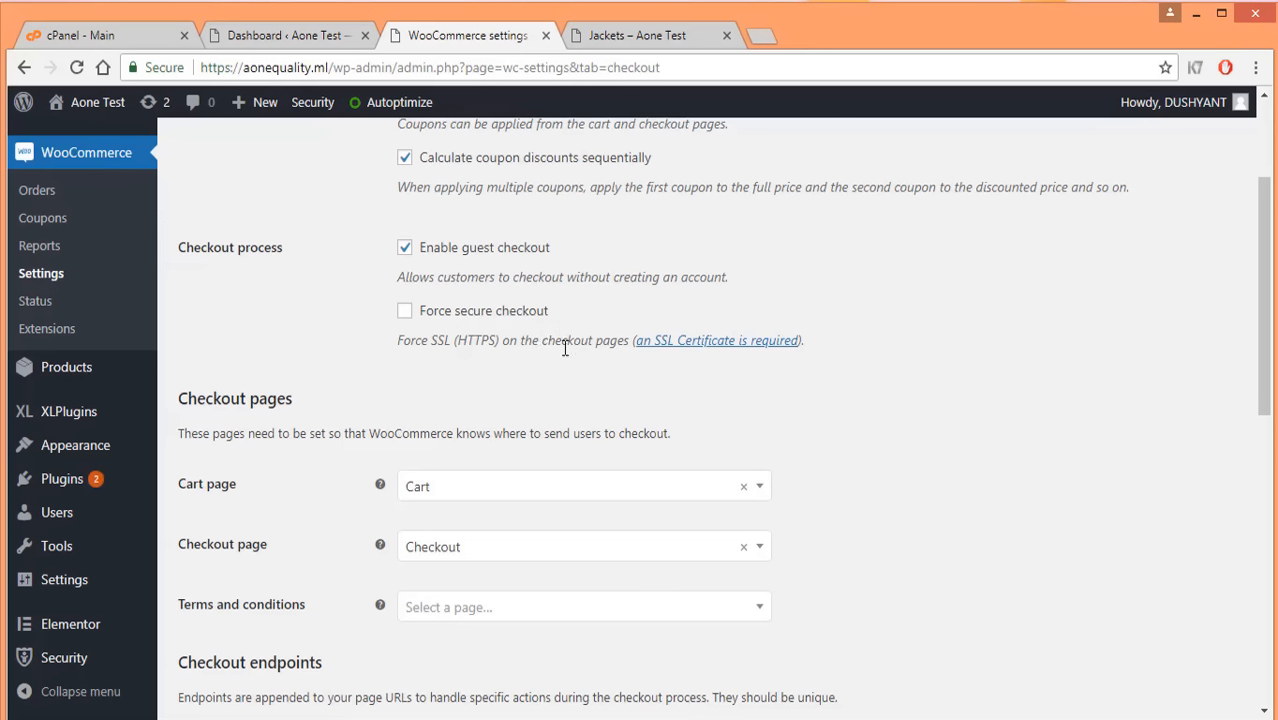
click(404, 313)
click(404, 312)
scroll(440, 330, up, 1)
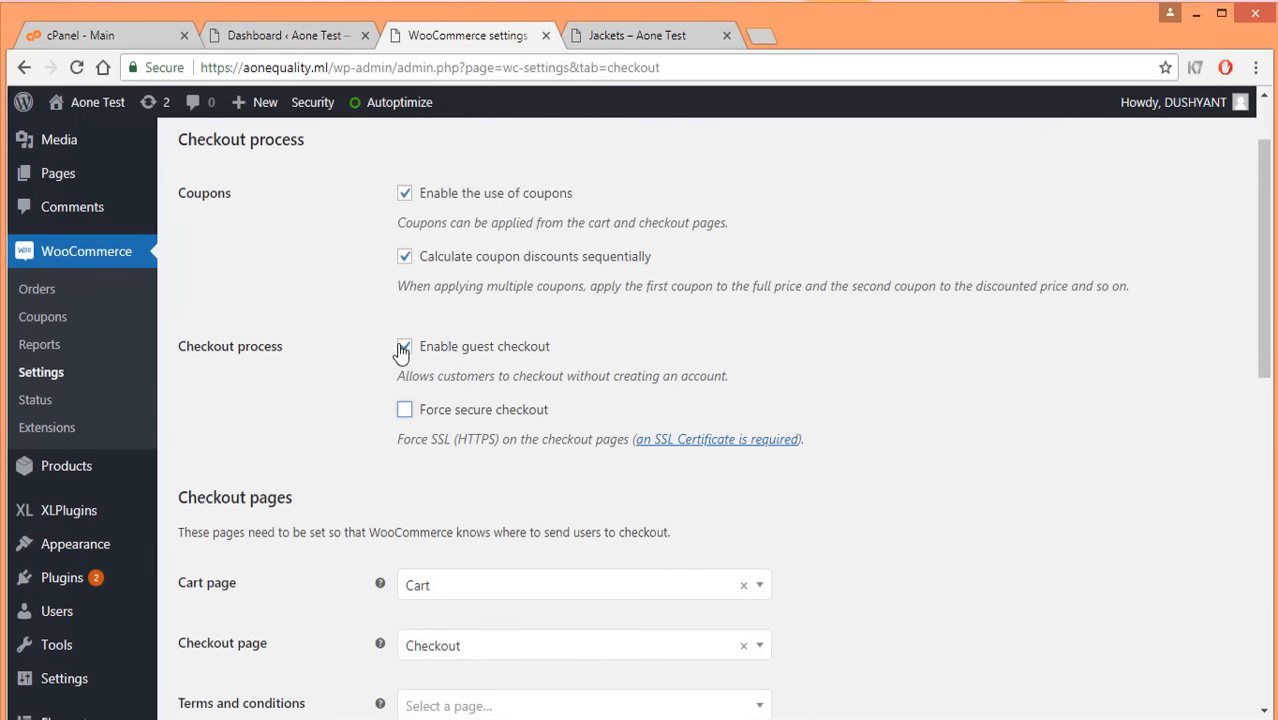
click(404, 347)
Examine the pages available for Terms and conditions, the checkout endpoints and the list of payment gateways.
scroll(399, 387, down, 3)
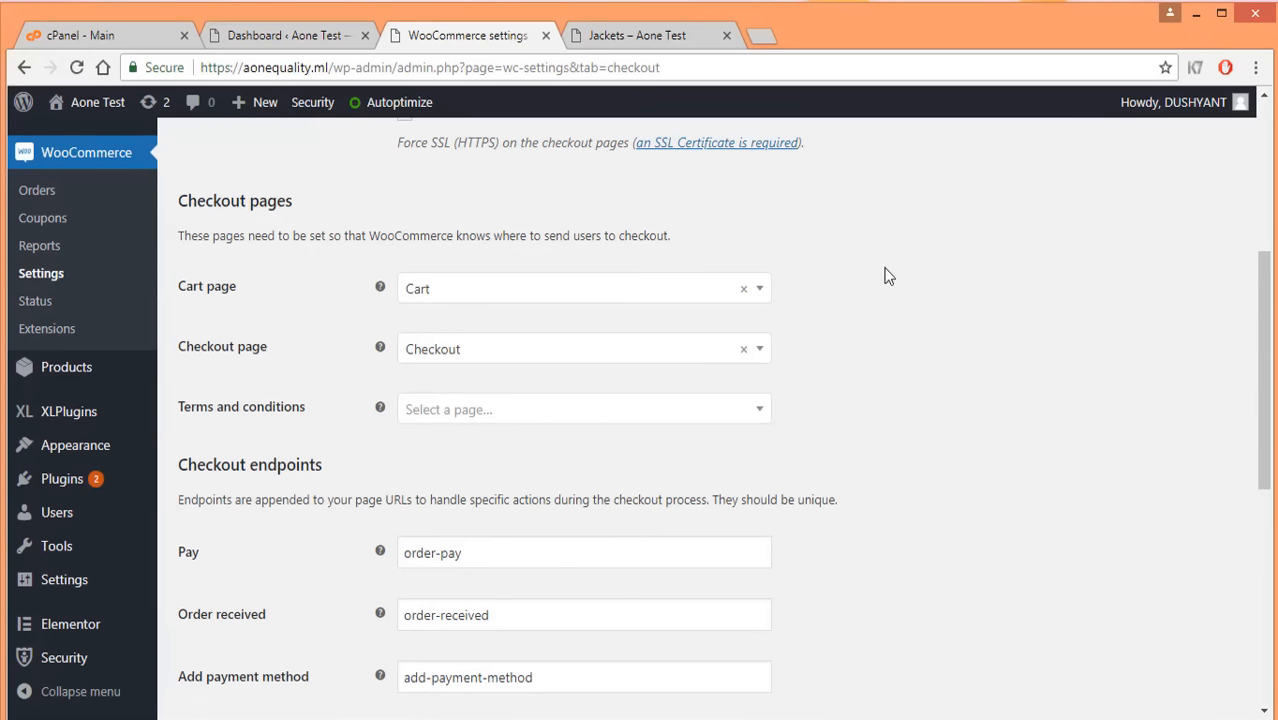
scroll(745, 283, down, 1)
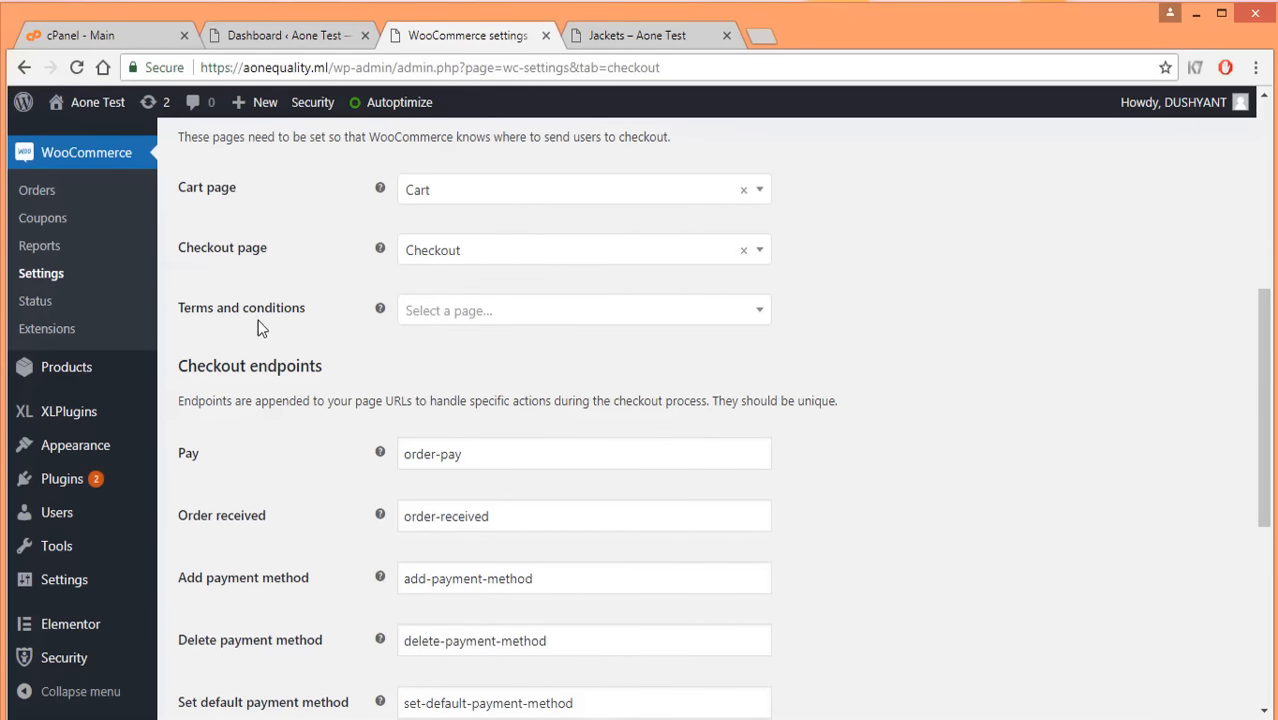
click(688, 312)
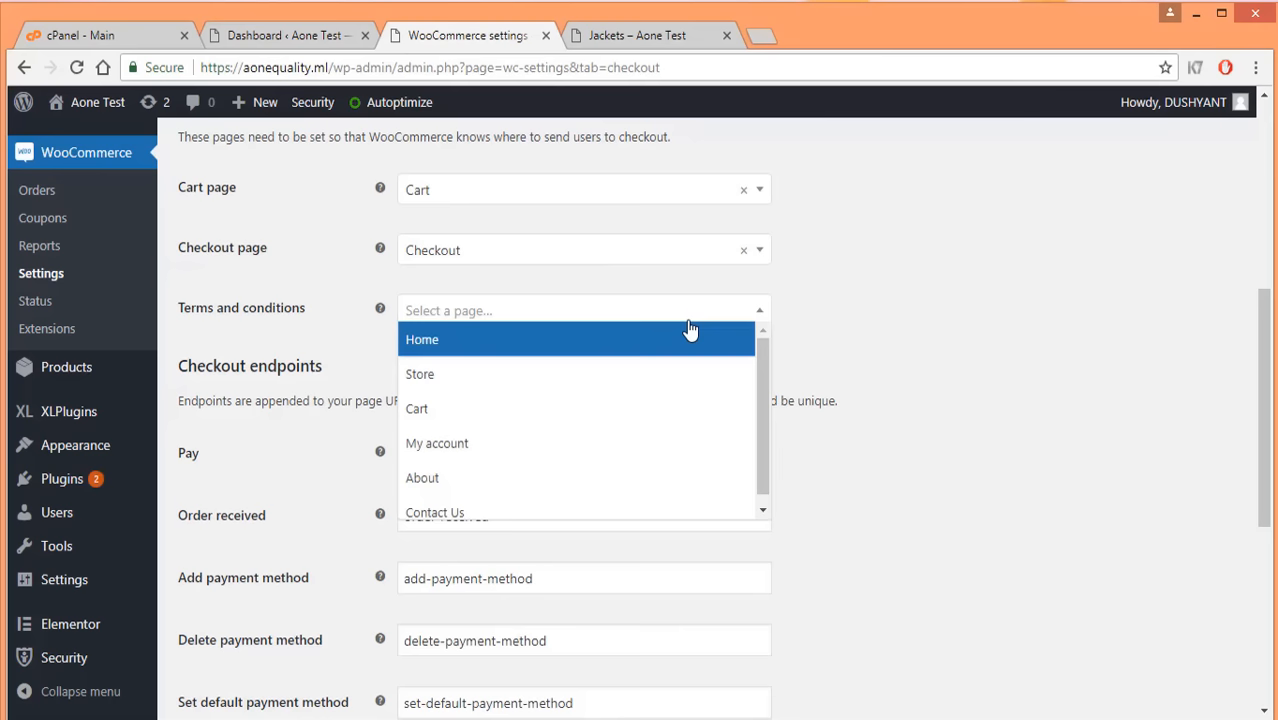
click(935, 293)
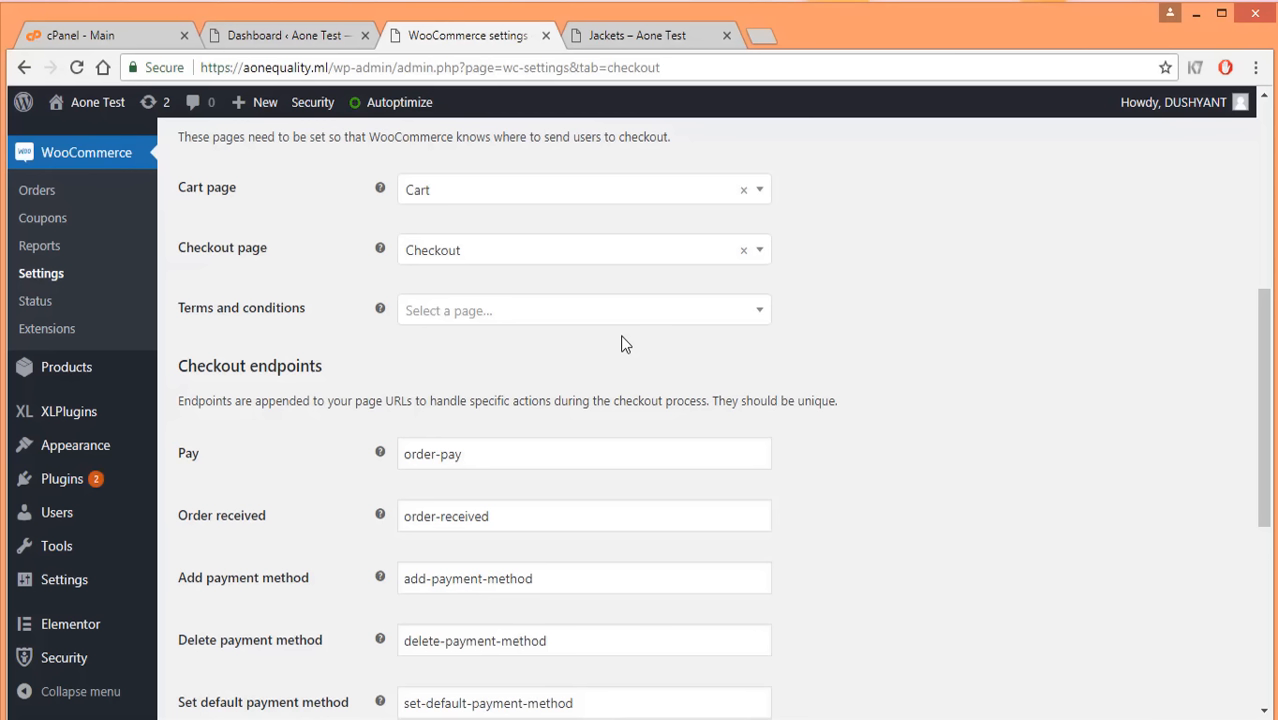
click(695, 312)
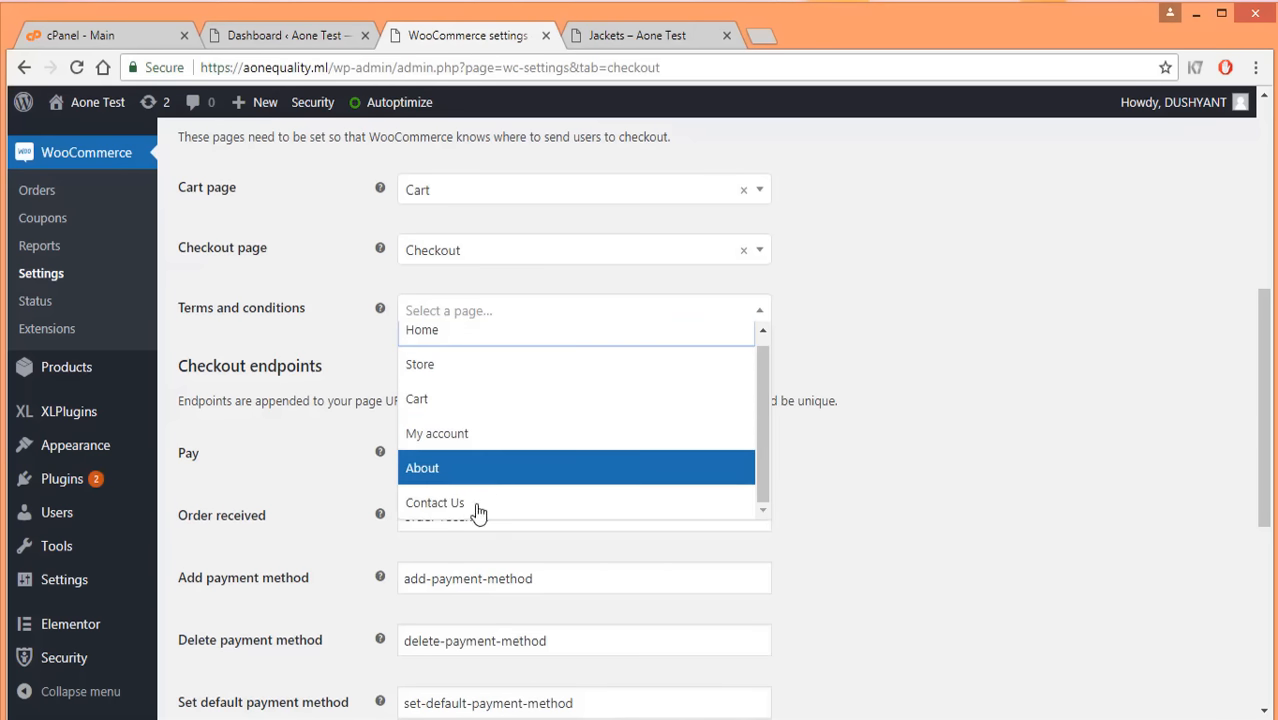
scroll(513, 442, down, 5)
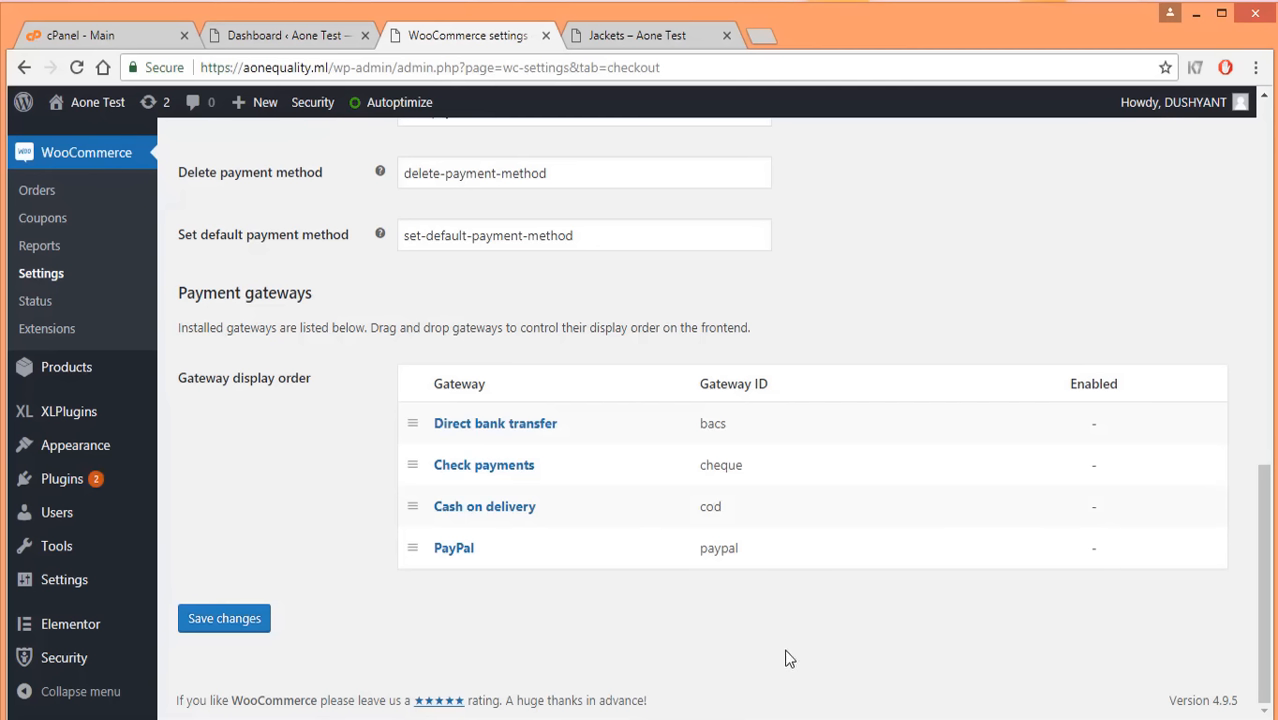
scroll(805, 630, up, 10)
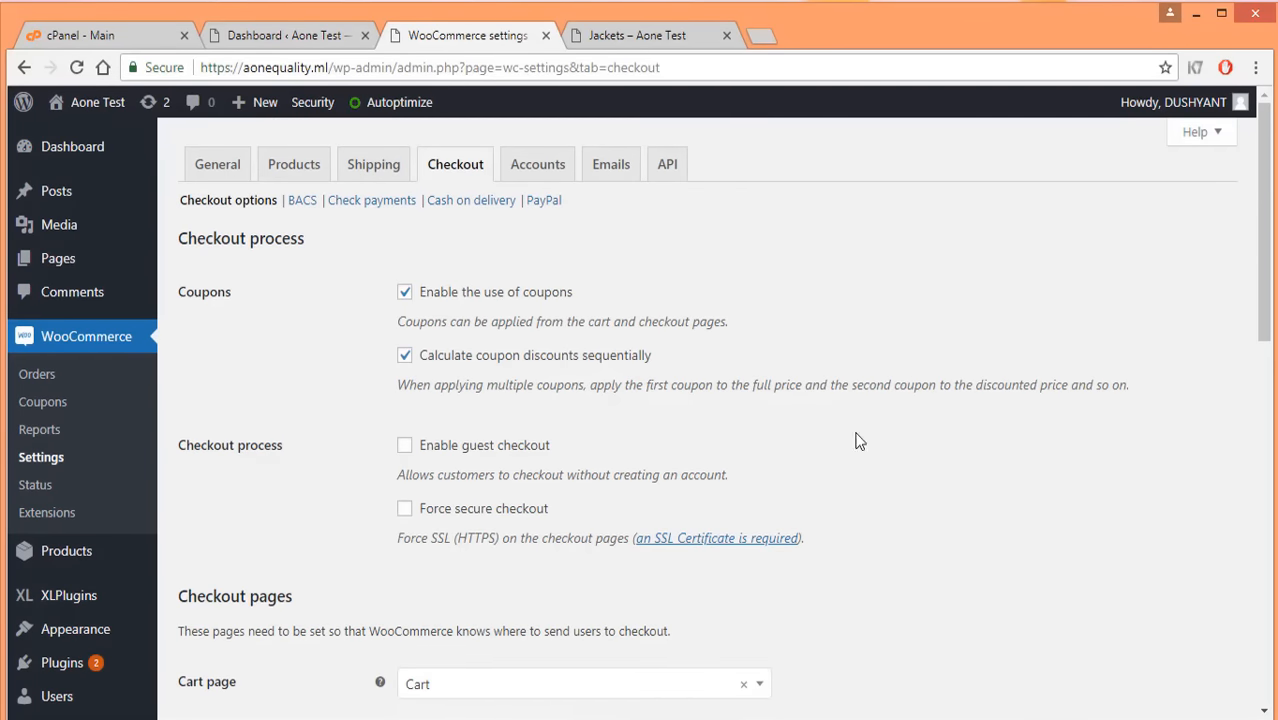
Enable the Cash on delivery payment method and save its settings.
click(458, 203)
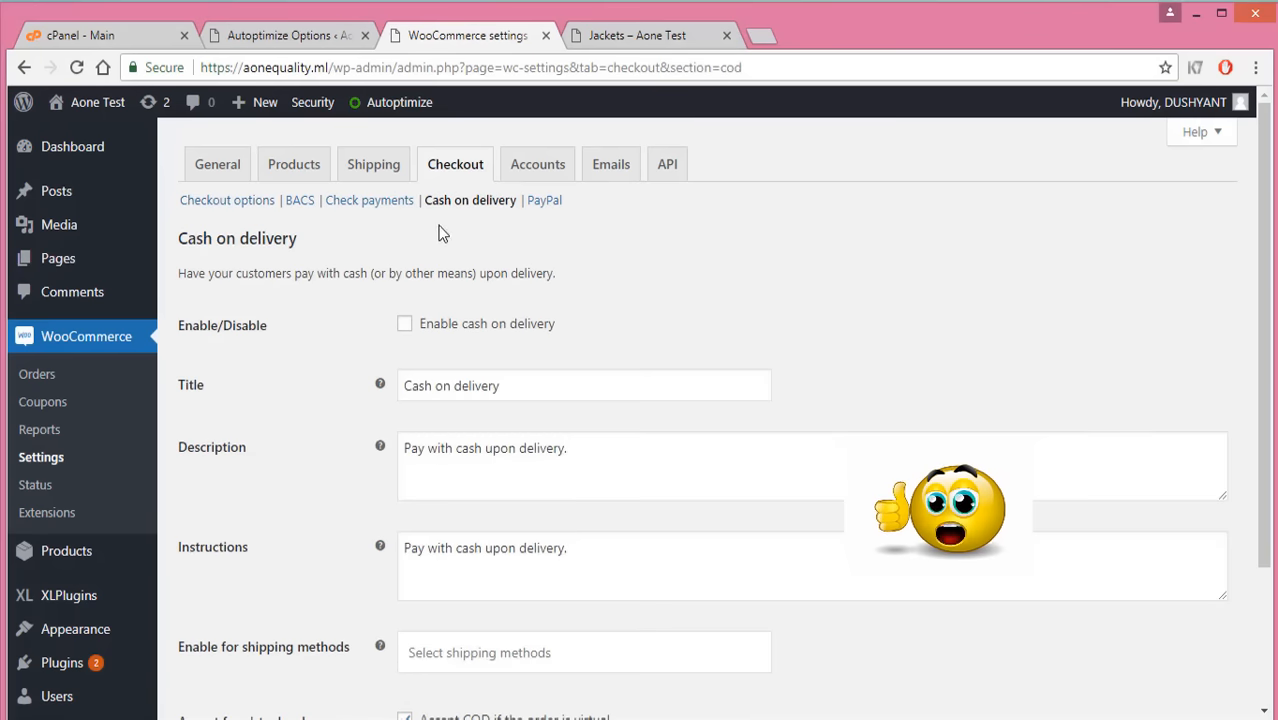
click(406, 326)
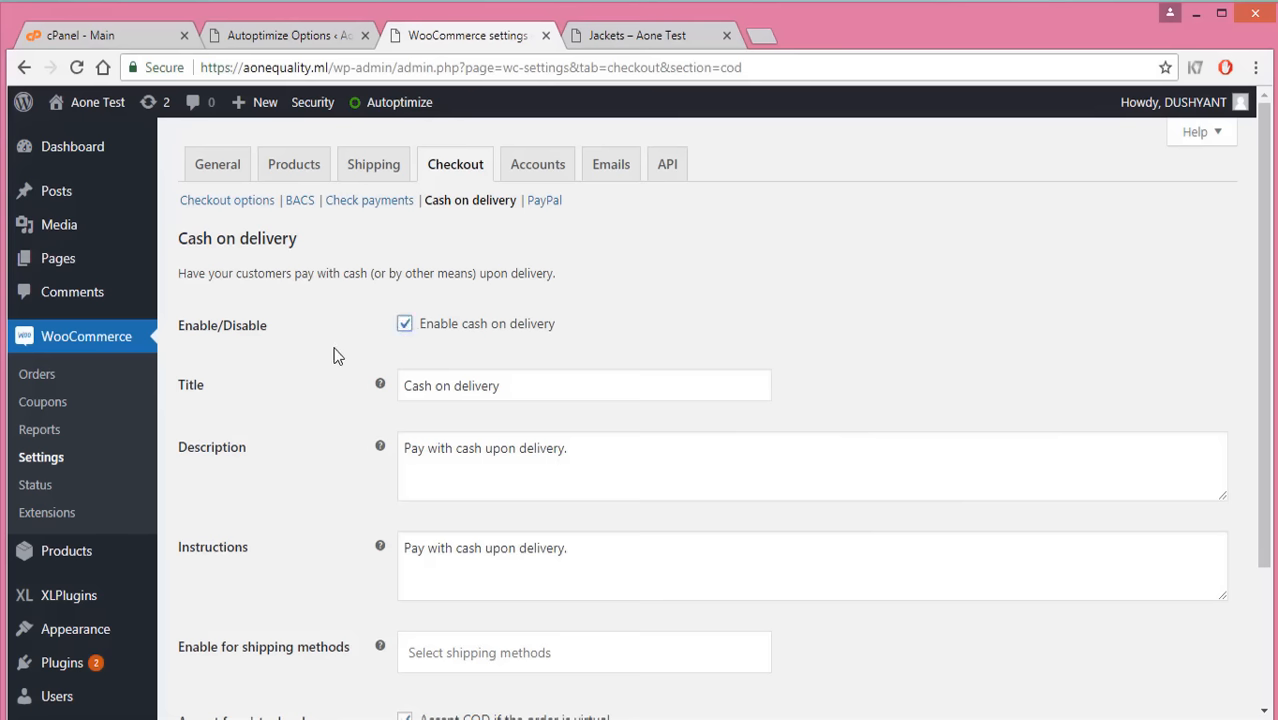
scroll(340, 357, down, 2)
click(255, 601)
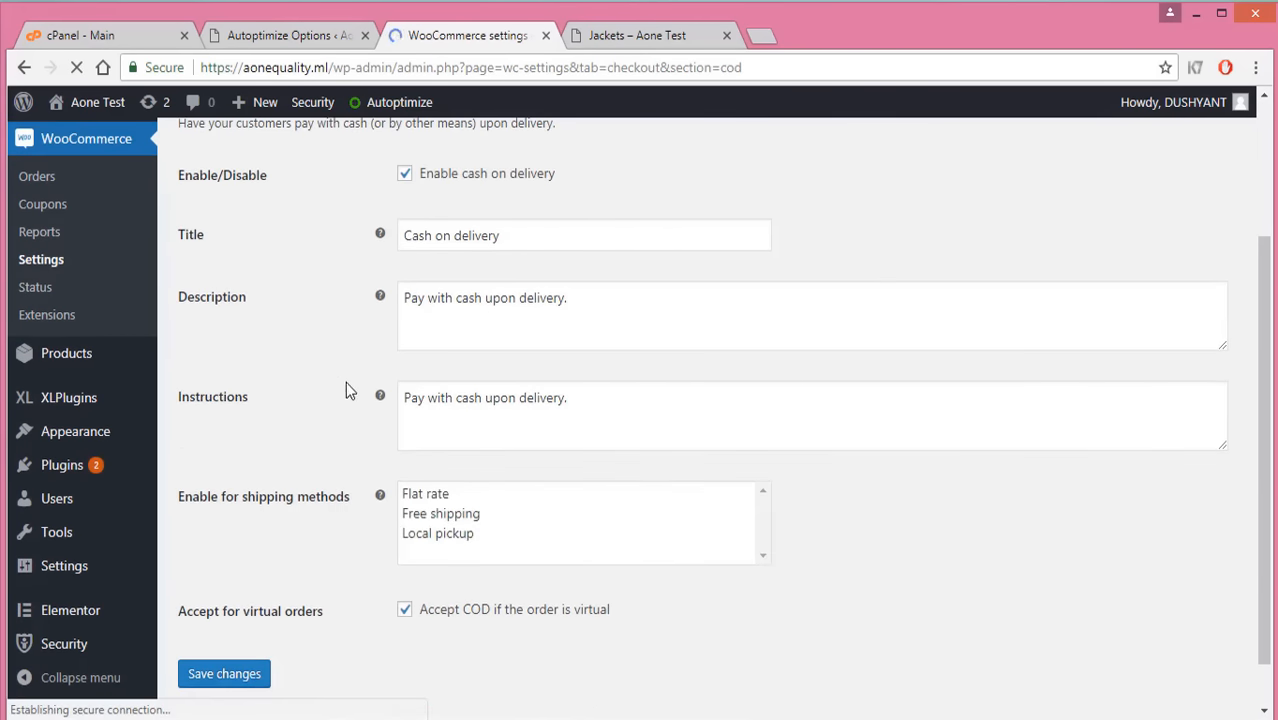
Review the cash on delivery title, description and instructions, and examine which shipping methods it can be enabled for.
click(607, 302)
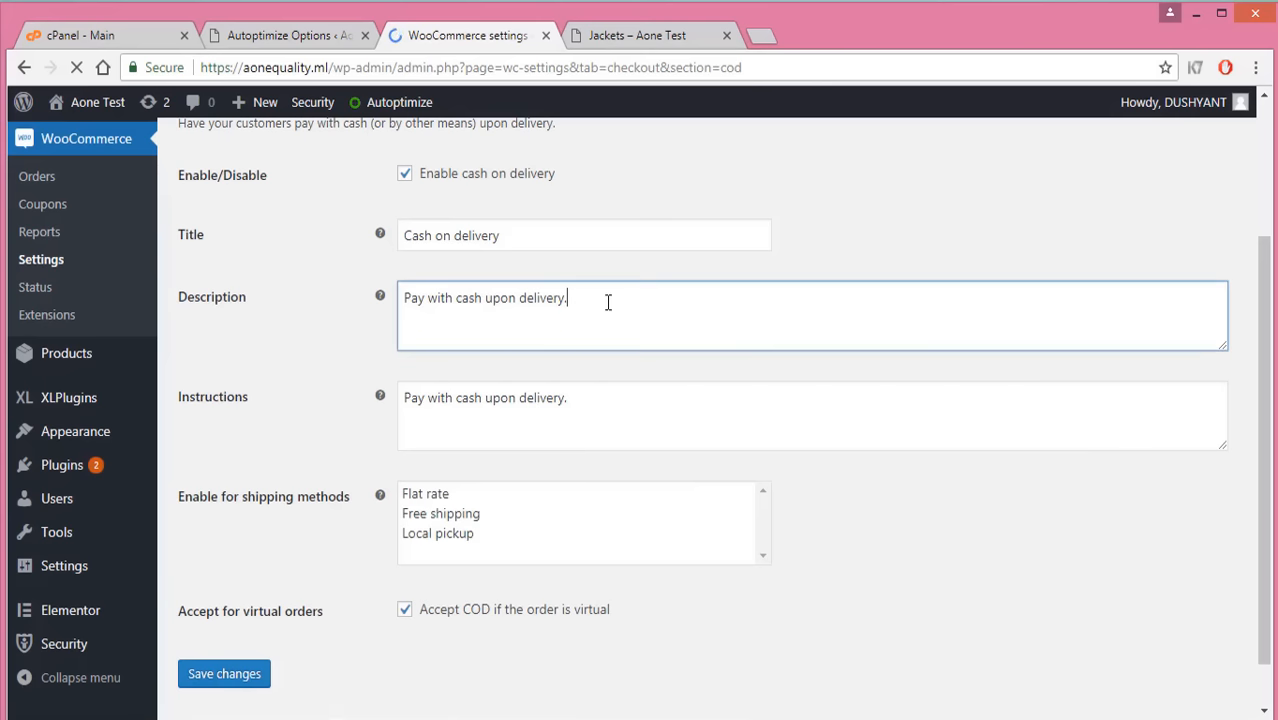
click(522, 234)
click(587, 310)
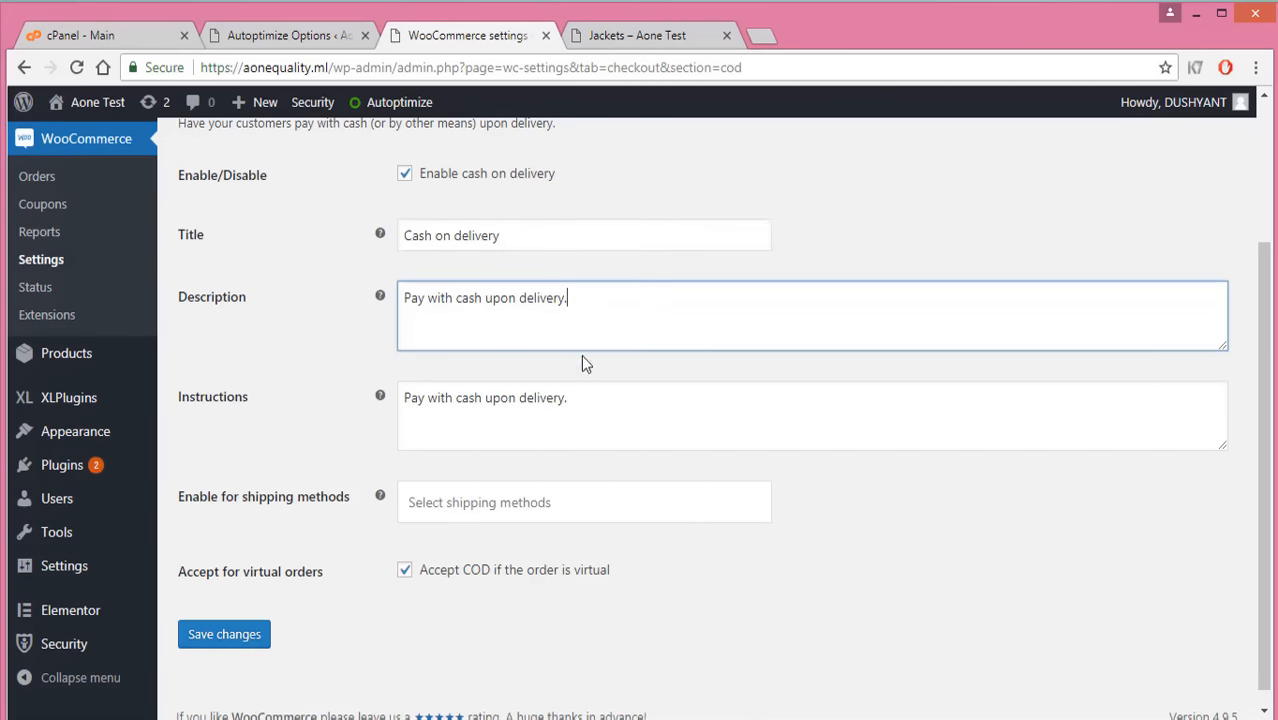
click(581, 400)
click(288, 432)
scroll(288, 432, down, 1)
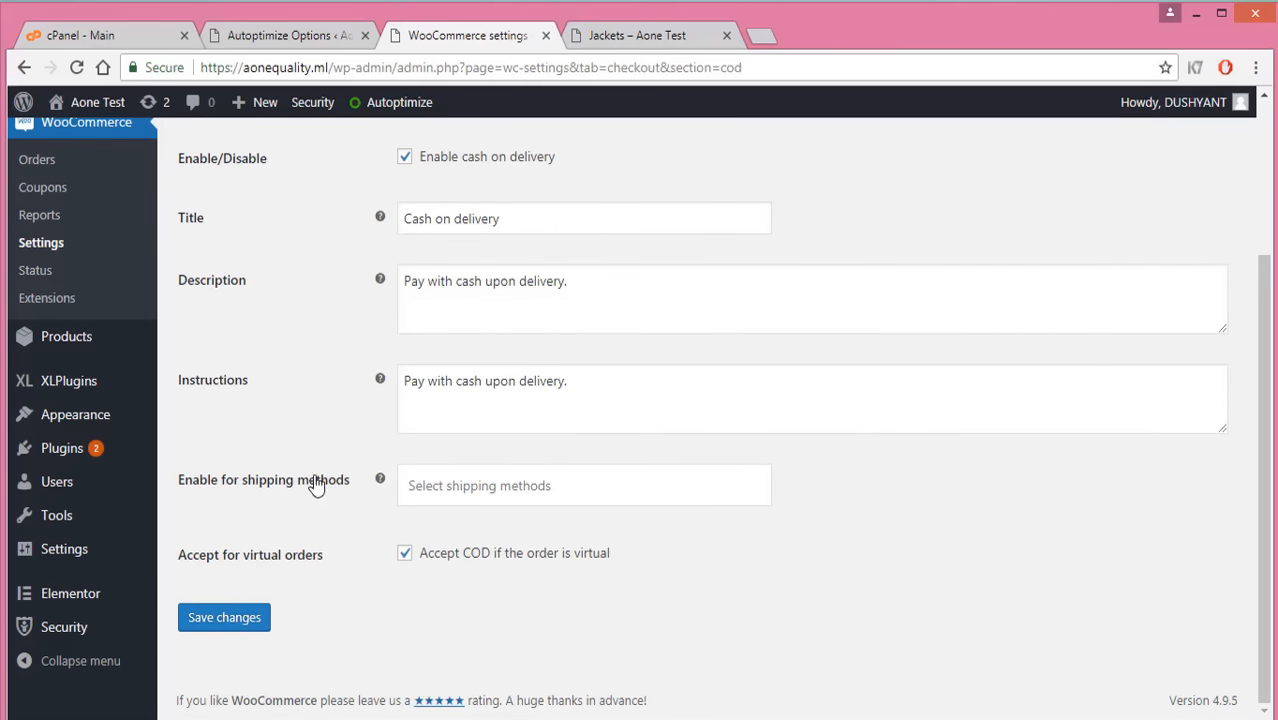
click(460, 490)
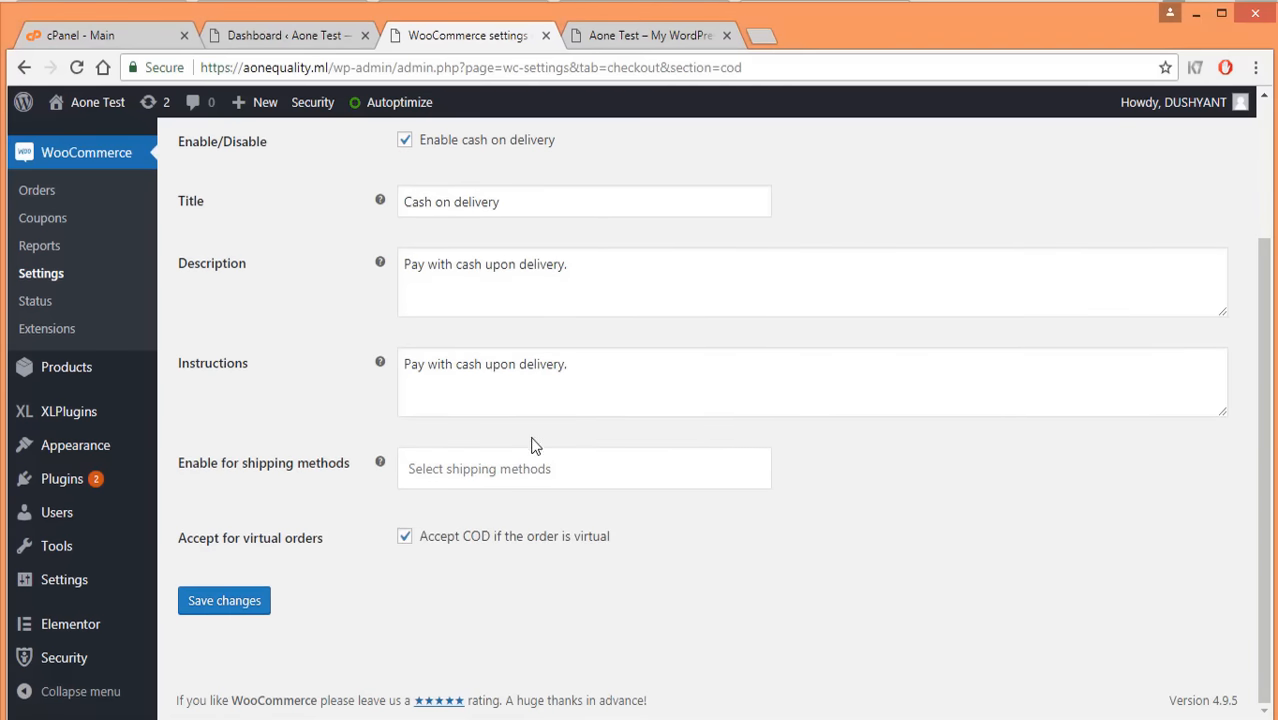
click(551, 468)
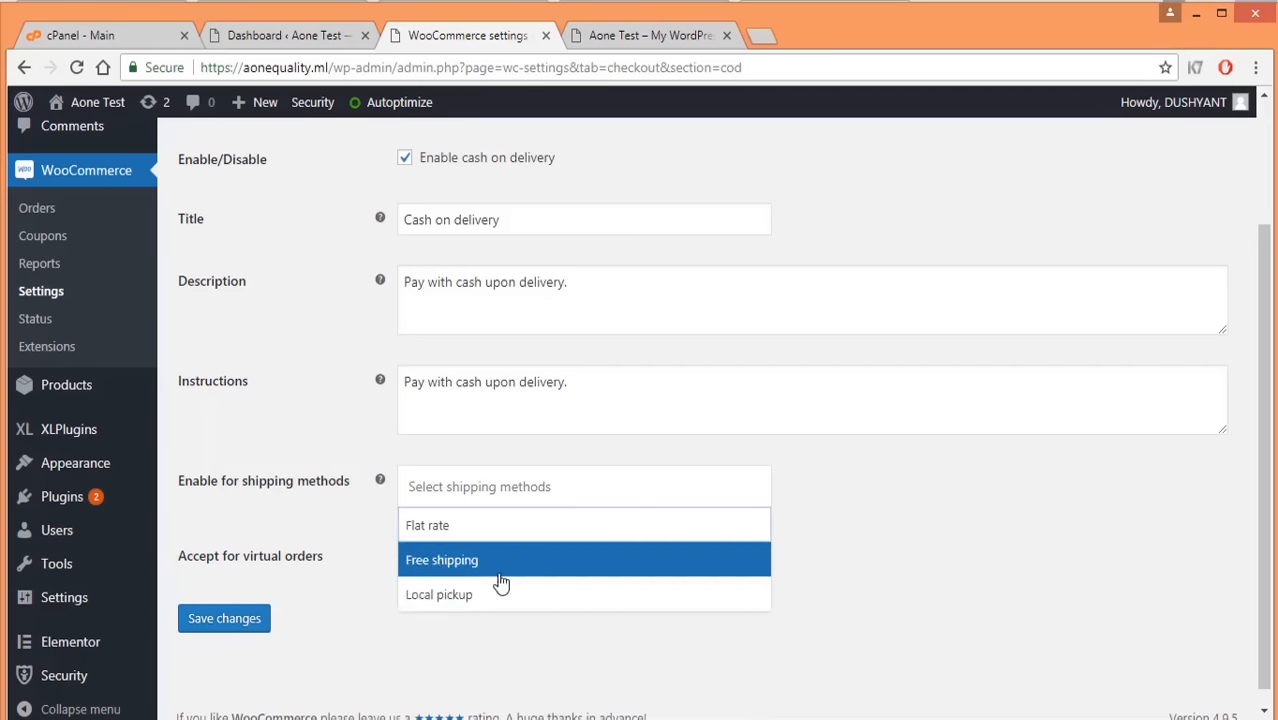
click(906, 594)
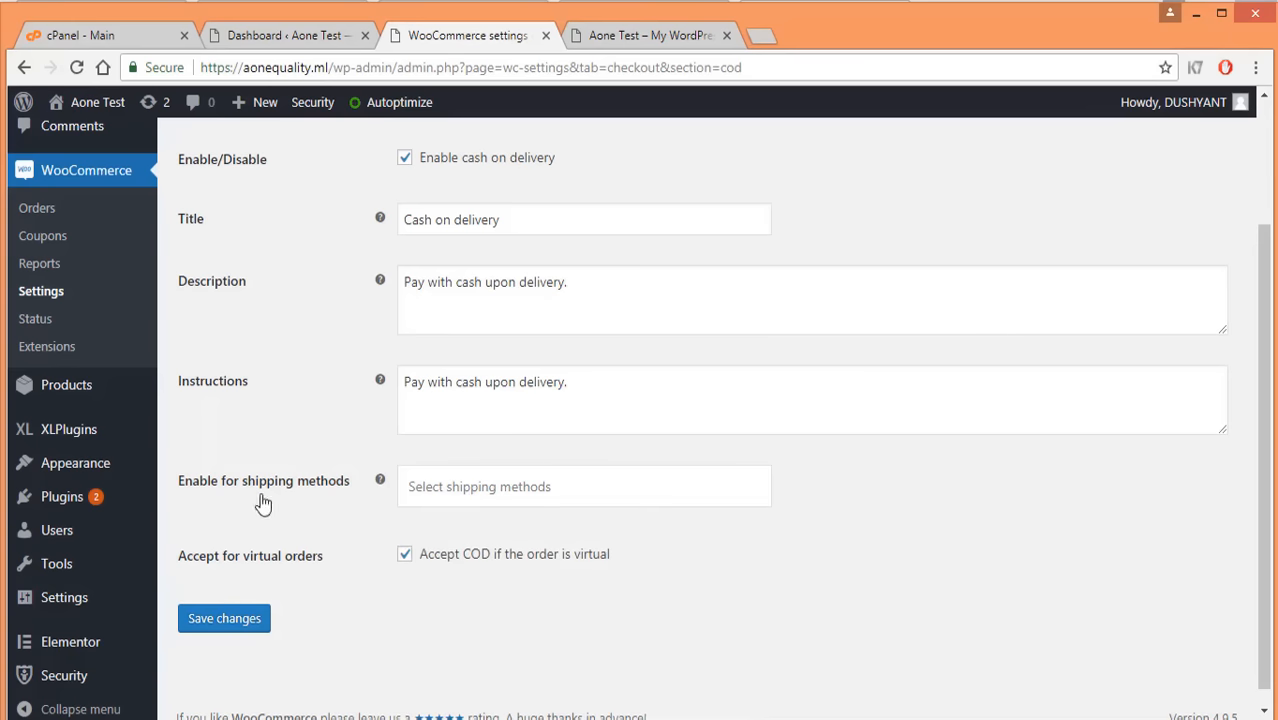
Open the page for adding new plugins in a separate browser tab and search for "advance flat rate shipping".
mouse_move(44, 508)
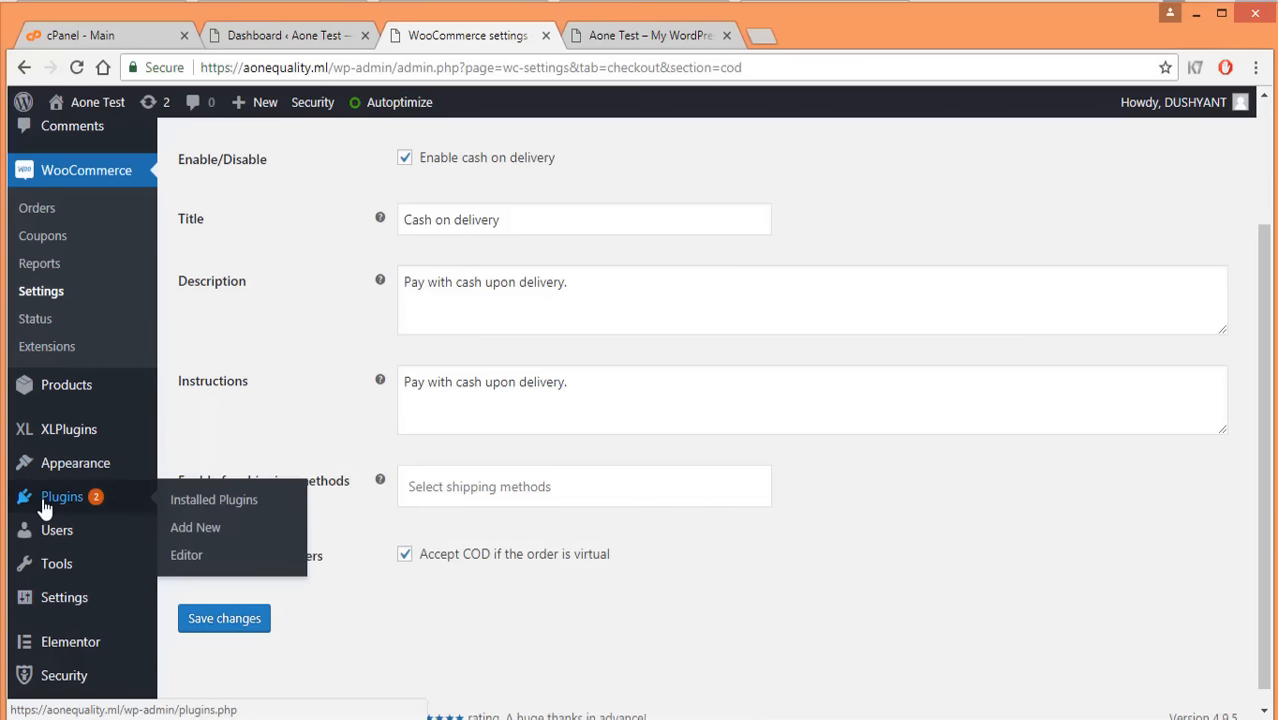
right_click(180, 528)
click(232, 347)
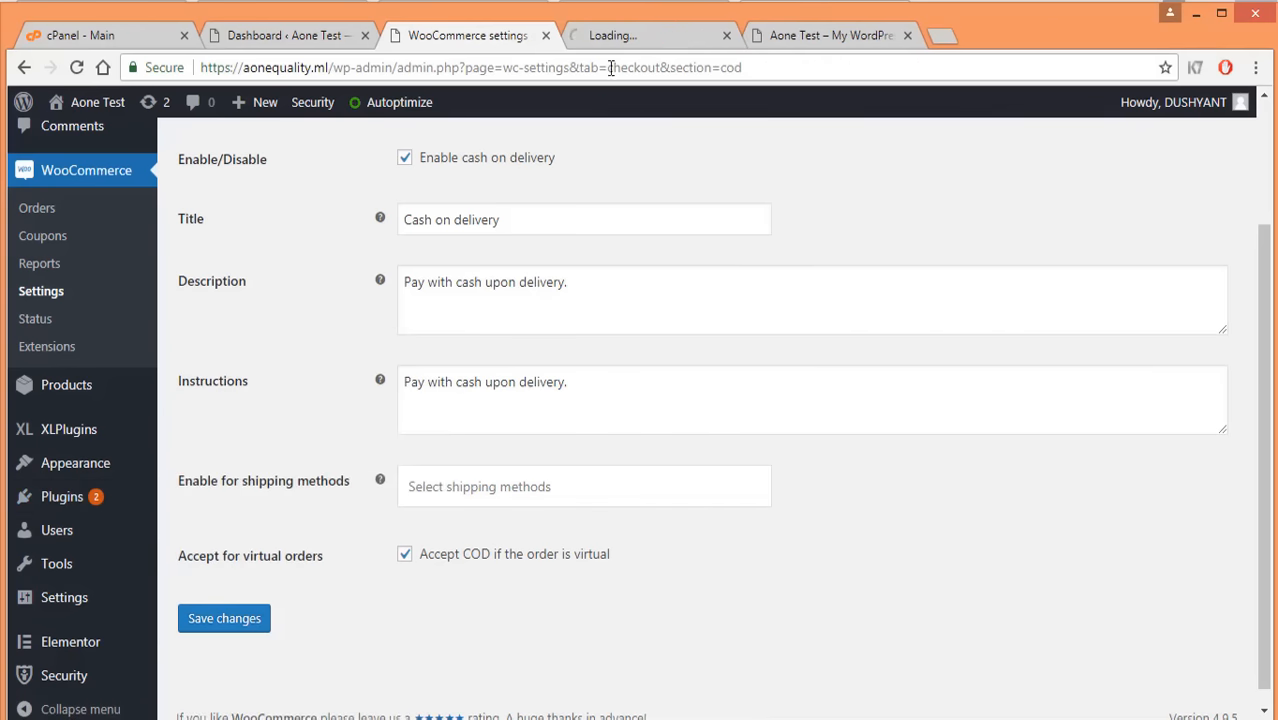
key(ctrl+Tab)
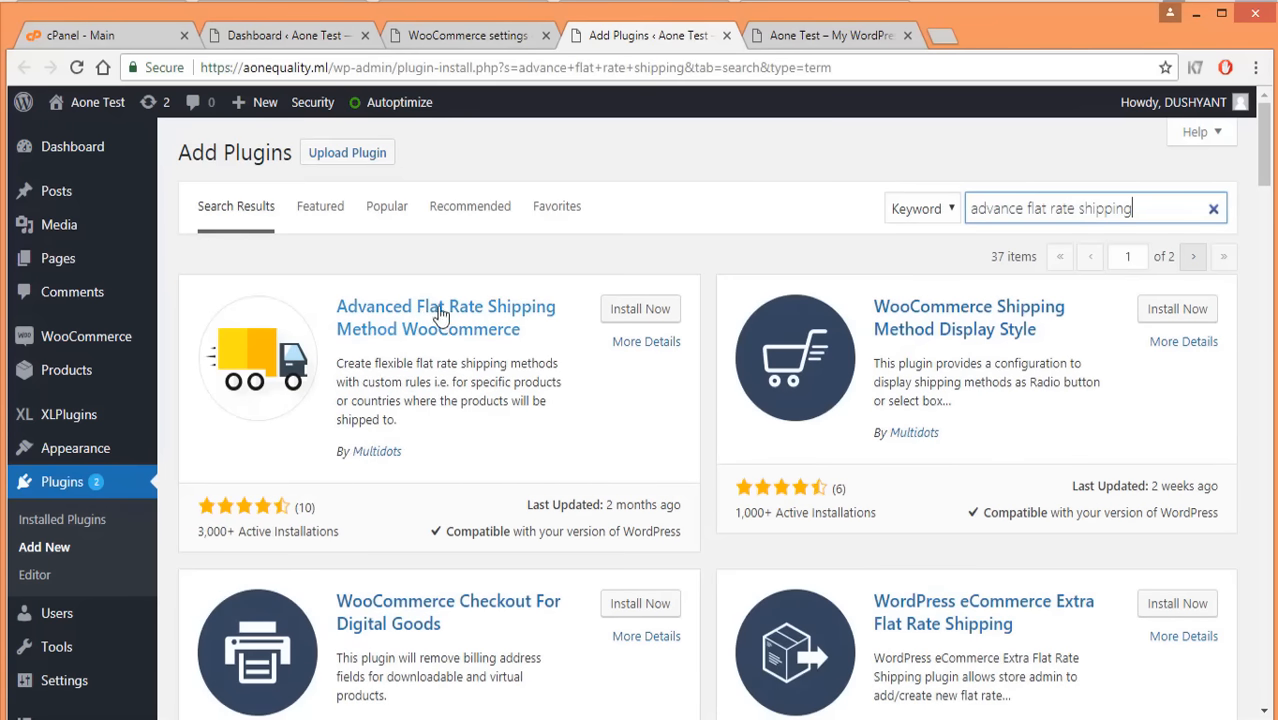
Install and activate the Advanced Flat Rate Shipping Method WooCommerce plugin, declining its newsletter subscription for now.
click(624, 309)
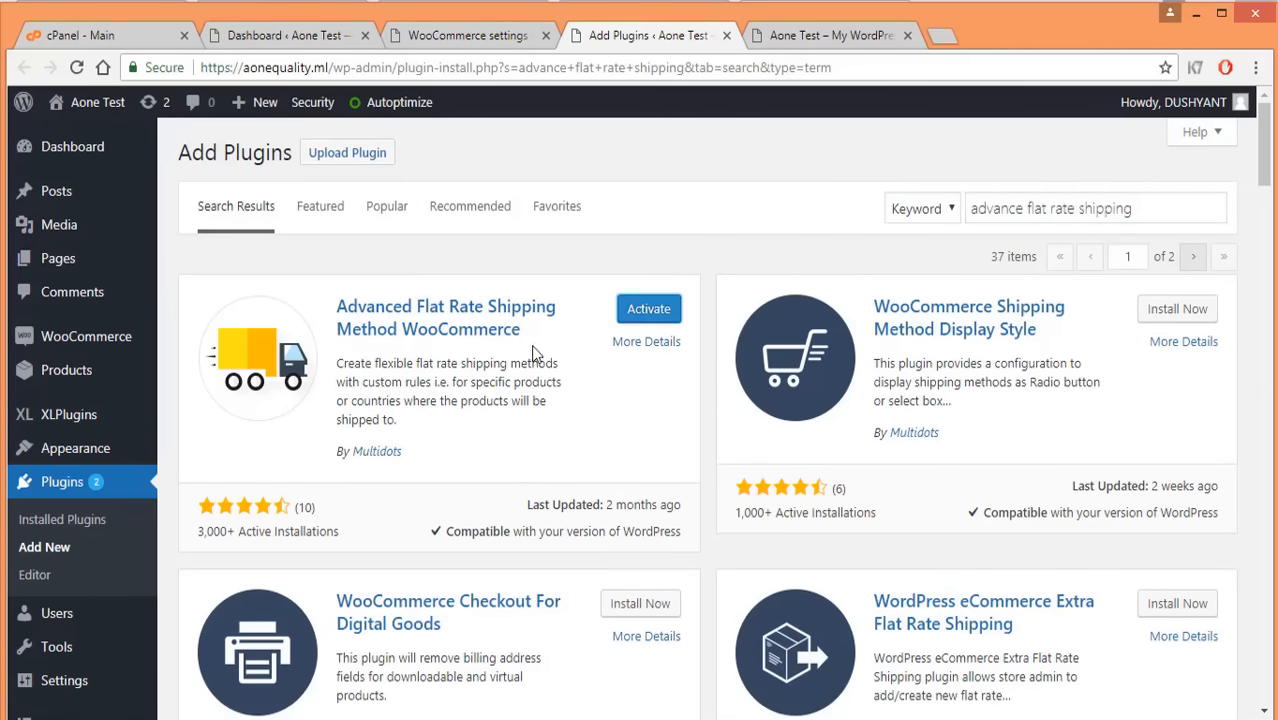
click(640, 310)
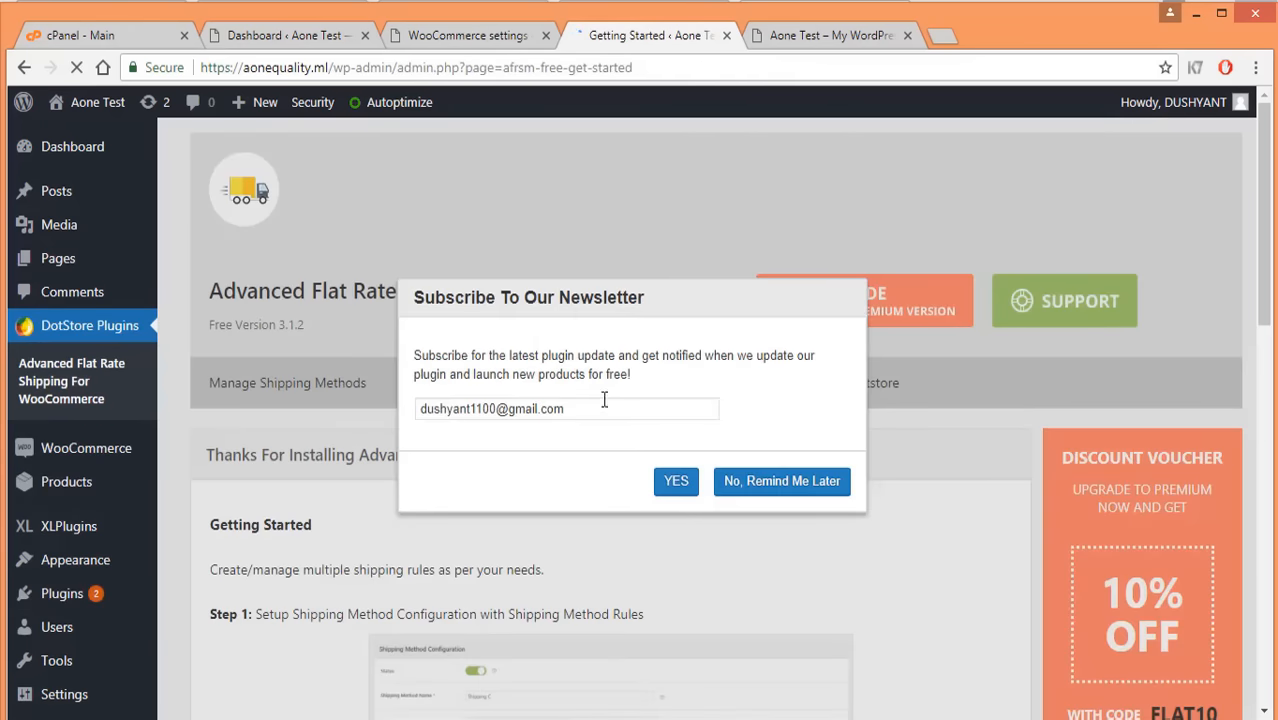
click(602, 409)
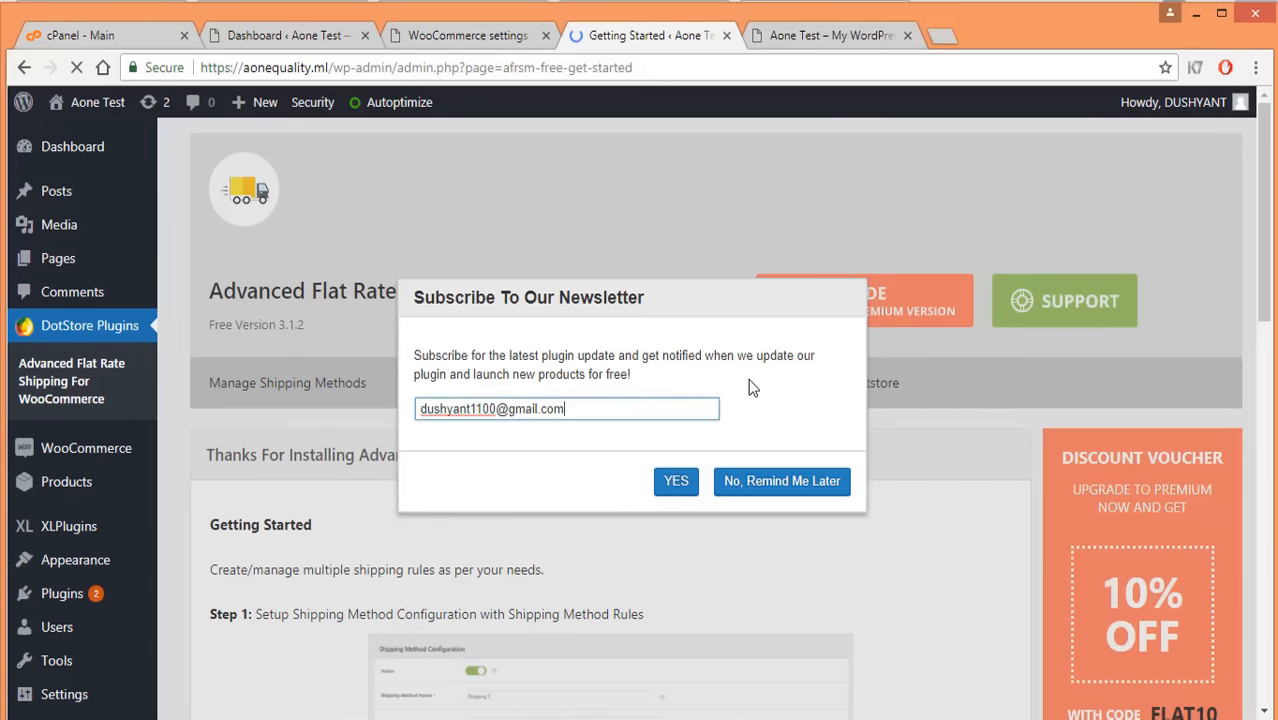
click(772, 485)
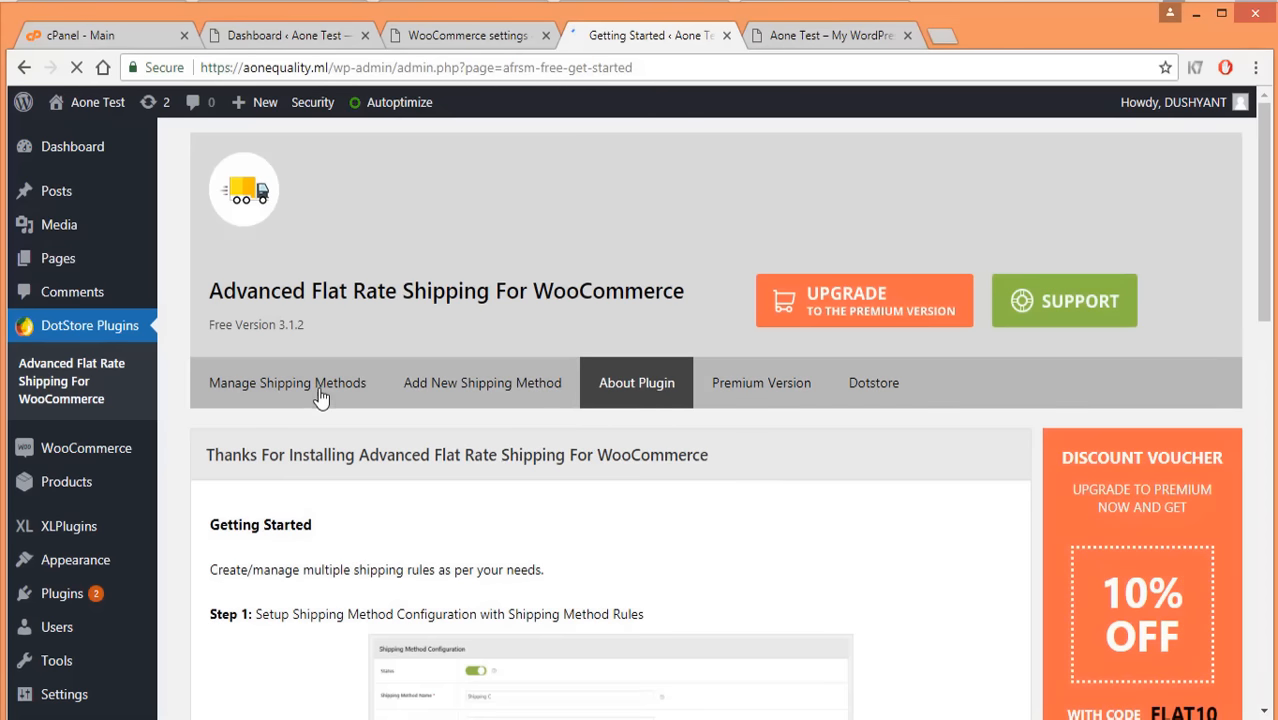
Look over the plugin's getting started guide and delete the existing COD Fee method from its managed shipping methods.
scroll(350, 398, down, 1)
scroll(386, 395, down, 9)
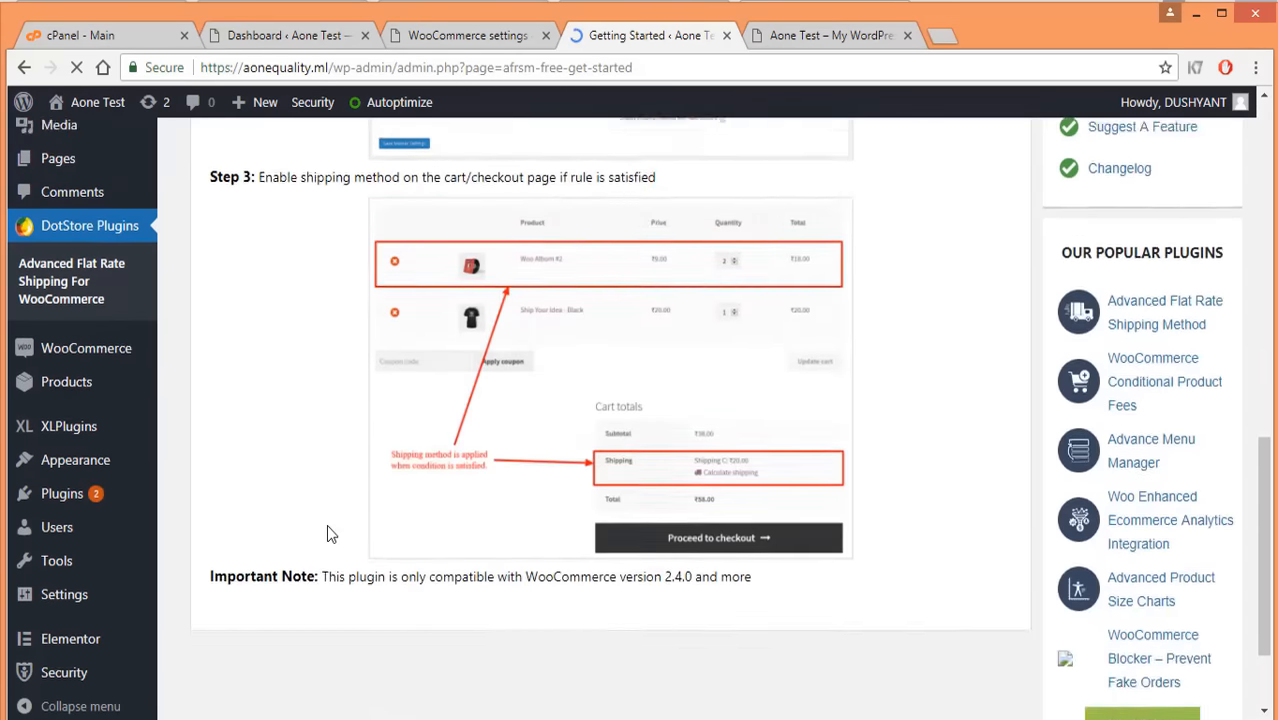
scroll(328, 533, up, 9)
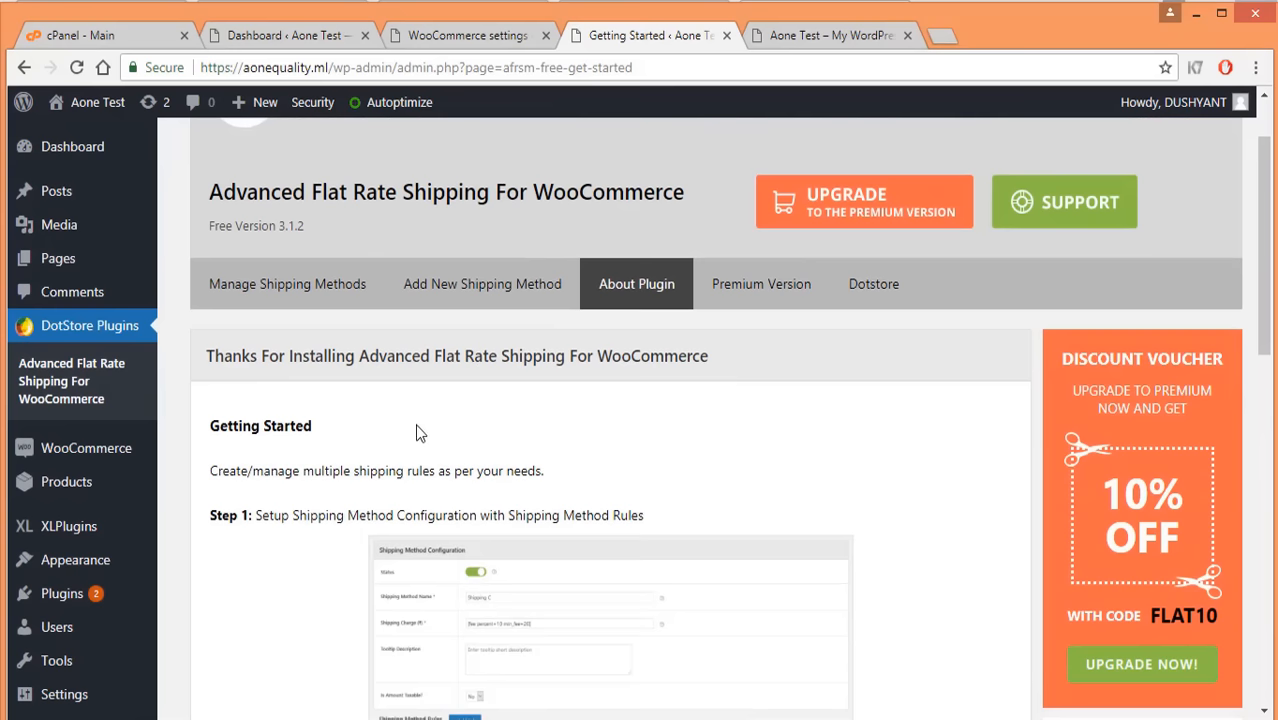
scroll(479, 428, up, 1)
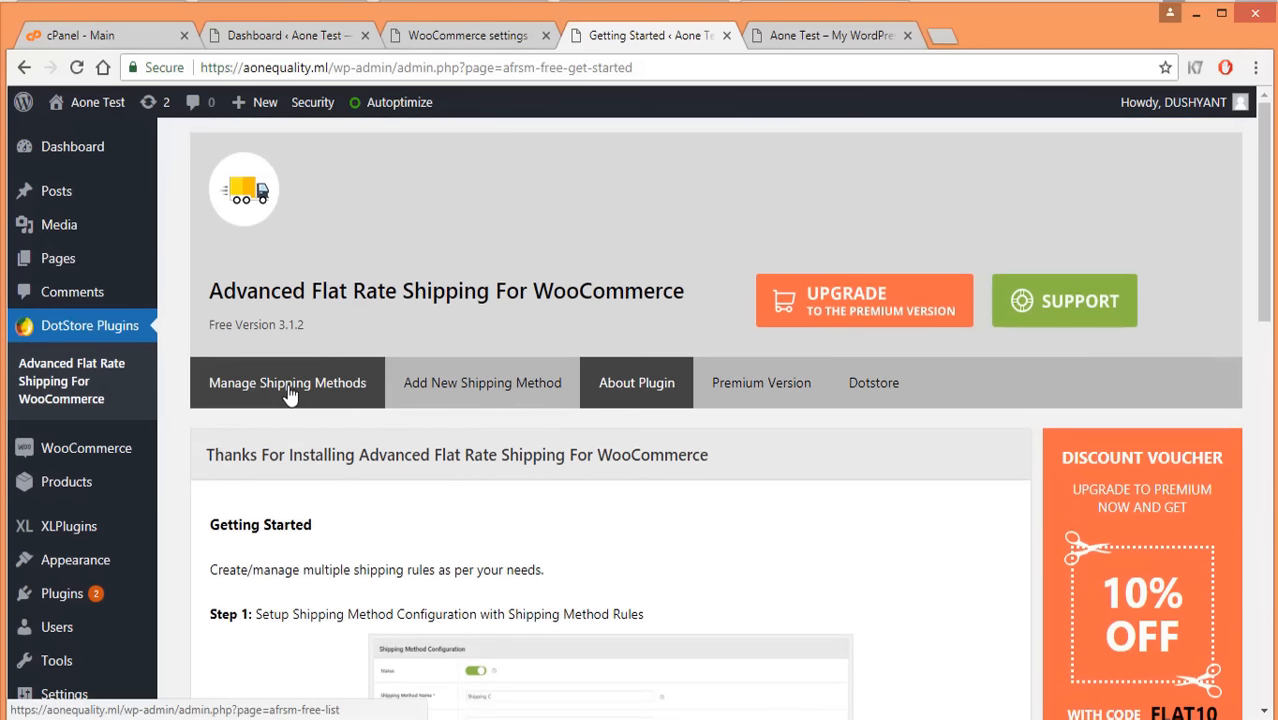
click(264, 403)
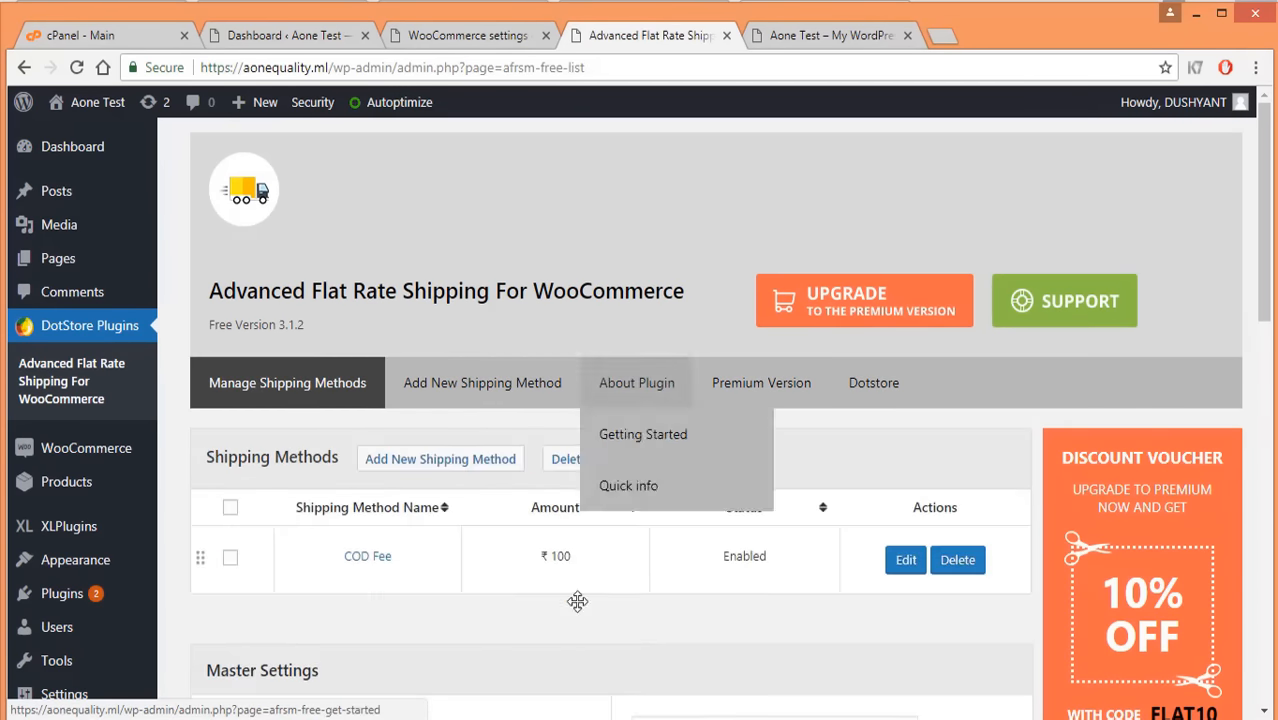
click(958, 561)
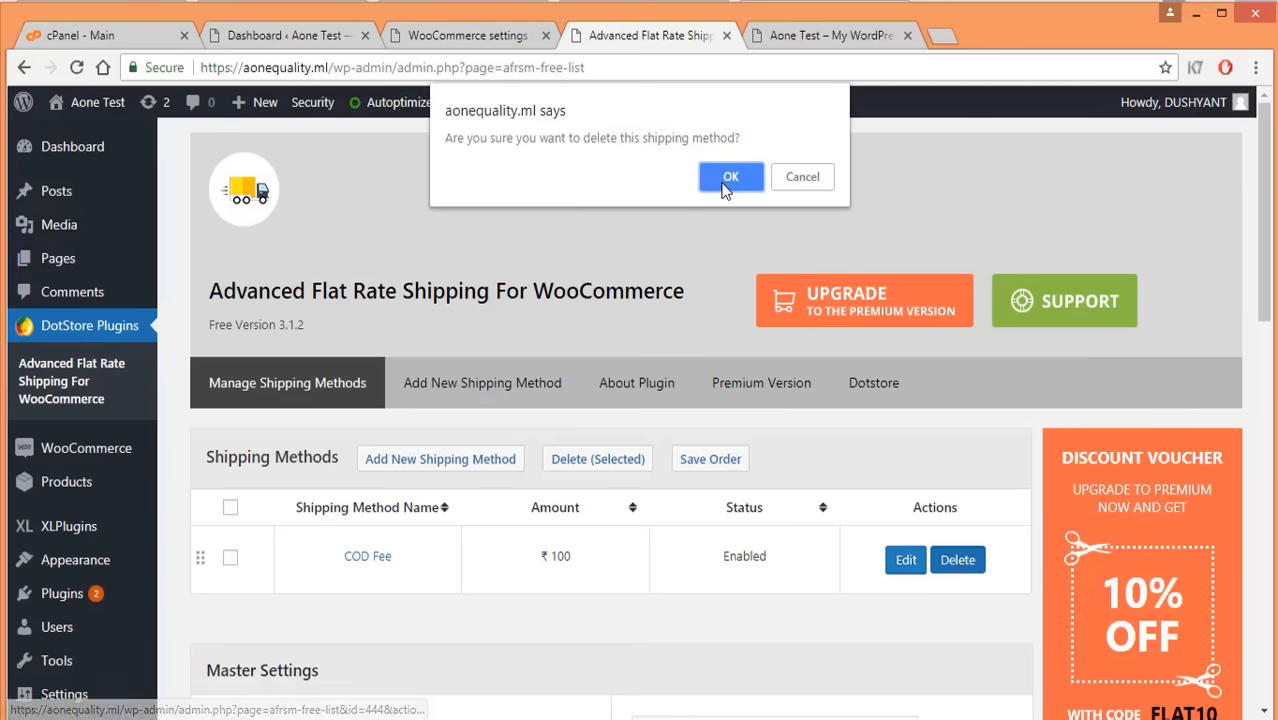
key(Return)
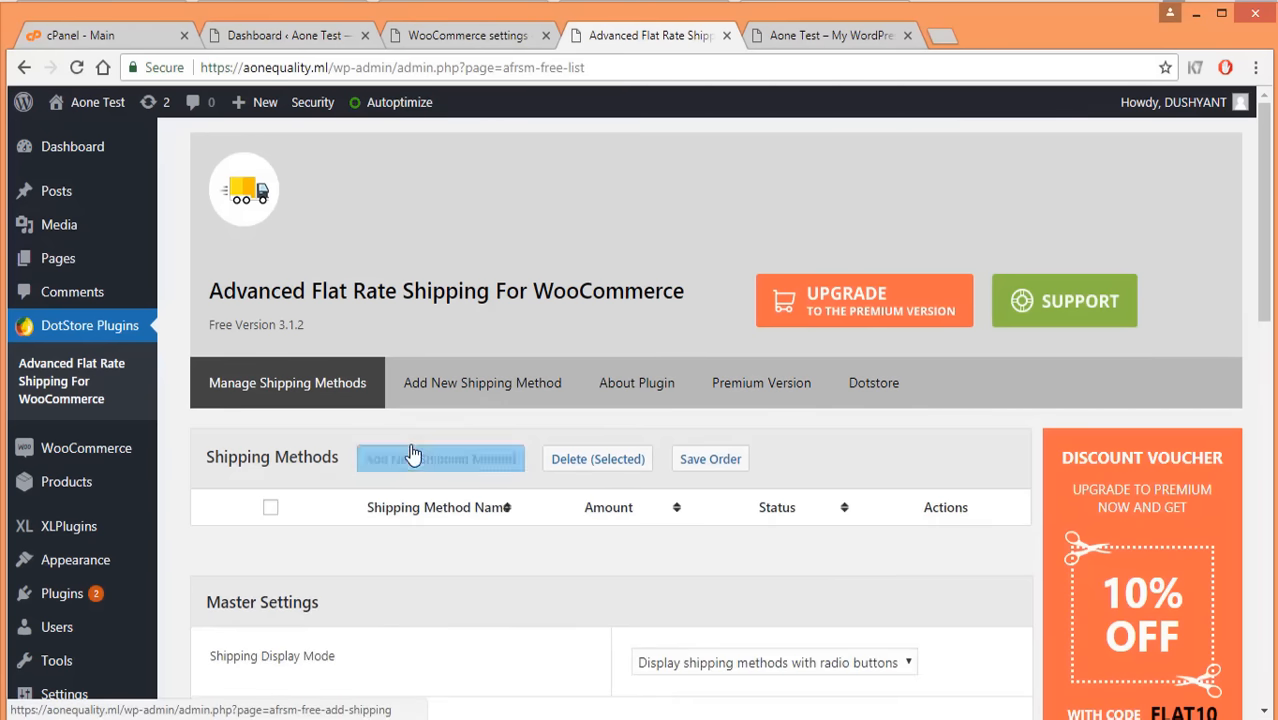
Add a new shipping method named "COD Fee" with a shipping charge of ₹100.
click(423, 462)
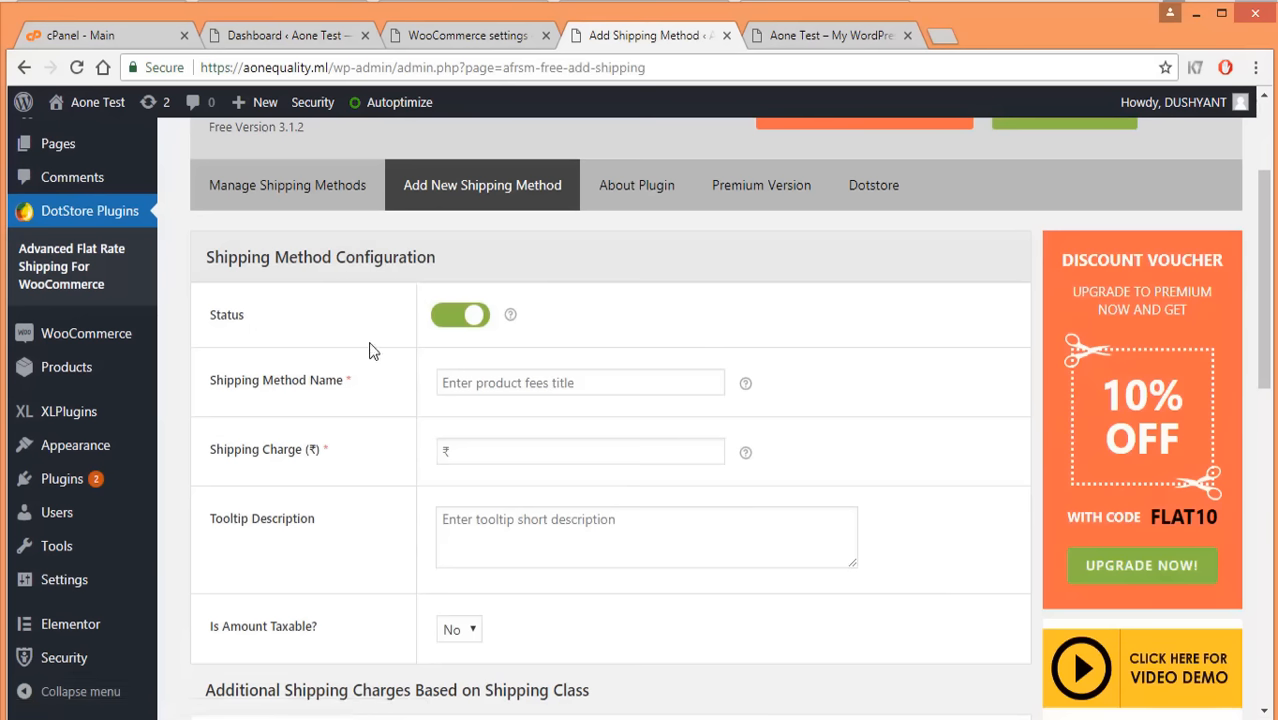
click(538, 380)
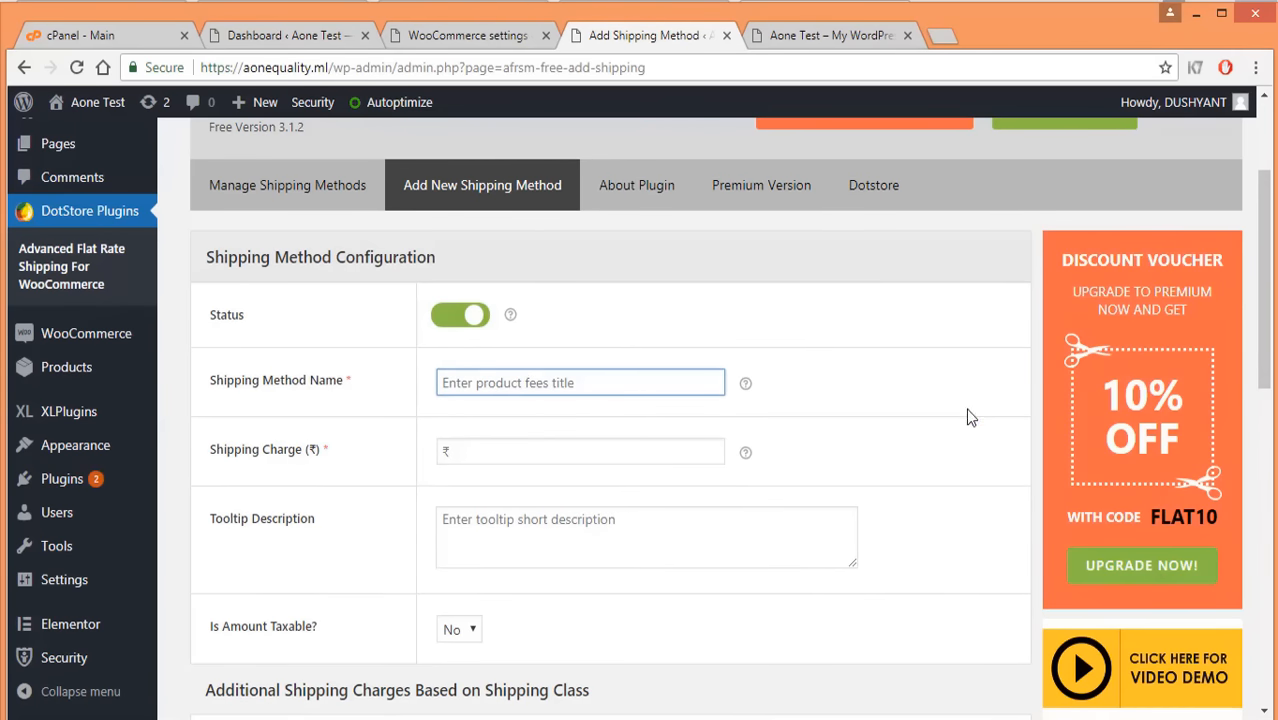
text(COD)
text(Fee)
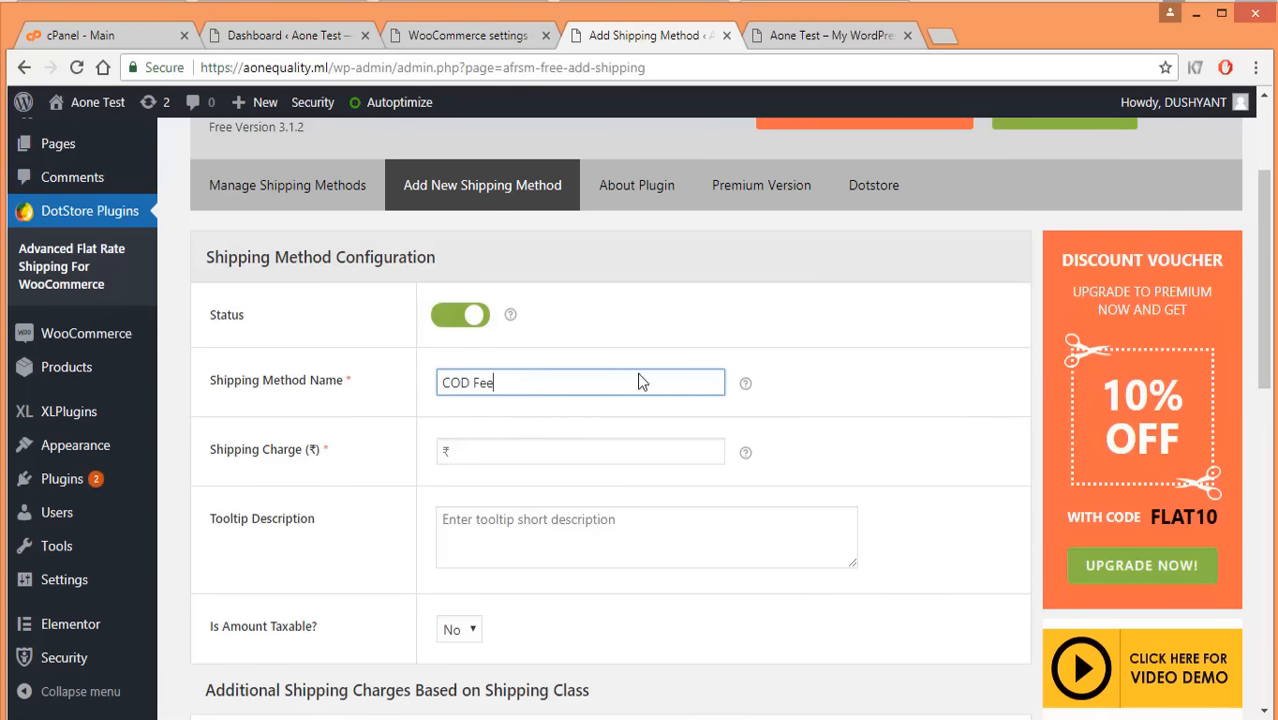
scroll(430, 414, down, 1)
click(499, 358)
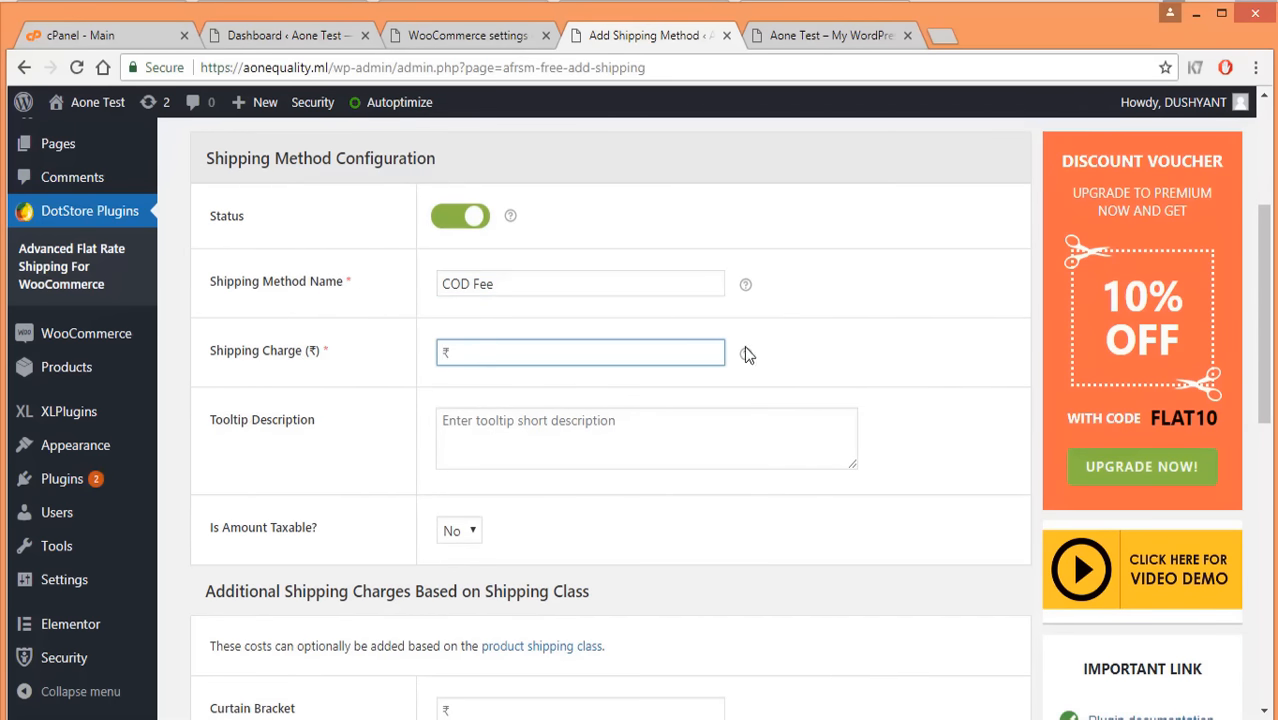
text(100)
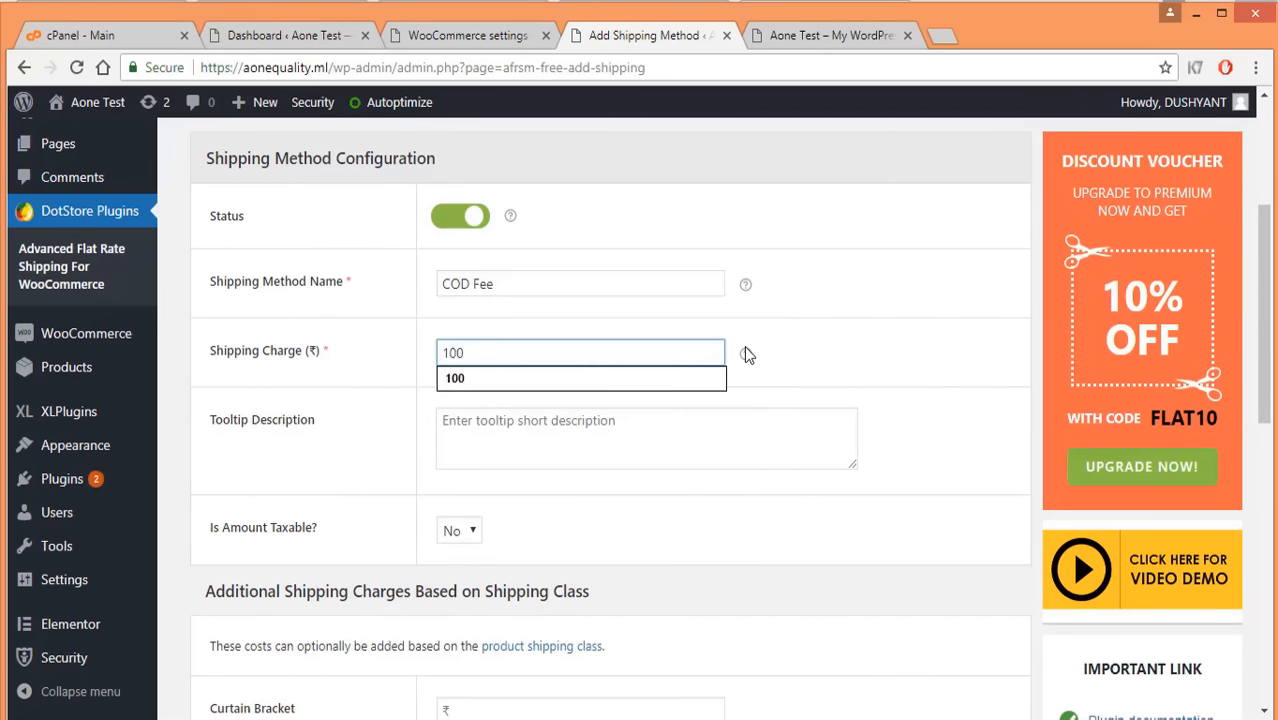
click(812, 373)
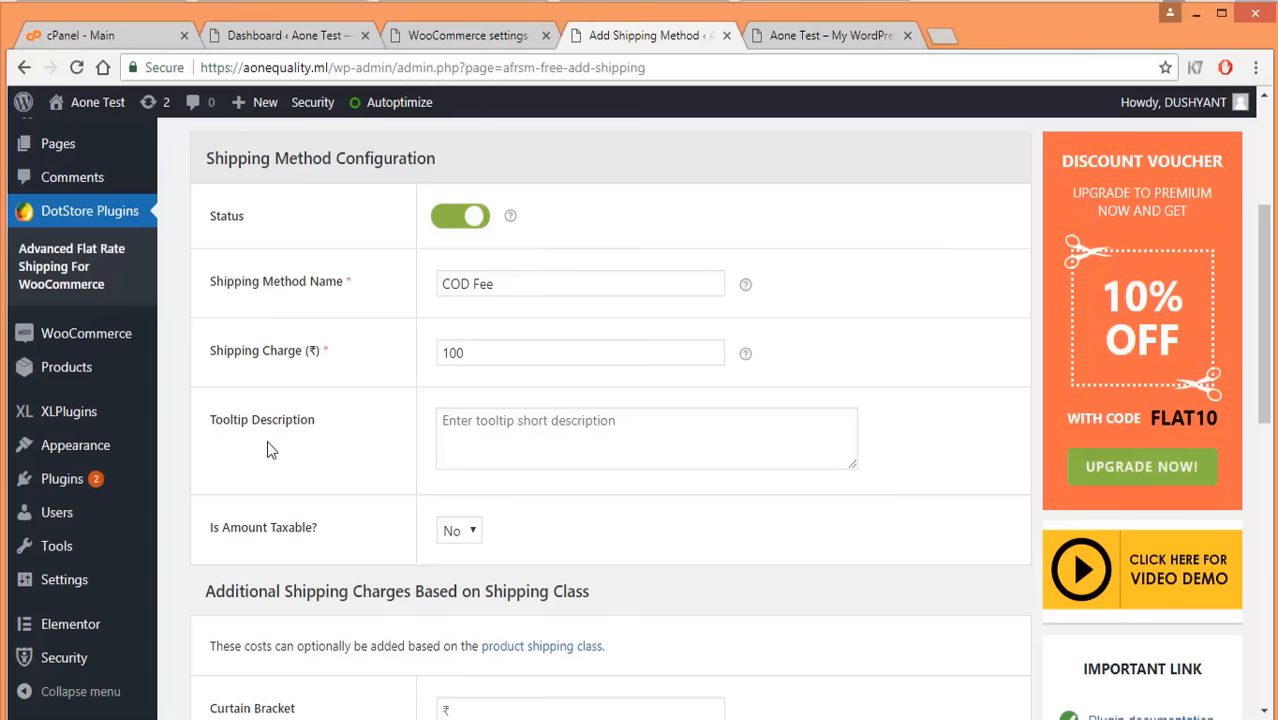
Review the COD Fee method's tooltip, tax, shipping class and country rule options, and save the shipping method.
click(542, 436)
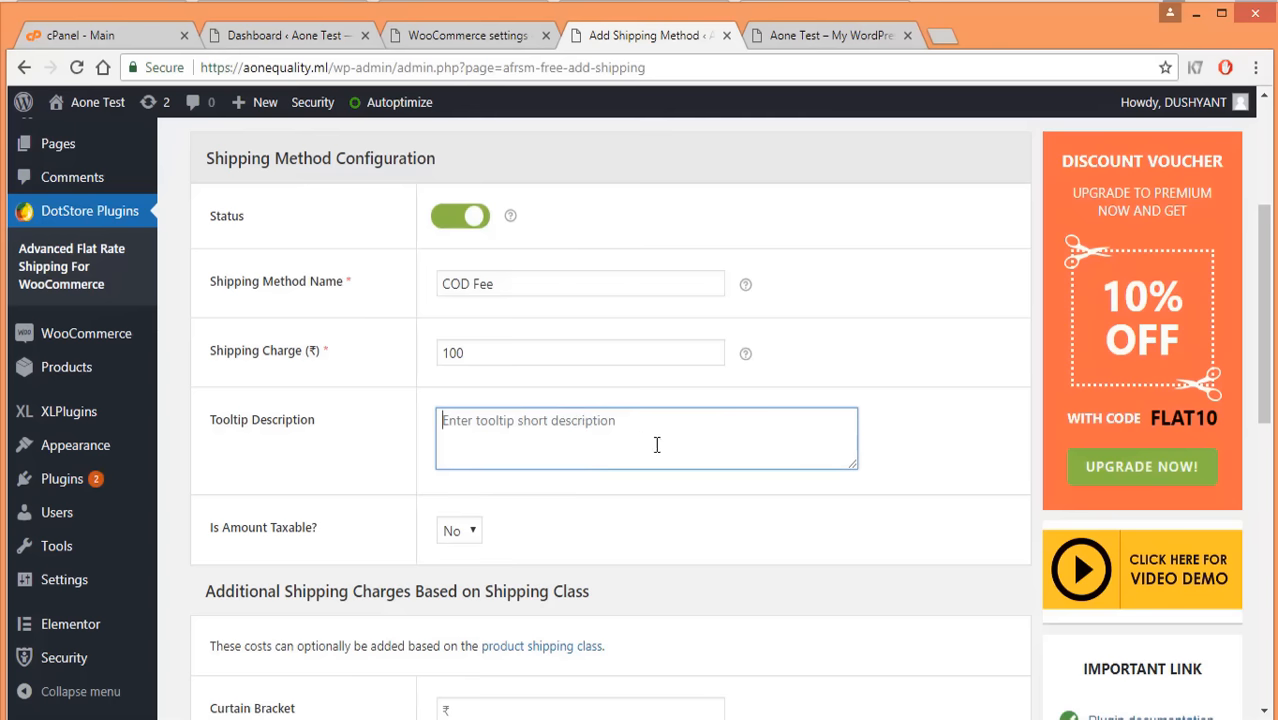
scroll(560, 445, down, 2)
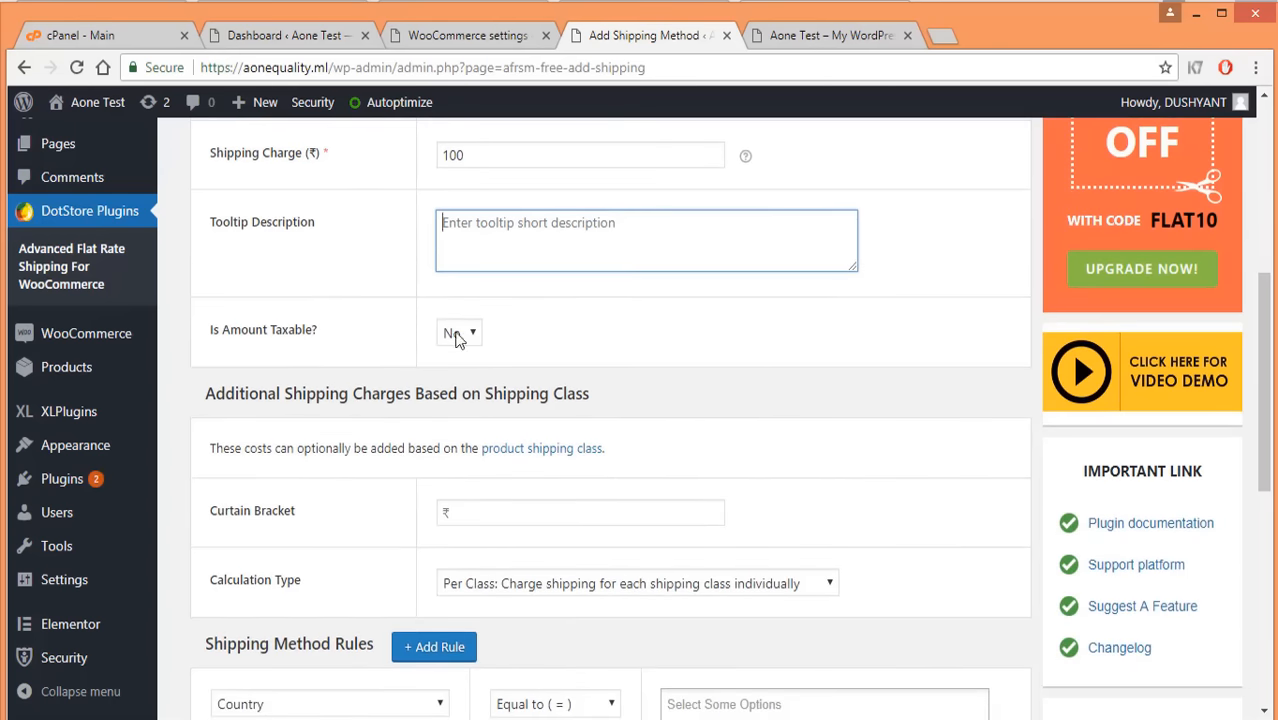
scroll(435, 545, down, 2)
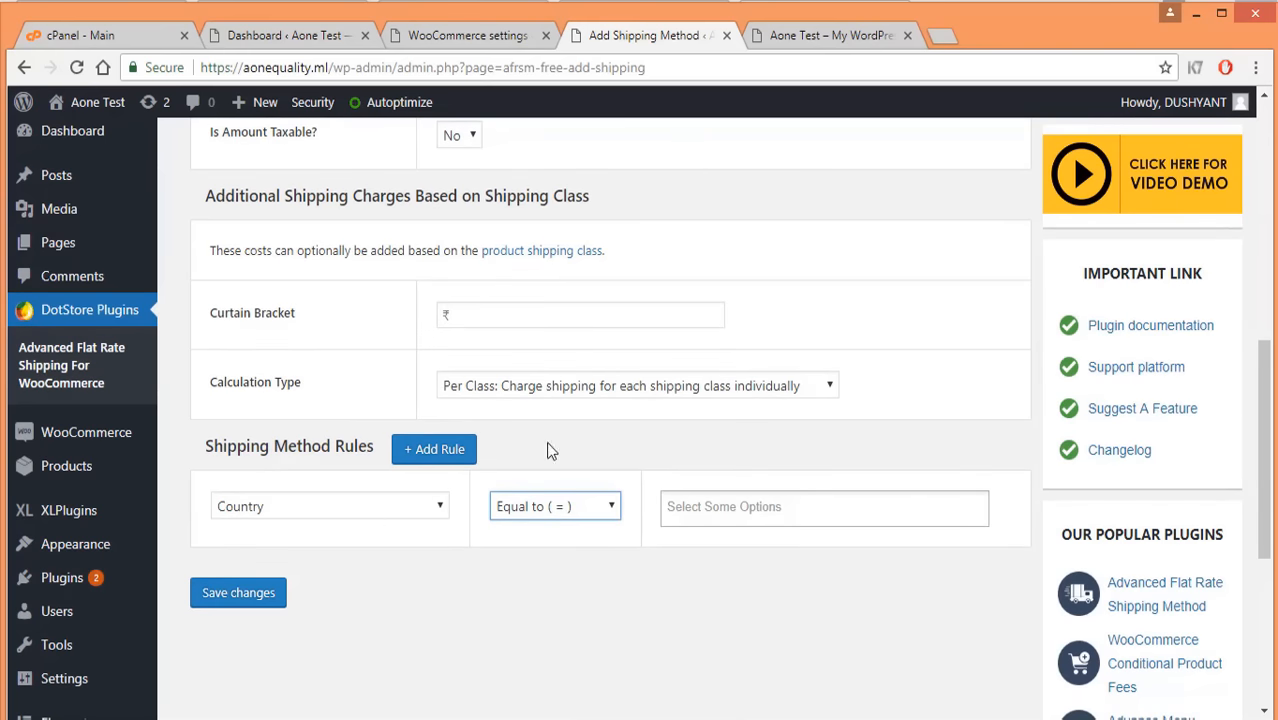
click(439, 508)
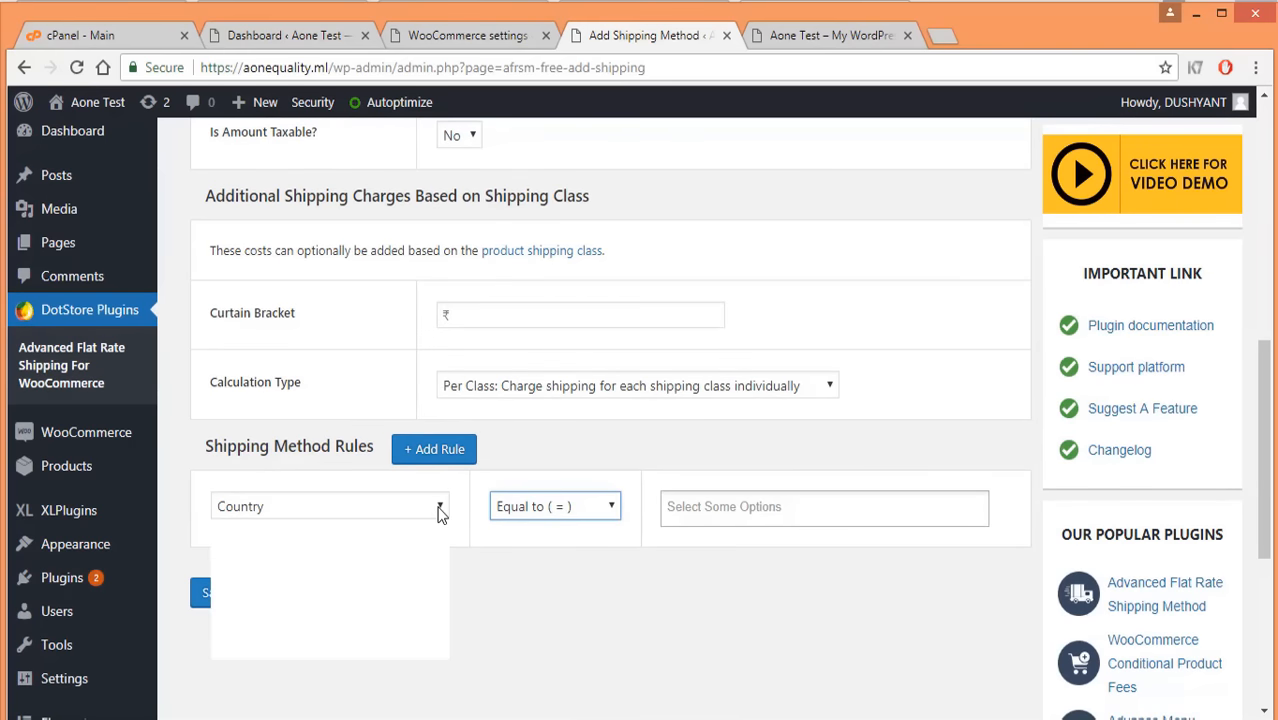
click(441, 510)
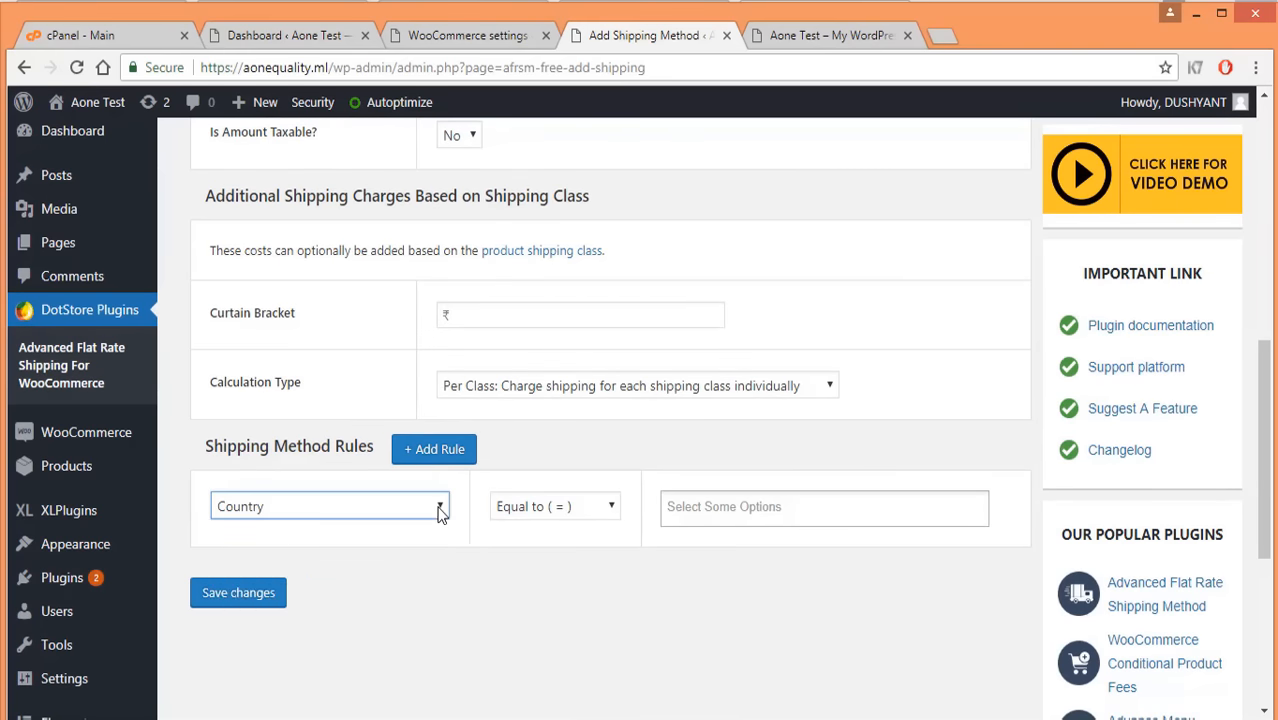
scroll(650, 552, up, 3)
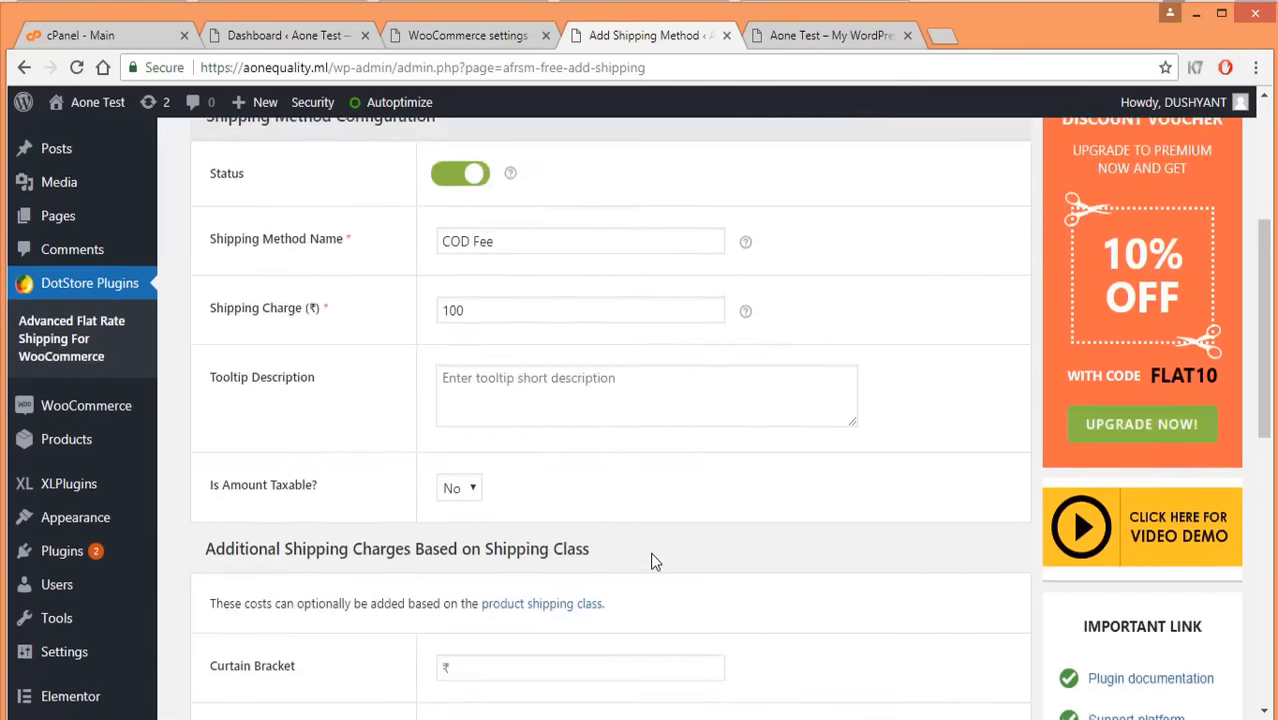
scroll(650, 552, down, 5)
click(240, 396)
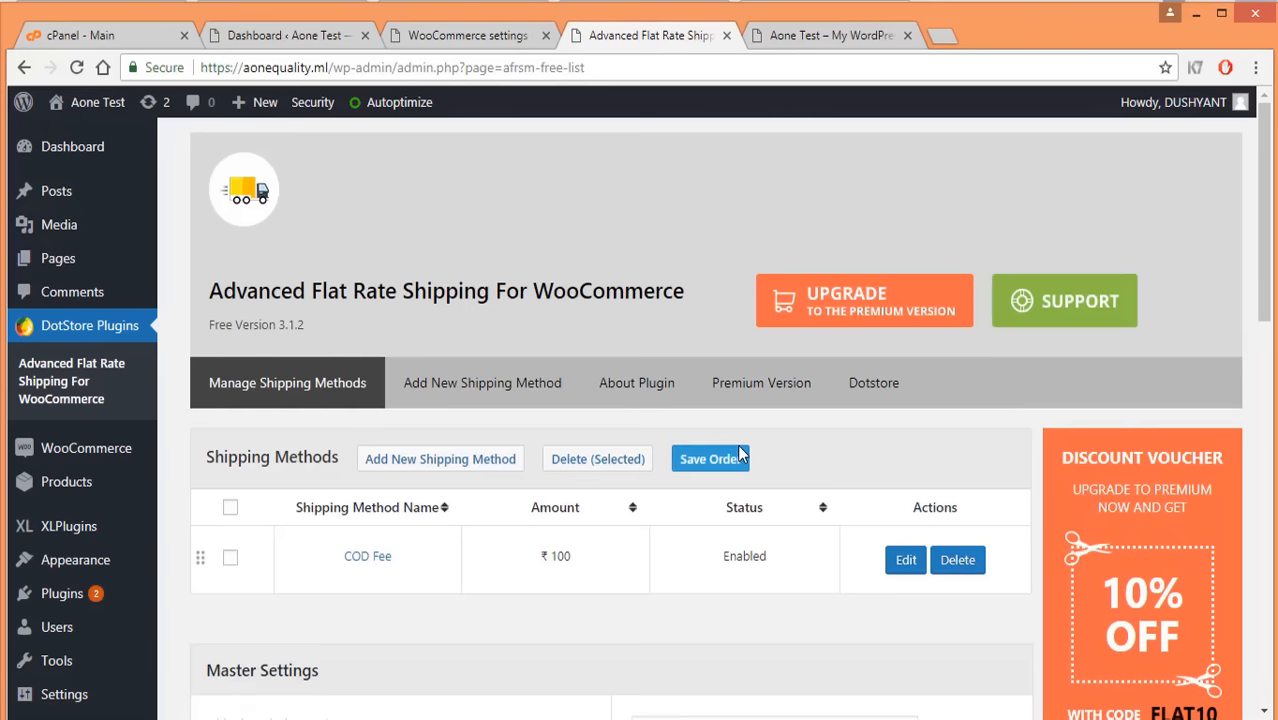
Reload the cash on delivery settings, enable the payment method for Advanced Flat Rate Shipping, and save the changes.
click(433, 38)
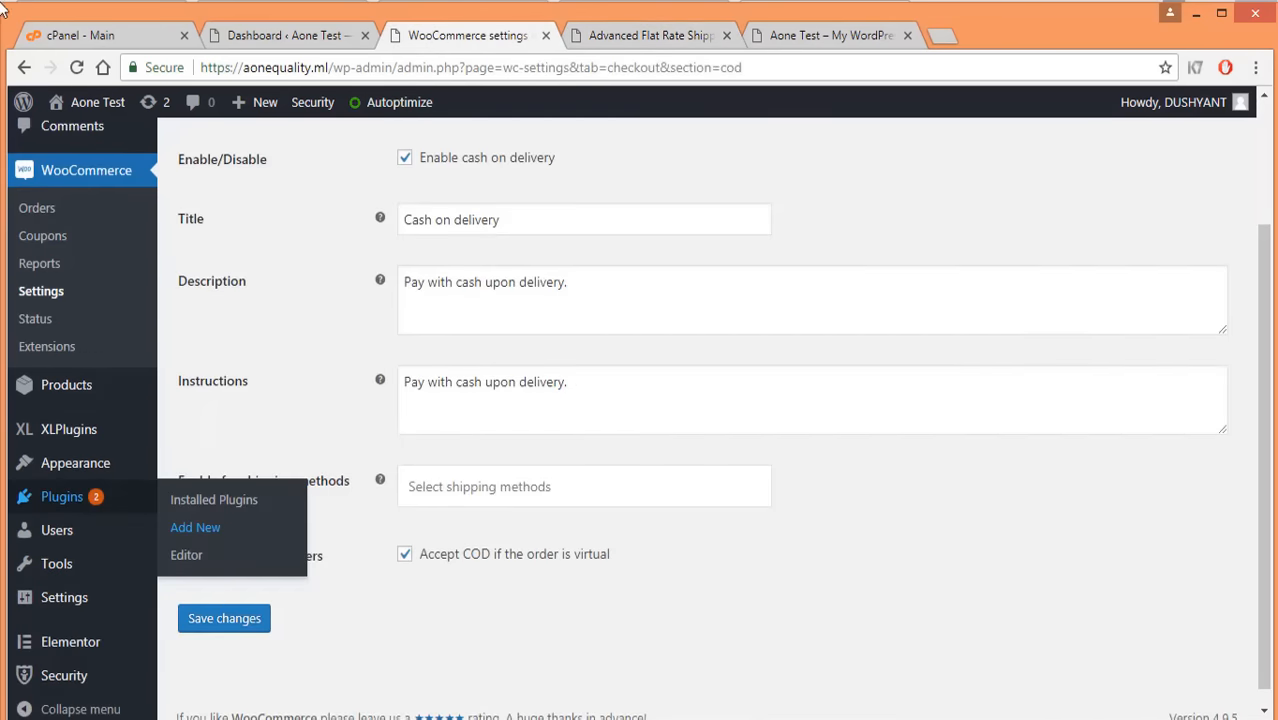
click(76, 68)
click(491, 497)
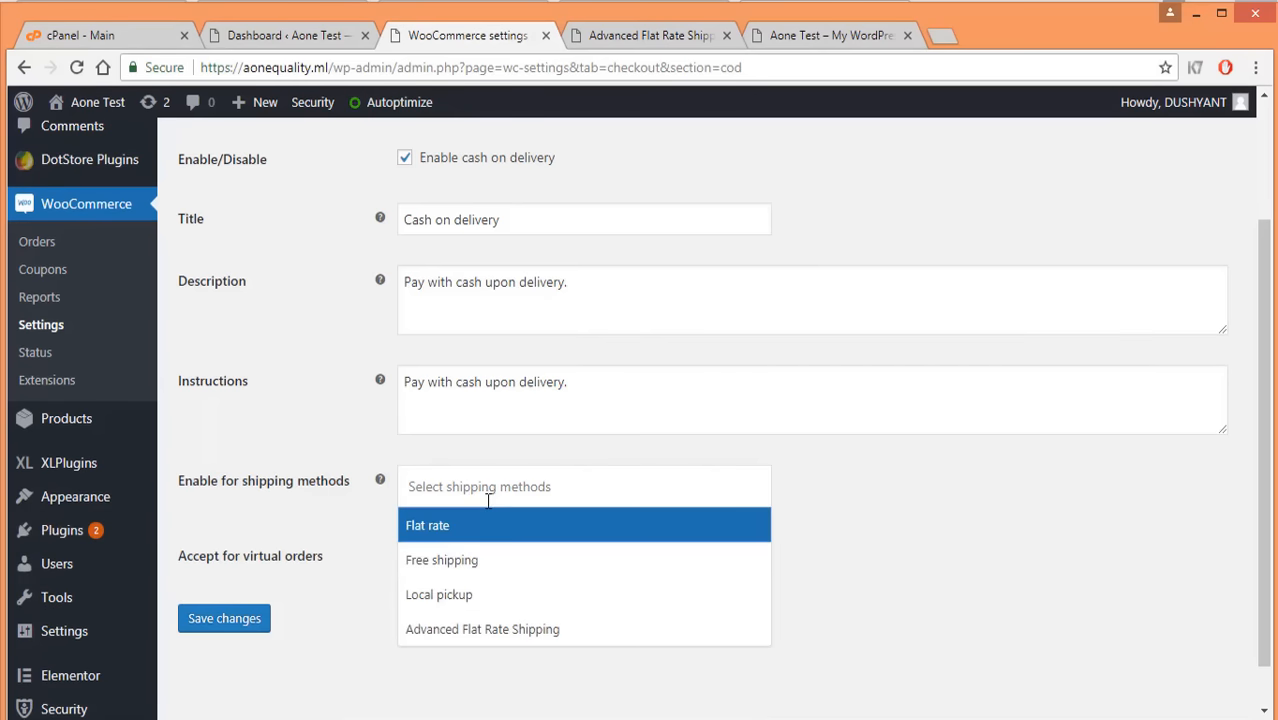
click(518, 633)
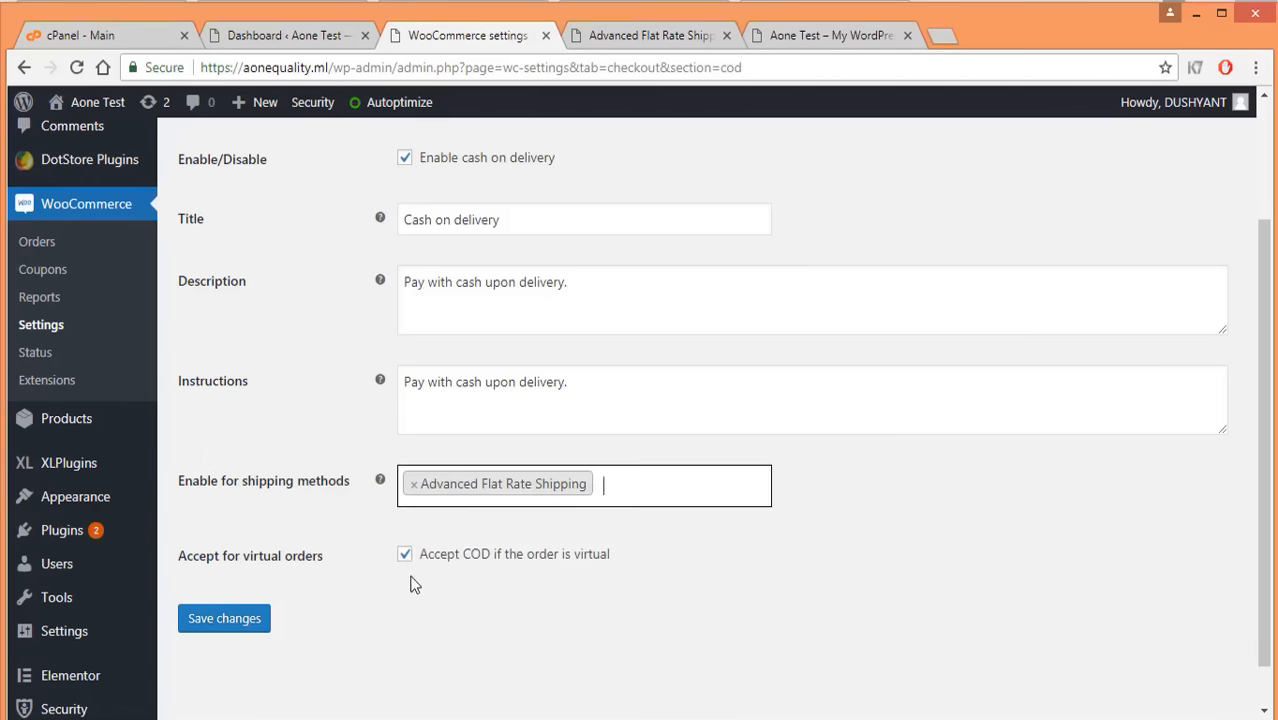
click(234, 626)
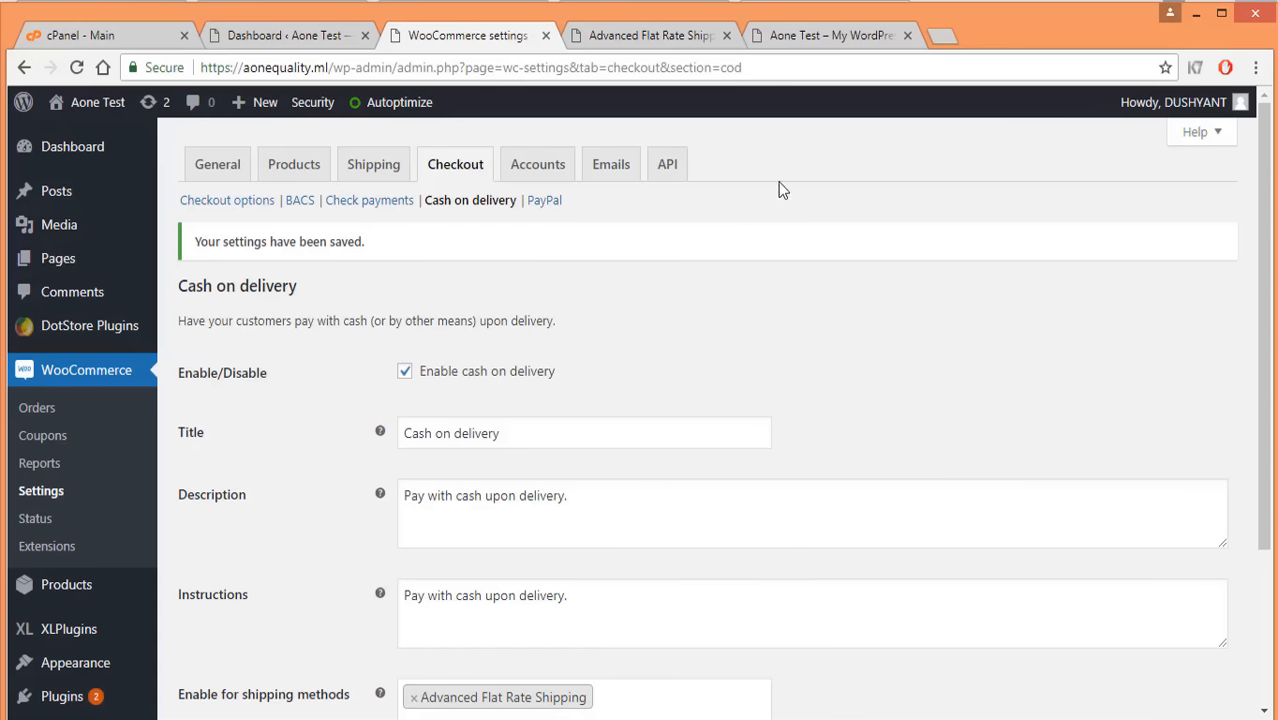
Open the storefront, take an Aqua Wind Breaker order to checkout, and examine its shipping and payment options.
click(850, 35)
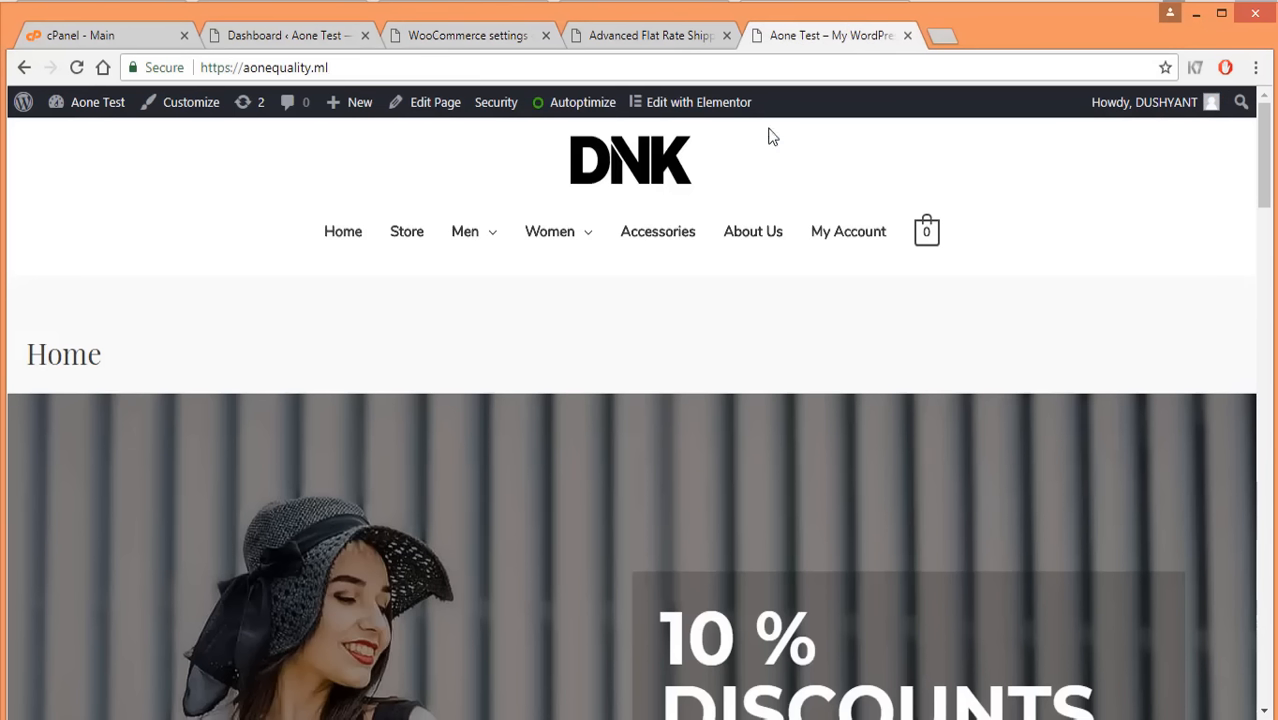
click(404, 236)
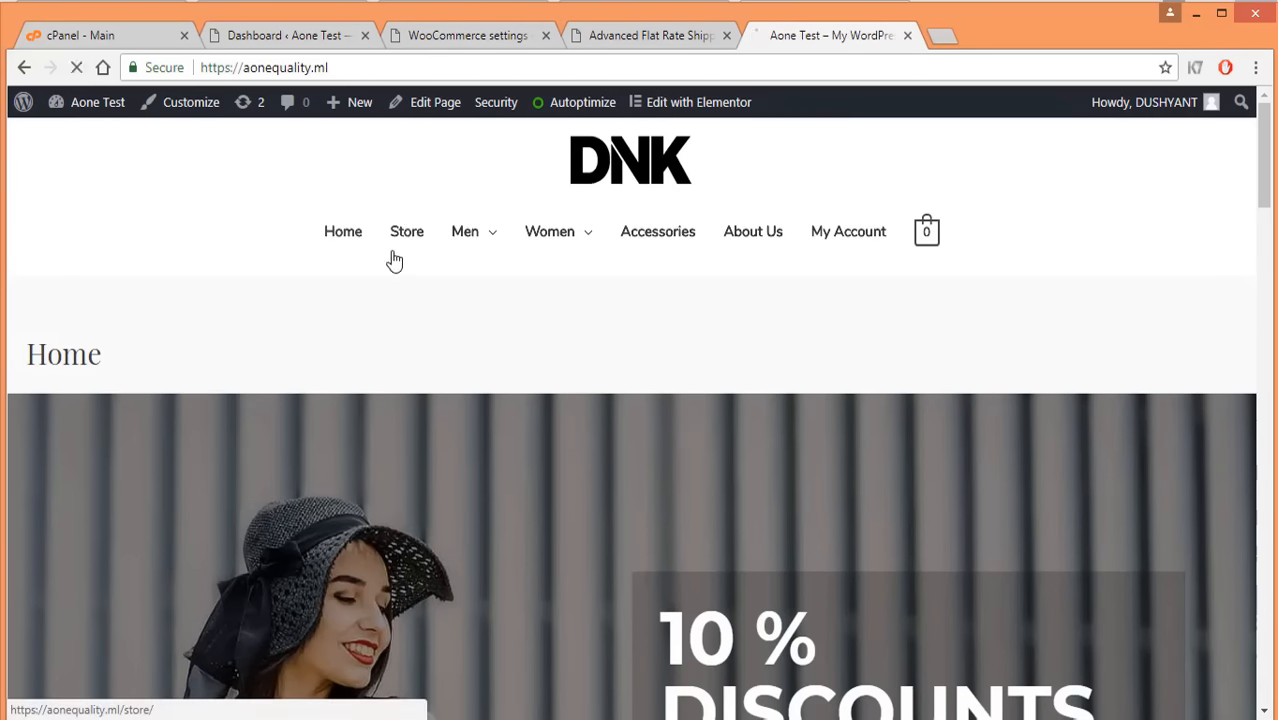
scroll(921, 405, down, 3)
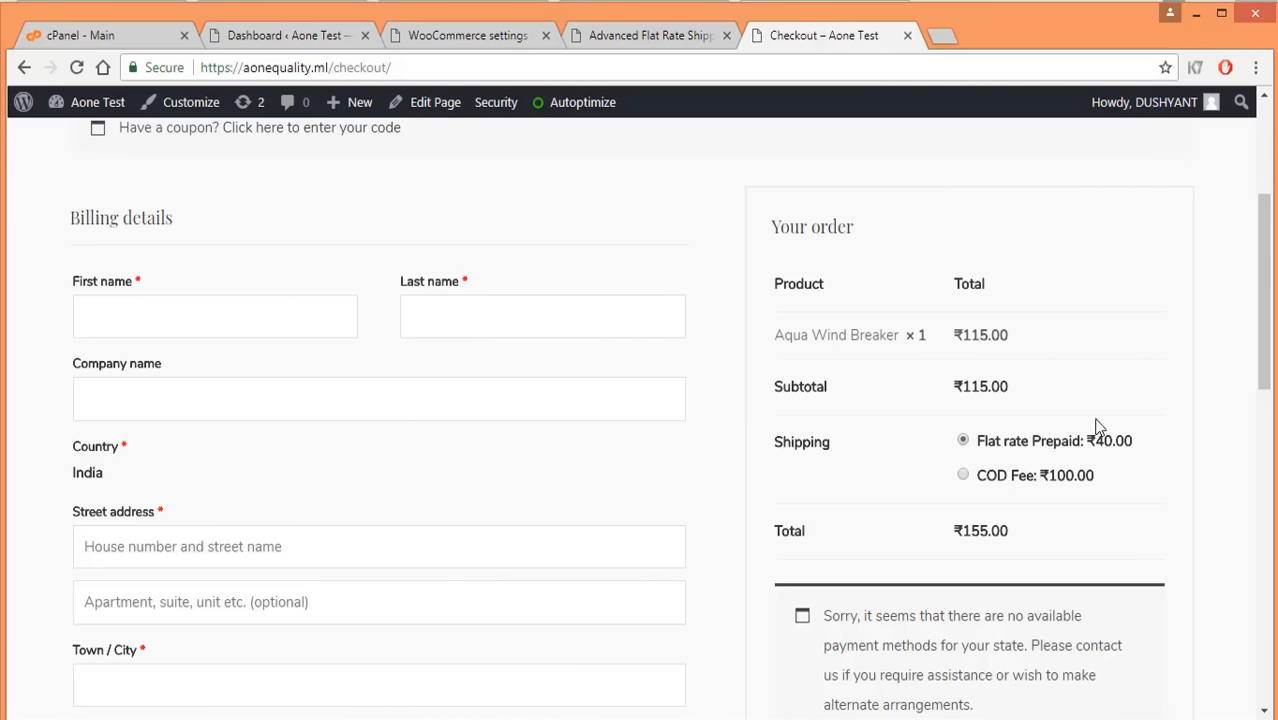
scroll(1090, 420, down, 2)
scroll(1015, 408, up, 2)
Choose the COD Fee shipping option for the order and examine which payment methods the checkout offers.
click(964, 476)
scroll(838, 480, down, 2)
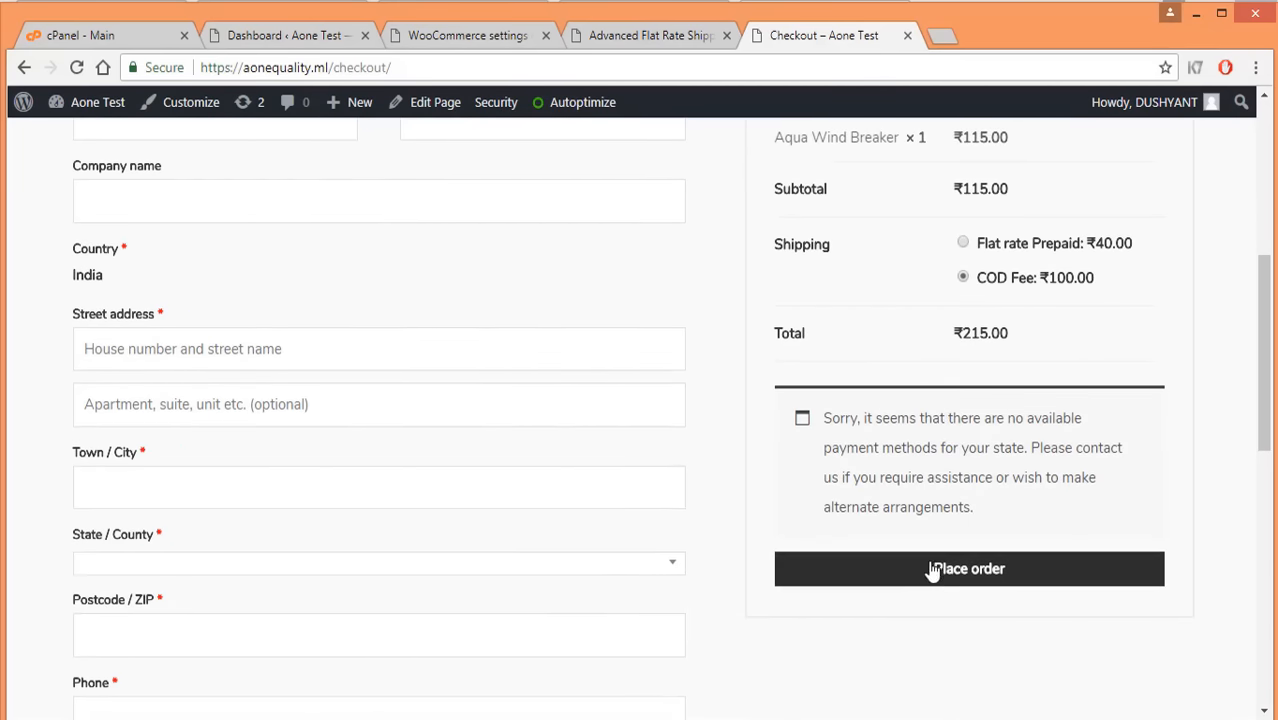
scroll(934, 592, up, 2)
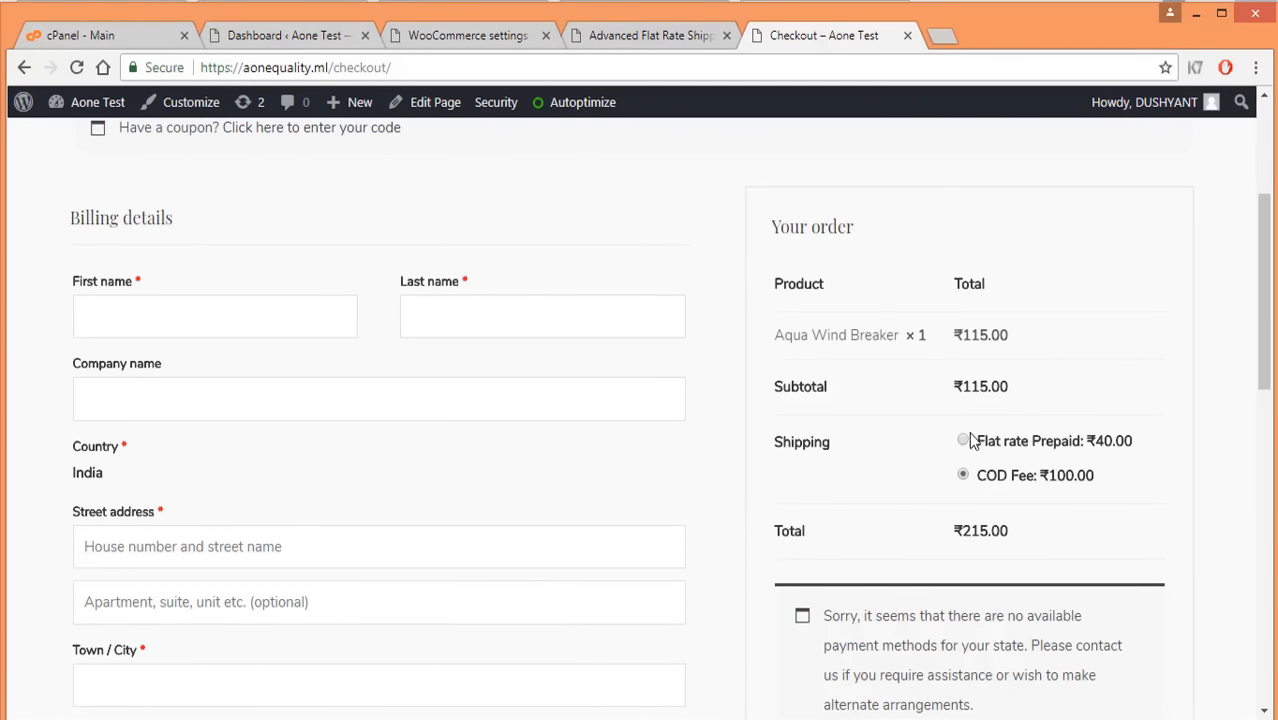
scroll(1120, 485, down, 2)
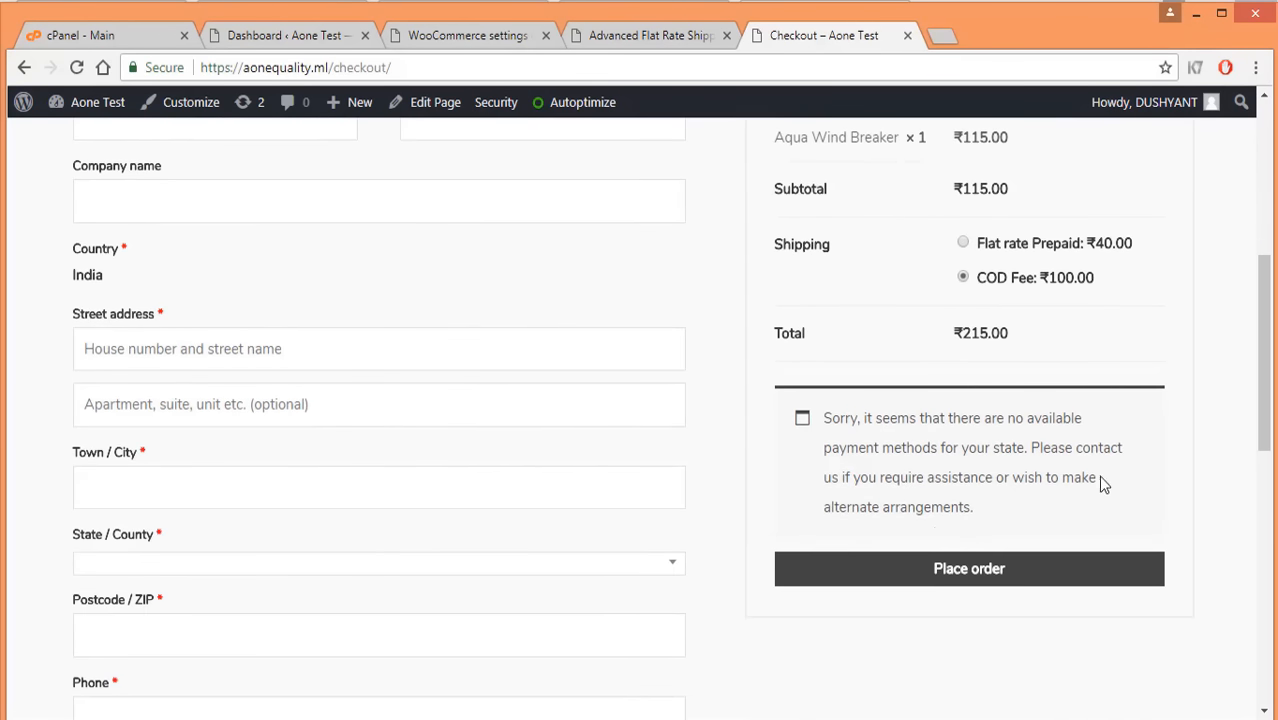
scroll(962, 480, up, 5)
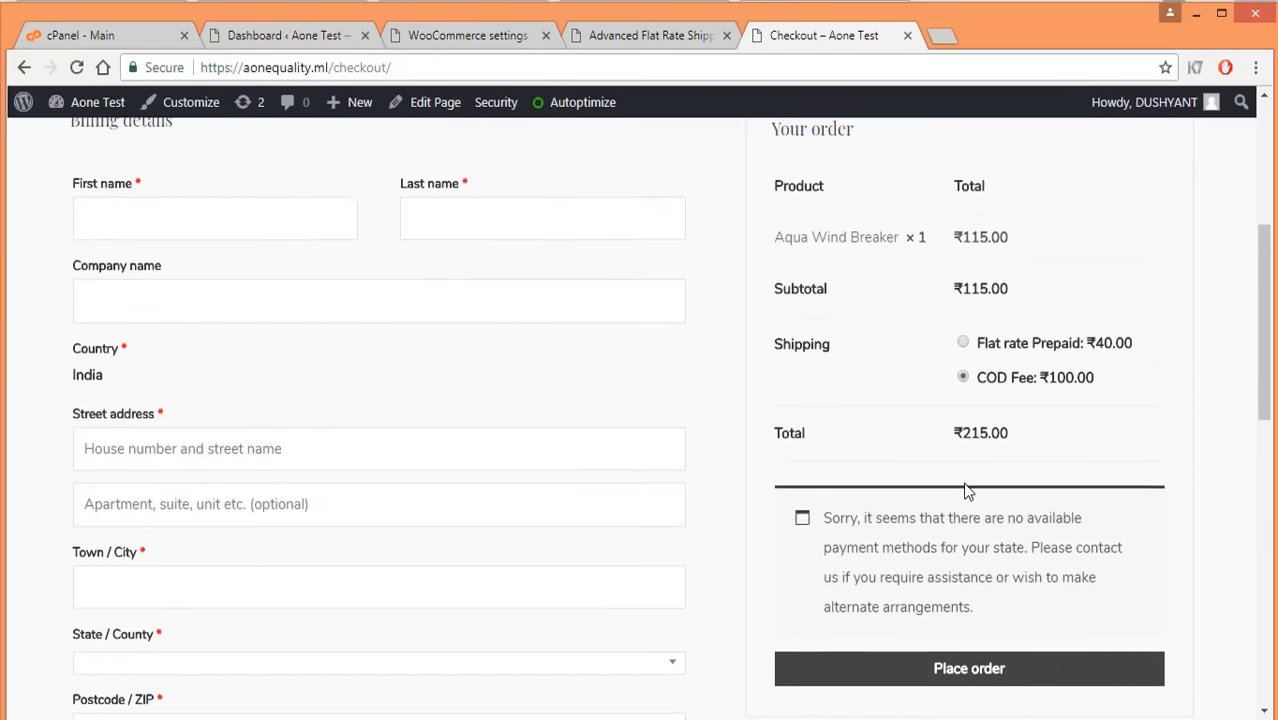
Search for new plugins with "payumoney", and install and activate WooCommerce PayU India (PayUmoney – PayUbiz).
key(ctrl+shift+Tab)
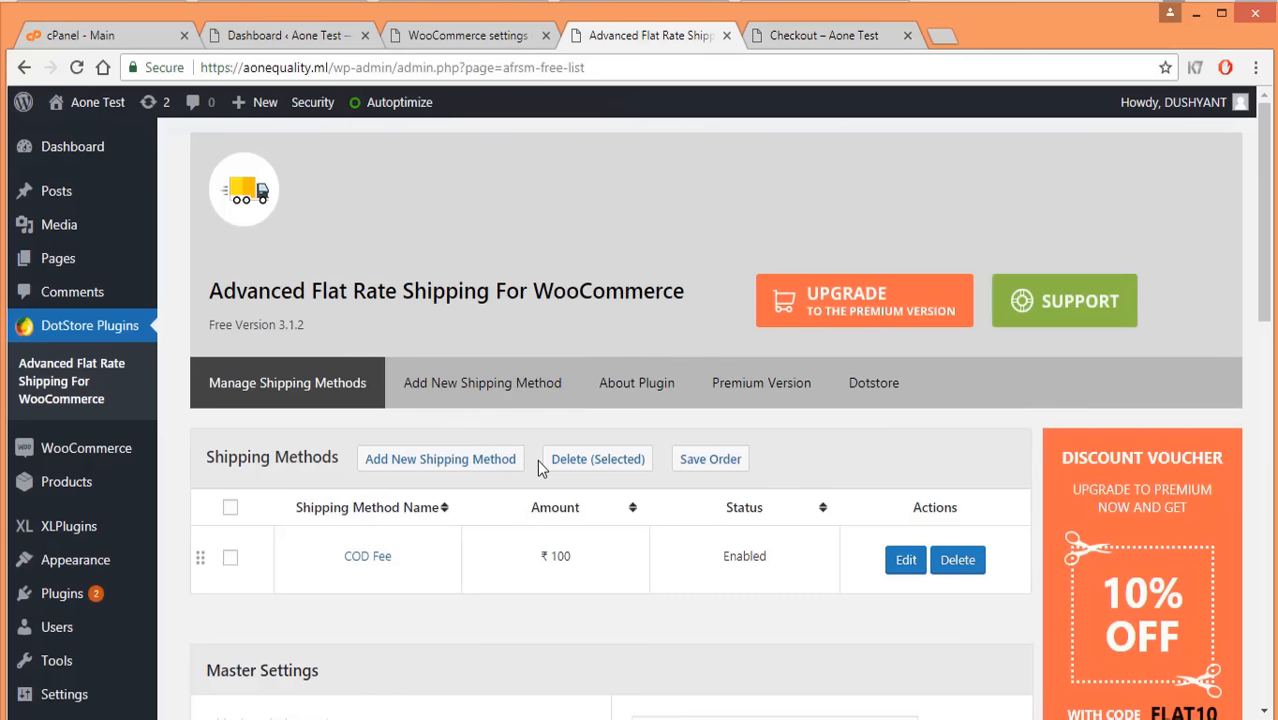
mouse_move(58, 470)
scroll(25, 370, down, 2)
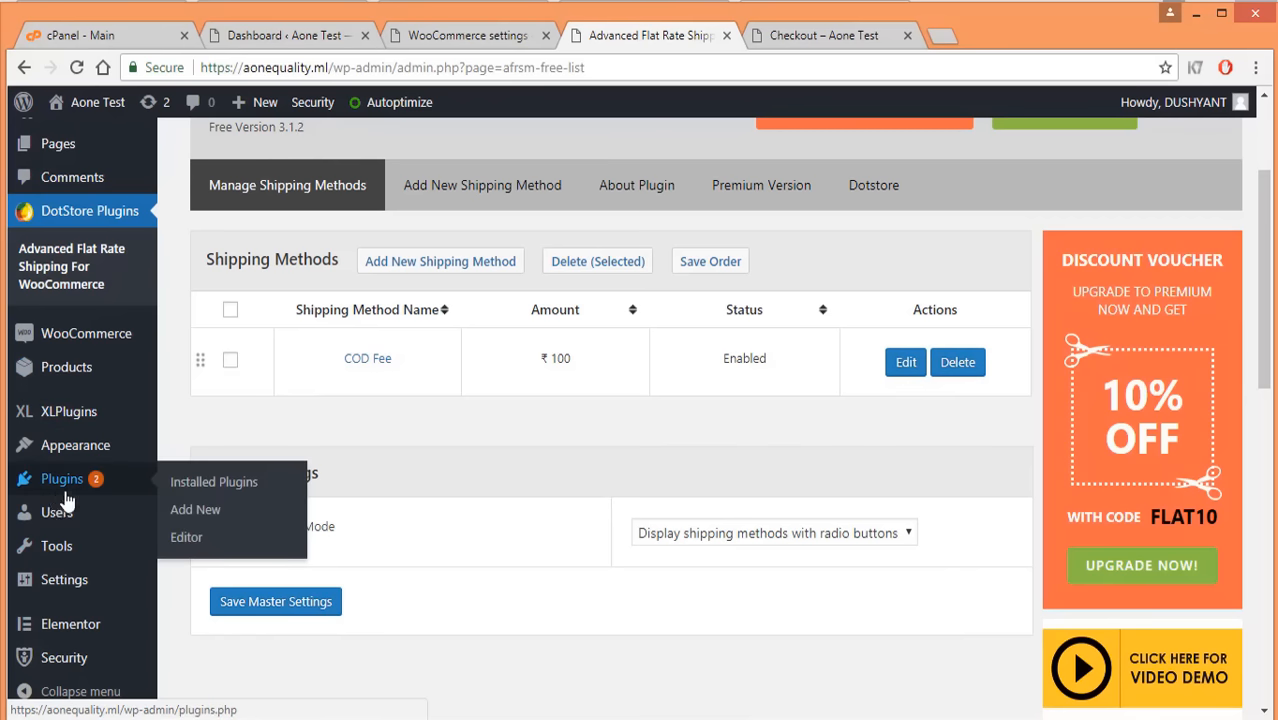
click(206, 512)
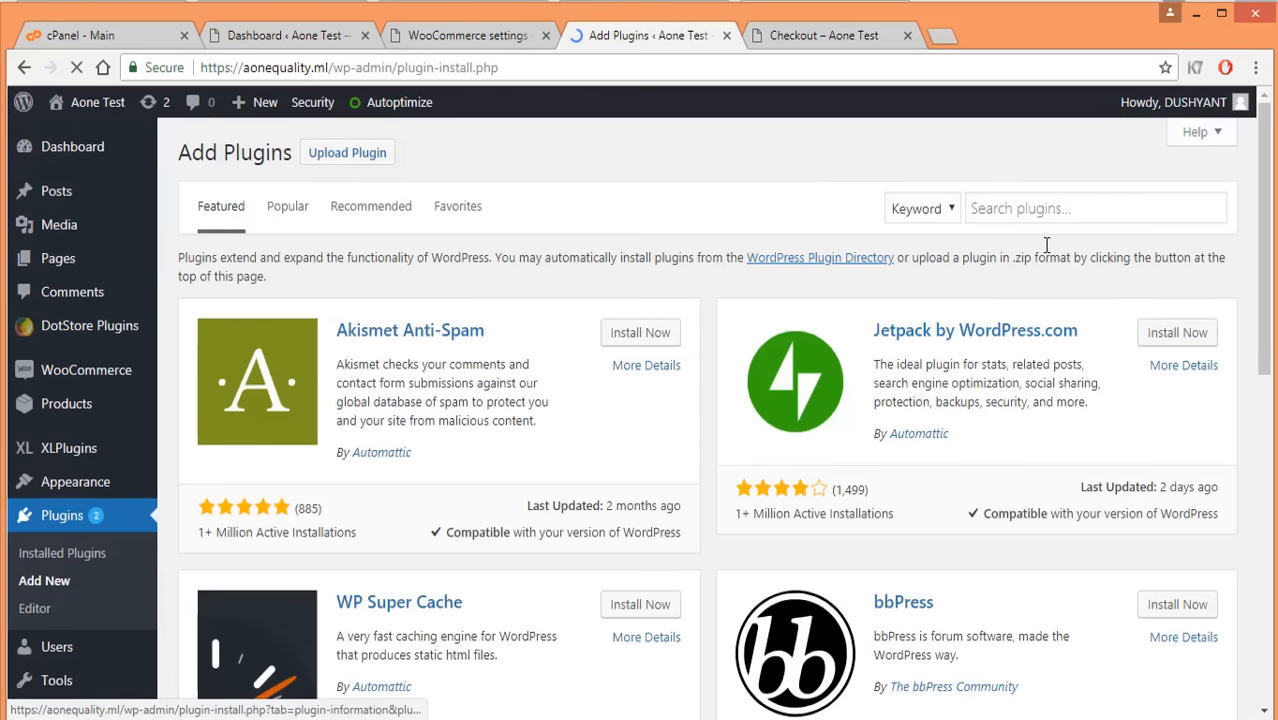
click(1042, 214)
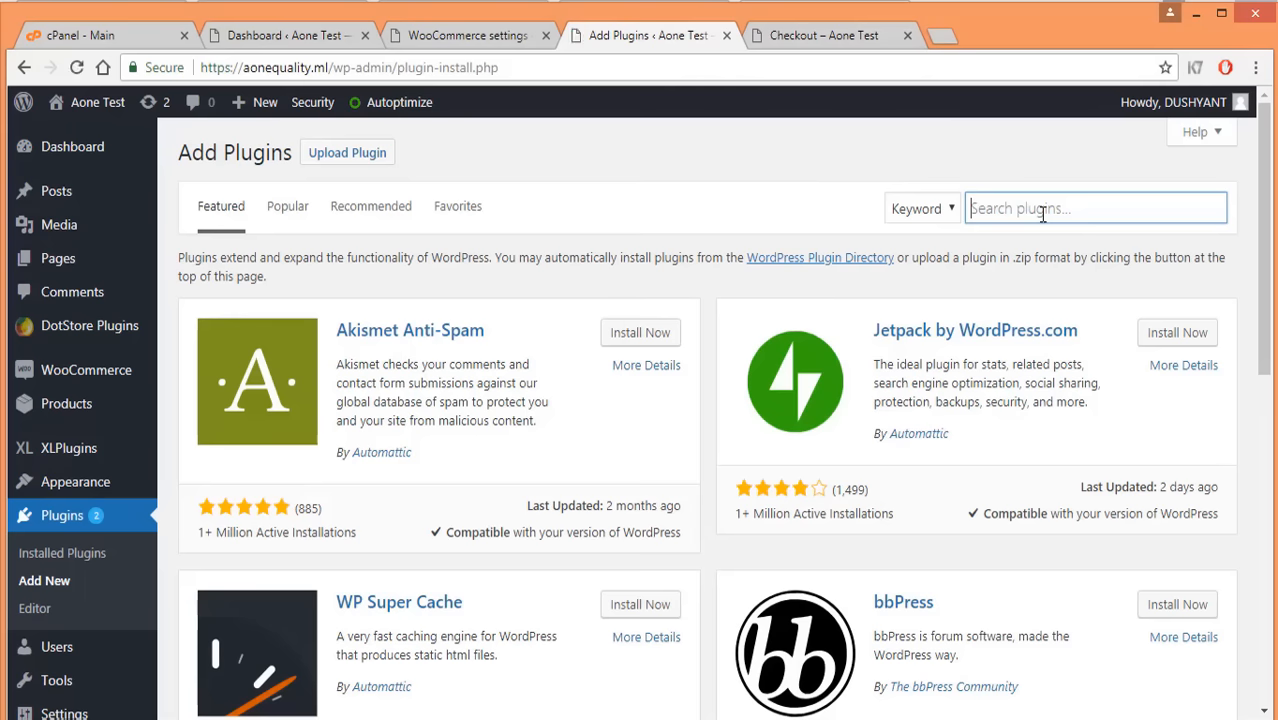
text(payumoney)
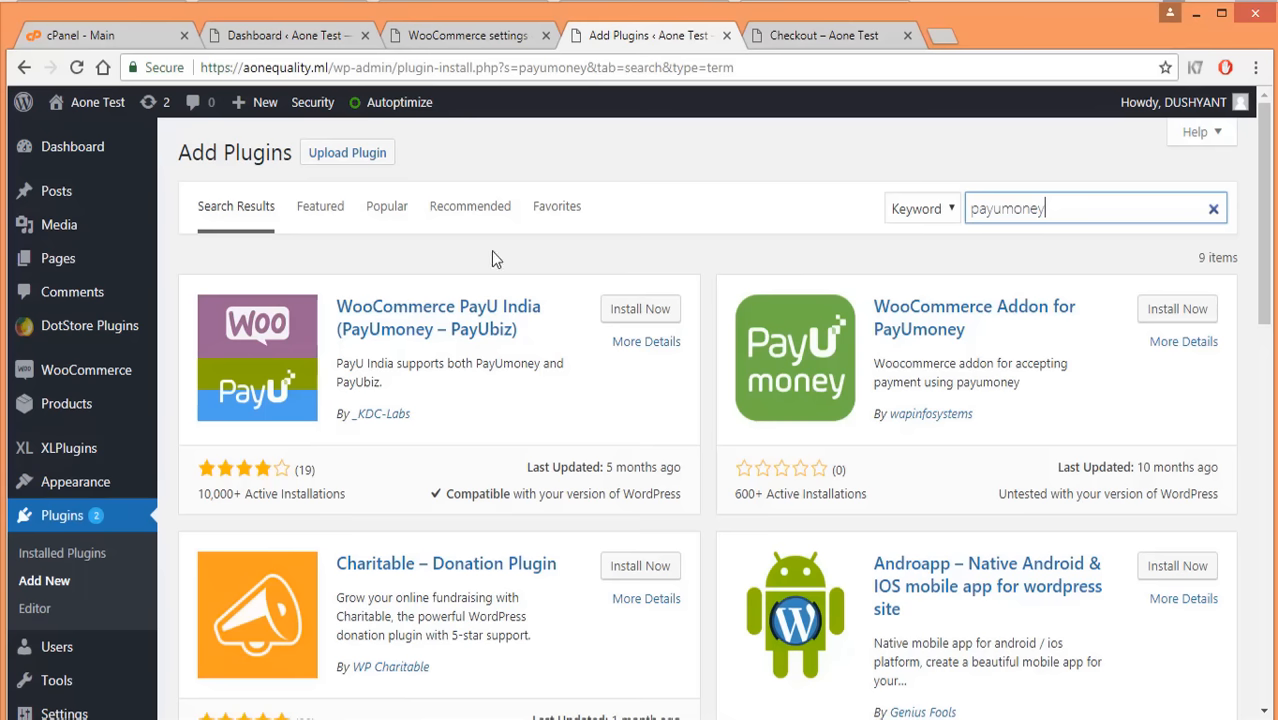
click(630, 312)
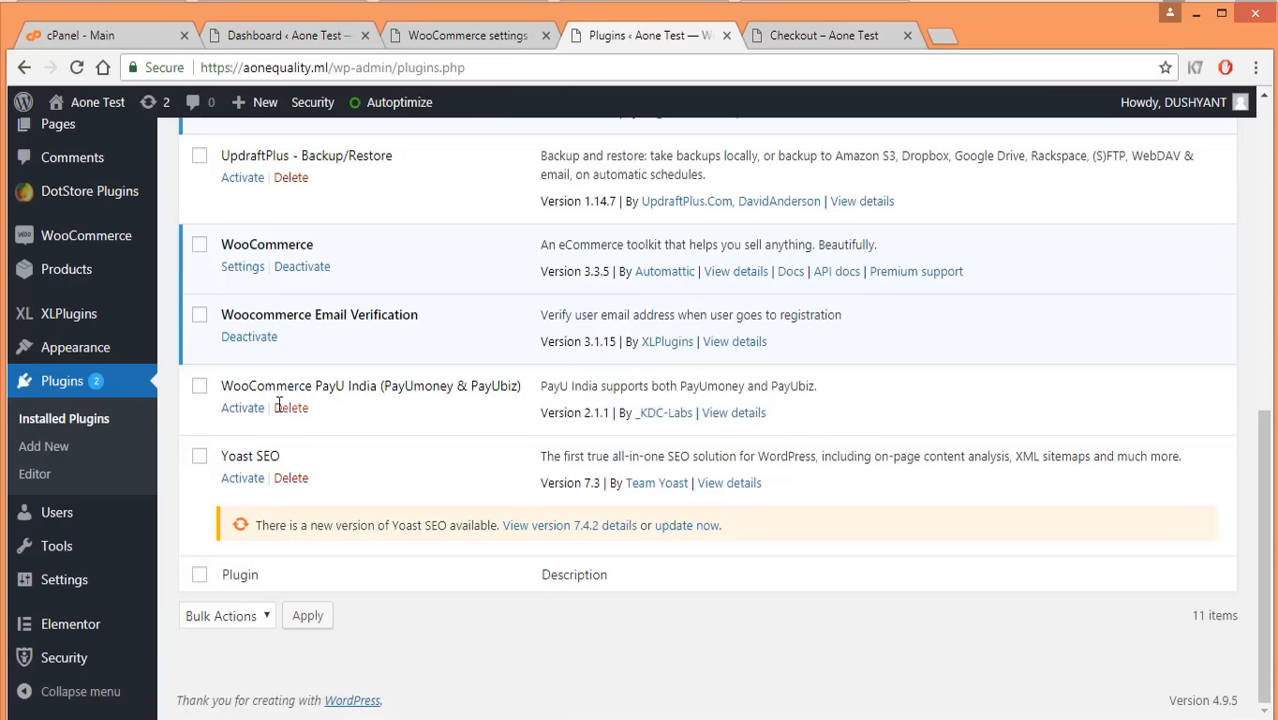
click(240, 410)
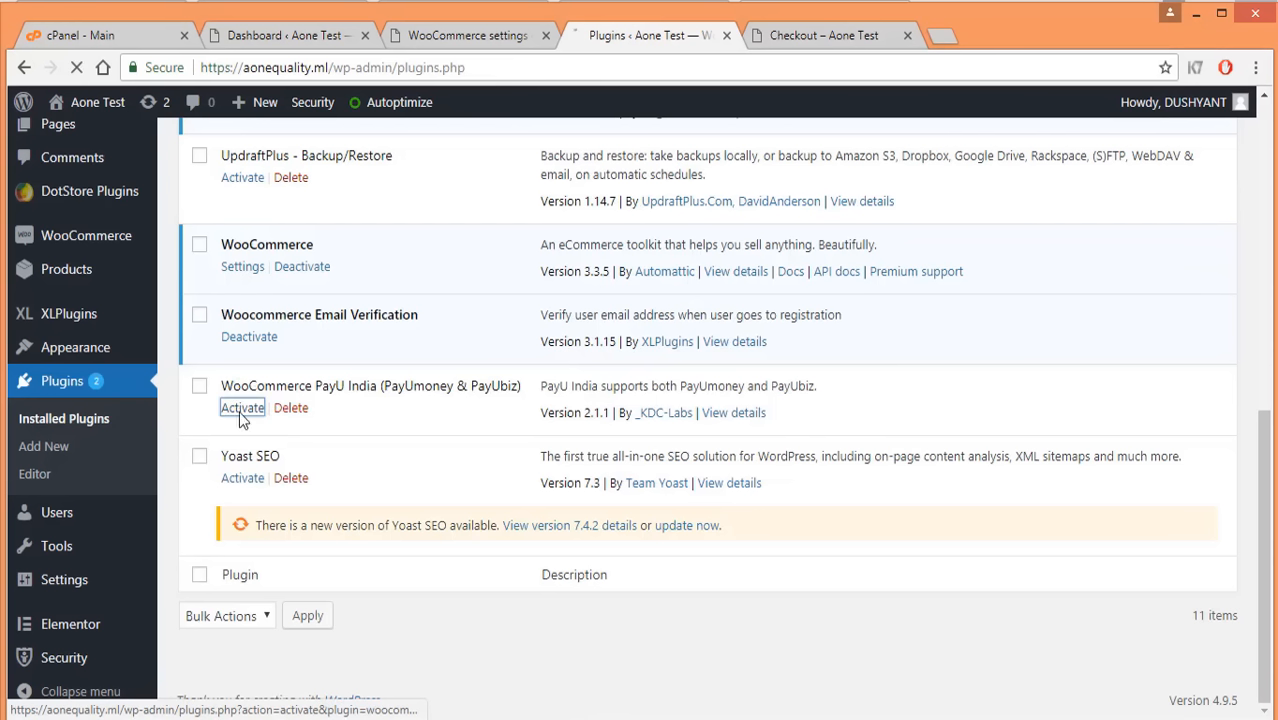
Reload the WooCommerce checkout settings and enable PayU India as a payment option.
click(481, 40)
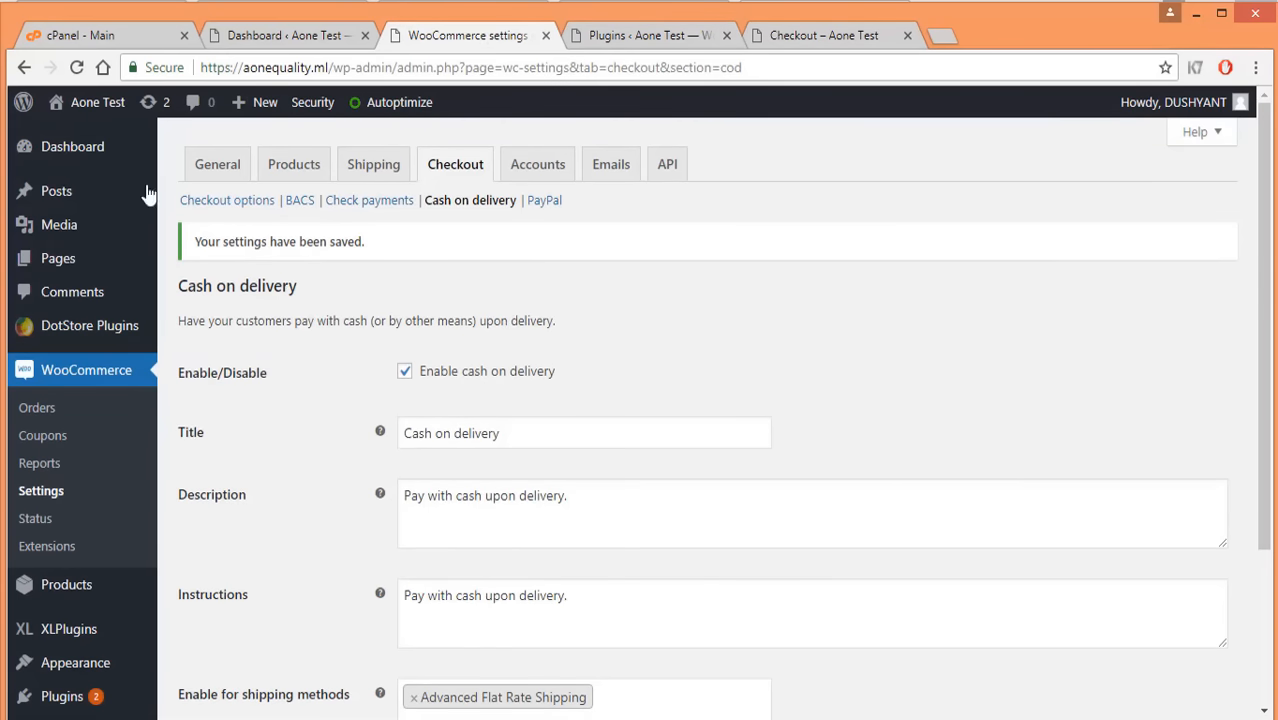
click(76, 67)
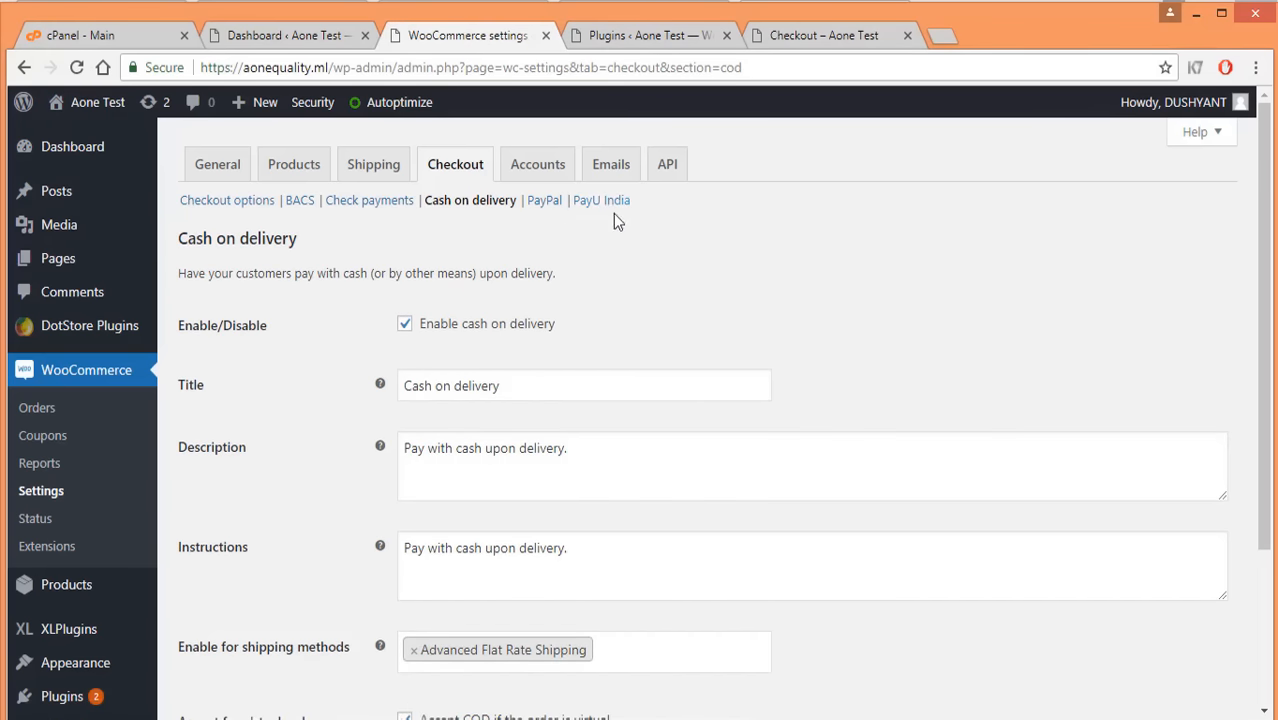
click(593, 201)
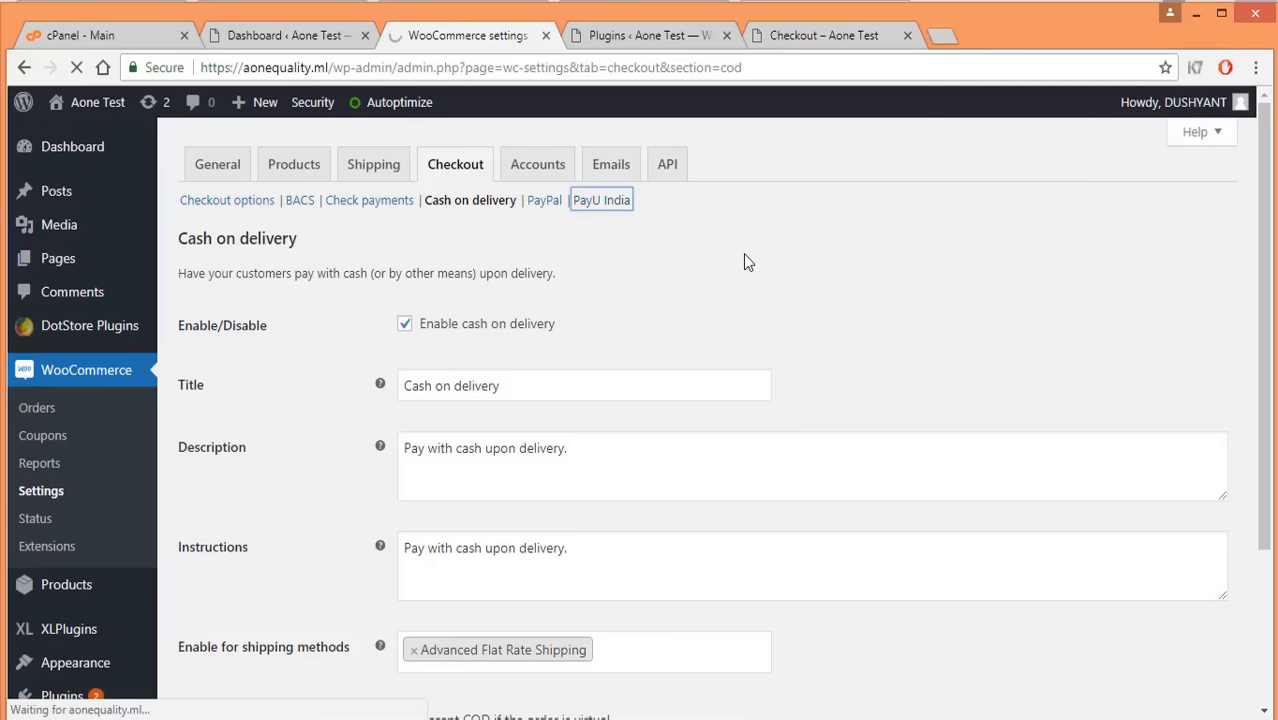
click(405, 356)
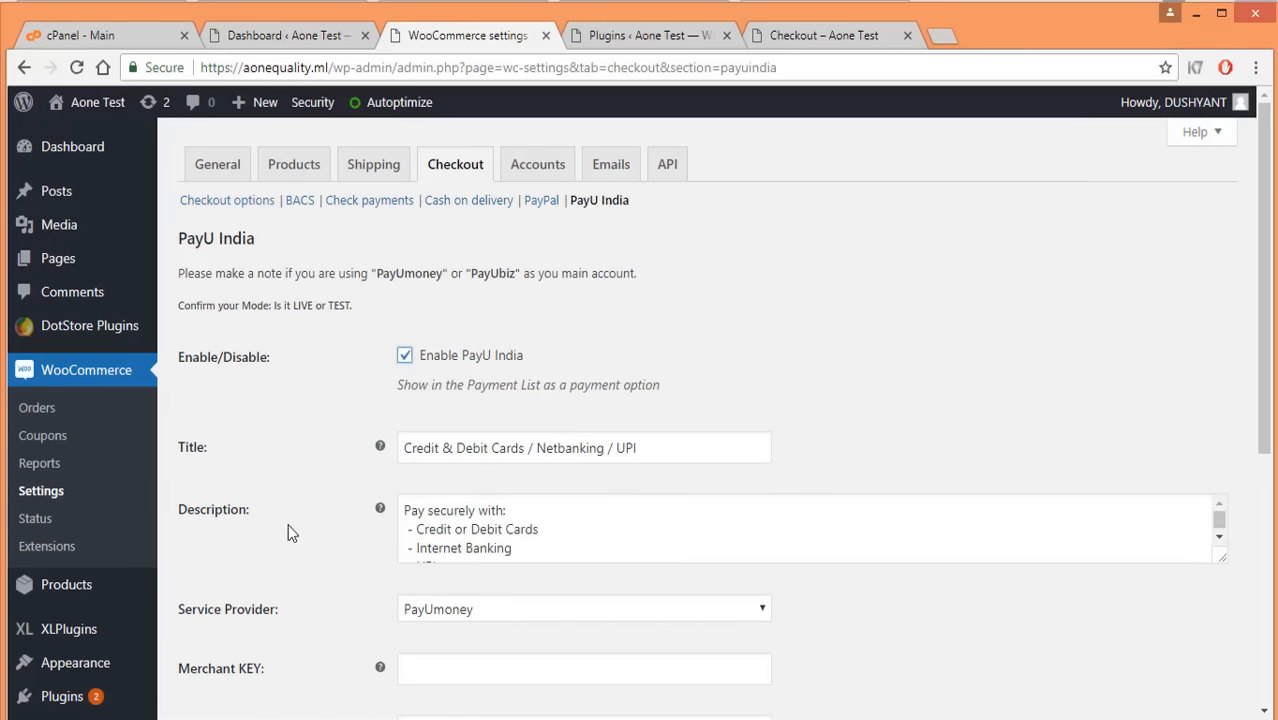
Review the PayU India options, keeping PayUmoney as service provider and Test Mode, and save the gateway settings.
scroll(348, 478, down, 4)
scroll(340, 460, up, 2)
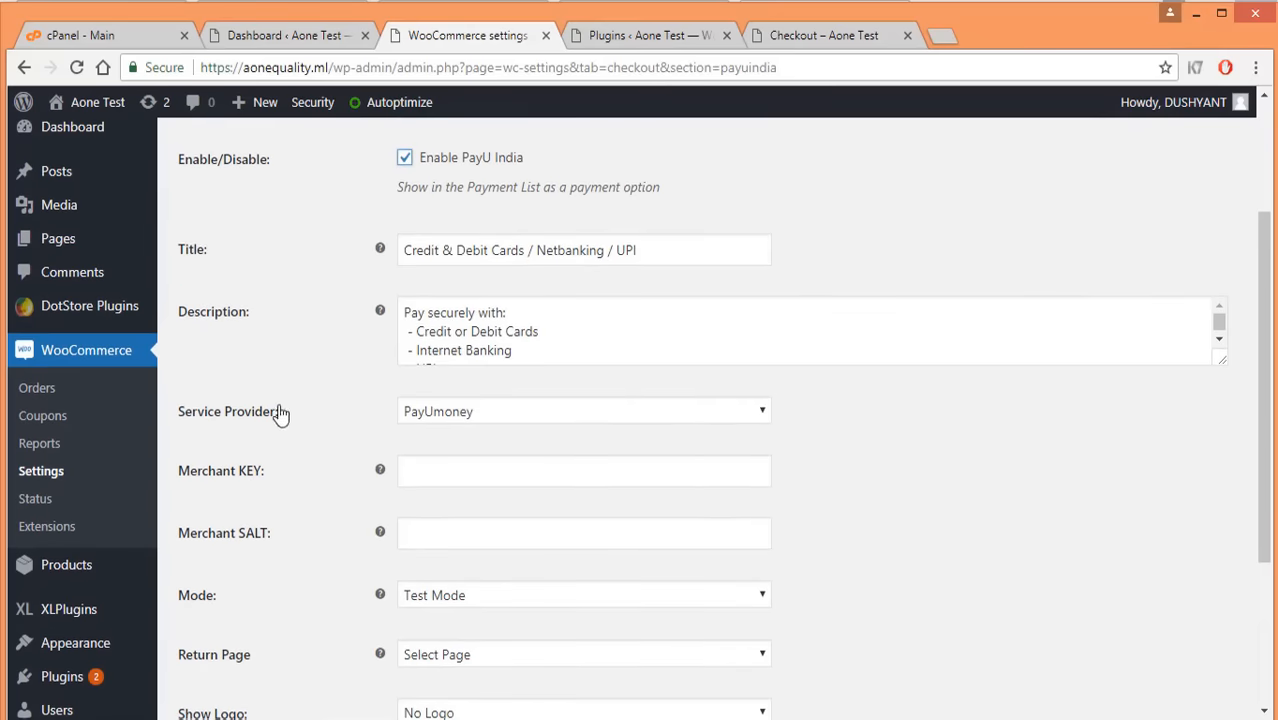
scroll(361, 415, down, 1)
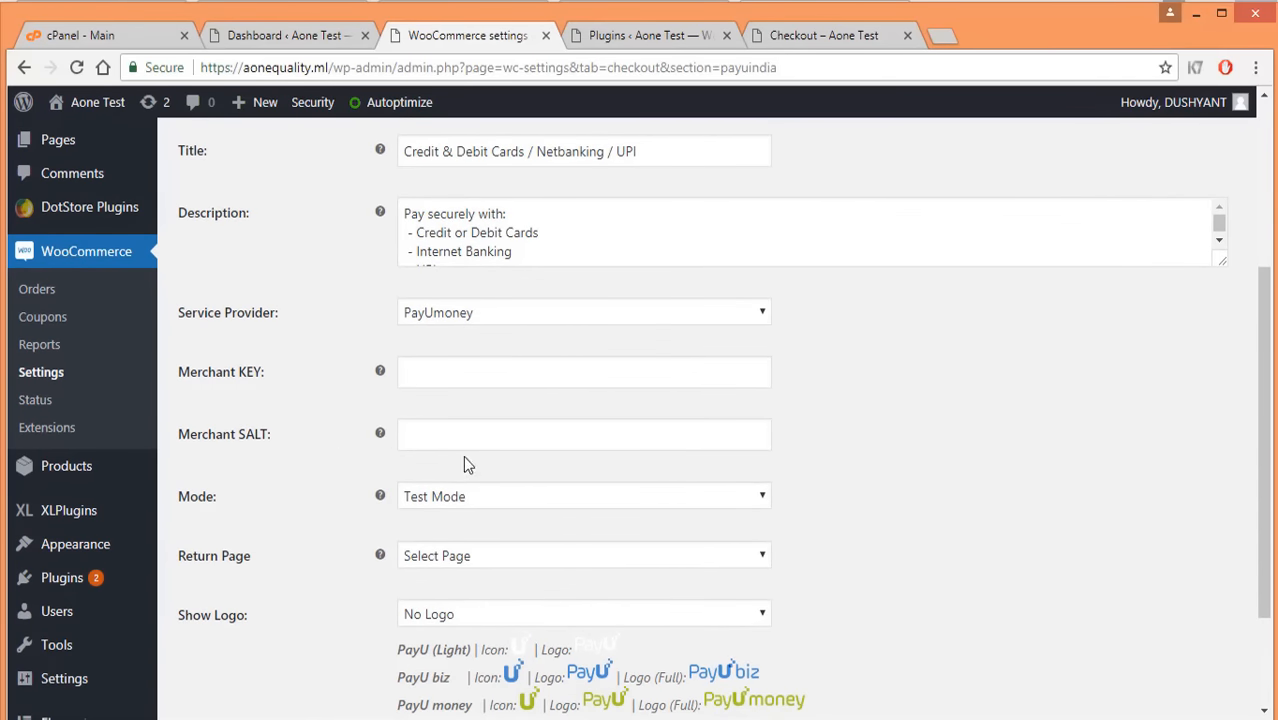
scroll(380, 425, down, 2)
click(251, 620)
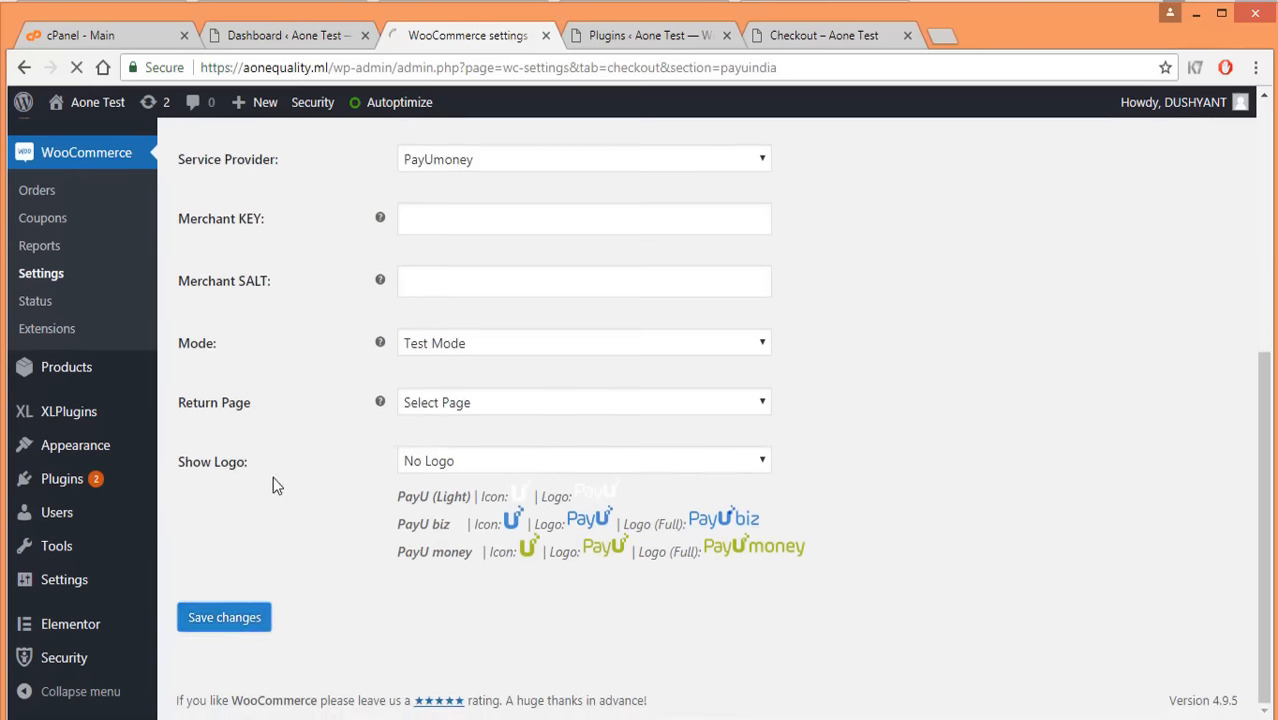
Reload the storefront checkout page and examine the PayU India payment option and the shipping choices in the order summary.
key(ctrl+Tab)
key(ctrl+Tab)
click(76, 67)
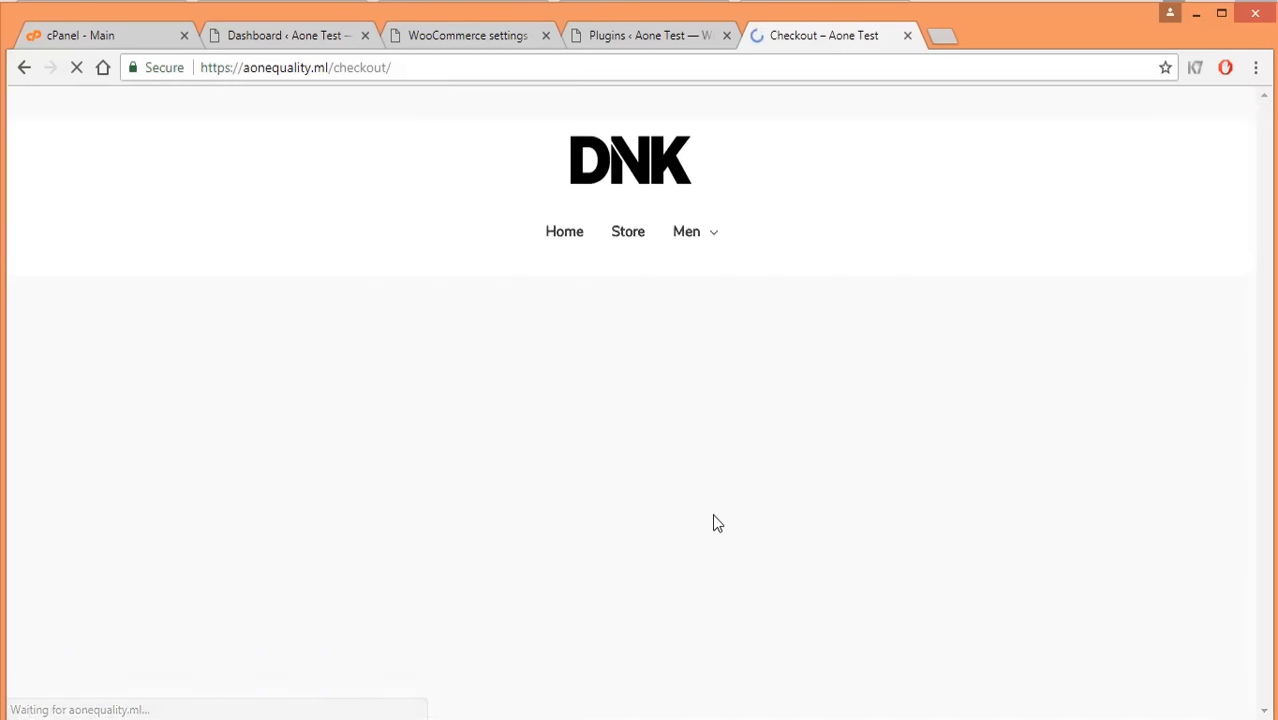
scroll(695, 500, down, 3)
scroll(997, 412, down, 2)
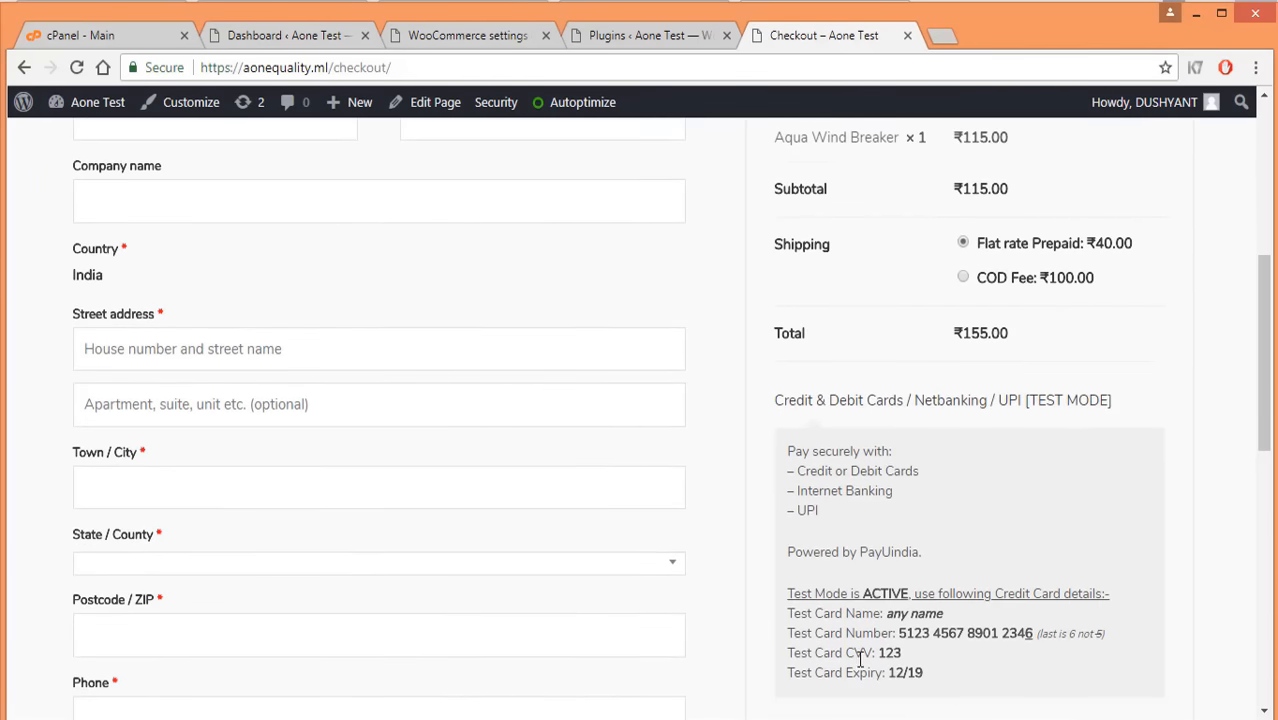
scroll(1013, 421, down, 1)
scroll(1017, 422, down, 1)
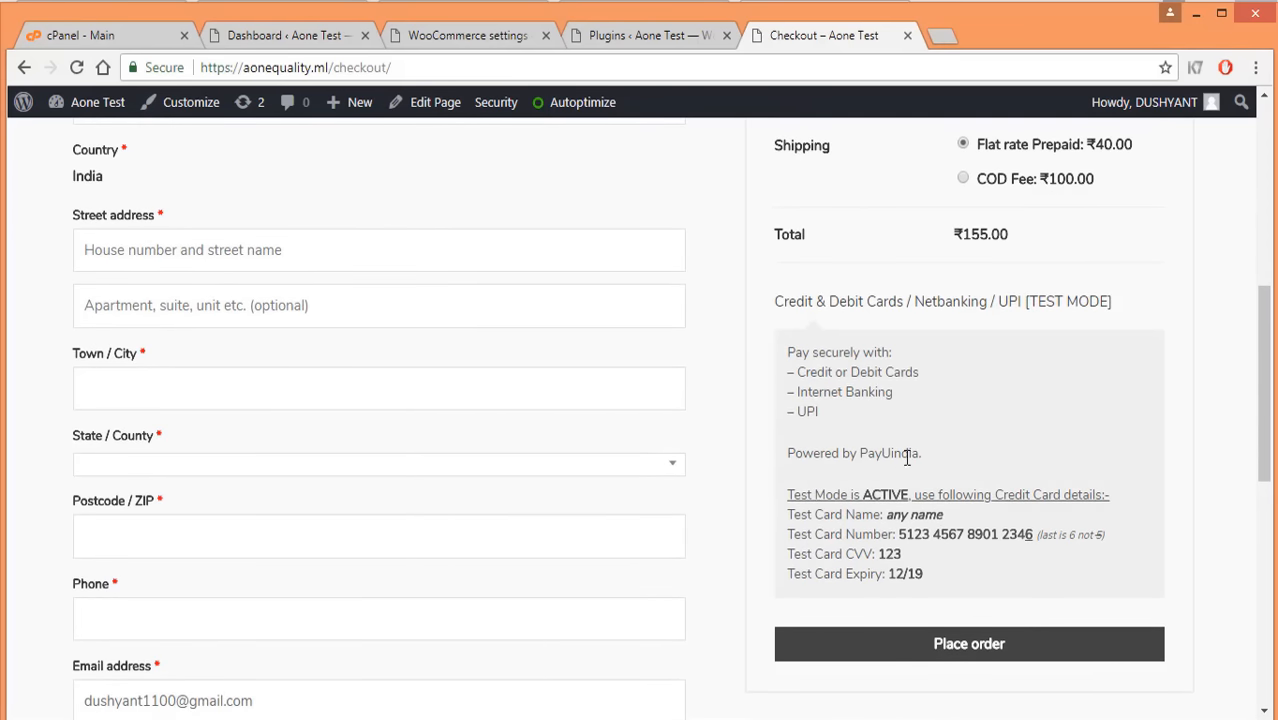
scroll(945, 521, up, 1)
scroll(950, 552, up, 2)
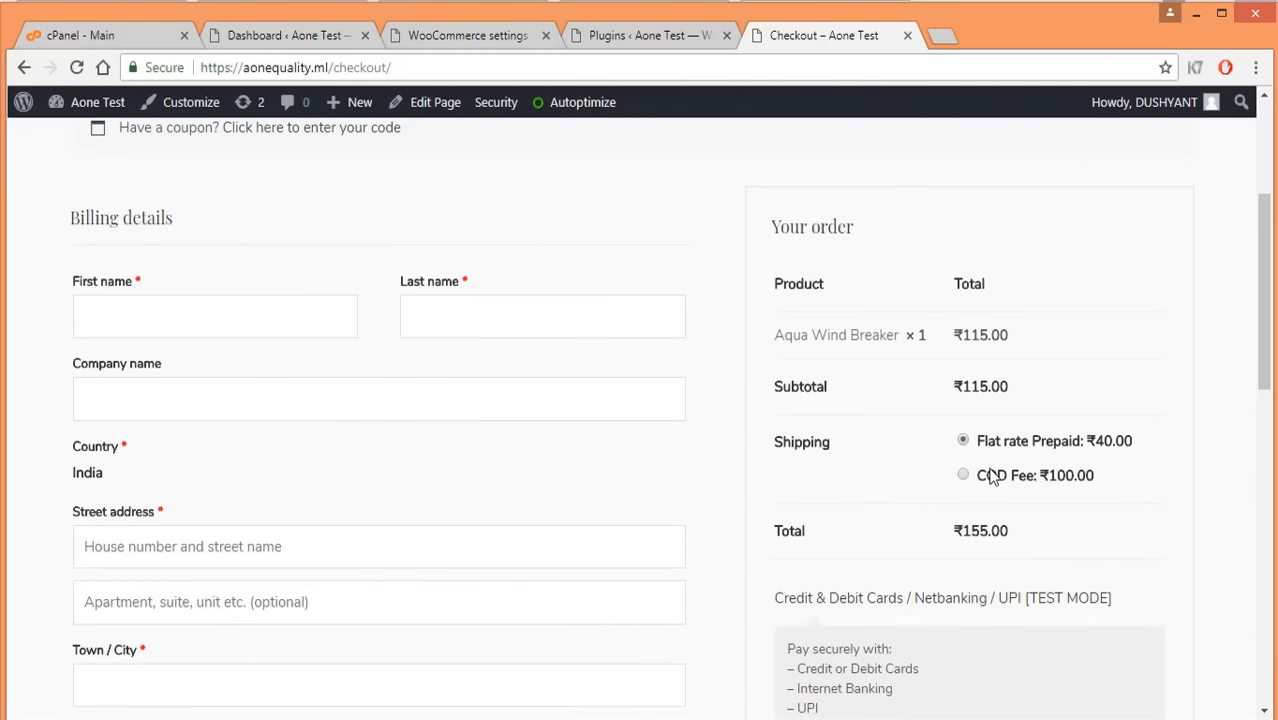
Return to the WooCommerce account settings and select My account as the My account page.
key(ctrl+shift+Tab)
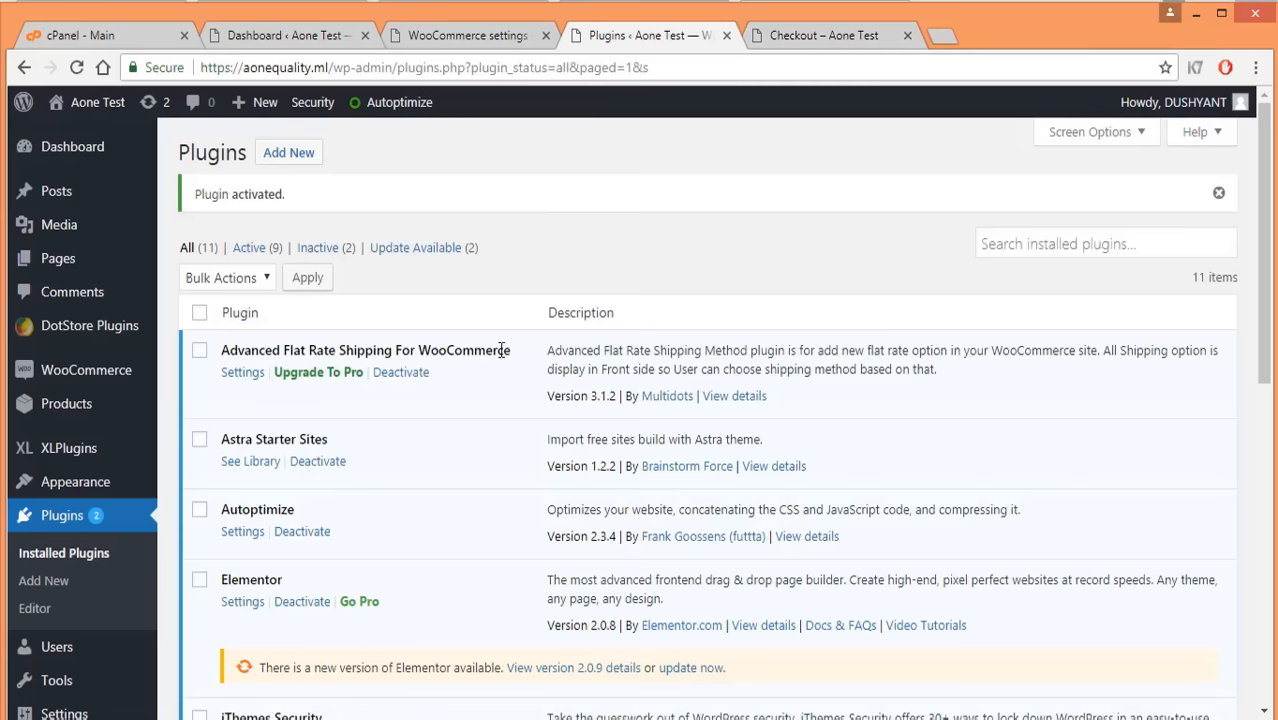
key(ctrl+shift+Tab)
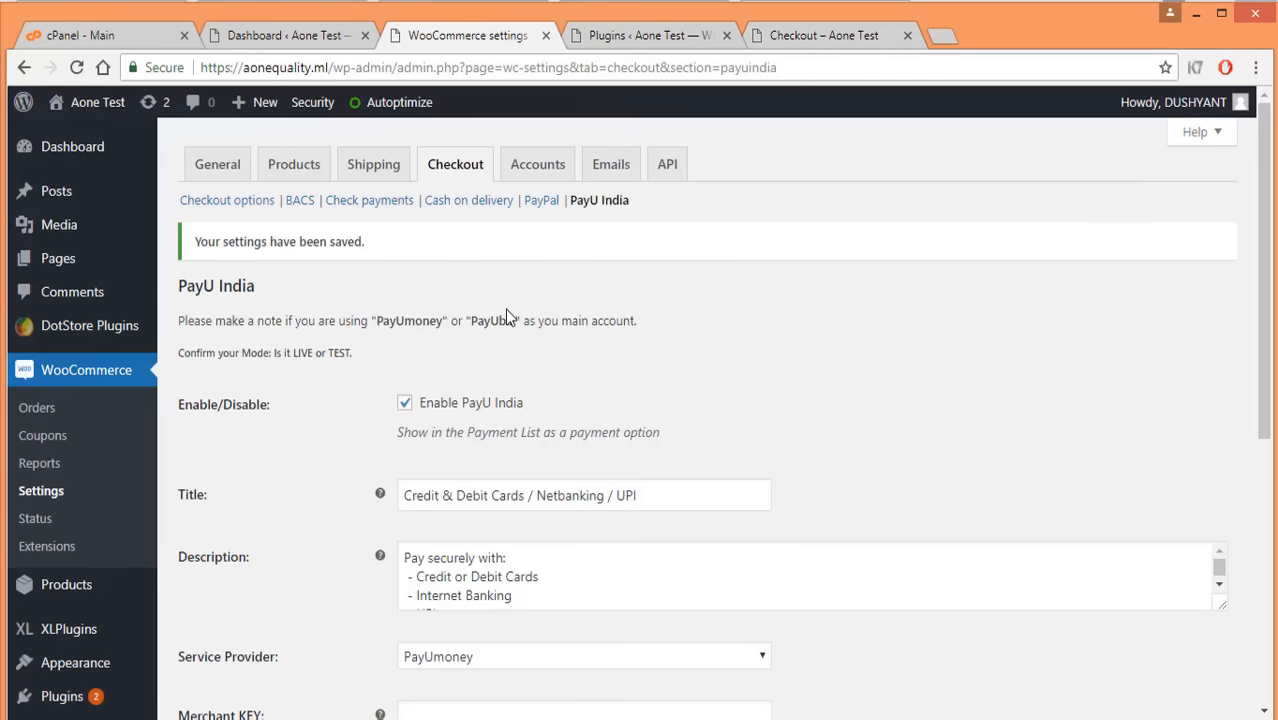
click(533, 170)
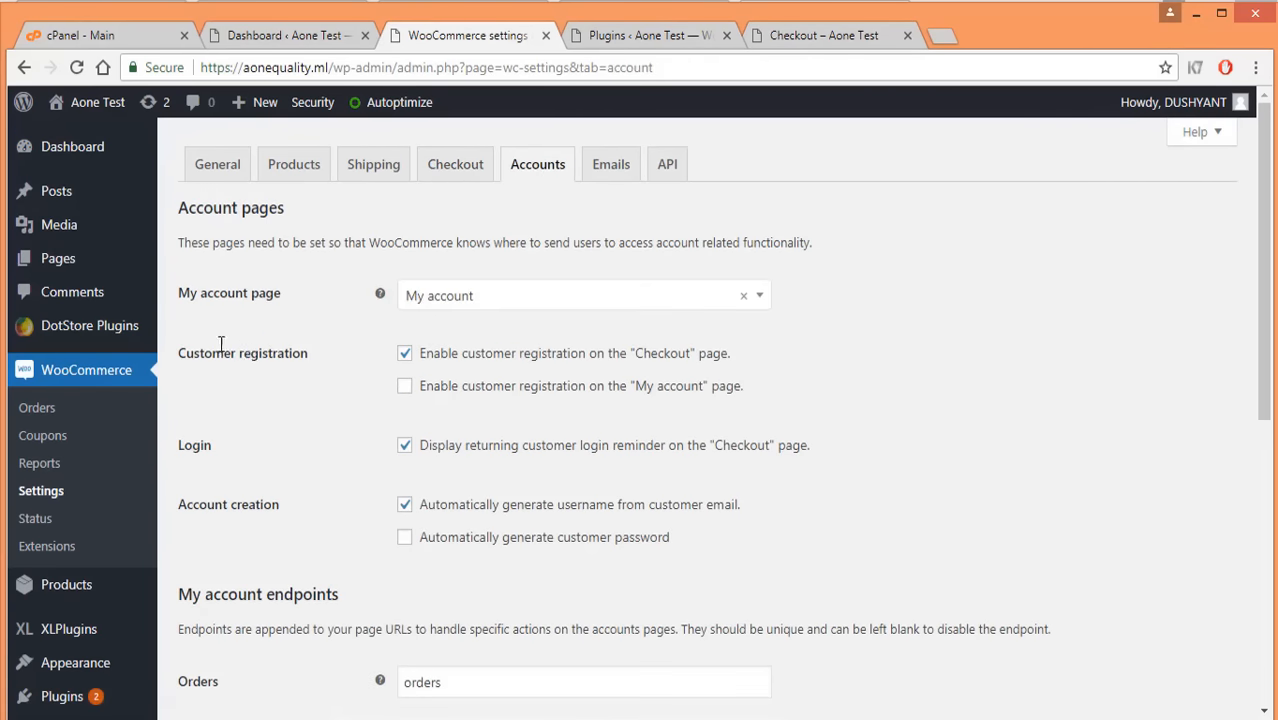
click(487, 305)
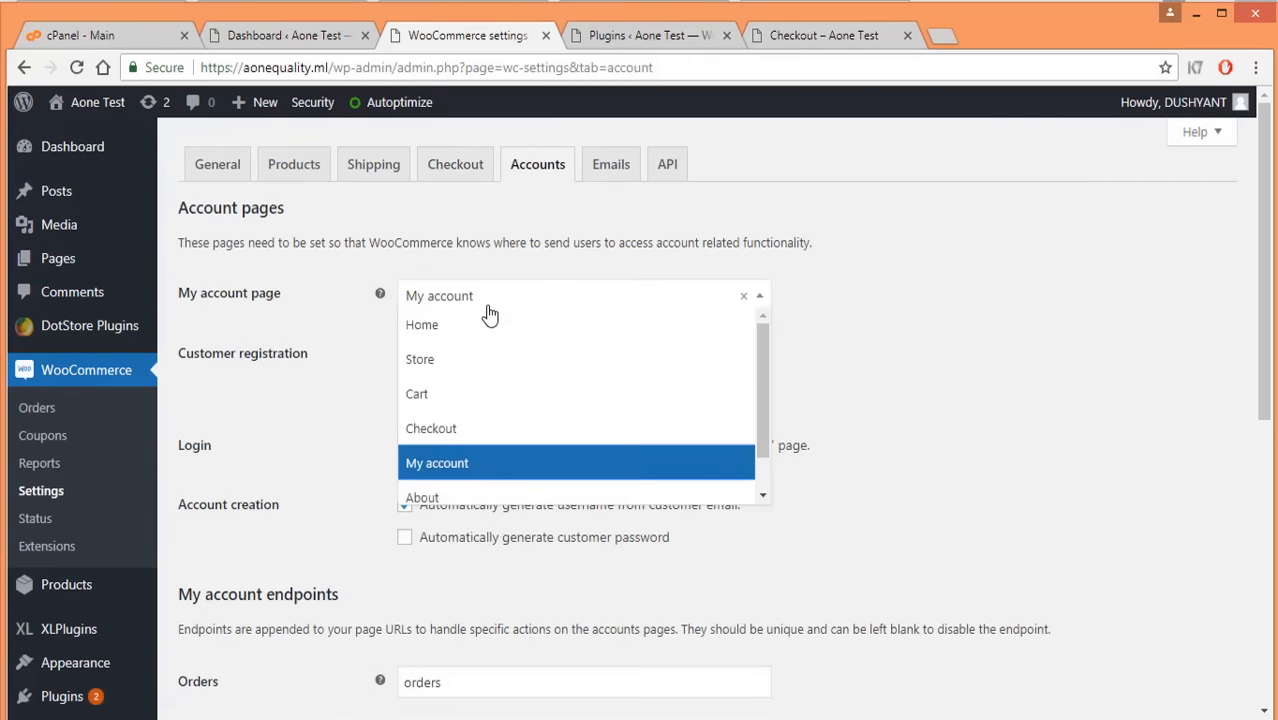
click(455, 463)
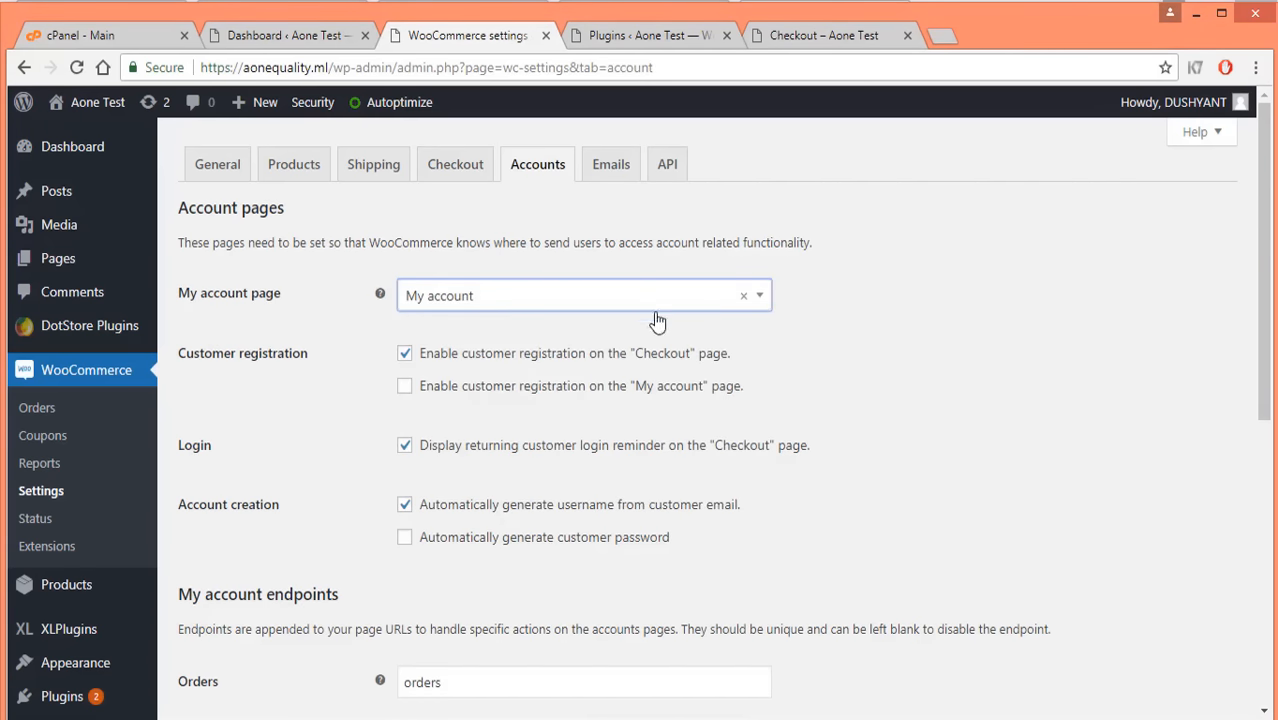
scroll(848, 380, down, 1)
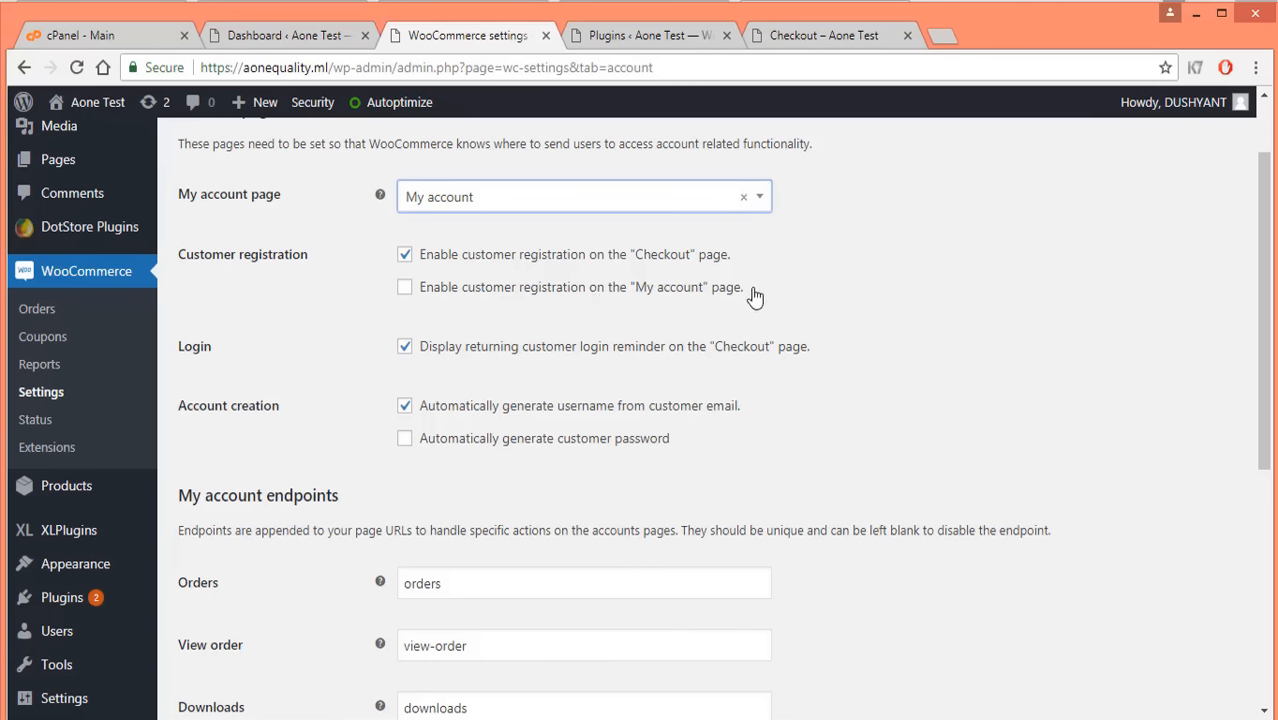
Open the storefront's My account page in a logged-out incognito window and examine which forms it offers visitors.
click(809, 46)
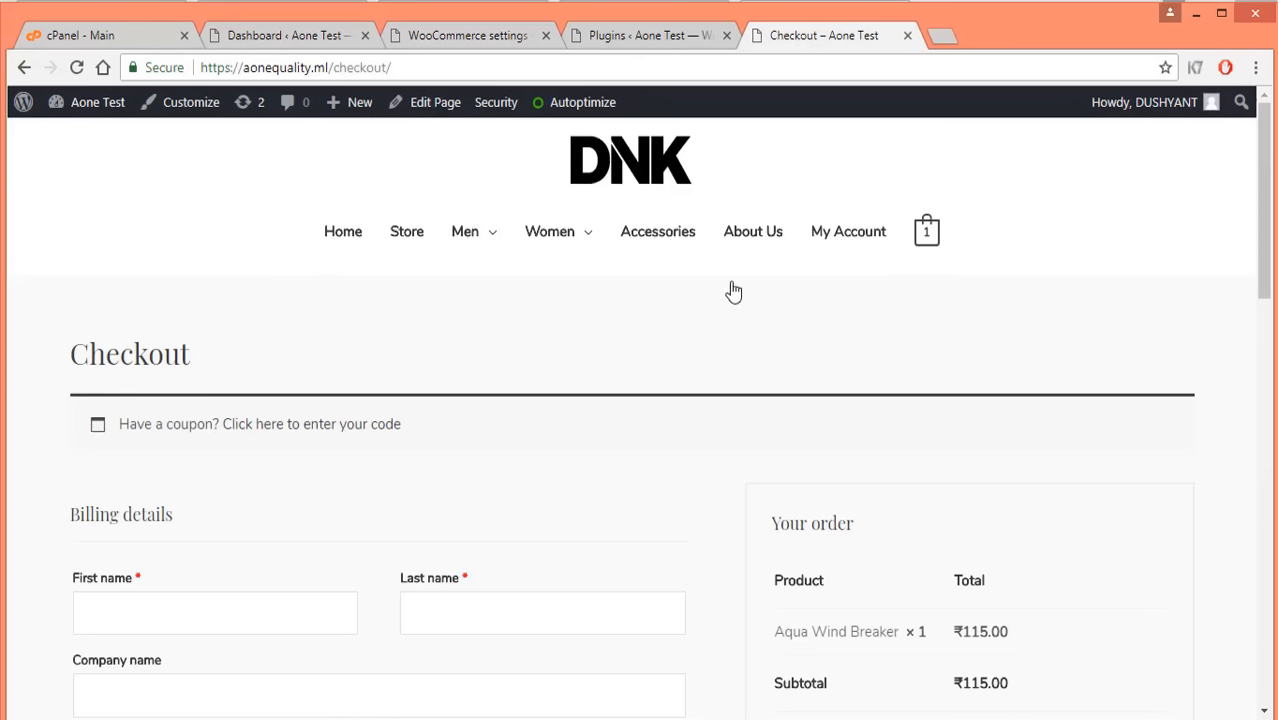
scroll(576, 358, down, 3)
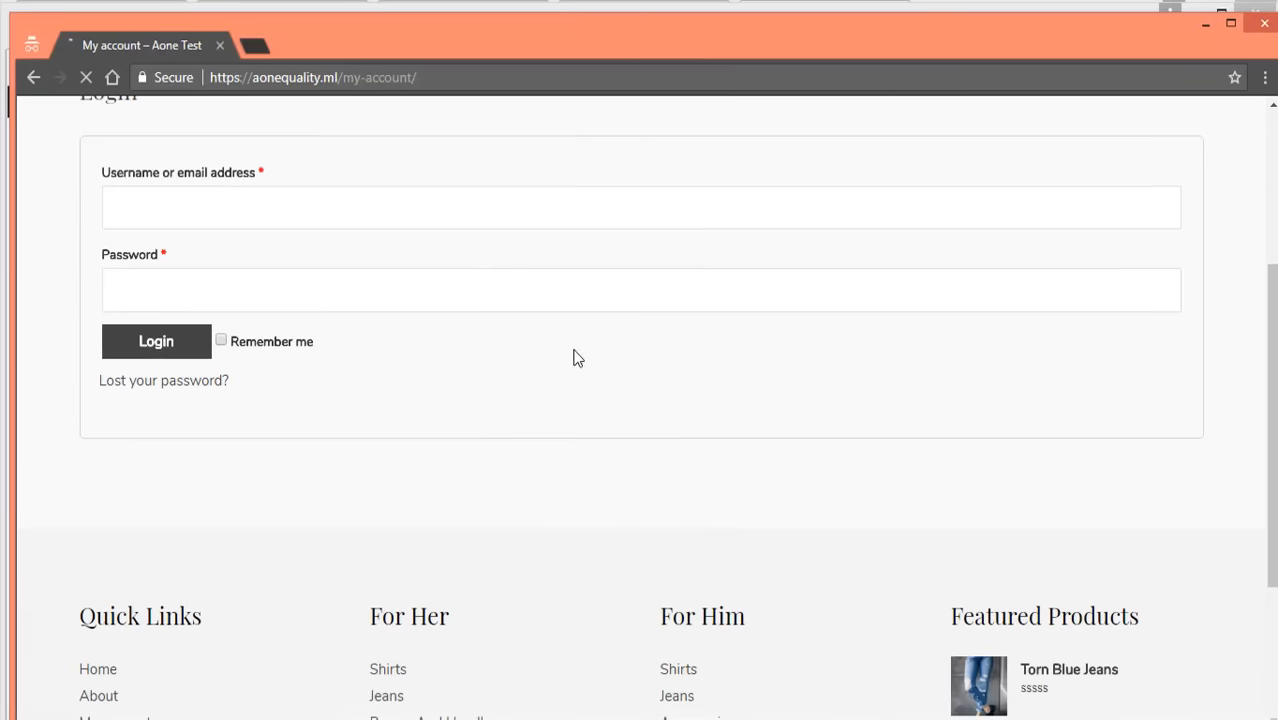
scroll(584, 470, up, 3)
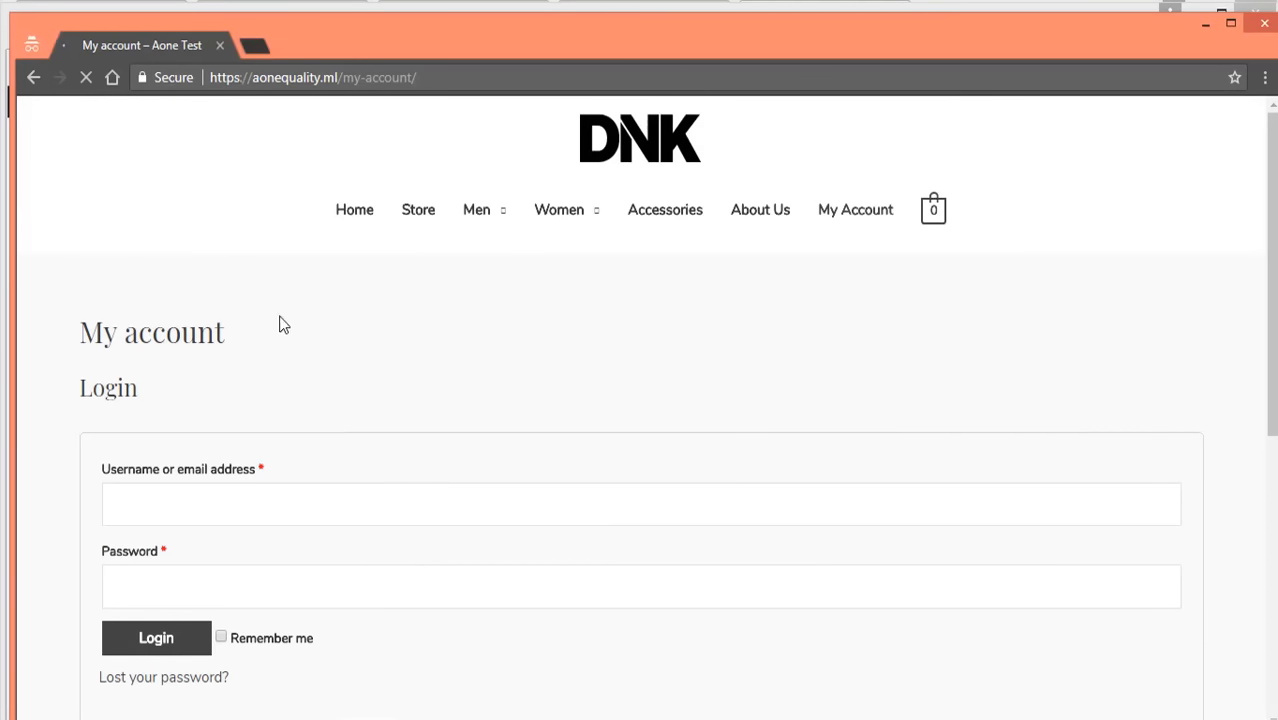
scroll(399, 300, down, 1)
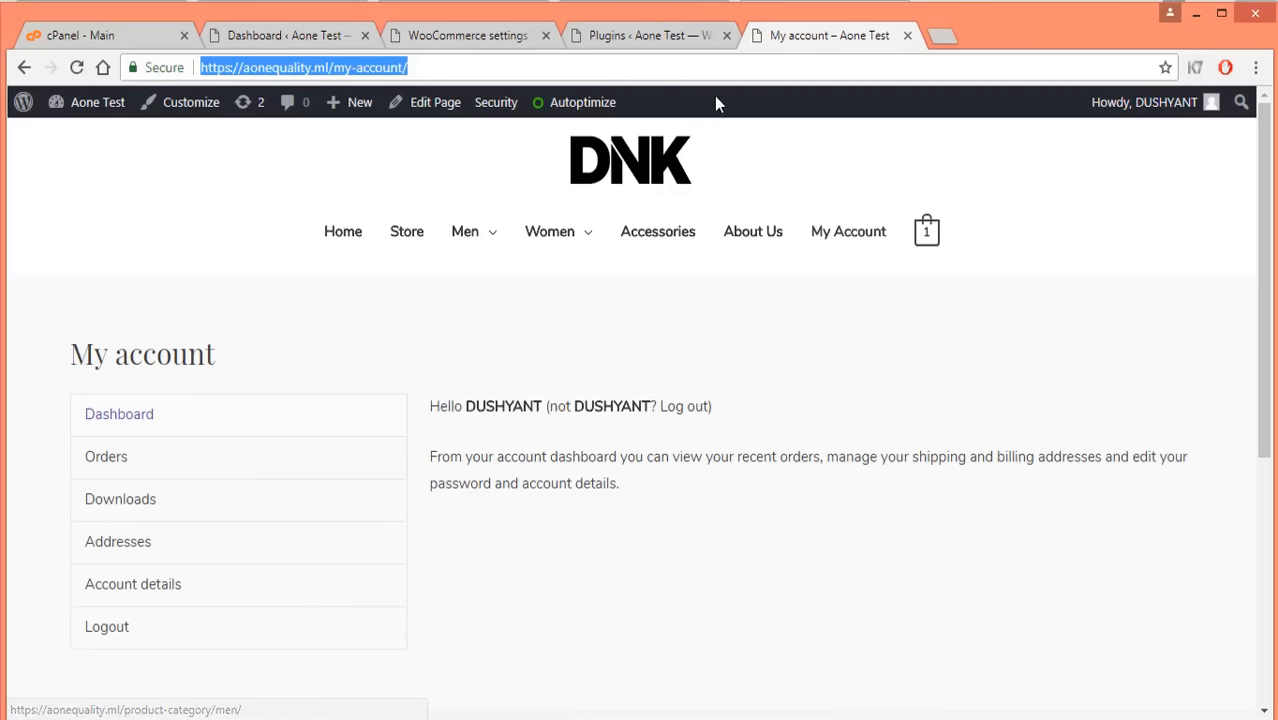
Enable and save customer registration on the "My account" page, and reload the logged-out account page to check its registration form.
click(503, 37)
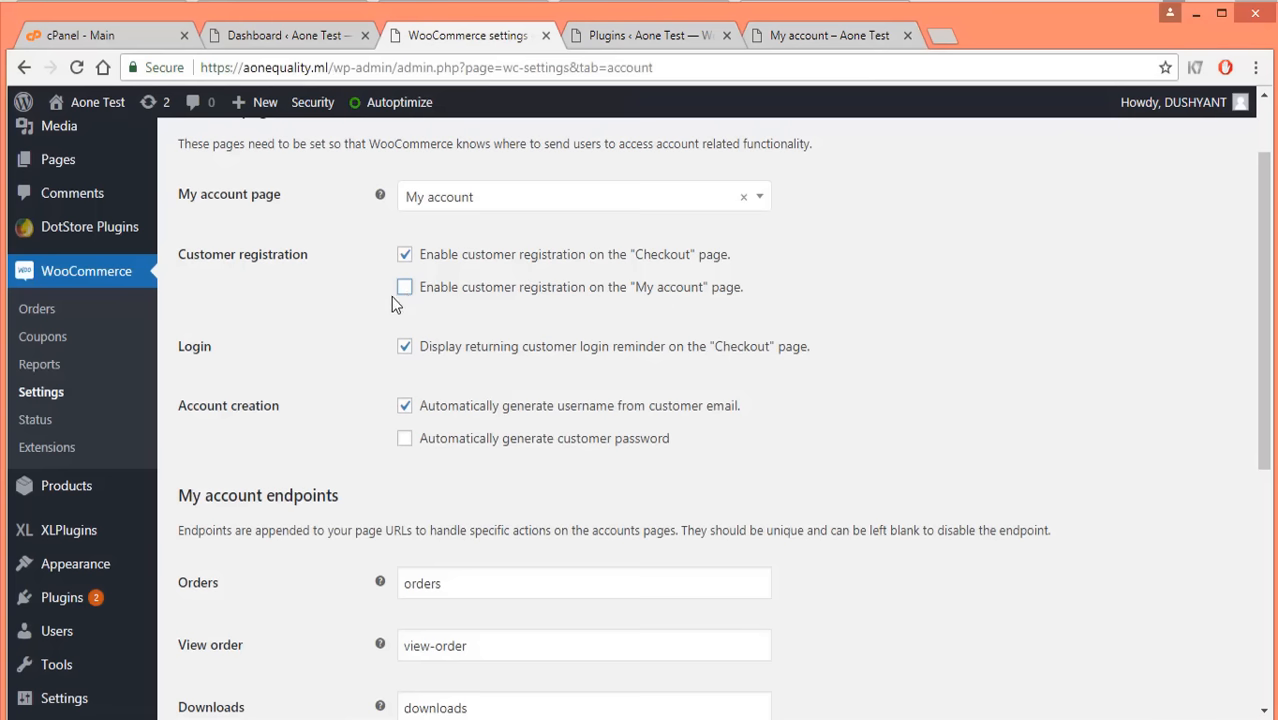
click(404, 288)
key(alt+Tab)
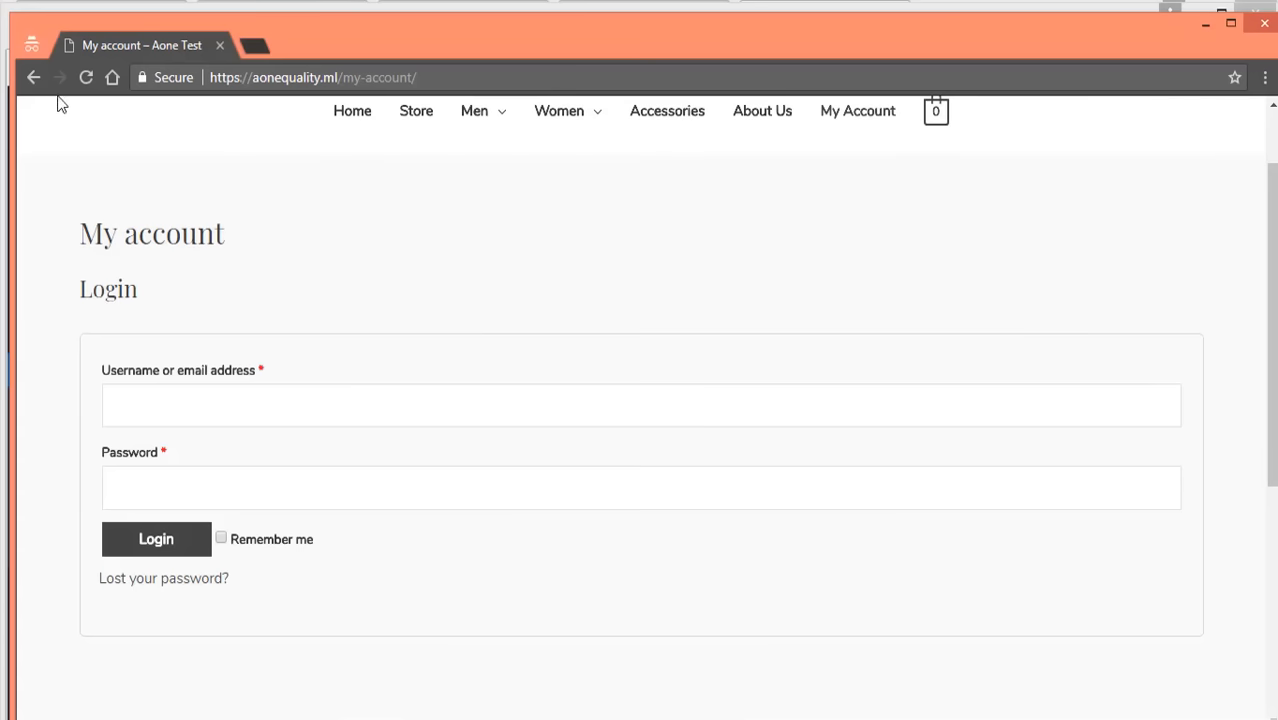
click(86, 77)
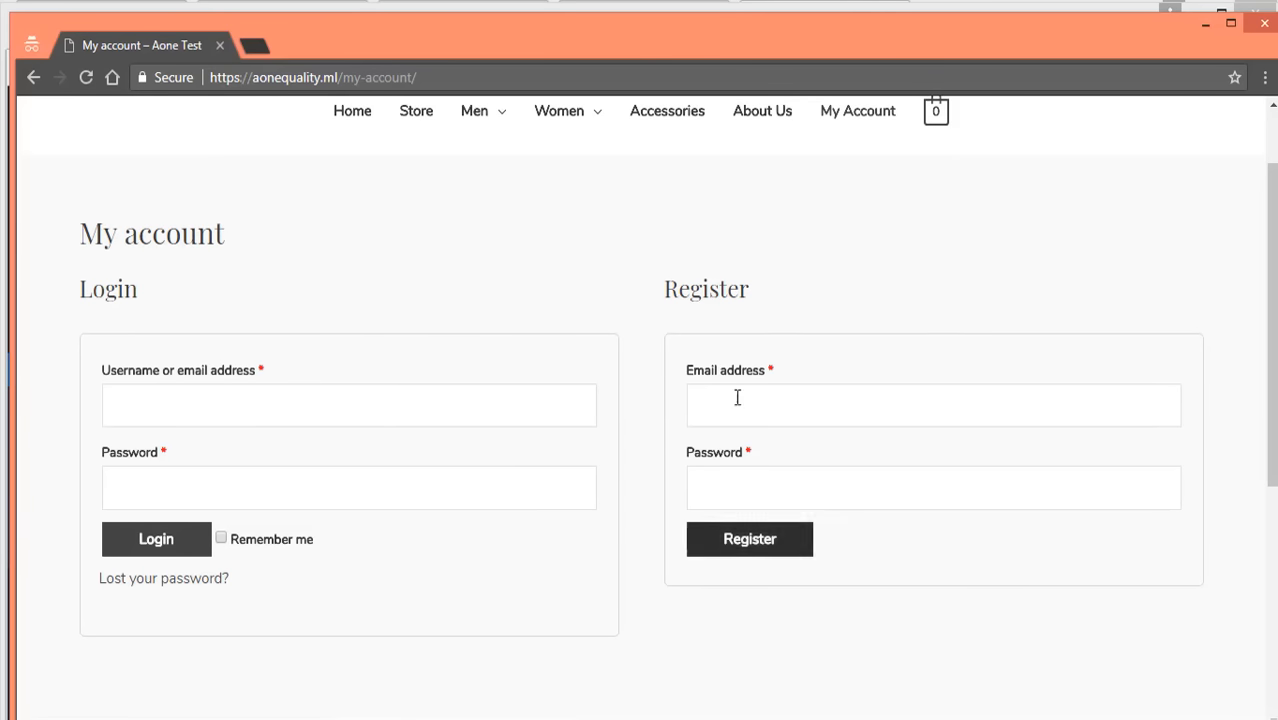
key(alt+Tab)
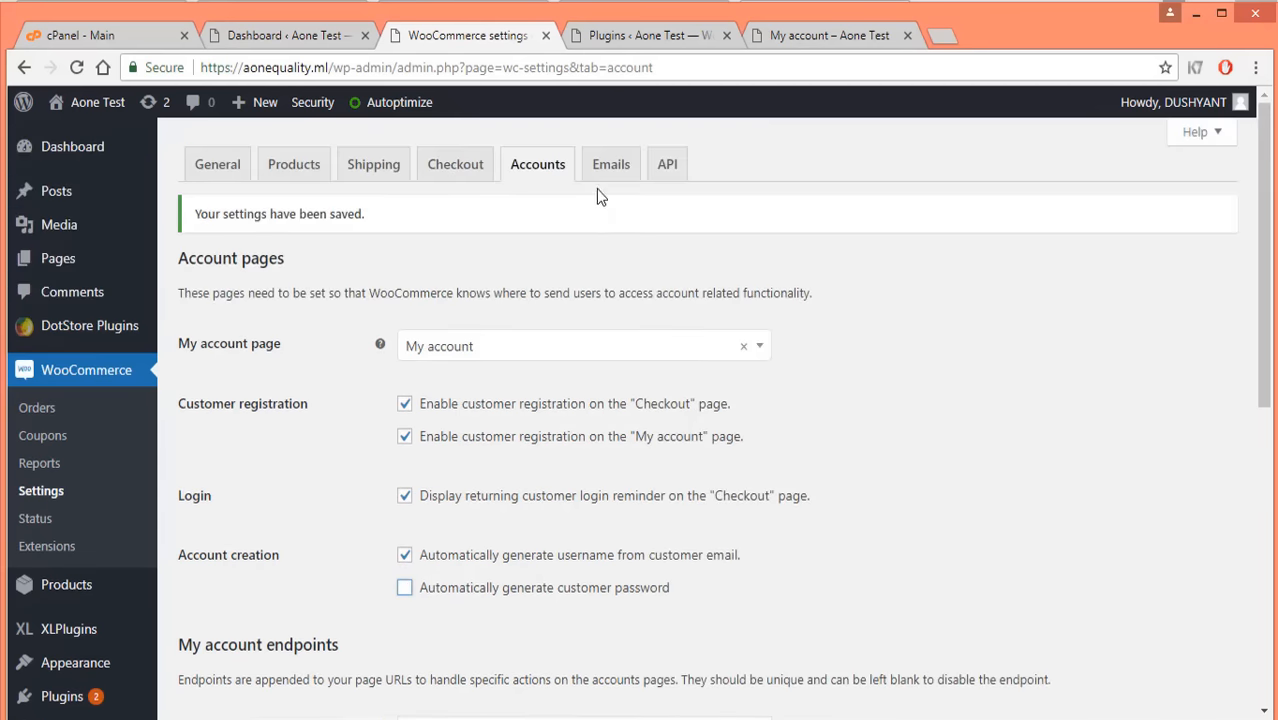
Open the WooCommerce email settings, discarding unsaved account changes, and examine the notification list and its recipients.
click(614, 172)
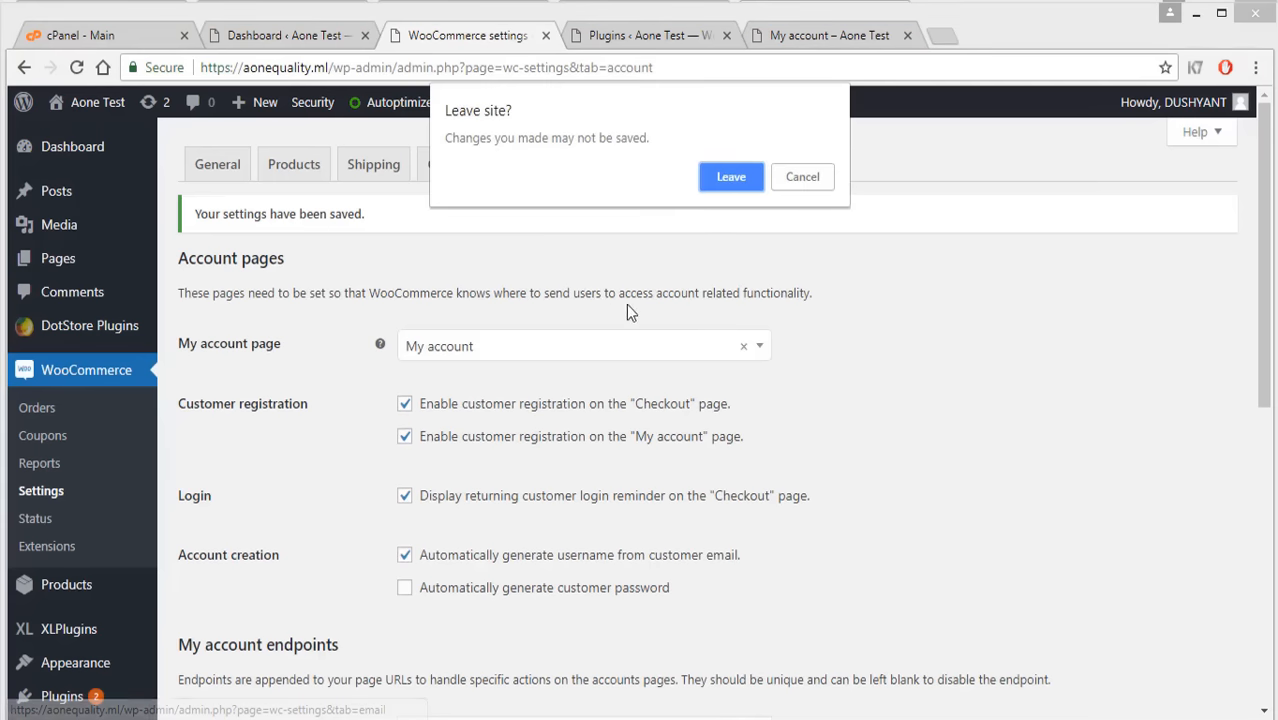
click(726, 180)
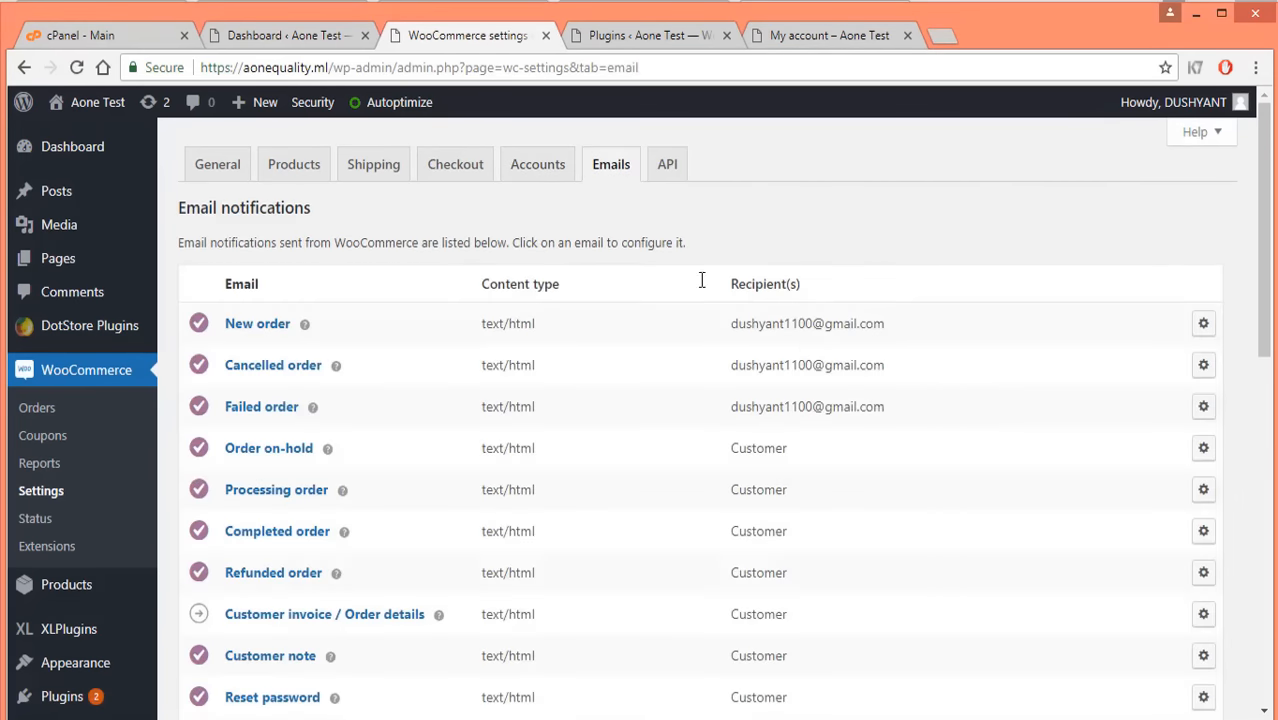
scroll(716, 206, down, 2)
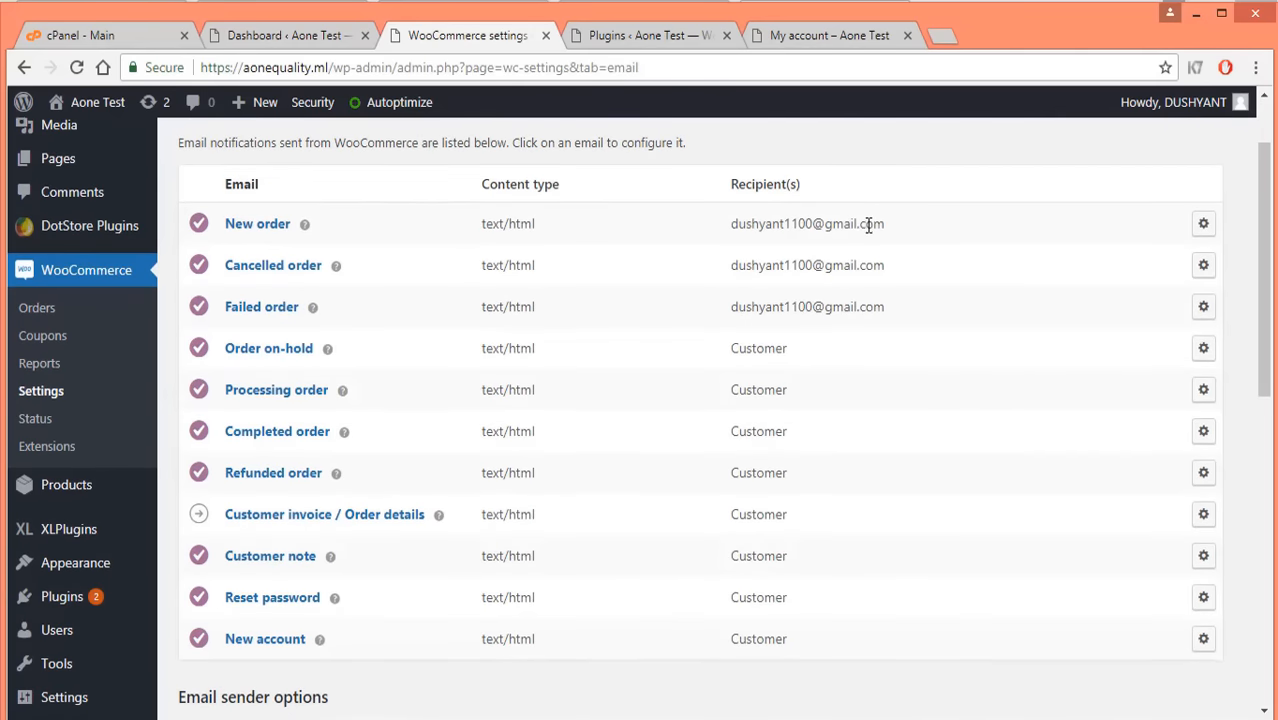
scroll(867, 227, down, 6)
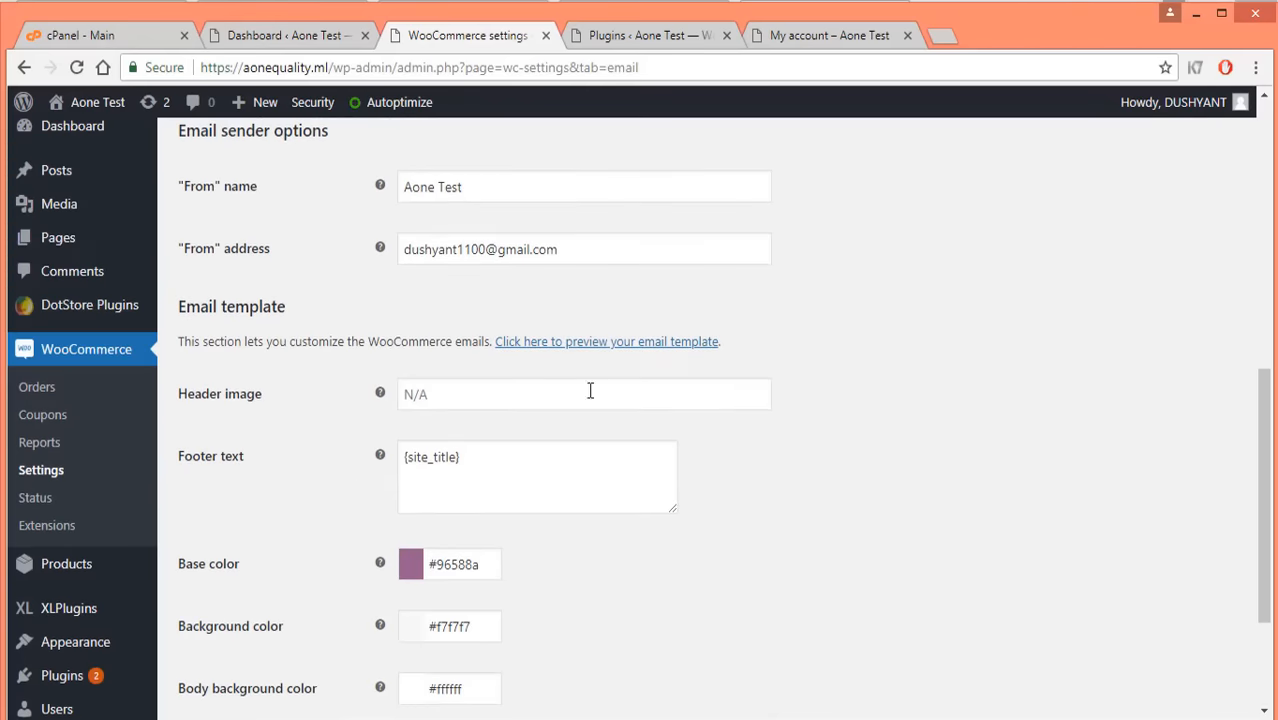
Examine the email sender's "From" name and address and the template's header image, footer text and color options.
click(588, 257)
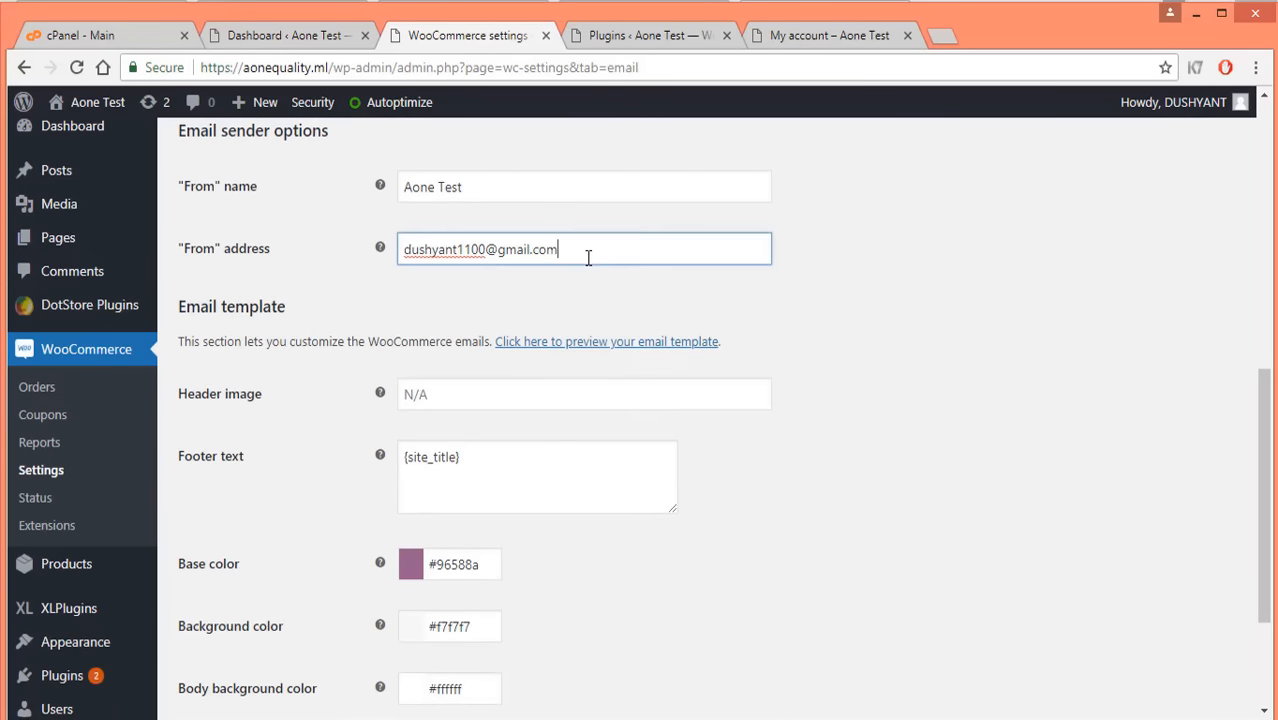
scroll(588, 257, down, 3)
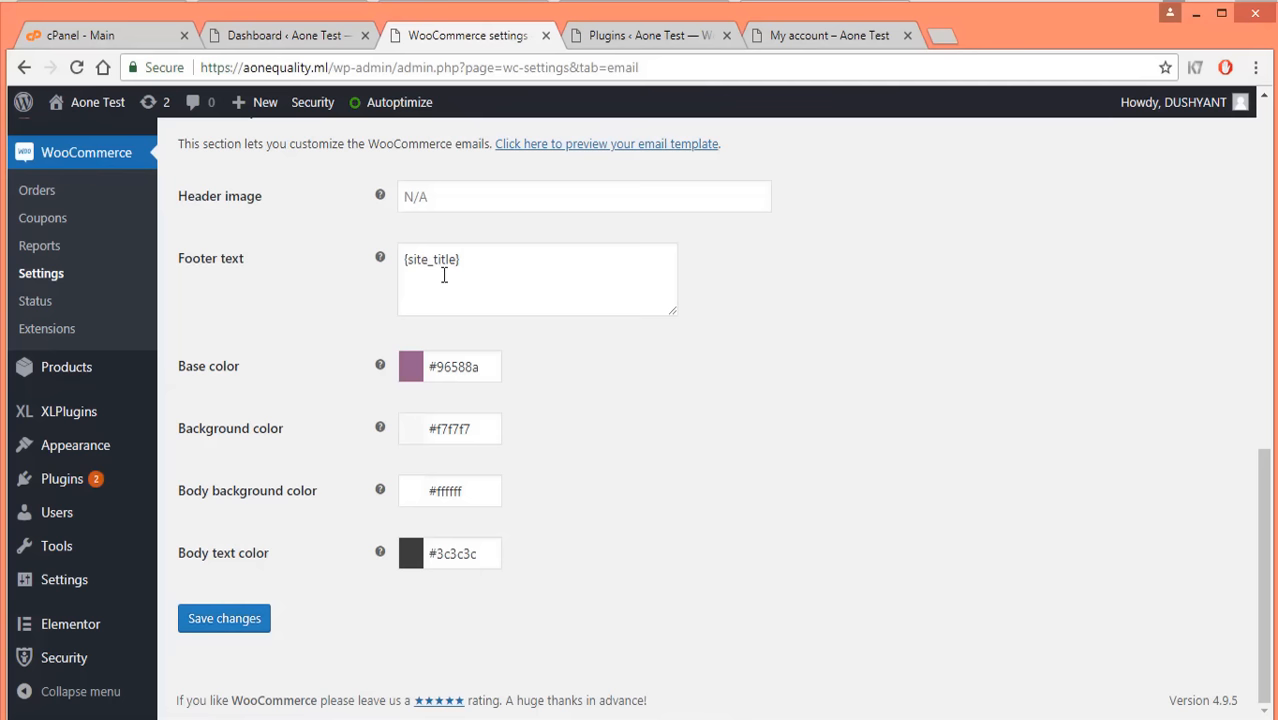
click(453, 203)
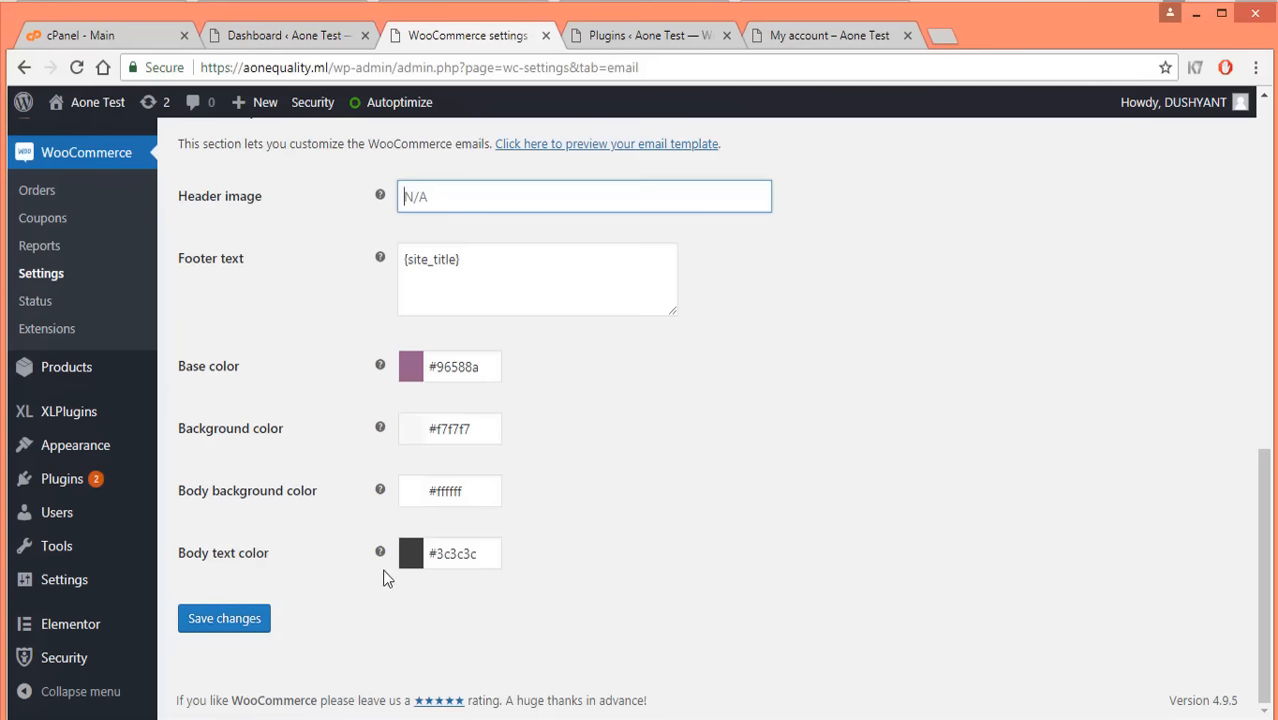
scroll(551, 360, up, 4)
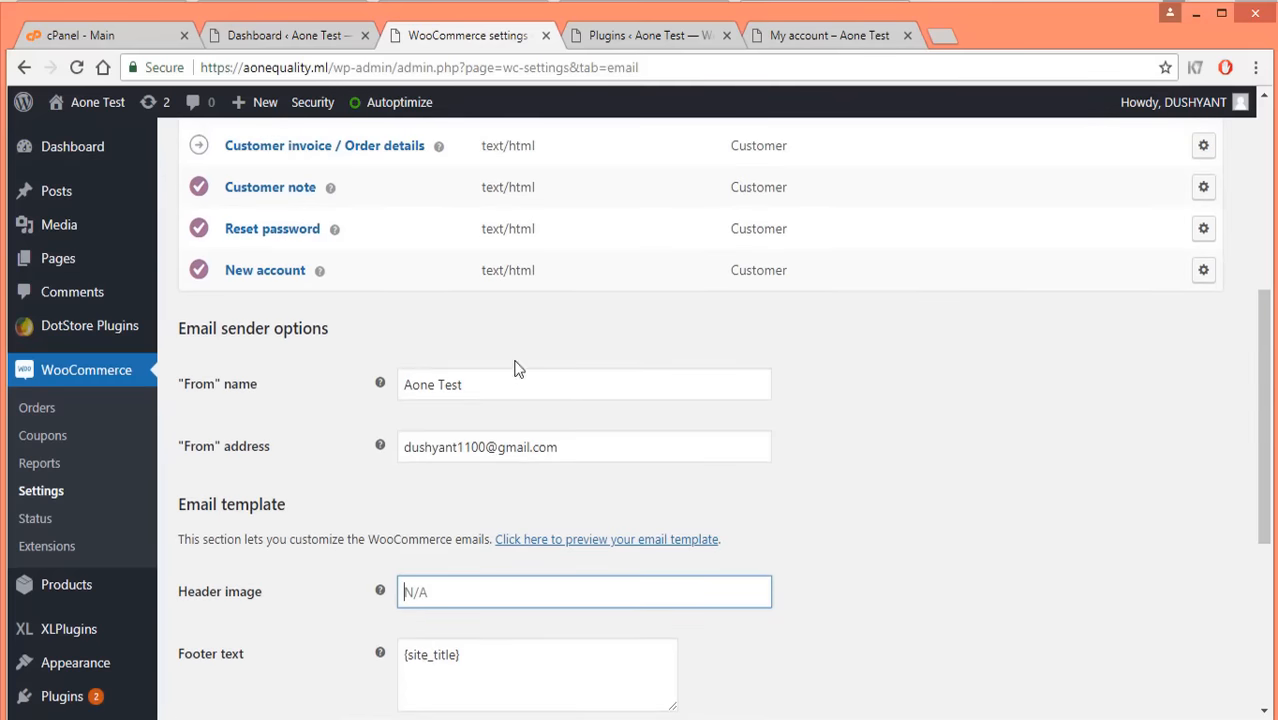
scroll(327, 530, down, 3)
scroll(331, 537, up, 2)
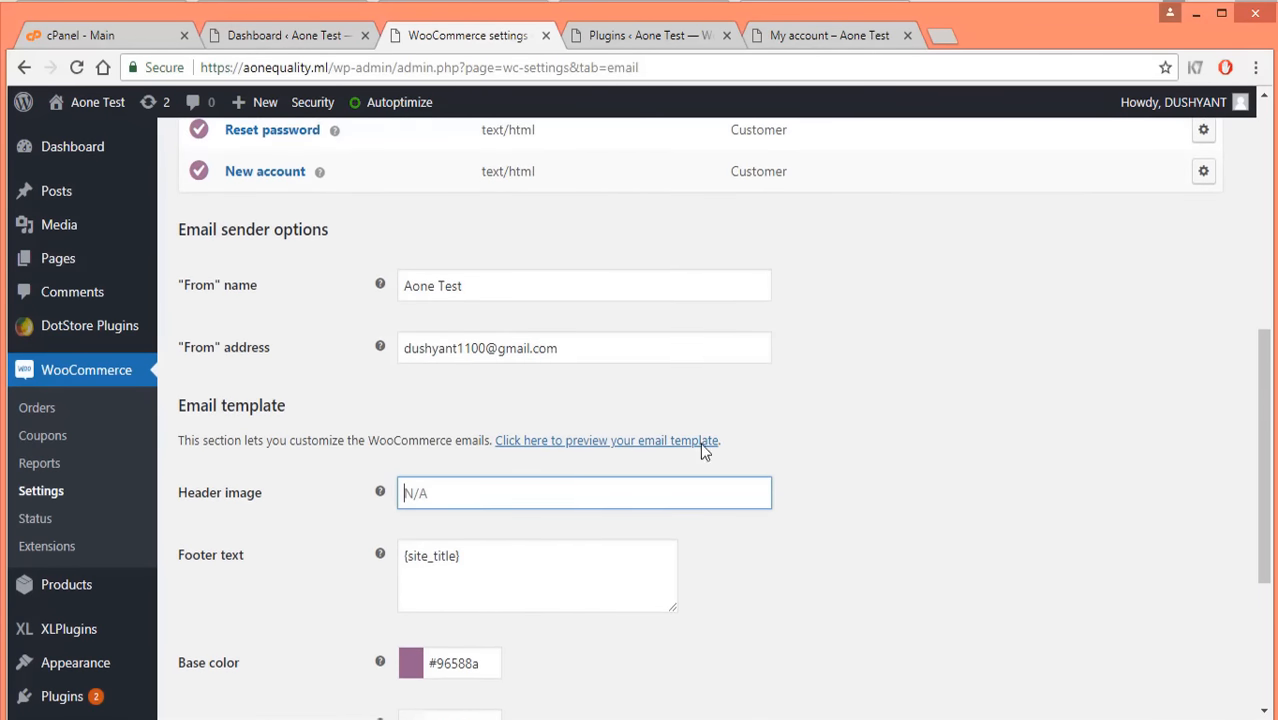
click(598, 358)
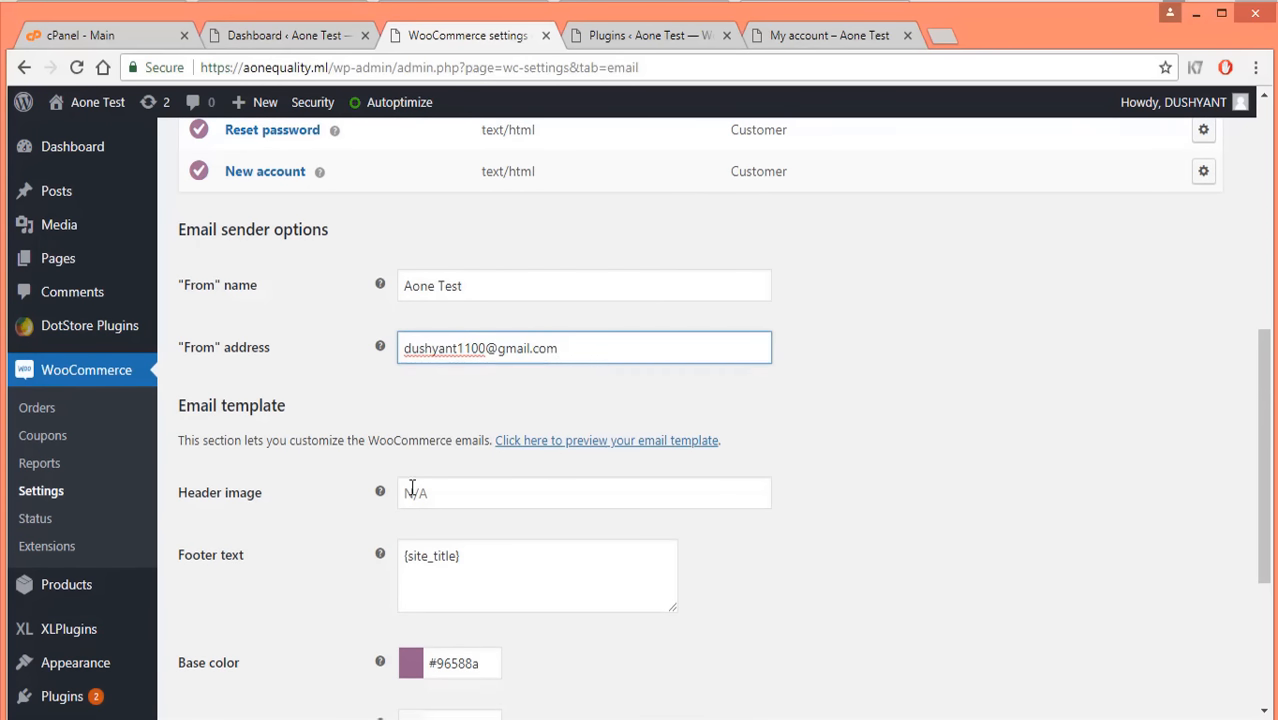
scroll(449, 526, down, 2)
scroll(460, 509, up, 2)
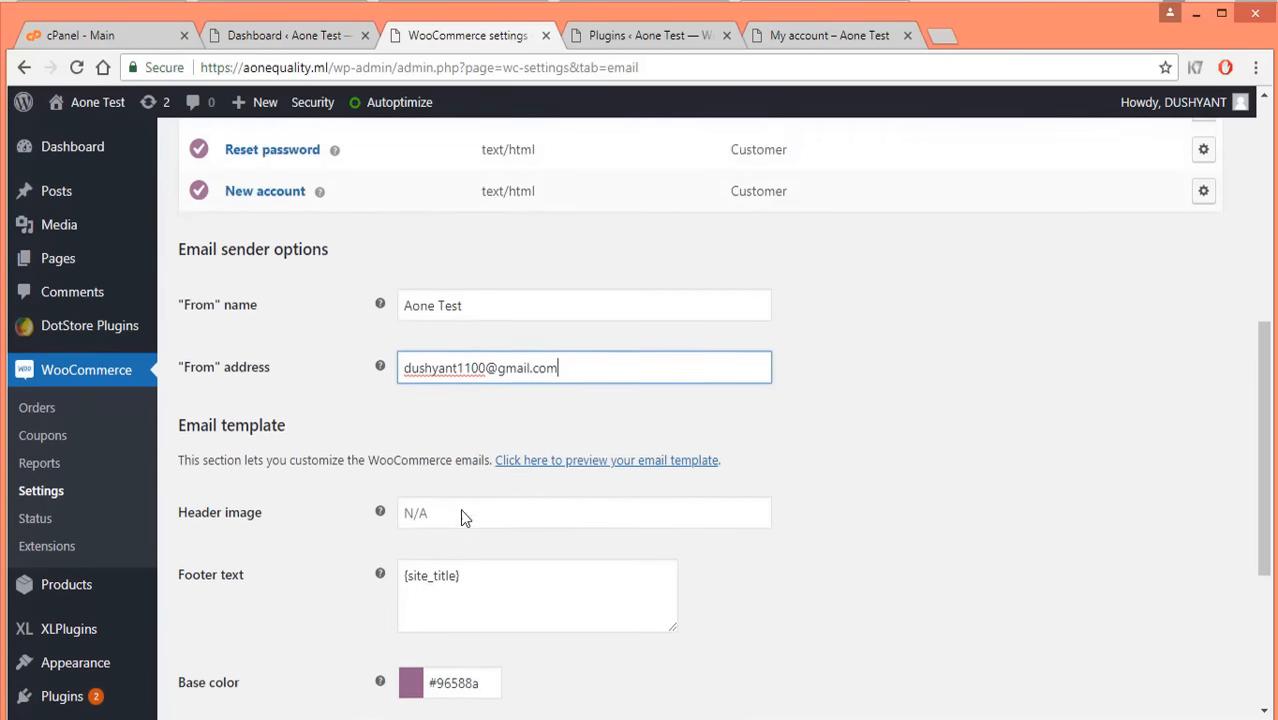
scroll(460, 509, up, 2)
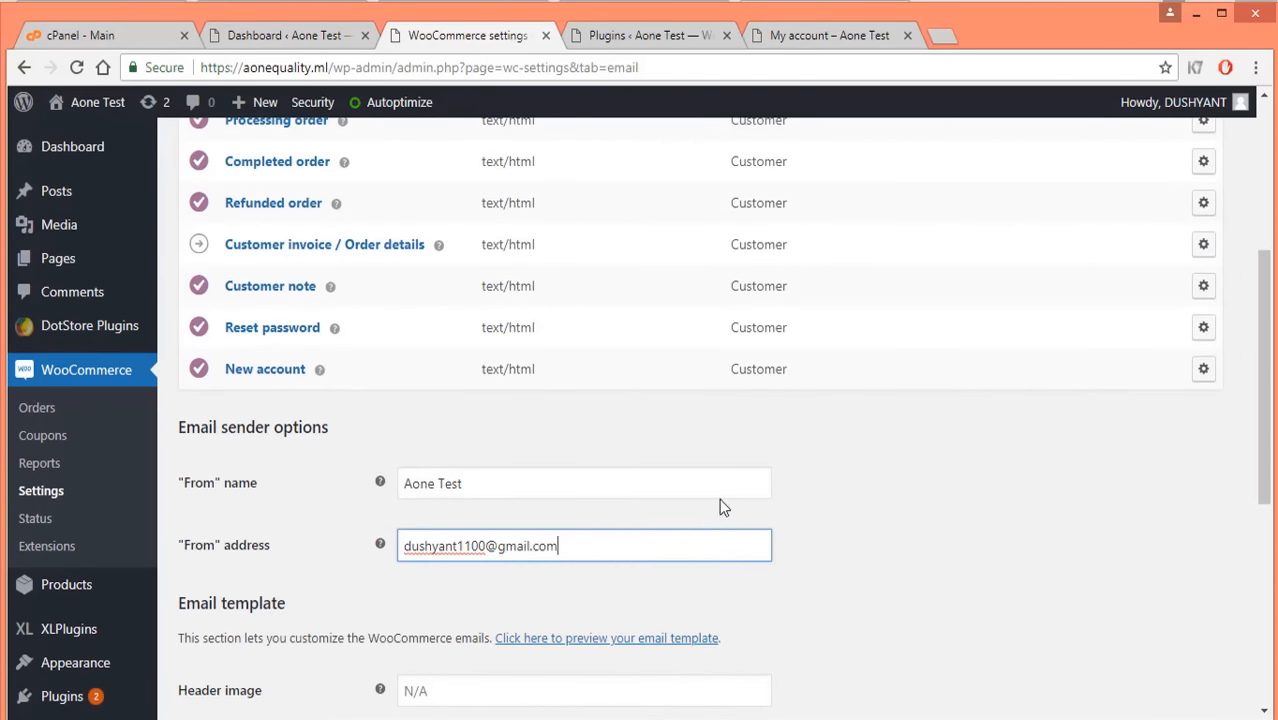
Open the WooCommerce API settings and examine the Keys/Apps section.
scroll(600, 350, up, 4)
click(665, 166)
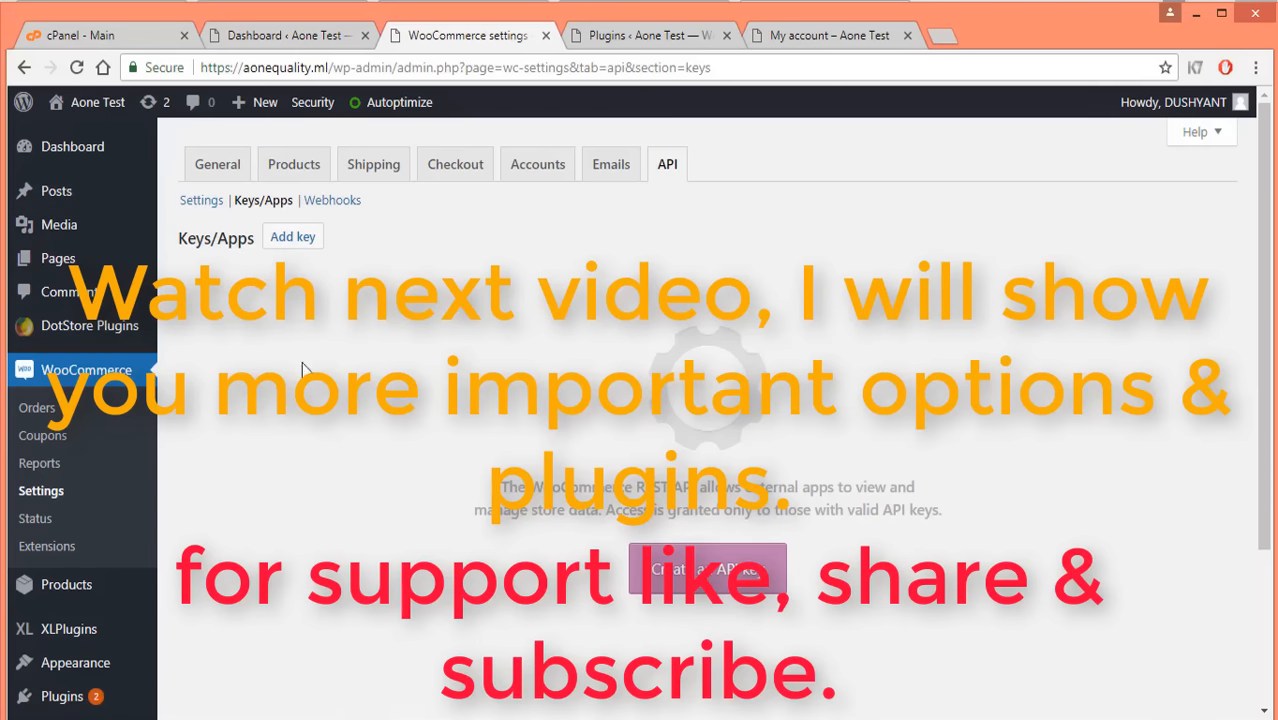
scroll(440, 352, down, 2)
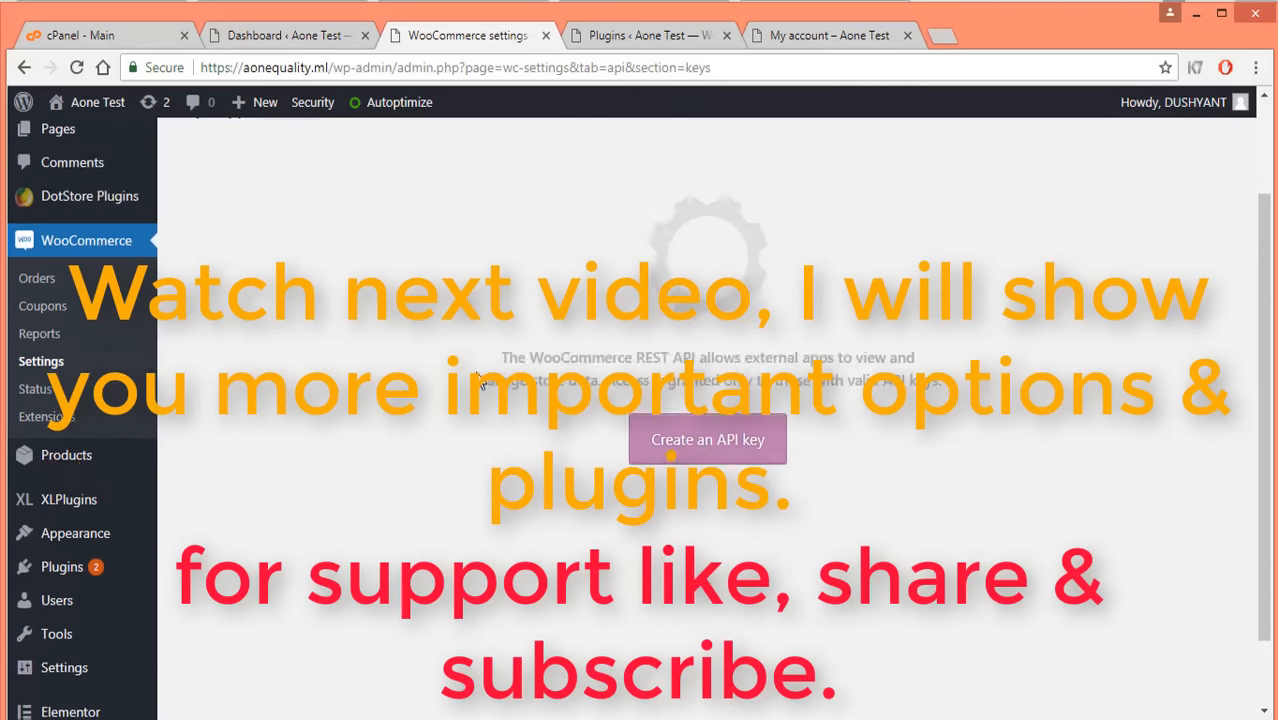
scroll(480, 380, up, 2)
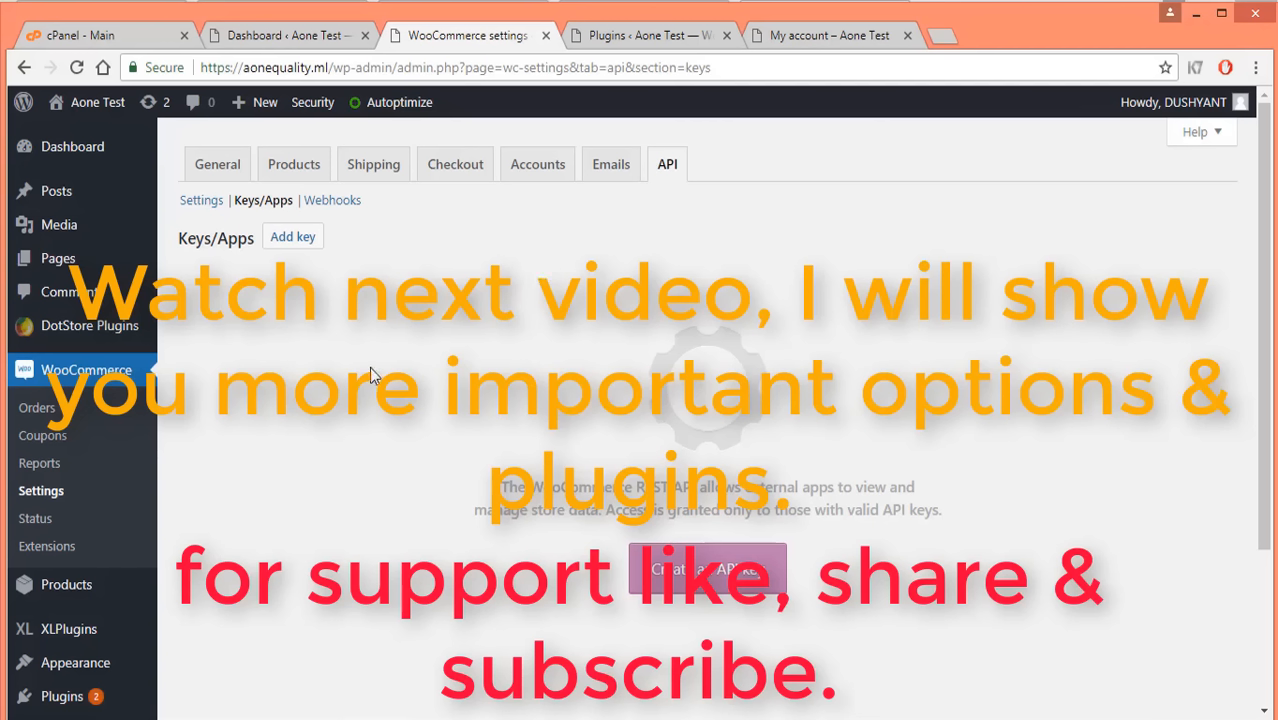
scroll(370, 357, down, 3)
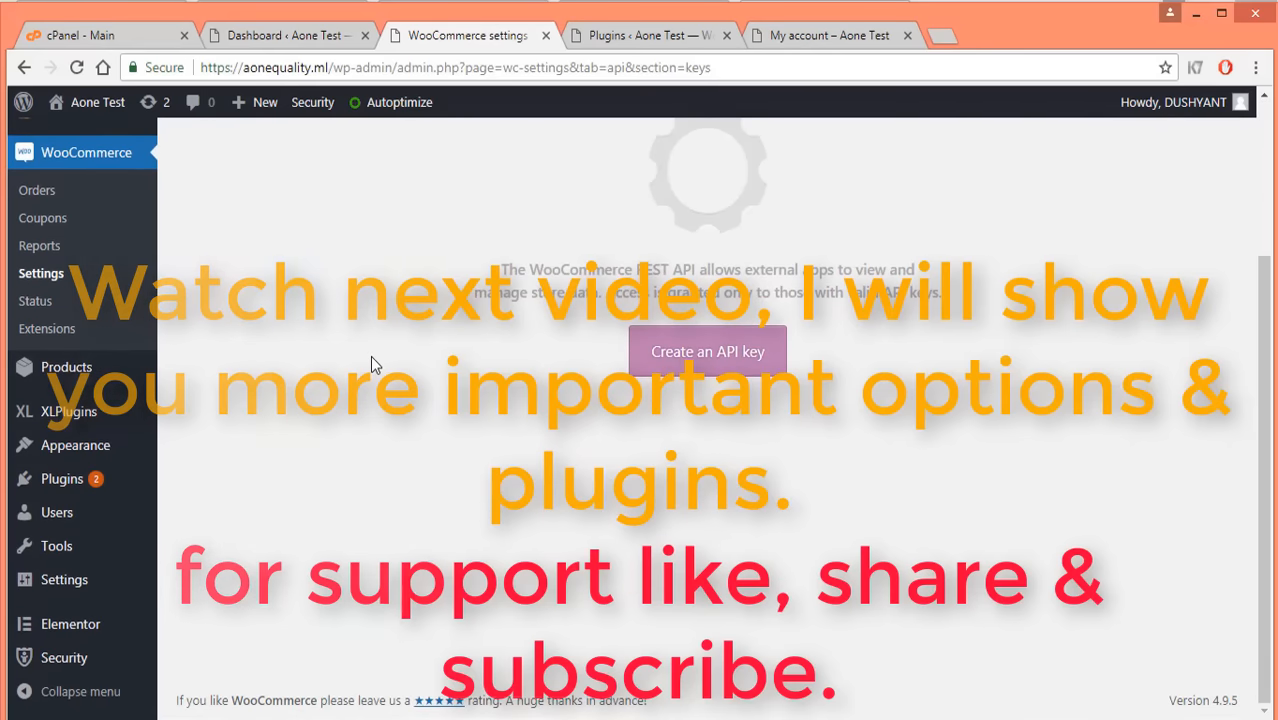